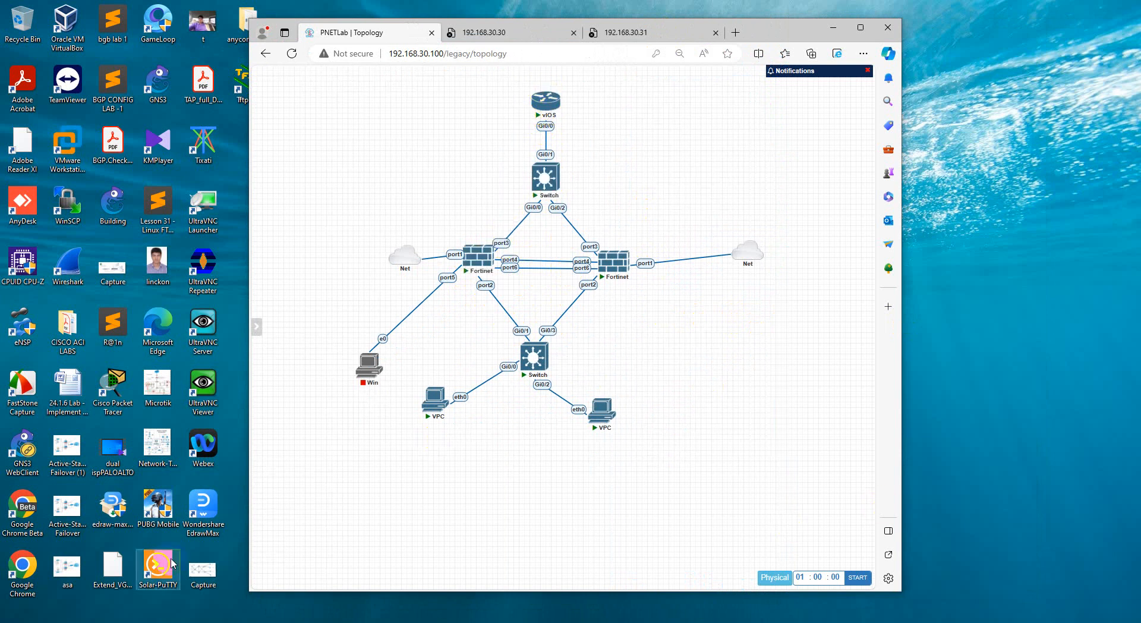
Find and launch Epic Pen, and place its toolbar on the desktop beside the browser window
key("super+s")
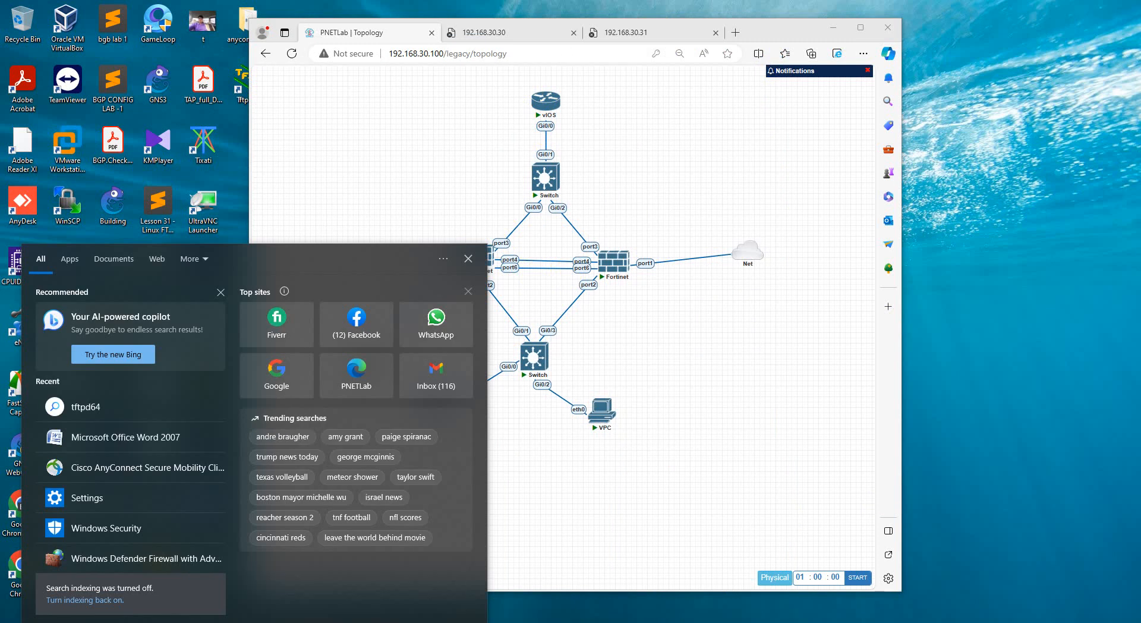
type("ap")
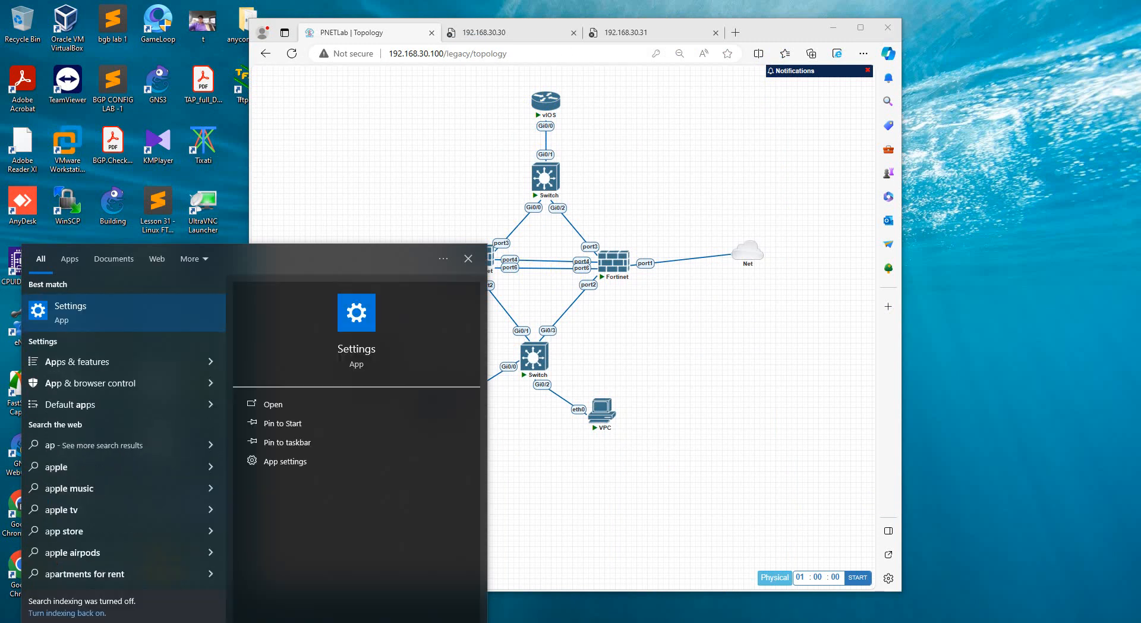
key("BackSpace")
key("BackSpace")
type("eoic")
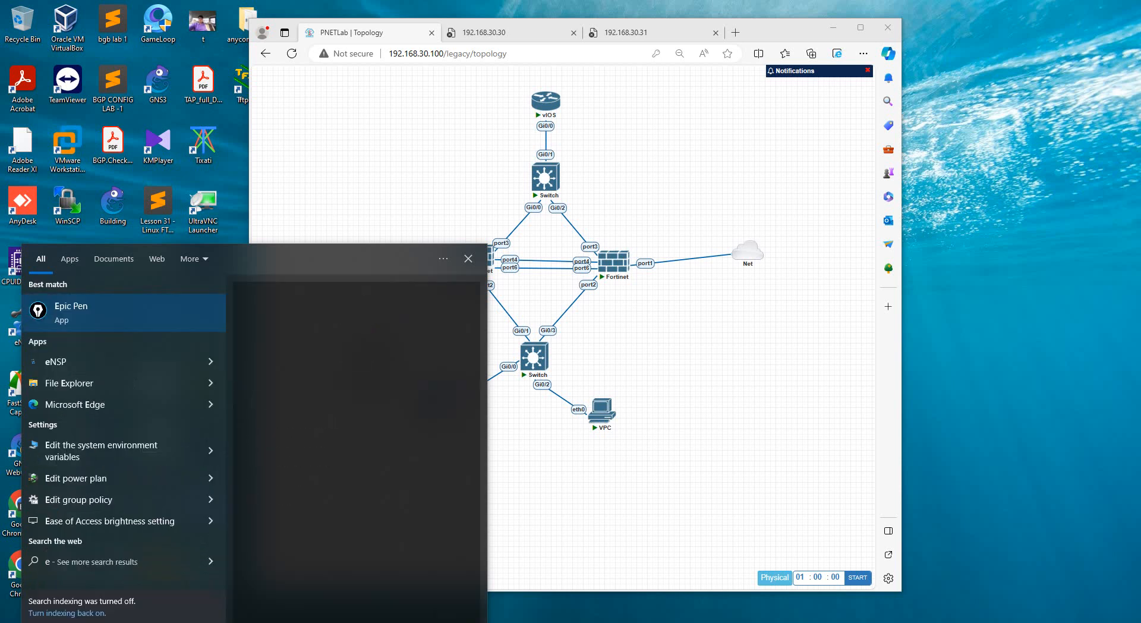
left_click(61, 305)
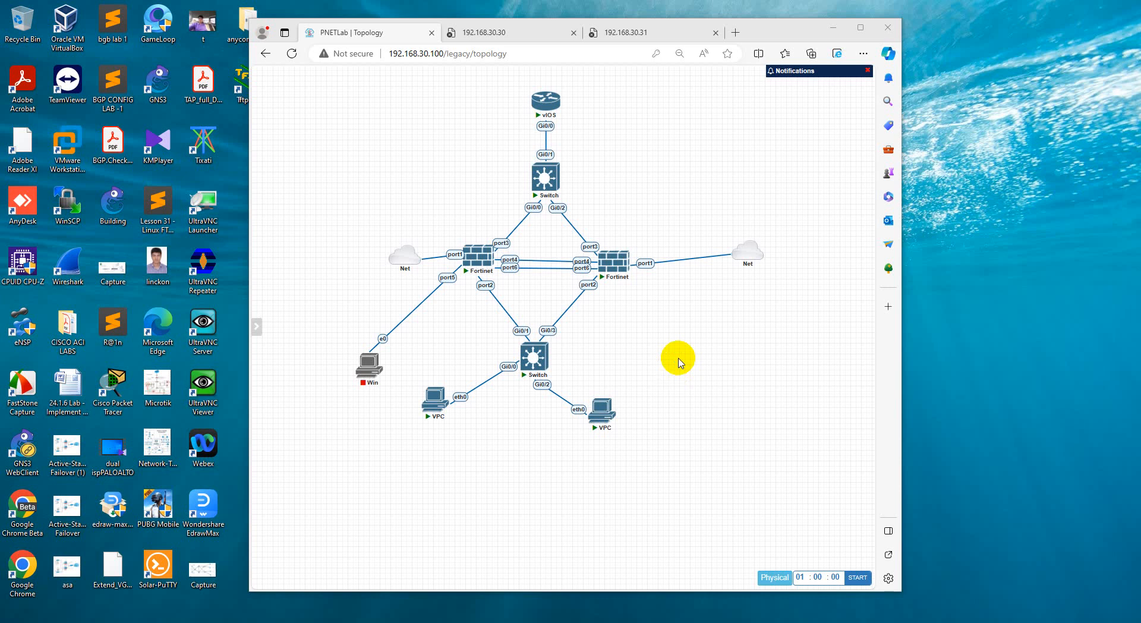
left_click_drag(475, 102, 1052, 95)
left_click(1020, 103)
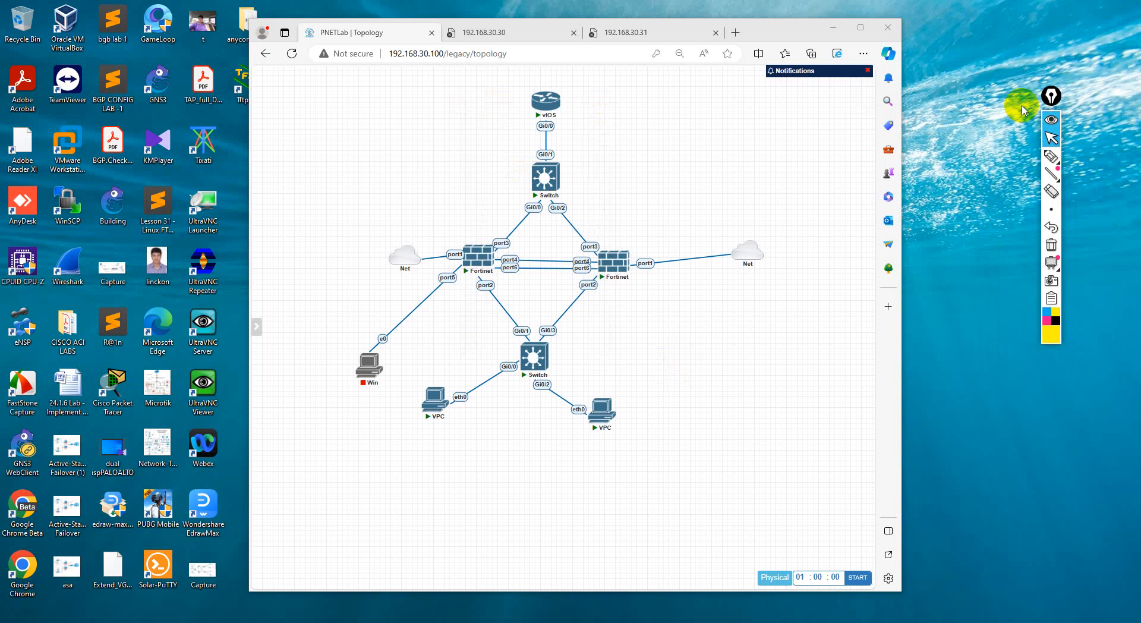
Set the annotation pen to a thicker pink stroke and draw a tick mark above each of the two Fortinet firewalls
left_click(1070, 156)
mouse_move(1052, 211)
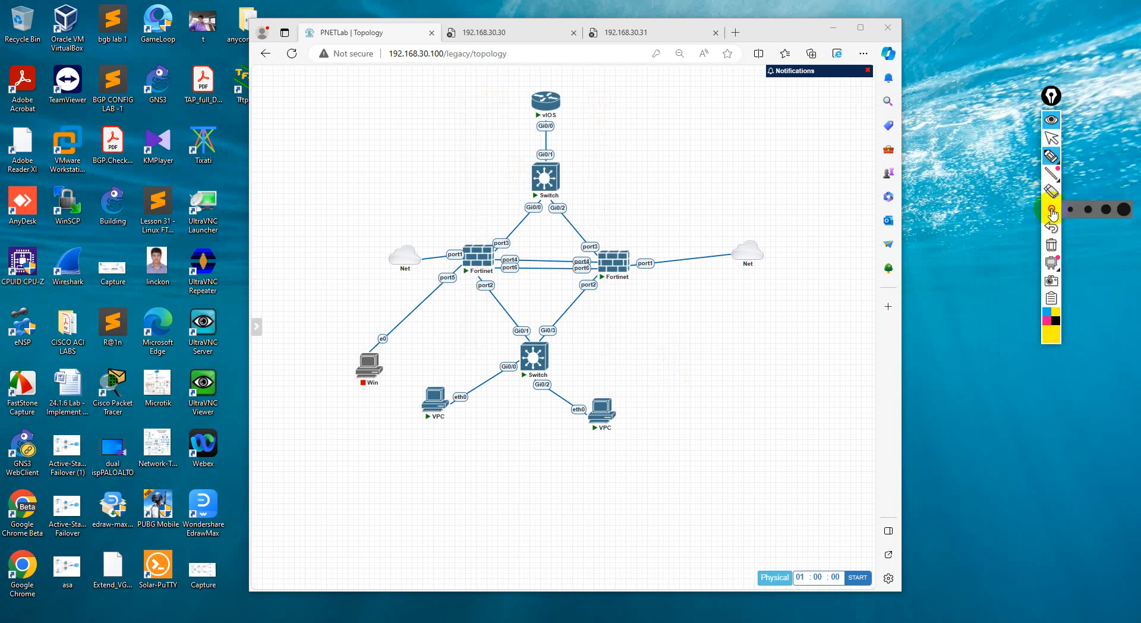
left_click(1069, 211)
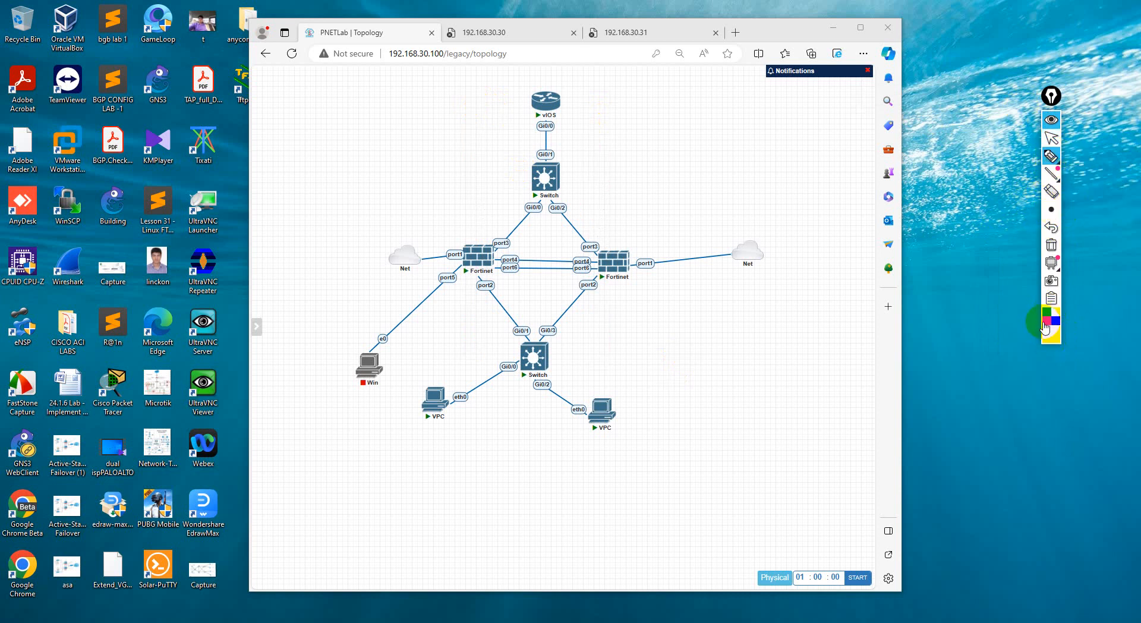
left_click(1045, 323)
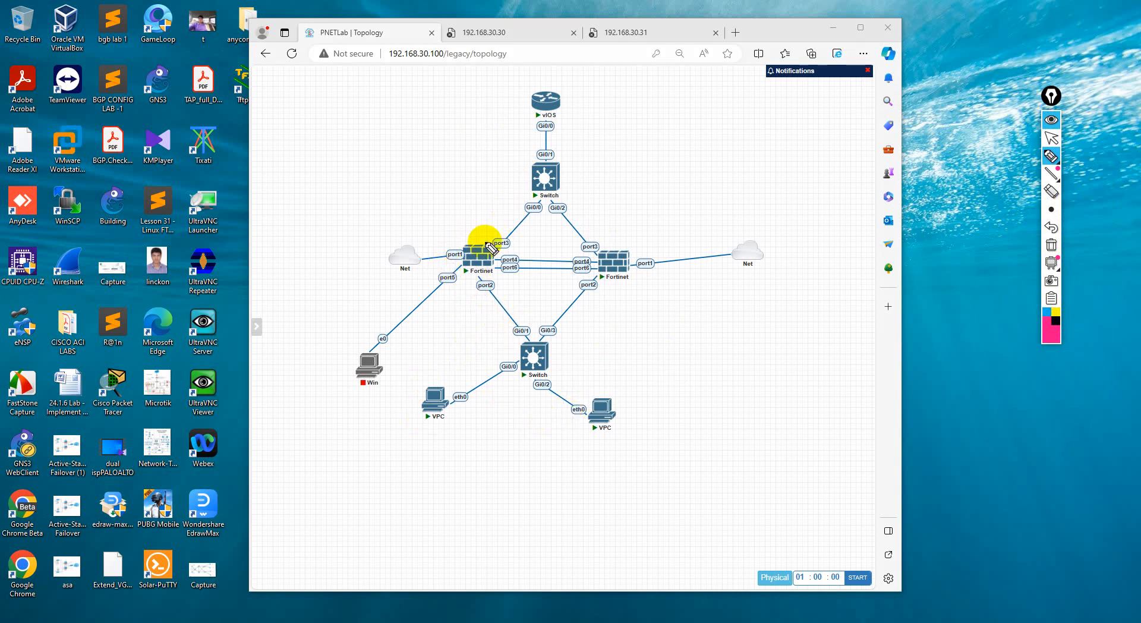
left_click_drag(451, 231, 476, 229)
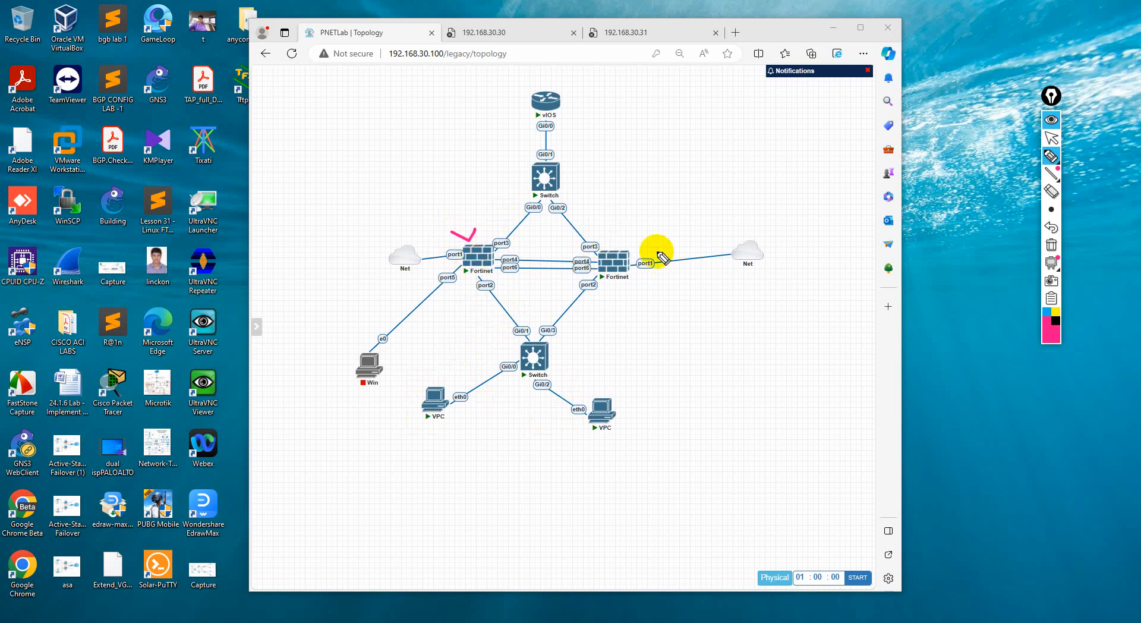
left_click_drag(620, 238, 684, 204)
Choose the thinnest pen size, handwrite HA above the links between the two firewalls, and clear all annotations
left_click(1052, 210)
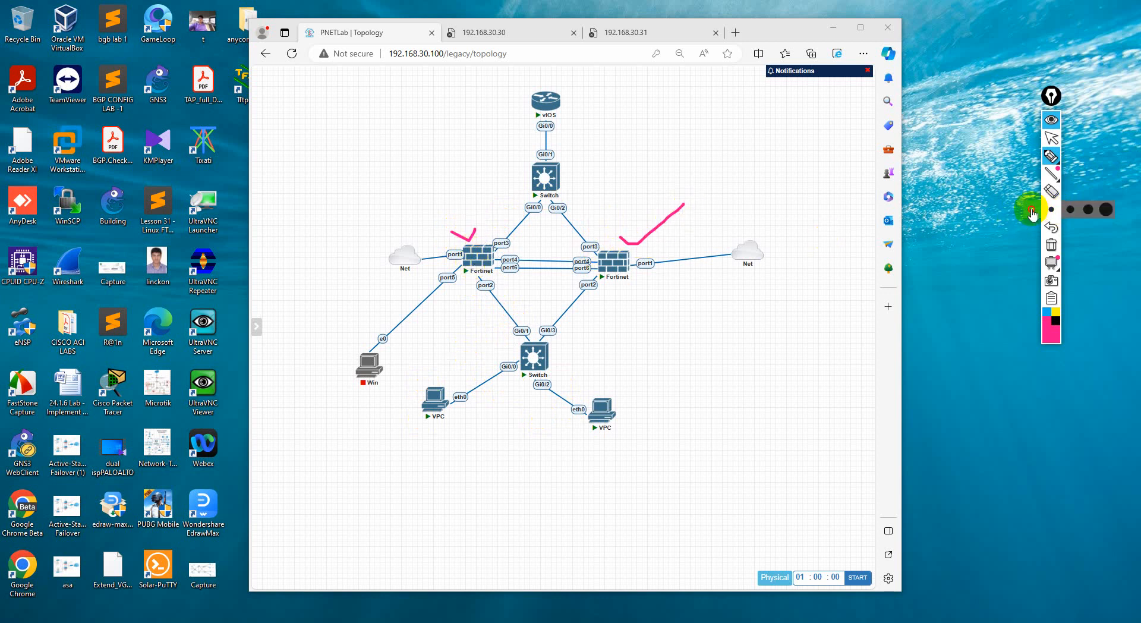
left_click(1033, 213)
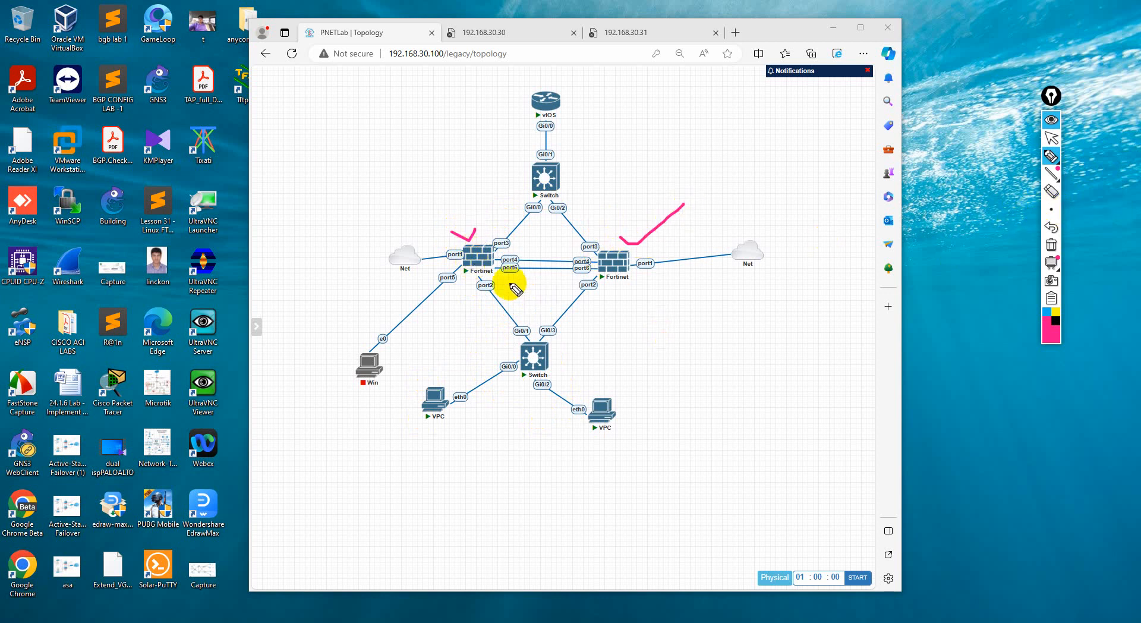
left_click_drag(540, 242, 558, 242)
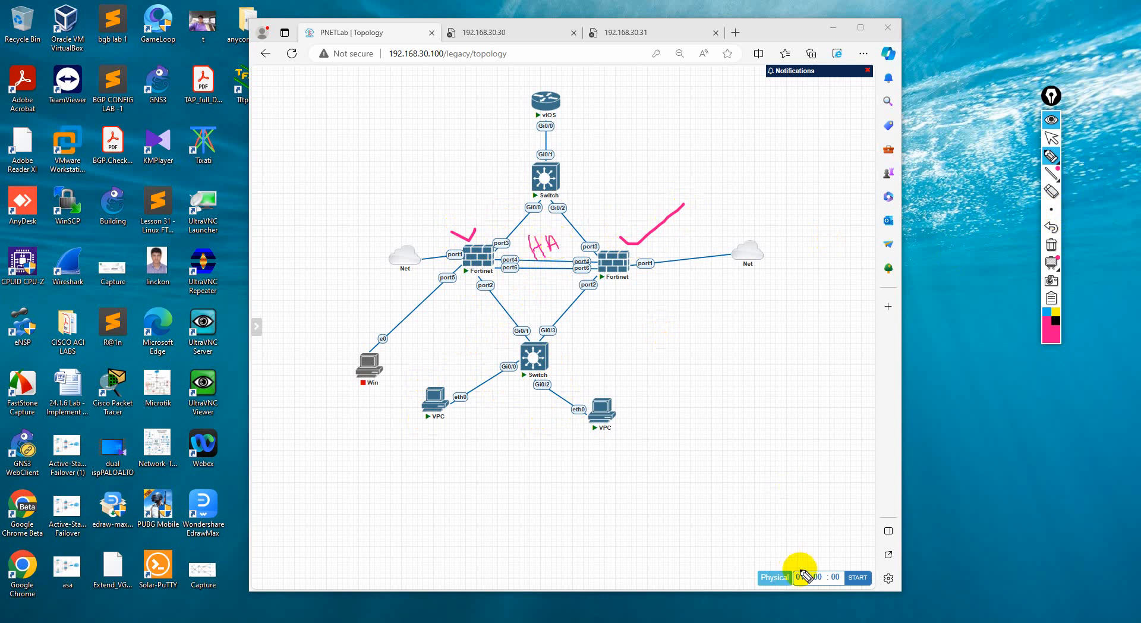
left_click(1049, 244)
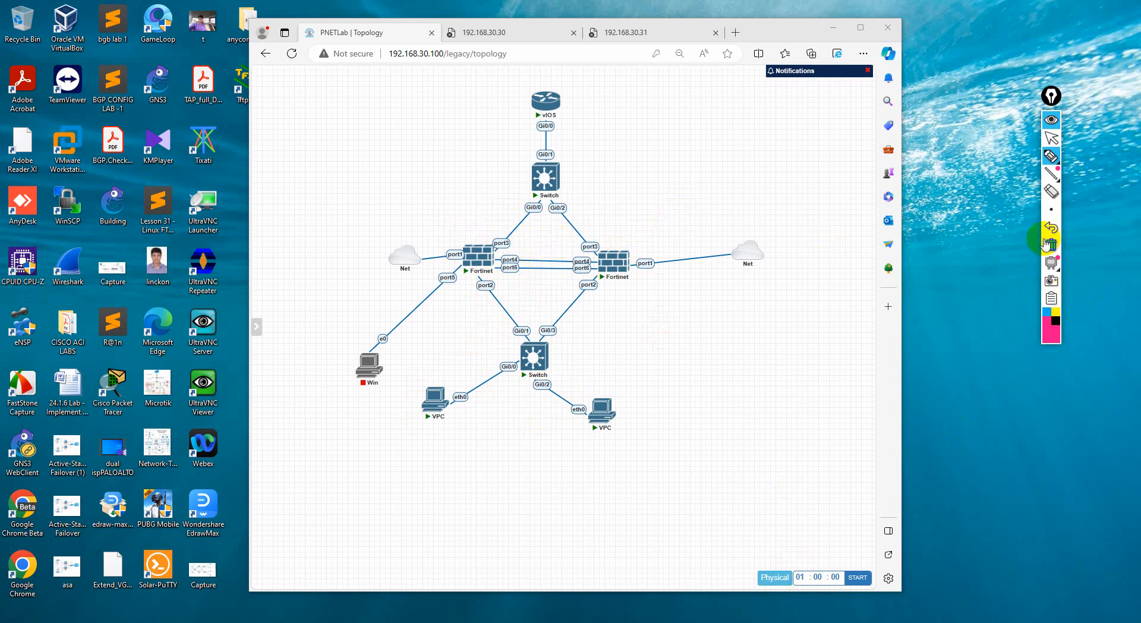
Handwrite a label above the left Fortinet, LAN by the left VPC and DMZ by the right VPC
left_click(1051, 156)
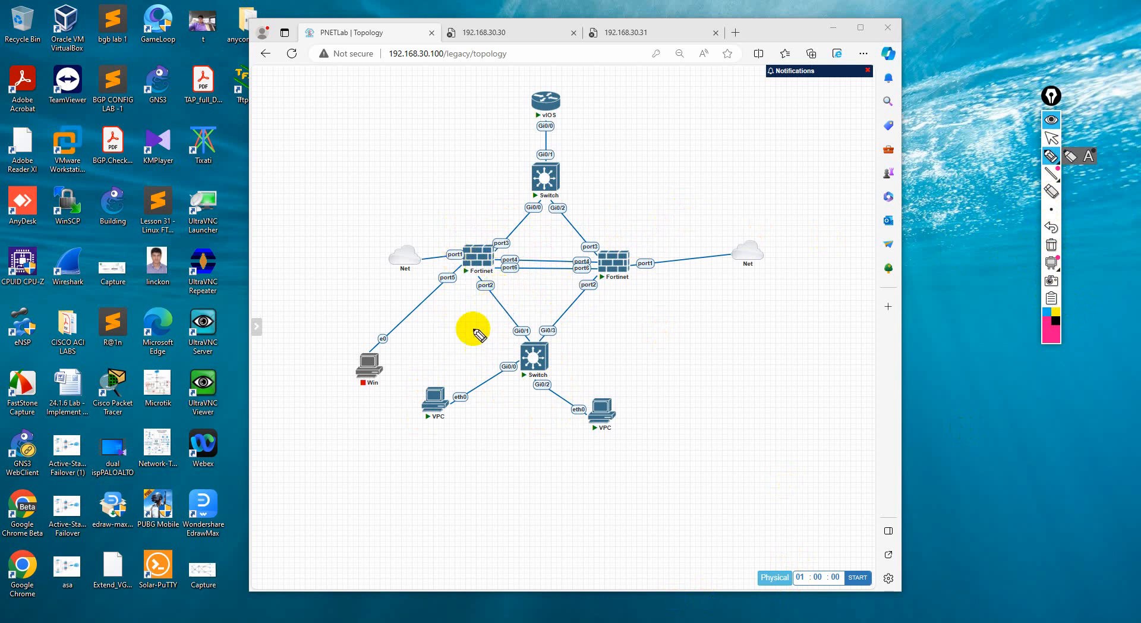
left_click_drag(487, 224, 506, 203)
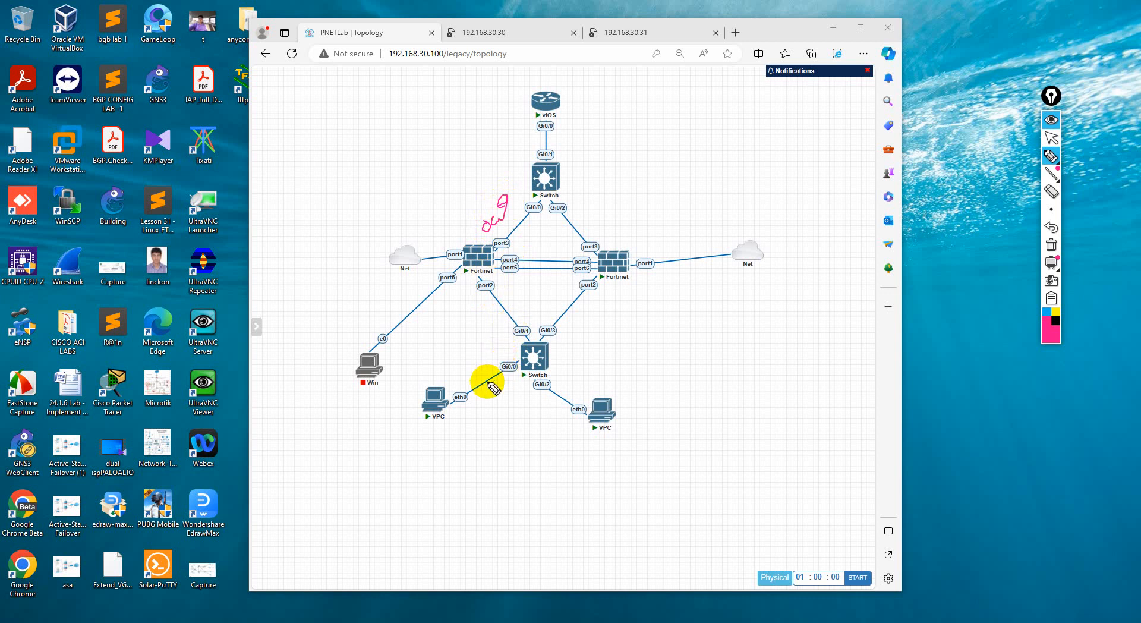
mouse_move(440, 428)
left_mouse_down()
mouse_move(458, 432)
mouse_move(461, 412)
mouse_move(454, 426)
mouse_move(480, 425)
mouse_move(498, 391)
left_mouse_up()
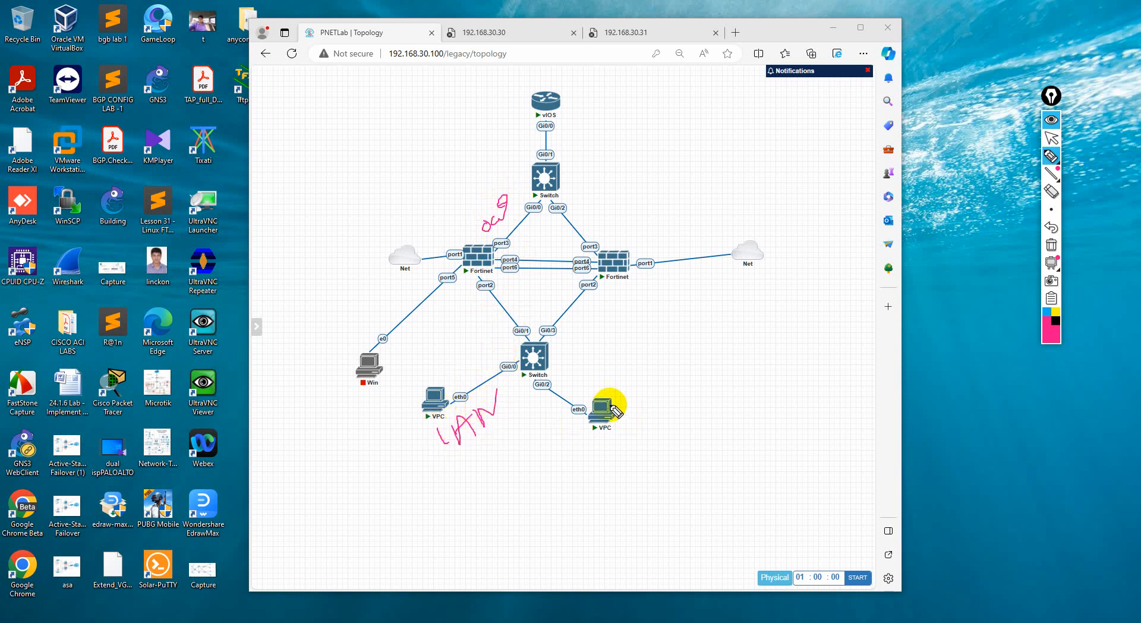
mouse_move(632, 397)
left_mouse_down()
mouse_move(637, 420)
mouse_move(676, 394)
mouse_move(696, 397)
mouse_move(688, 389)
mouse_move(698, 400)
left_mouse_up()
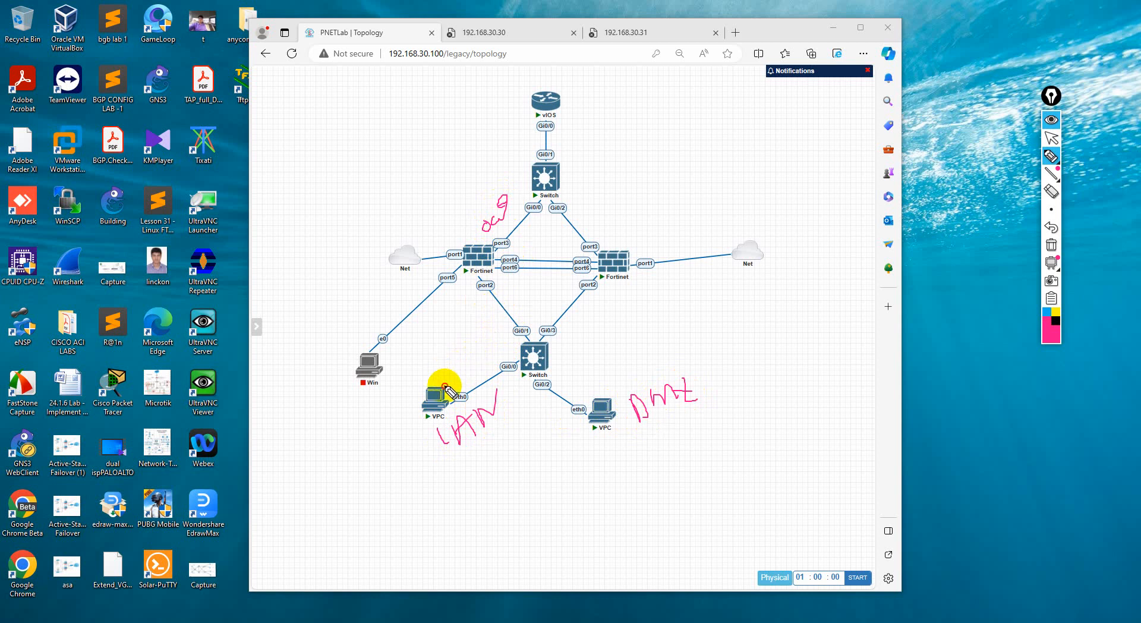
Trace the LAN path toward the left Fortinet in pink and the DMZ path in blue, numbering both and labelling the blue one 20
left_click_drag(445, 386, 477, 295)
left_click_drag(447, 341, 472, 343)
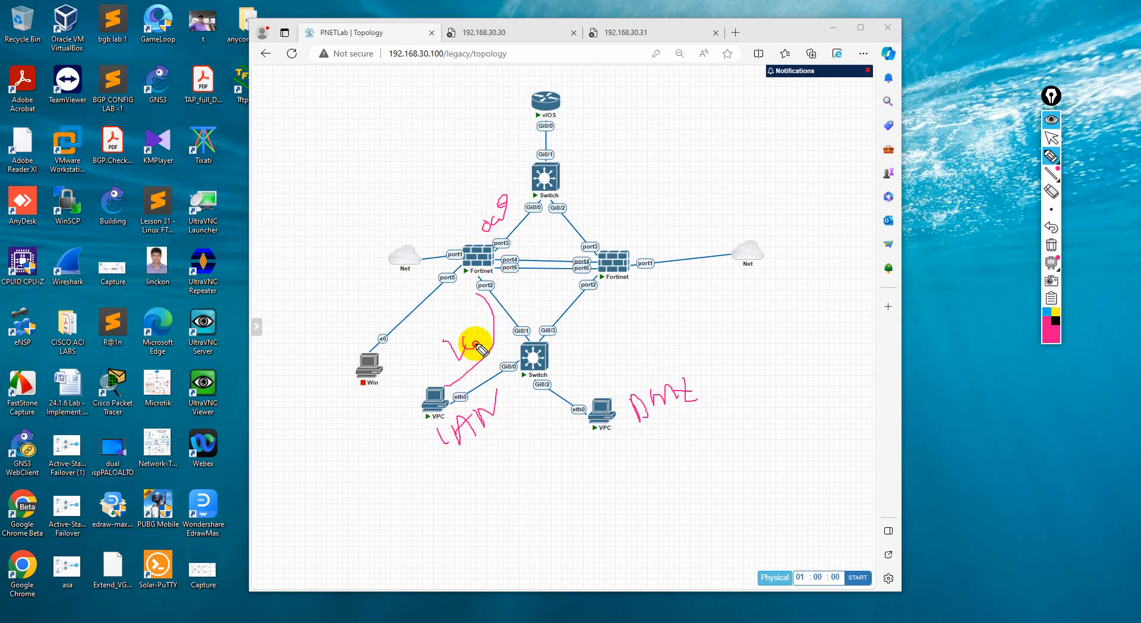
left_click(1048, 313)
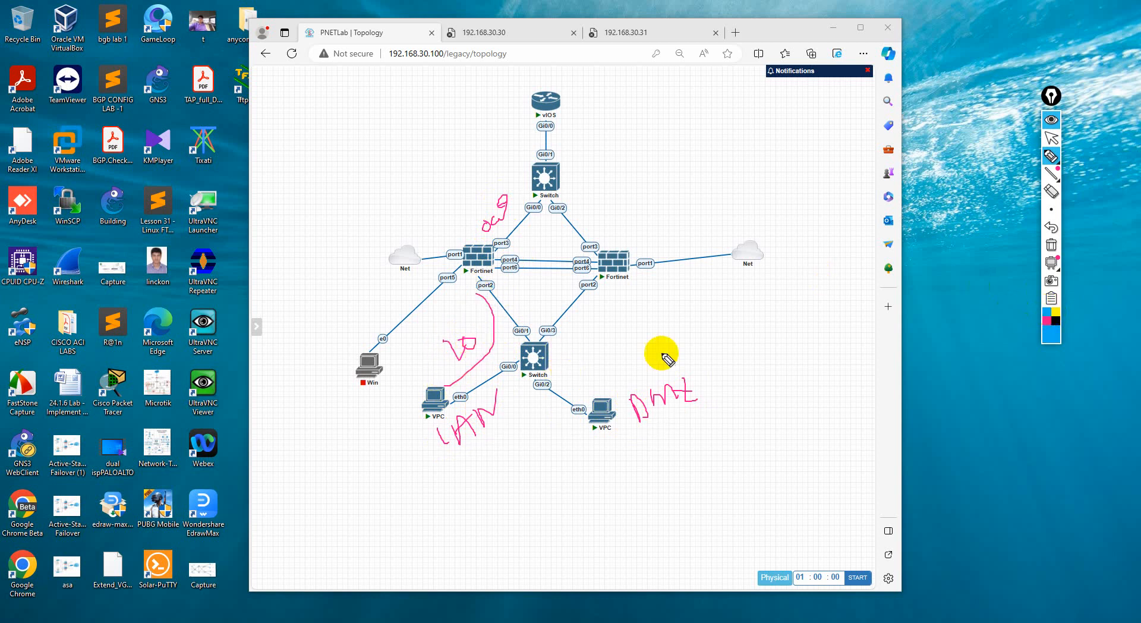
mouse_move(583, 385)
left_mouse_down()
mouse_move(576, 337)
mouse_move(516, 290)
left_mouse_up()
mouse_move(588, 321)
left_mouse_down()
mouse_move(611, 335)
mouse_move(619, 324)
left_mouse_up()
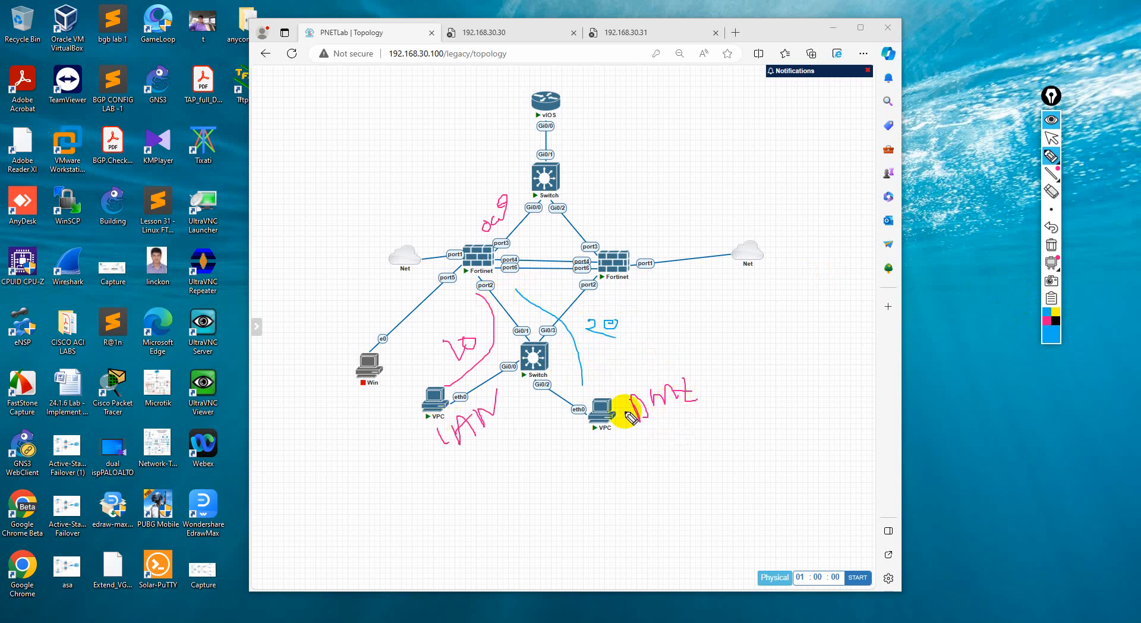
Circle the left Fortinet's port2, trace a blue path up to the vIOS router, and clear all annotations to return to the cursor
mouse_move(481, 276)
left_mouse_down()
mouse_move(530, 296)
mouse_move(519, 306)
left_mouse_up()
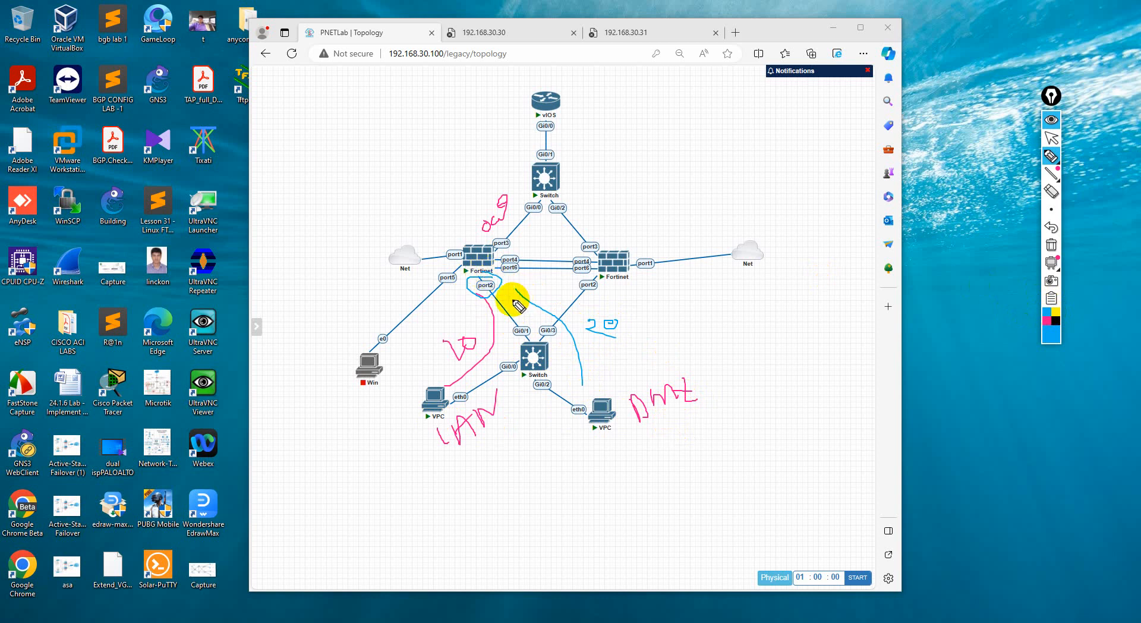
mouse_move(360, 409)
left_mouse_down()
mouse_move(458, 300)
mouse_move(542, 110)
left_mouse_up()
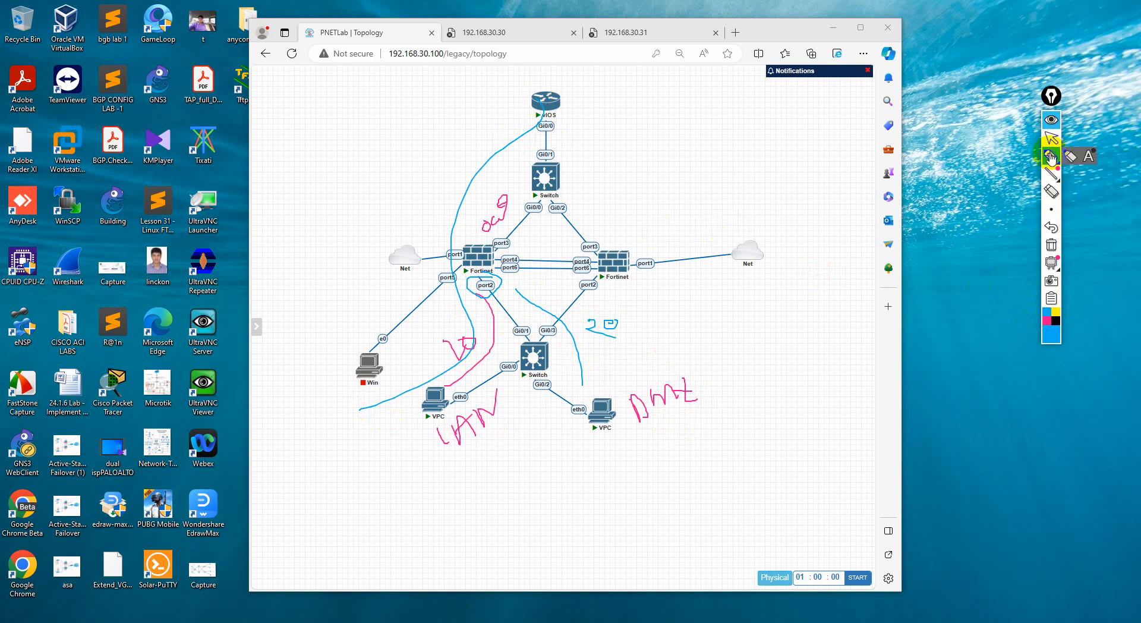
left_click(1051, 244)
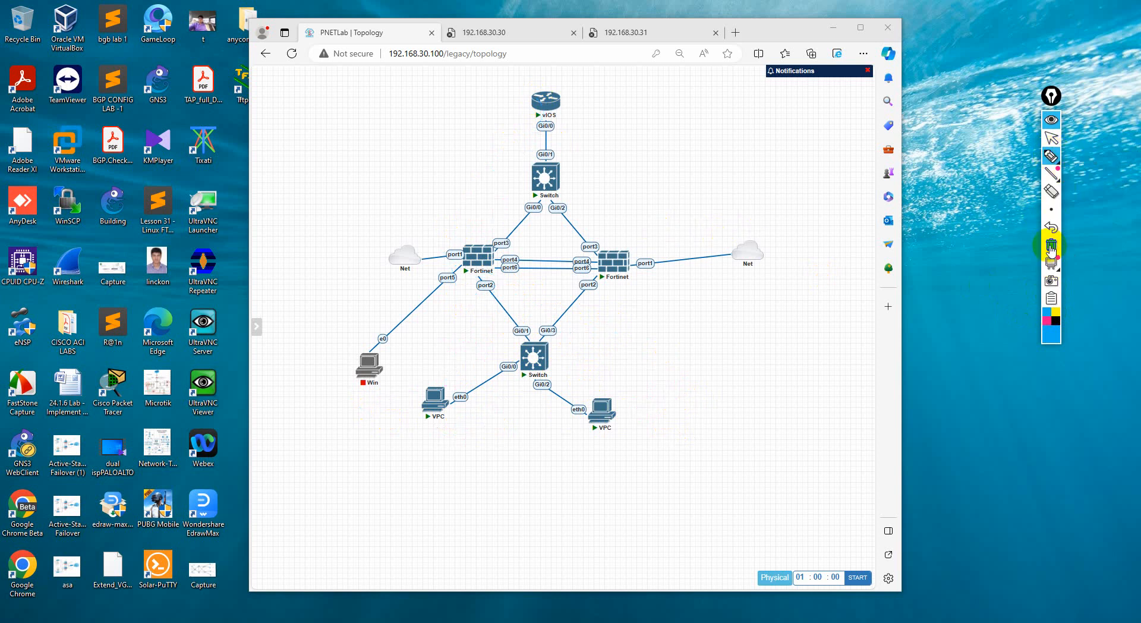
left_click(1051, 155)
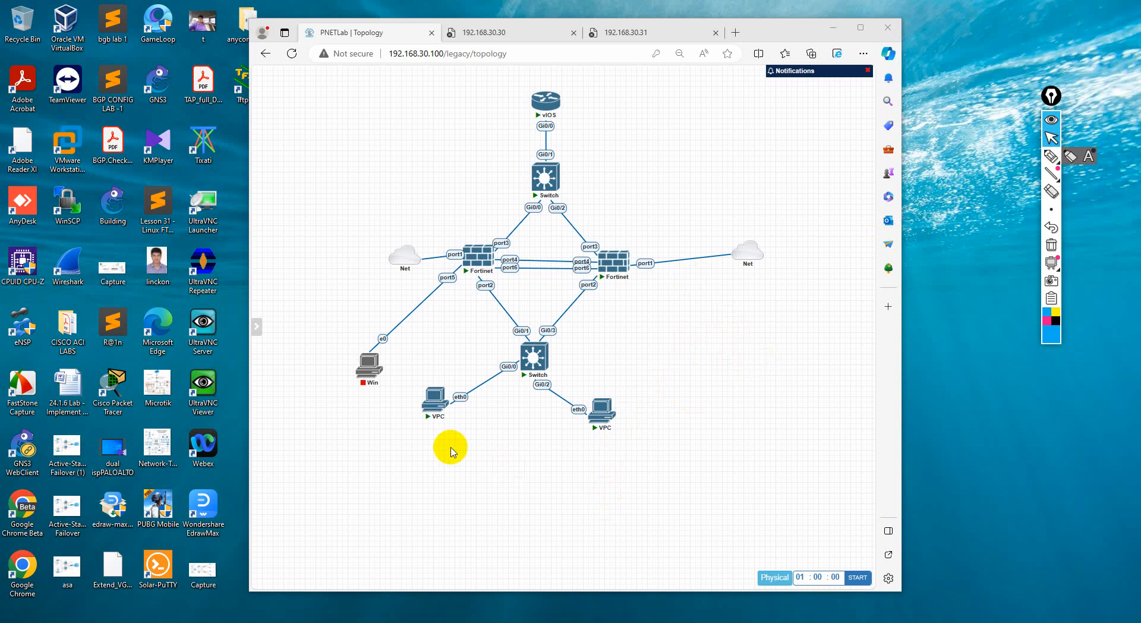
Open the left VPC's console beside the topology, show its IP configuration with sh ip, and check the gateway address
left_click(434, 401)
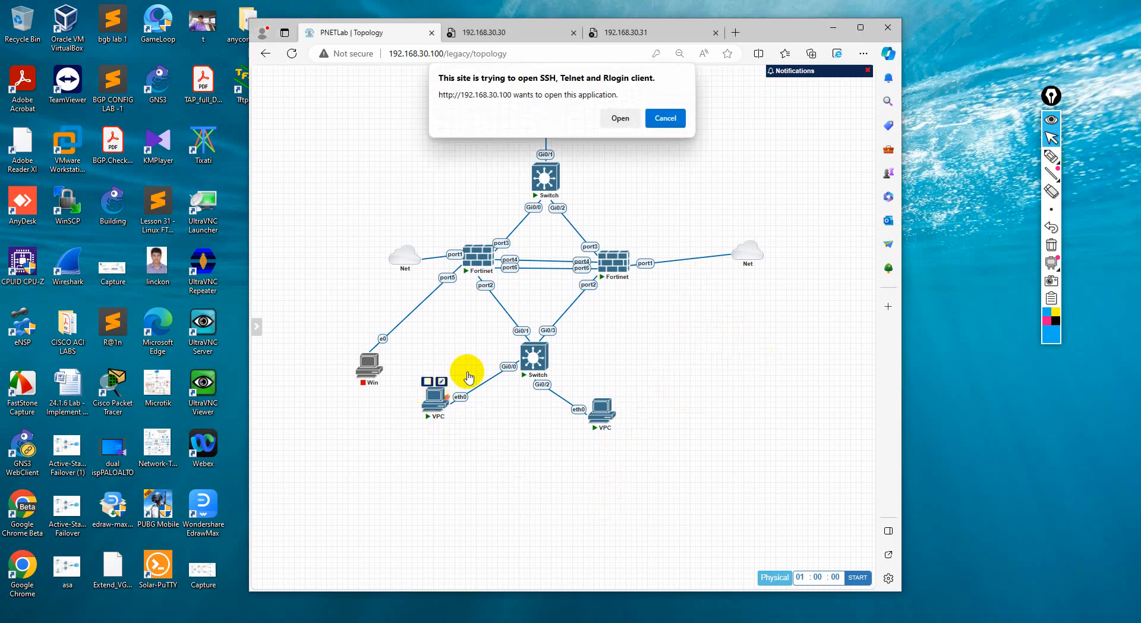
left_click(618, 117)
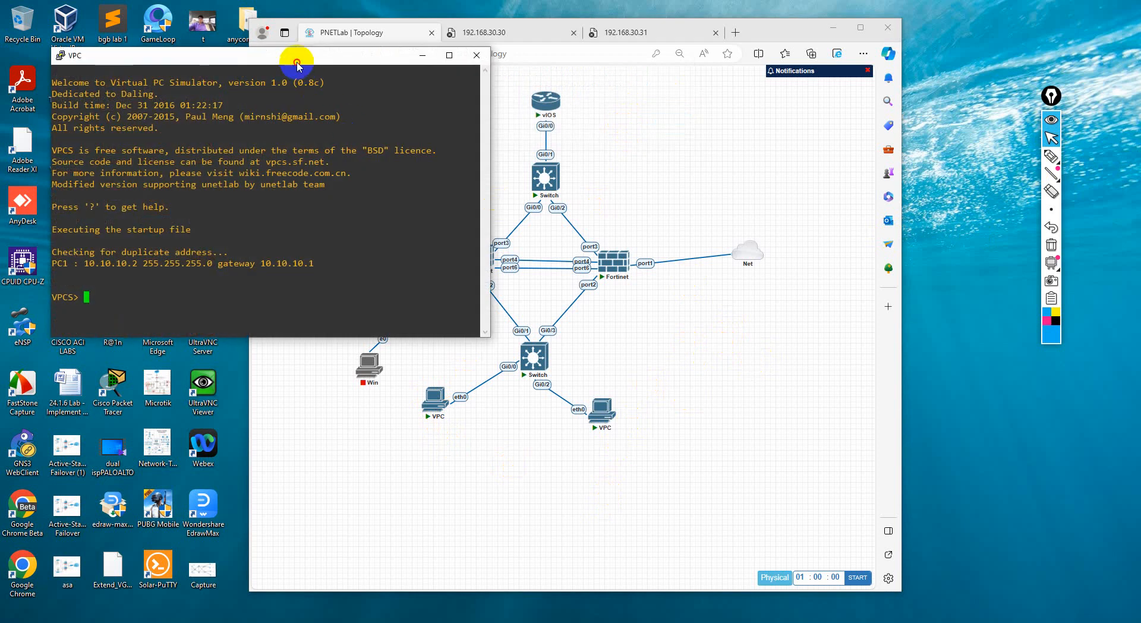
left_click_drag(298, 59, 916, 57)
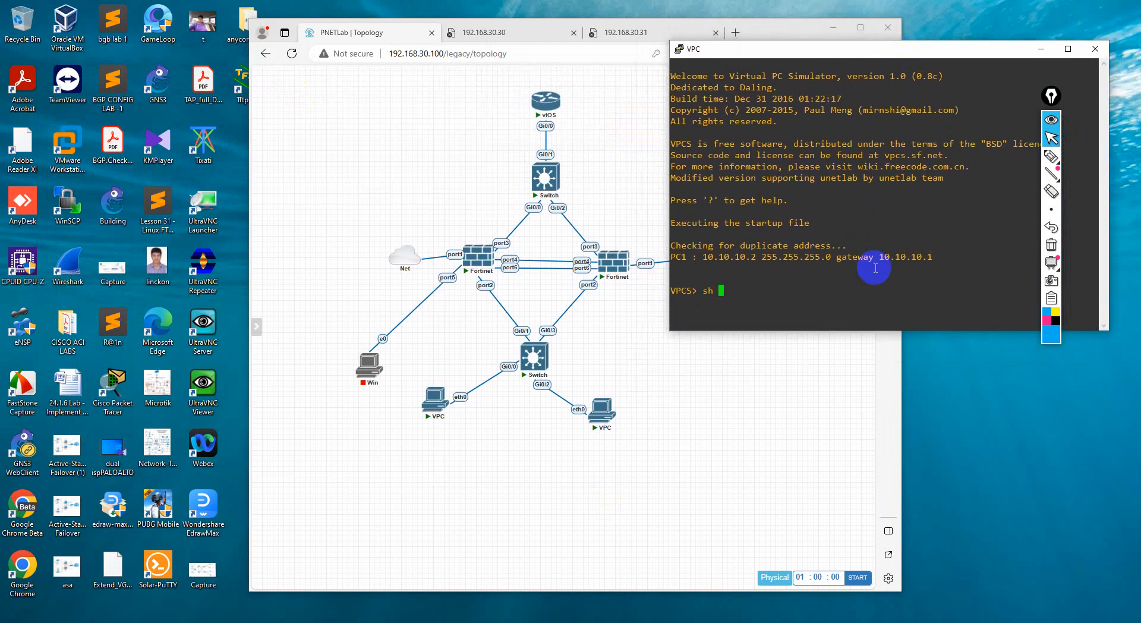
type("sh ip")
key("Return")
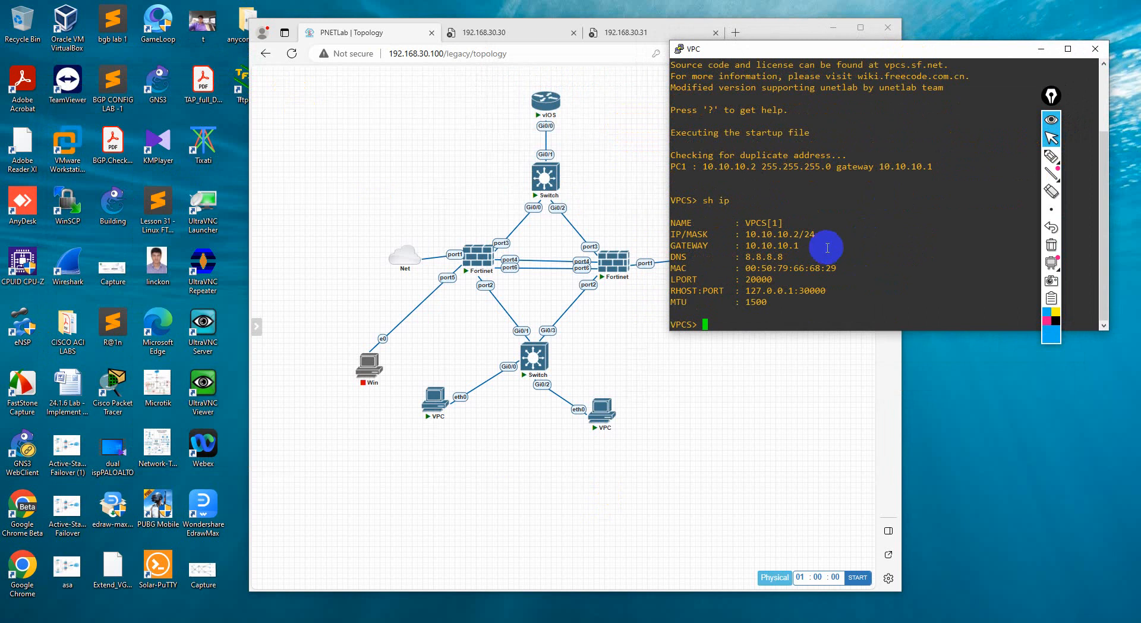
mouse_move(749, 235)
left_mouse_down()
mouse_move(804, 234)
mouse_move(750, 241)
left_mouse_up()
left_click(795, 249)
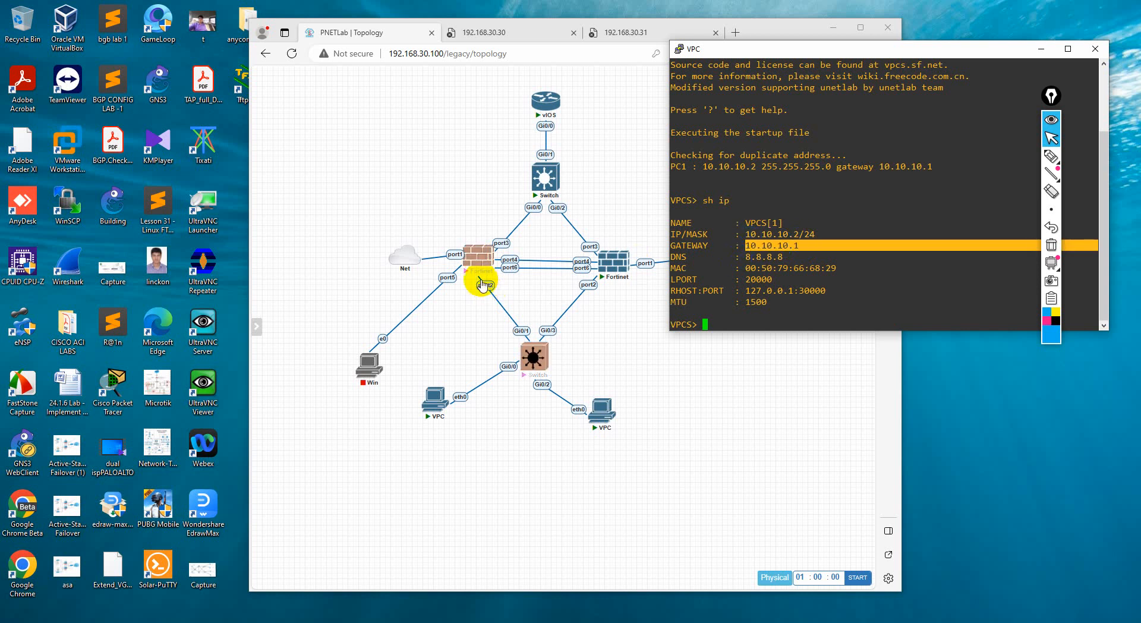
mouse_move(477, 280)
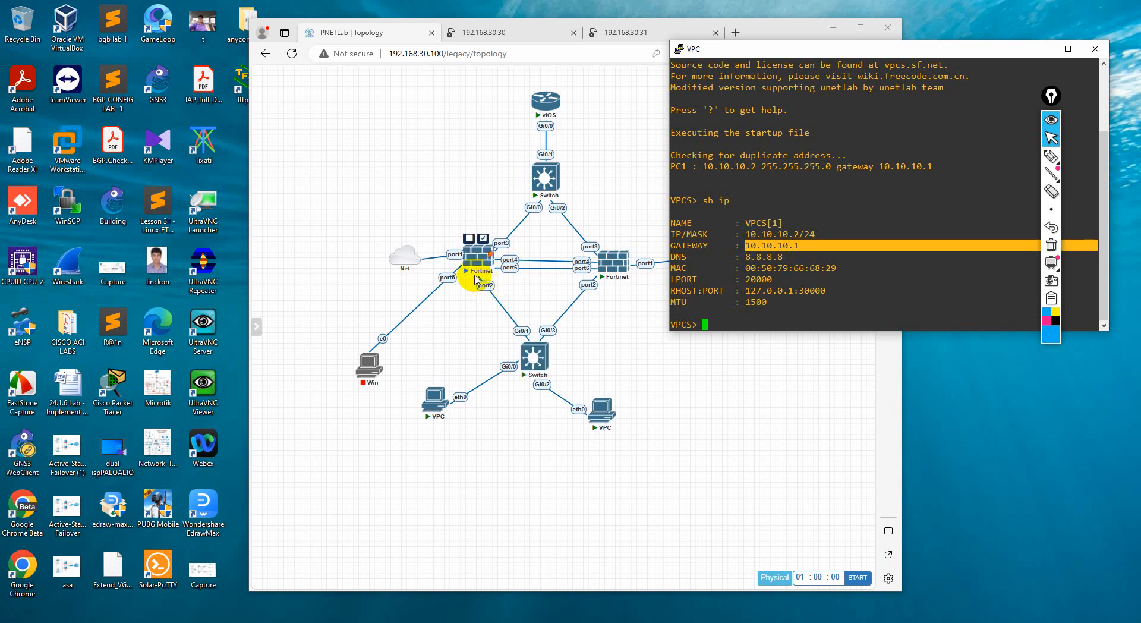
left_click(771, 253)
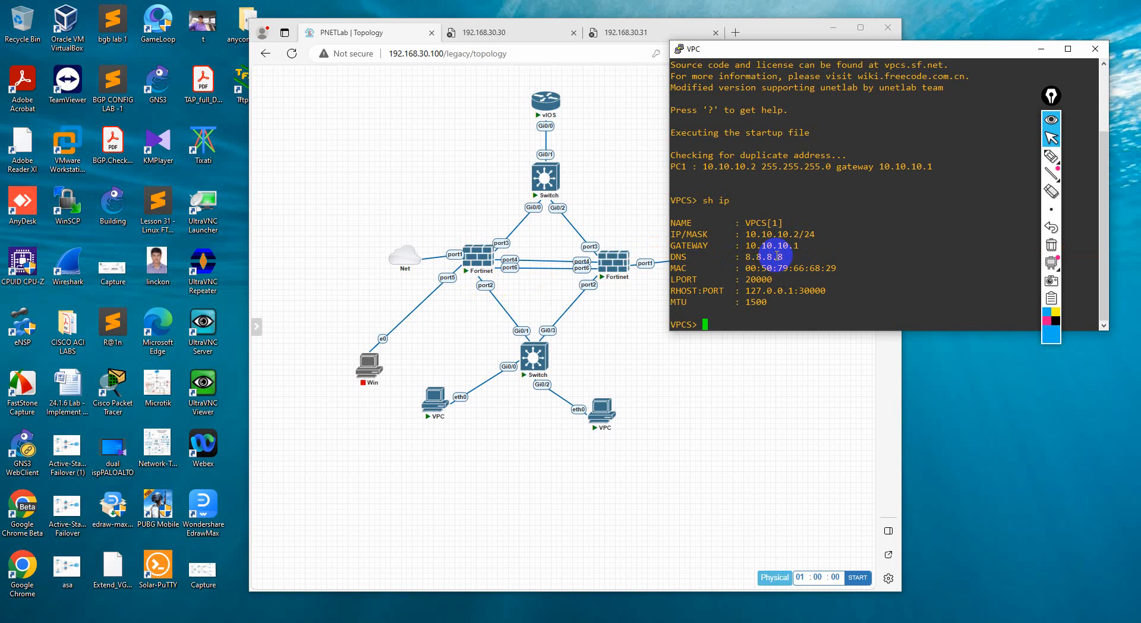
Open the lower switch's console and move its window clear of the topology
left_click(535, 357)
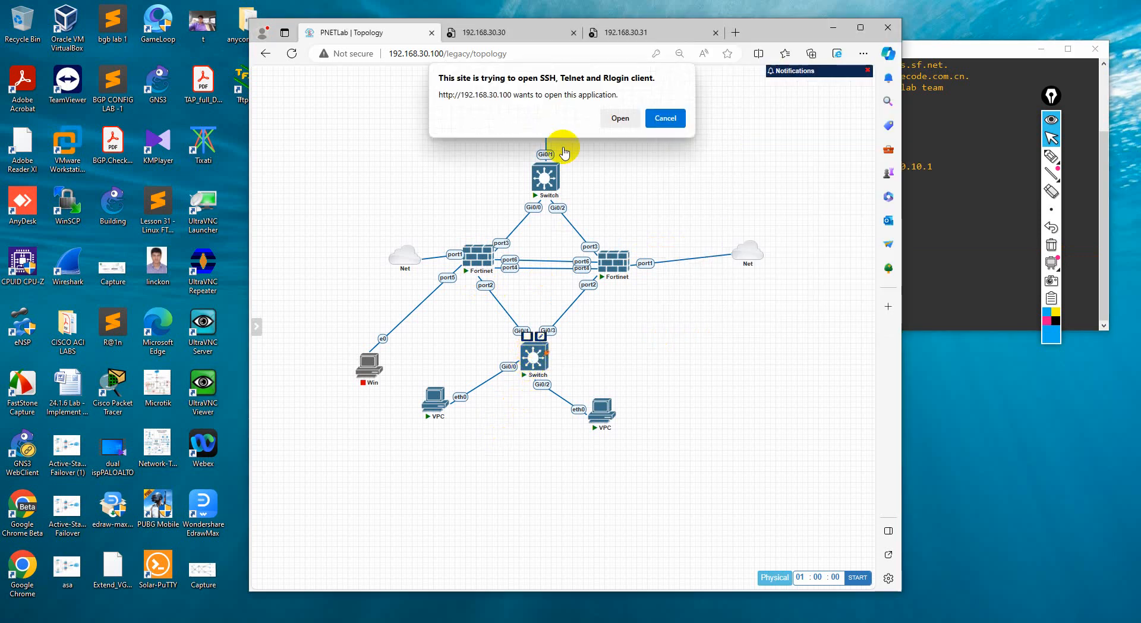
left_click(619, 117)
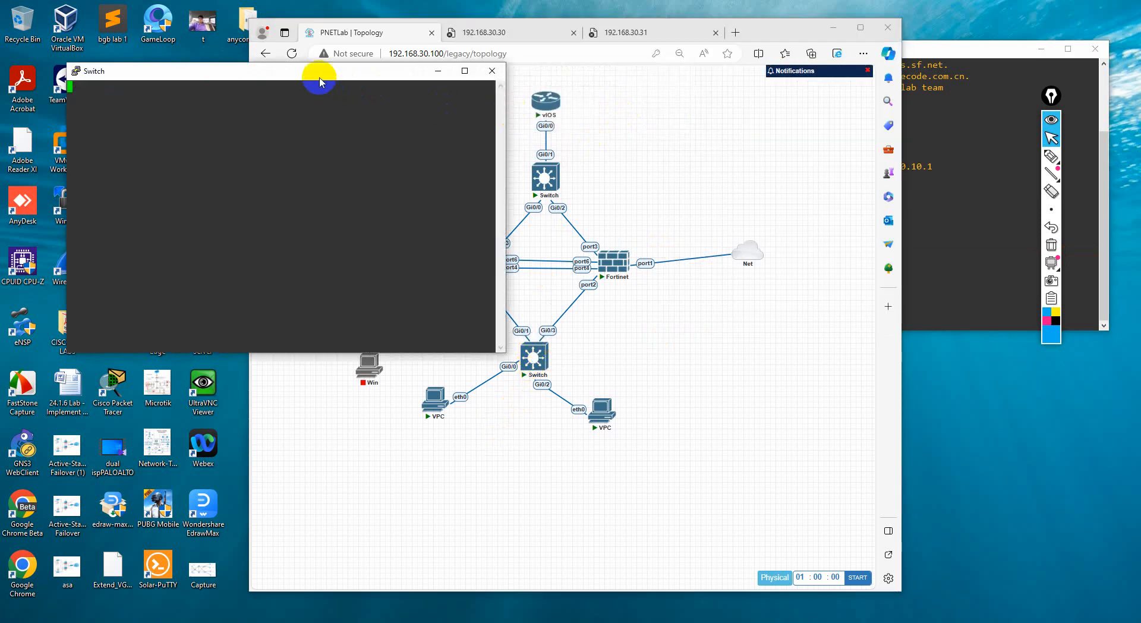
left_click_drag(321, 70, 942, 181)
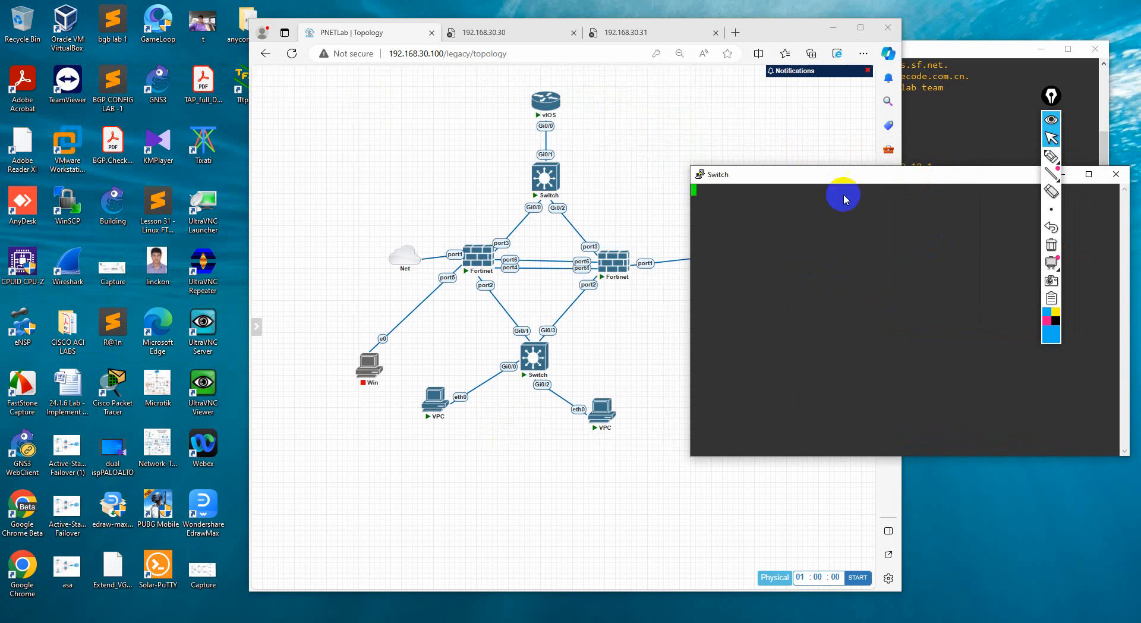
left_click_drag(797, 173, 866, 181)
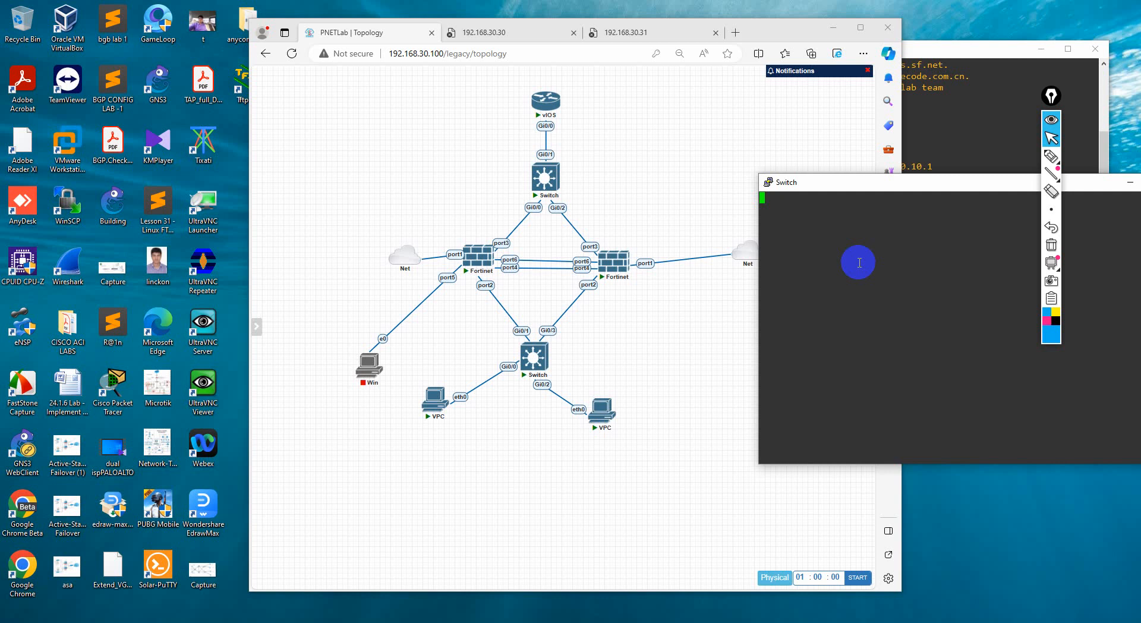
Move the VPC console clear of the lower switch and both VPCs, and narrow its window
left_click(961, 111)
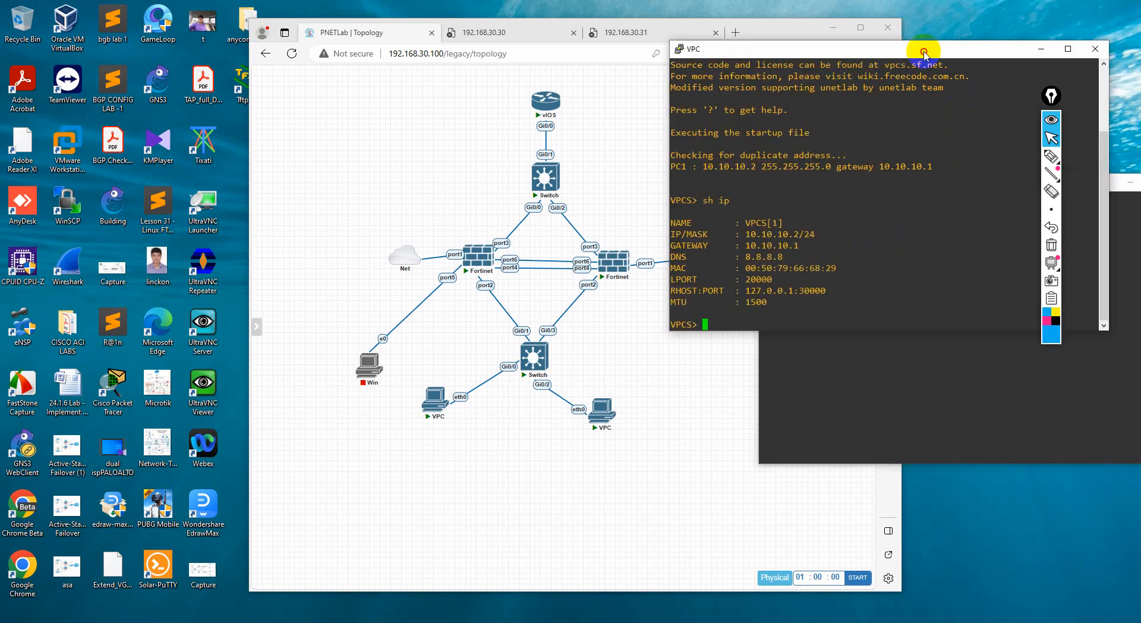
left_click_drag(924, 54, 257, 317)
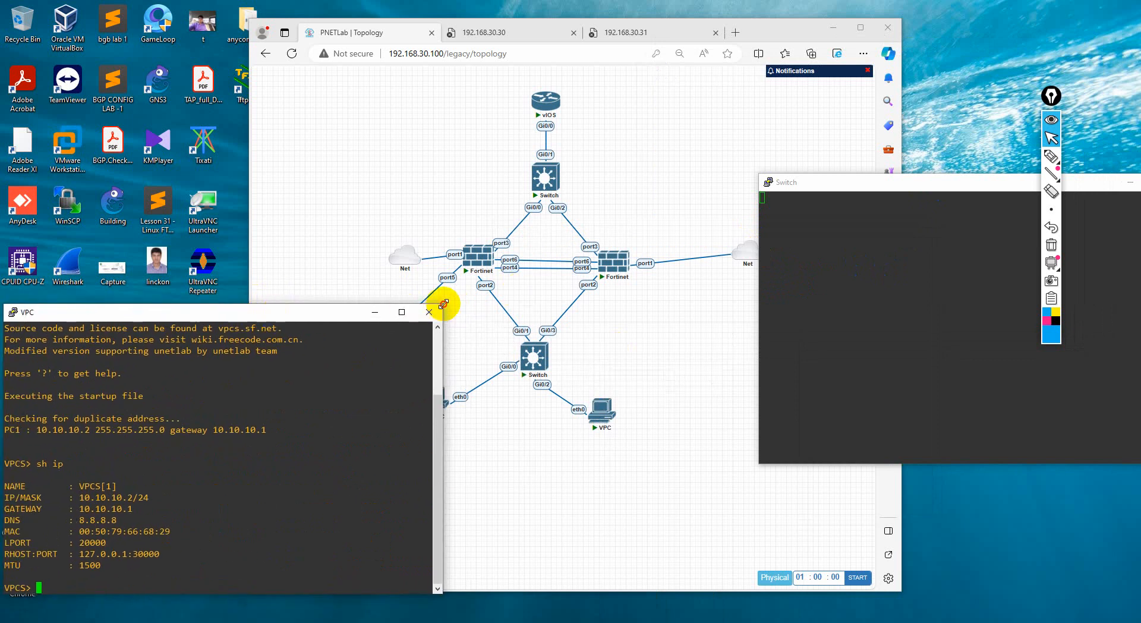
left_click_drag(443, 304, 304, 337)
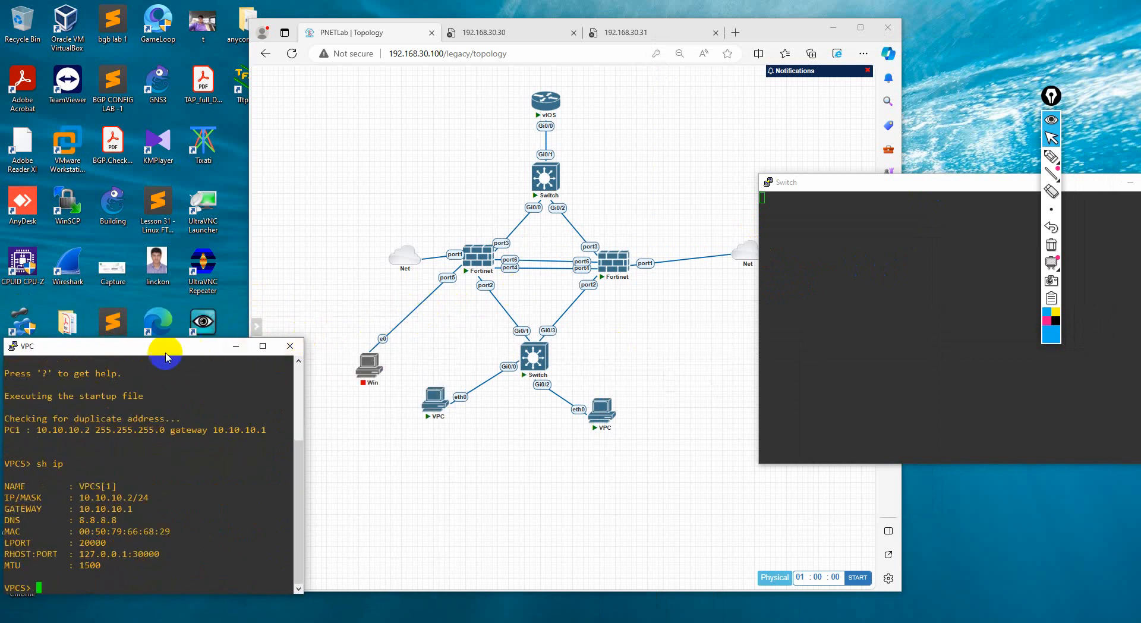
left_click_drag(167, 354, 186, 350)
Close the blank switch console session, reopen the lower switch's console, and place it beside the topology
left_click_drag(896, 178, 761, 208)
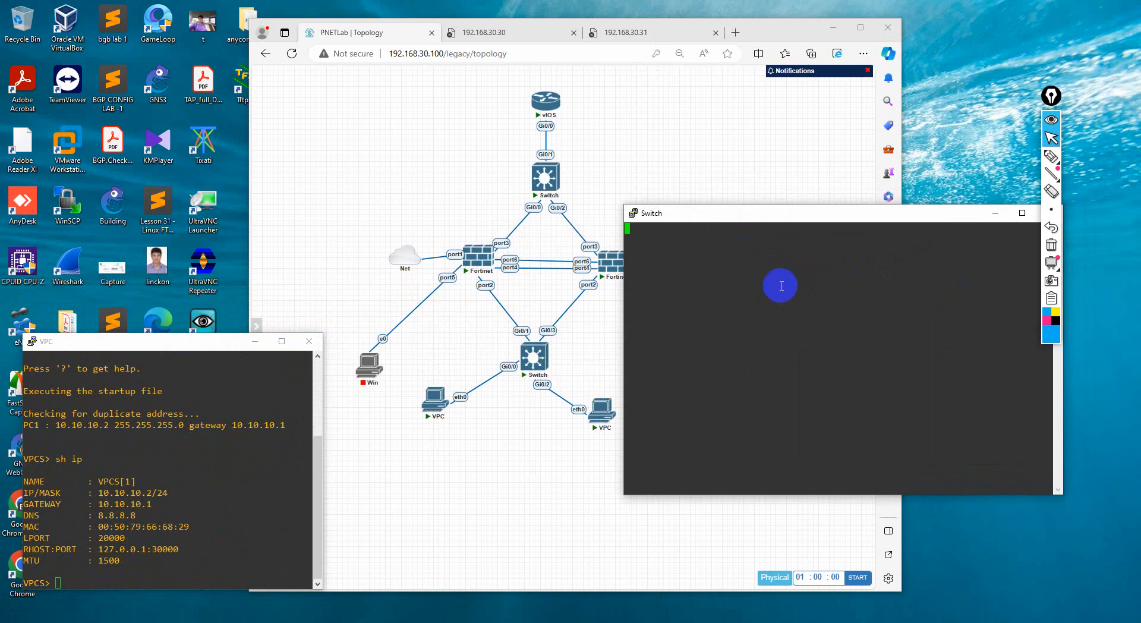
left_click_drag(841, 212, 748, 224)
left_click(963, 227)
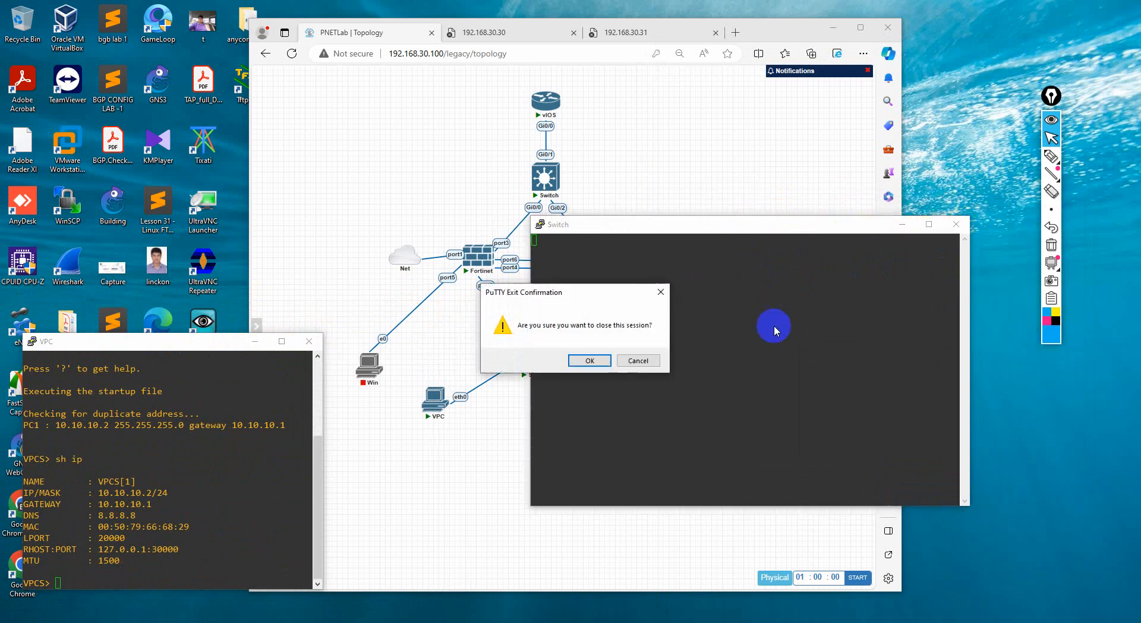
left_click(575, 359)
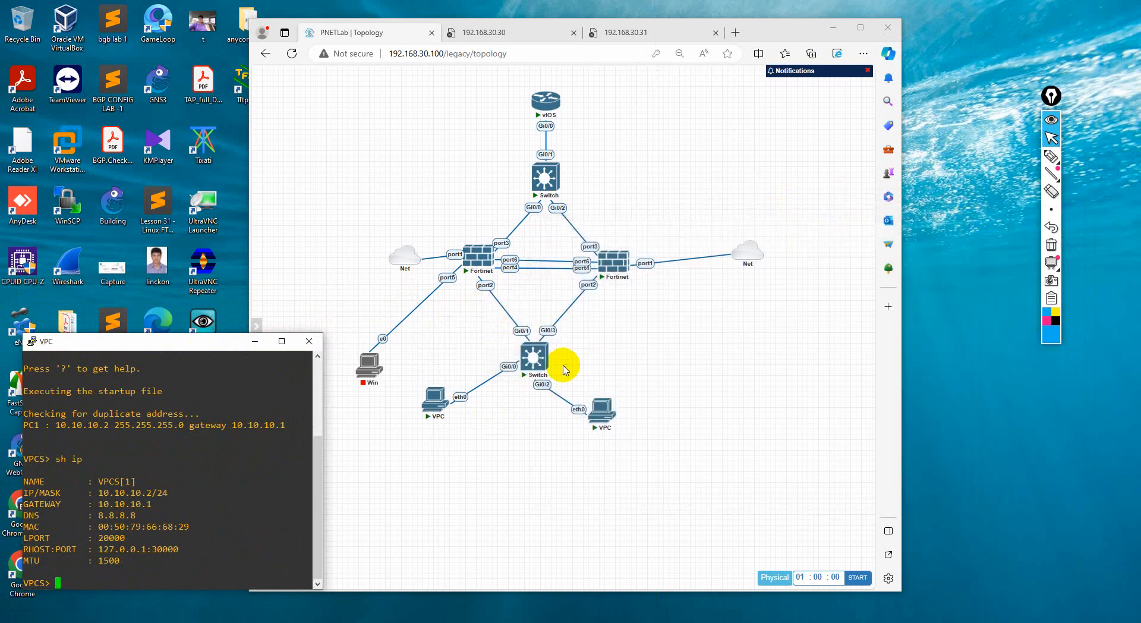
left_click(533, 357)
left_click(617, 116)
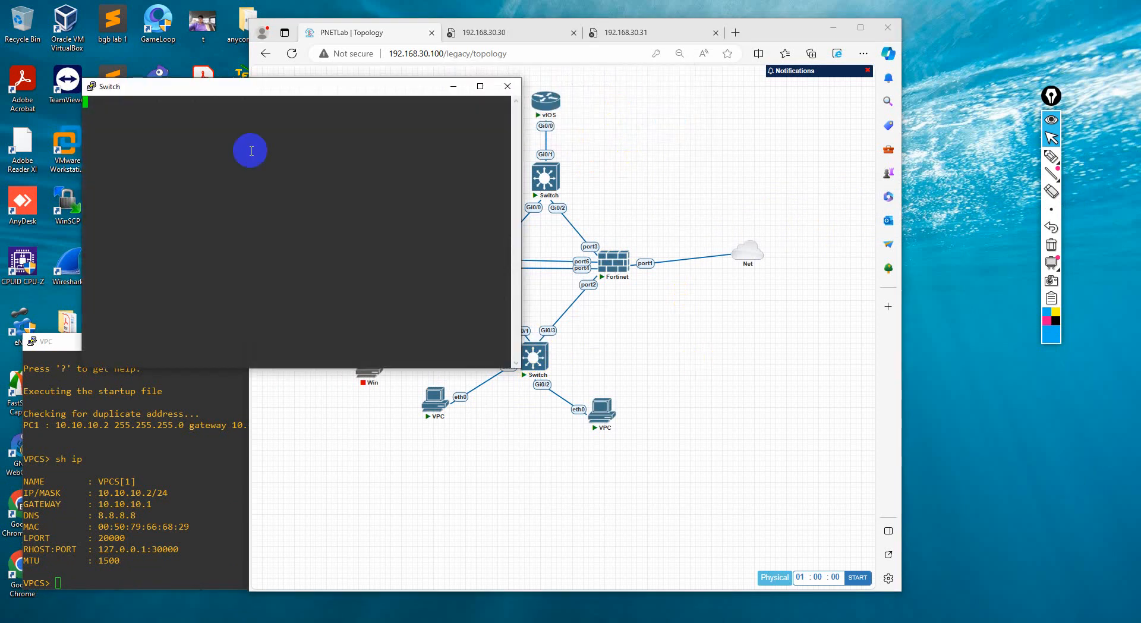
left_click_drag(178, 88, 734, 215)
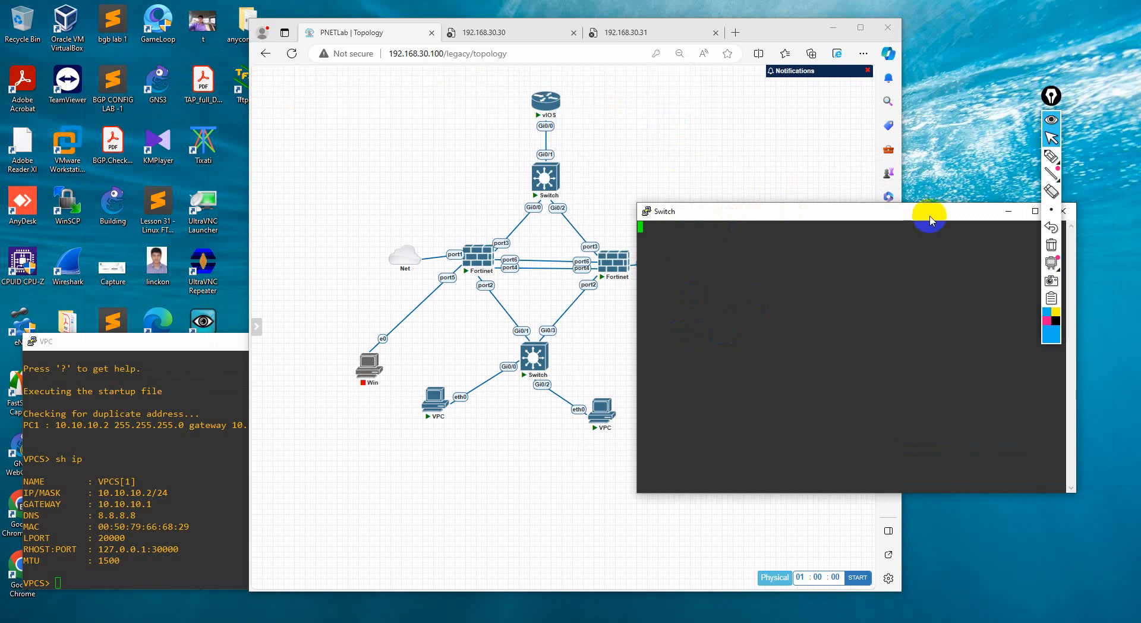
Bring up the Switch> prompt in the lower switch's console and leave the annotation tool in cursor mode
left_click(1050, 159)
left_click(798, 216)
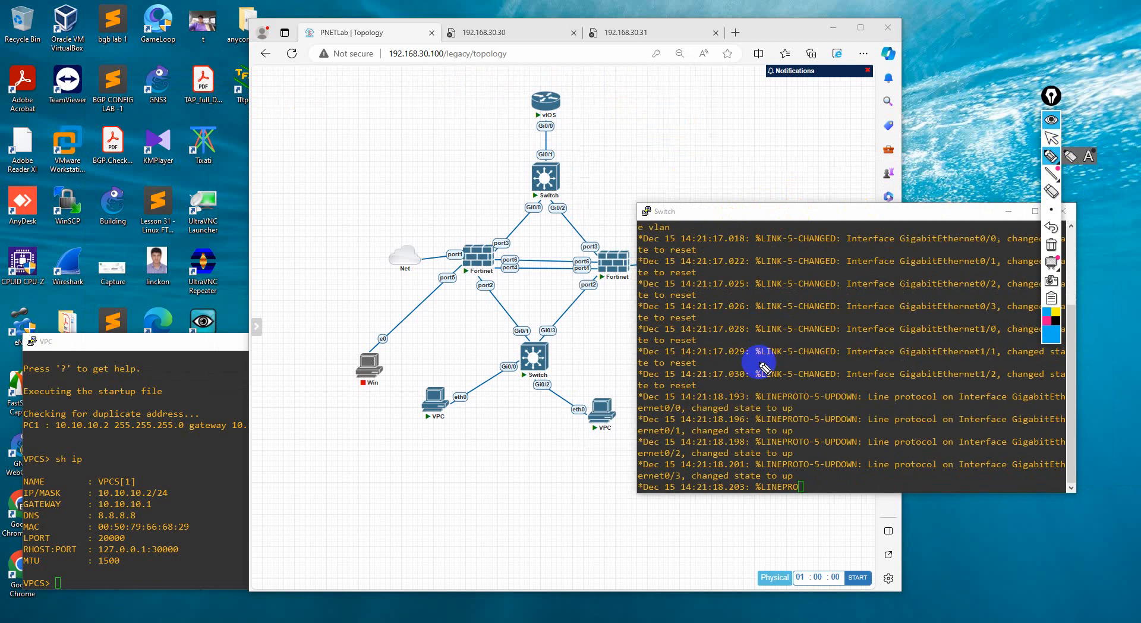
key("Return")
key("Return")
key("Return")
key("Return")
key("Return")
key("Return")
key("Return")
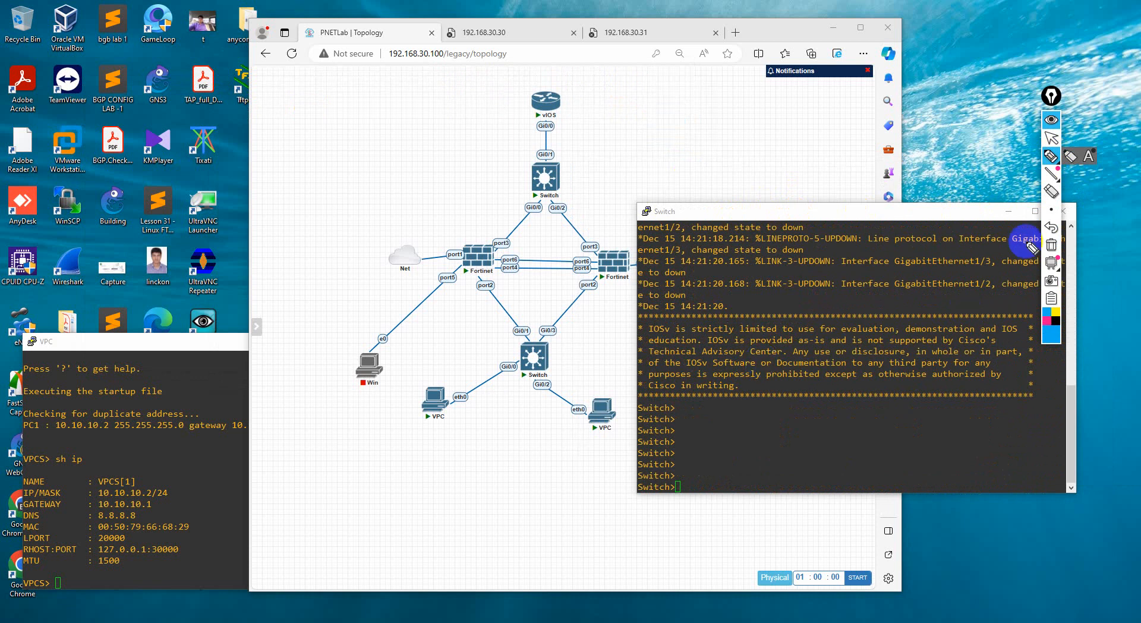
left_click(1051, 138)
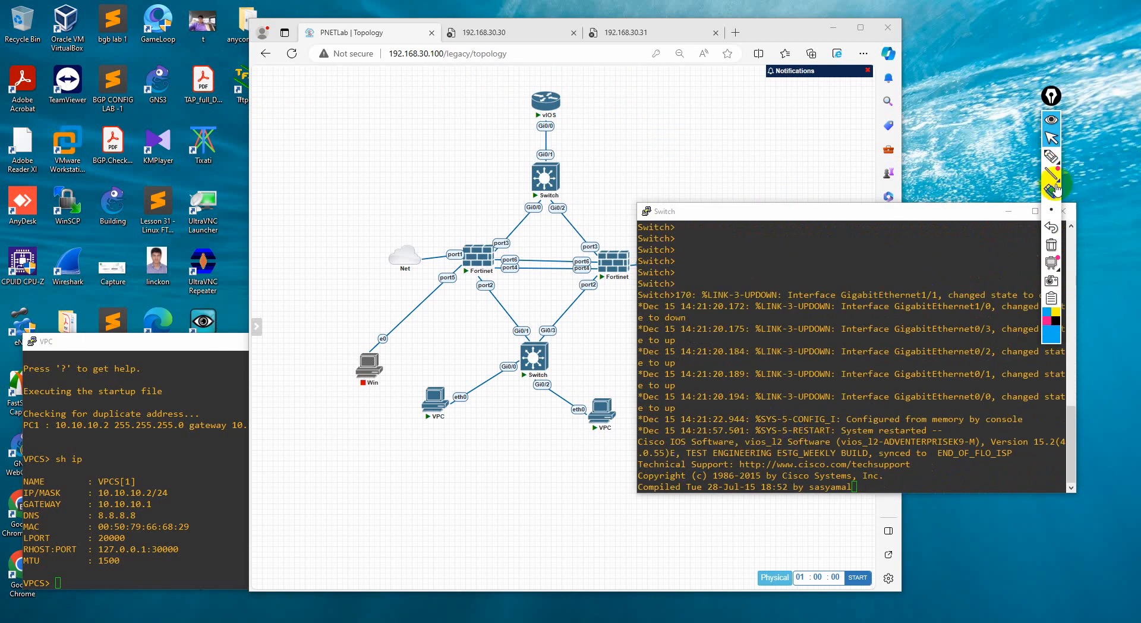
Label the VPC links 10 and 20, mark Gi0/0 and Gi0/2 with A, and circle the lower switch's Gi0/1 and Gi0/3 as T
left_click(1051, 156)
left_click_drag(469, 372, 476, 369)
left_click_drag(569, 368, 584, 370)
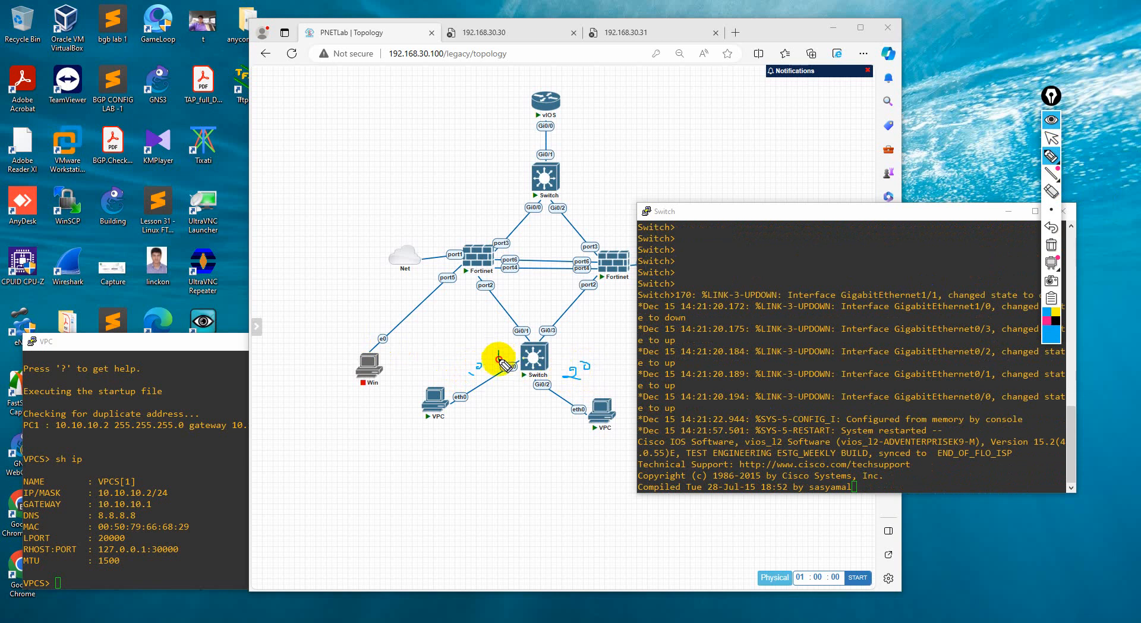
left_click_drag(499, 359, 504, 354)
left_click_drag(545, 416, 552, 407)
mouse_move(516, 320)
left_mouse_down()
mouse_move(556, 326)
mouse_move(512, 316)
mouse_move(530, 301)
left_mouse_up()
left_click_drag(528, 300, 535, 311)
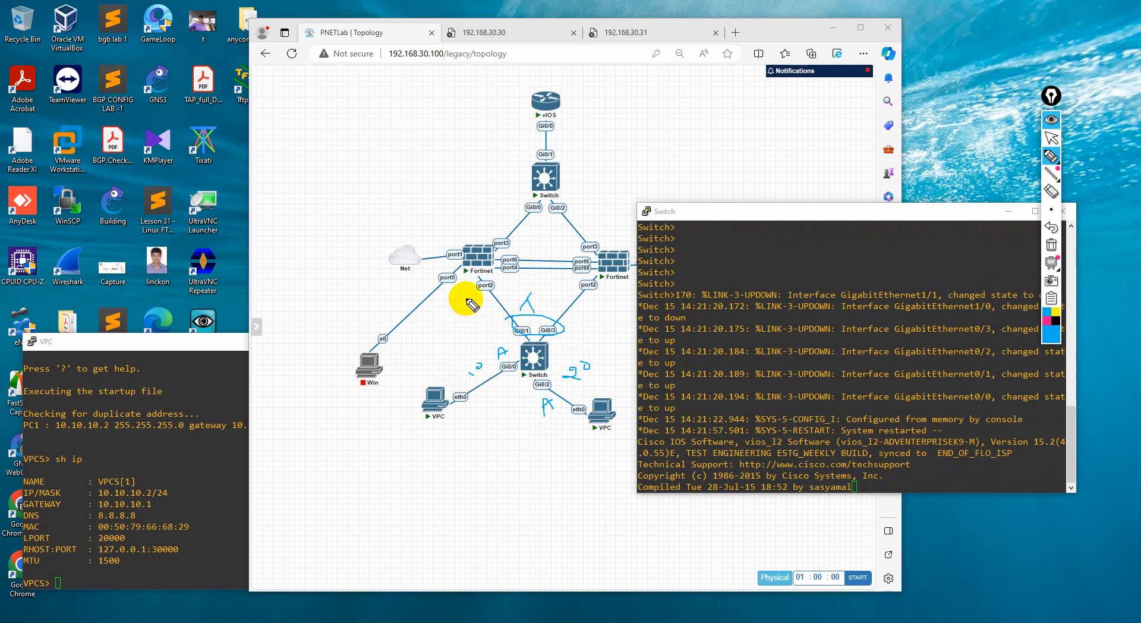
Annotate the left Fortinet's port2, draw paths between it and the two VPCs, and clear all annotations to return to the cursor
left_click_drag(474, 298, 439, 321)
mouse_move(471, 316)
left_mouse_down()
mouse_move(464, 327)
mouse_move(484, 307)
left_mouse_up()
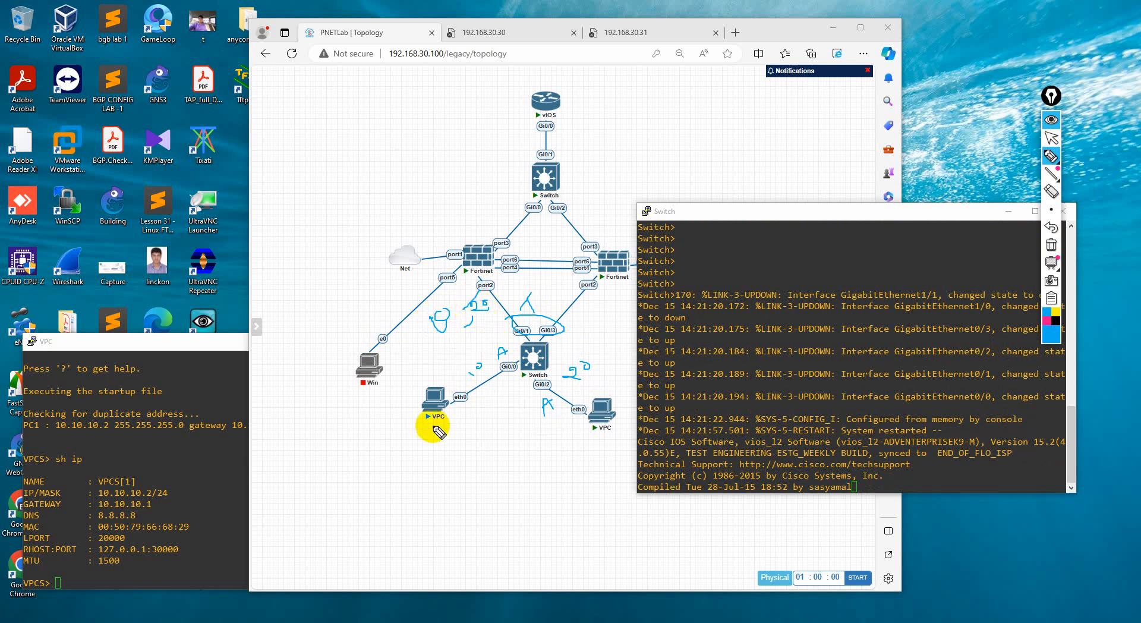
left_click_drag(423, 346, 451, 323)
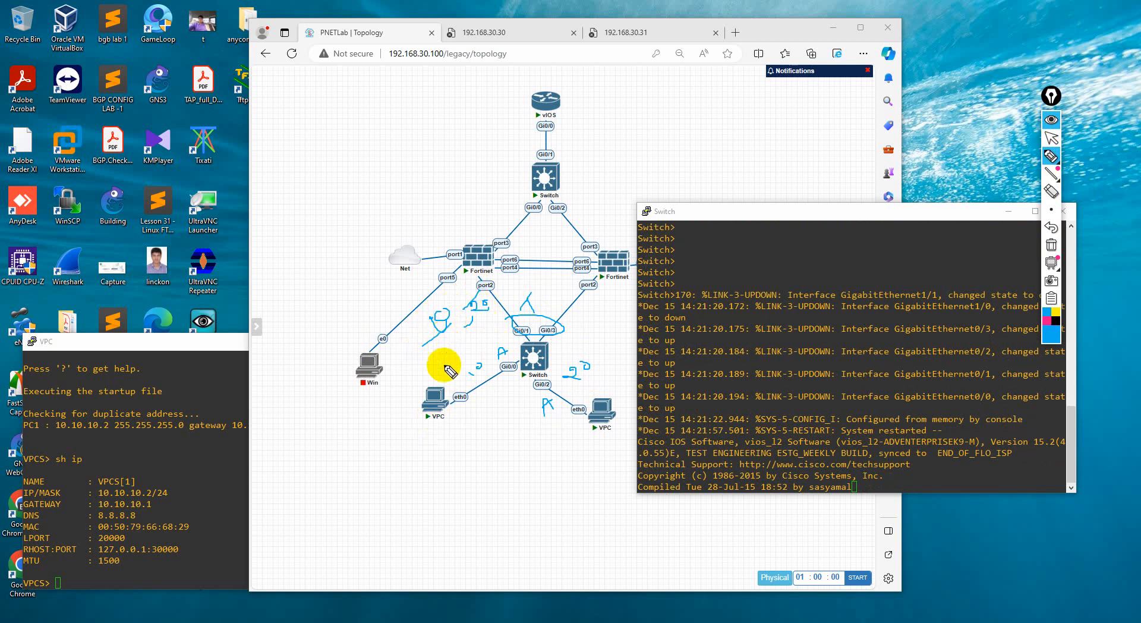
left_click_drag(440, 384, 446, 335)
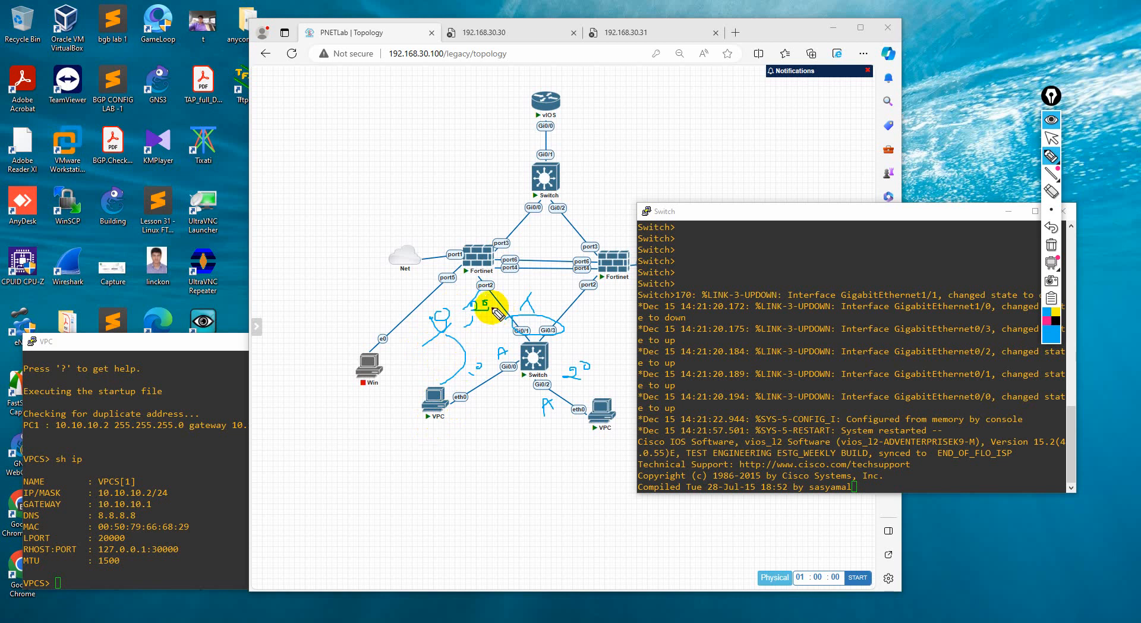
left_click_drag(485, 304, 585, 409)
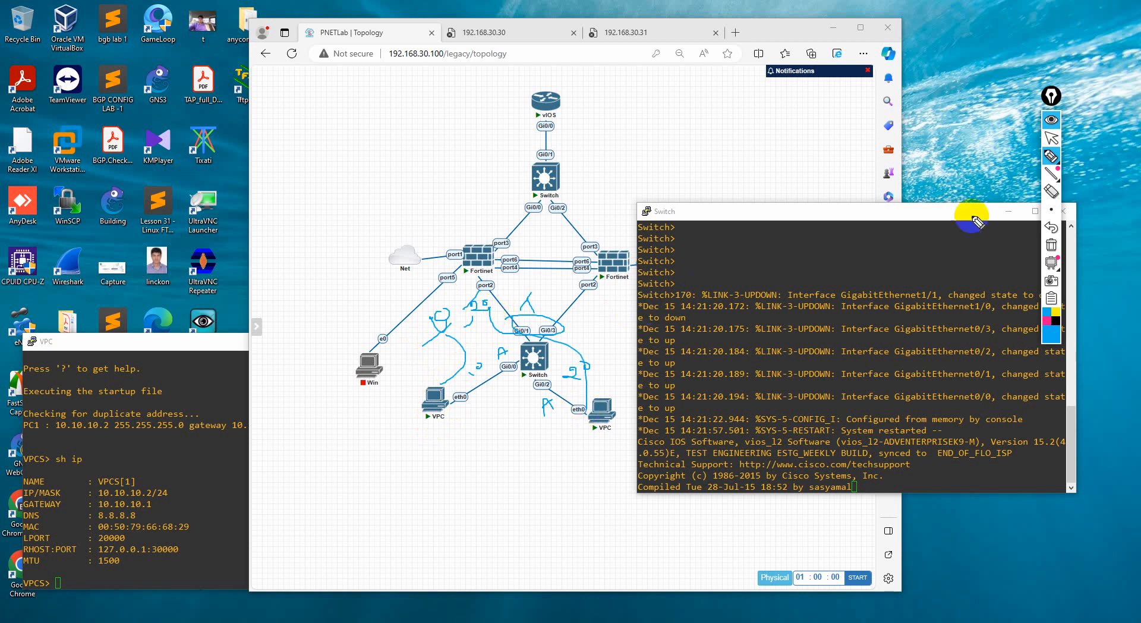
left_click(1052, 250)
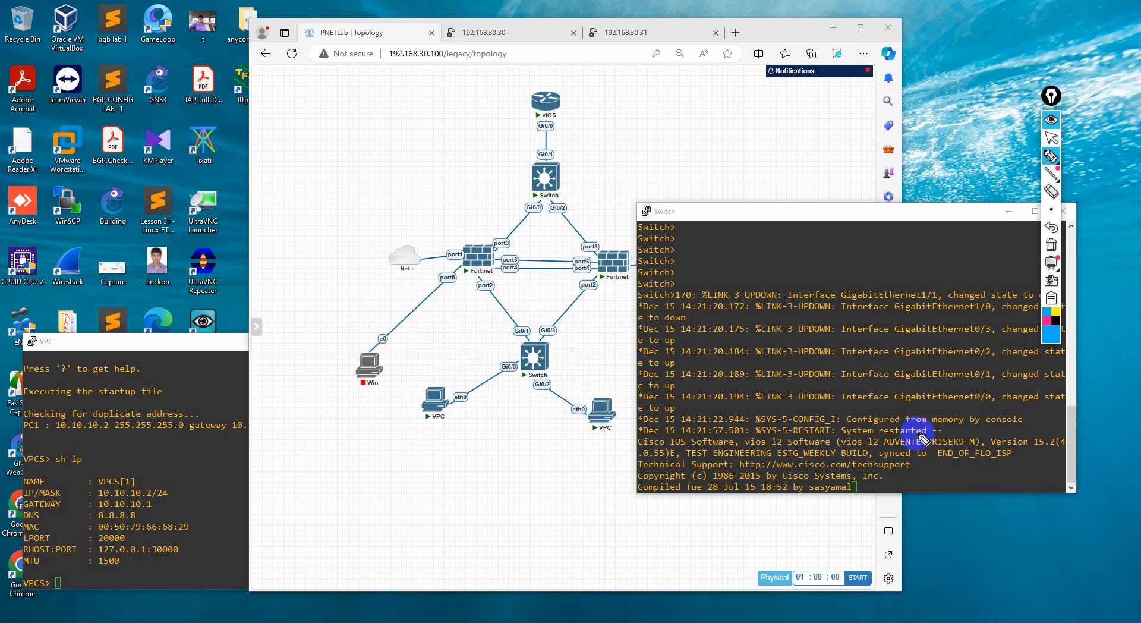
left_click(1051, 137)
Enter privileged mode on the lower switch with the enable command
left_click(911, 362)
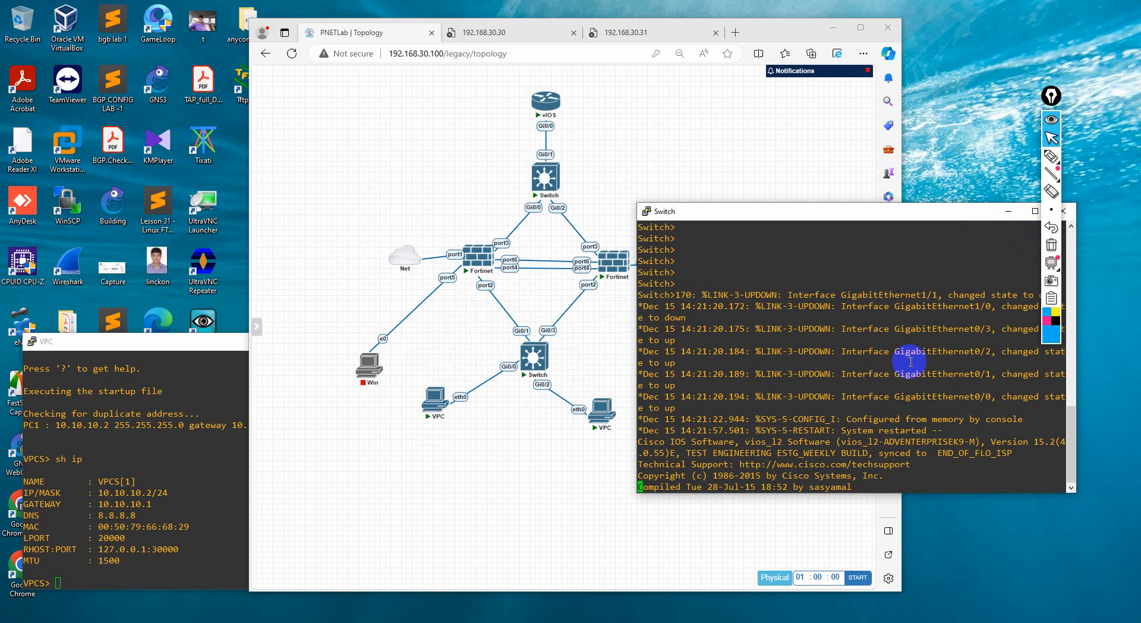
key("Return")
key("Return")
key("Return")
type("en")
key("Tab")
key("Return")
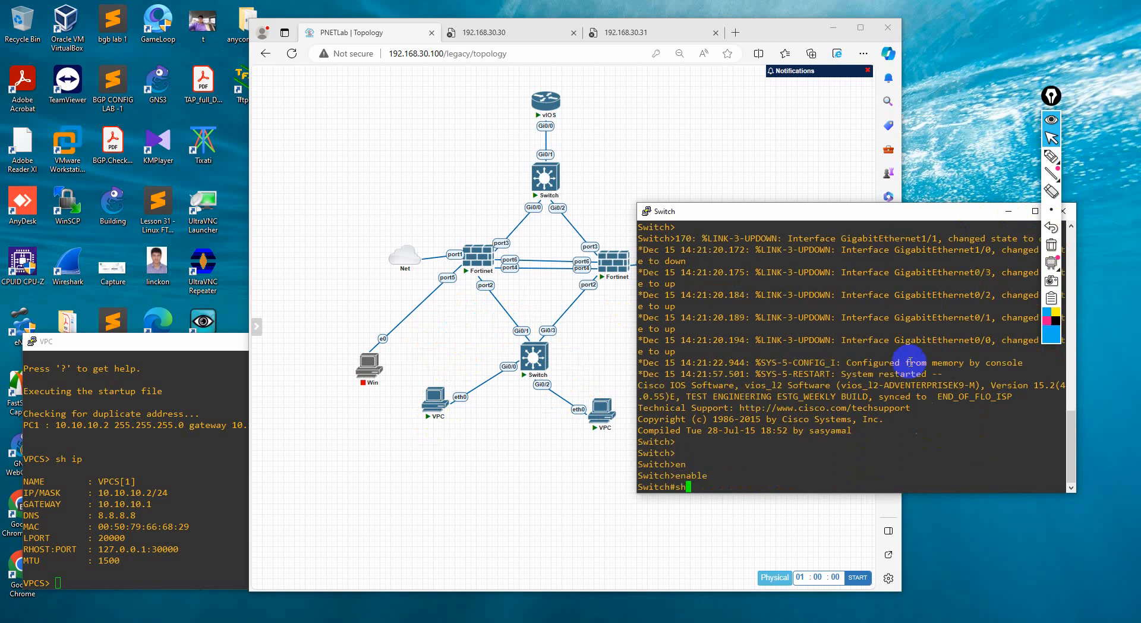
Show the switch's interface configuration with sh running-config | sec interface
type("sh ru")
key("Tab")
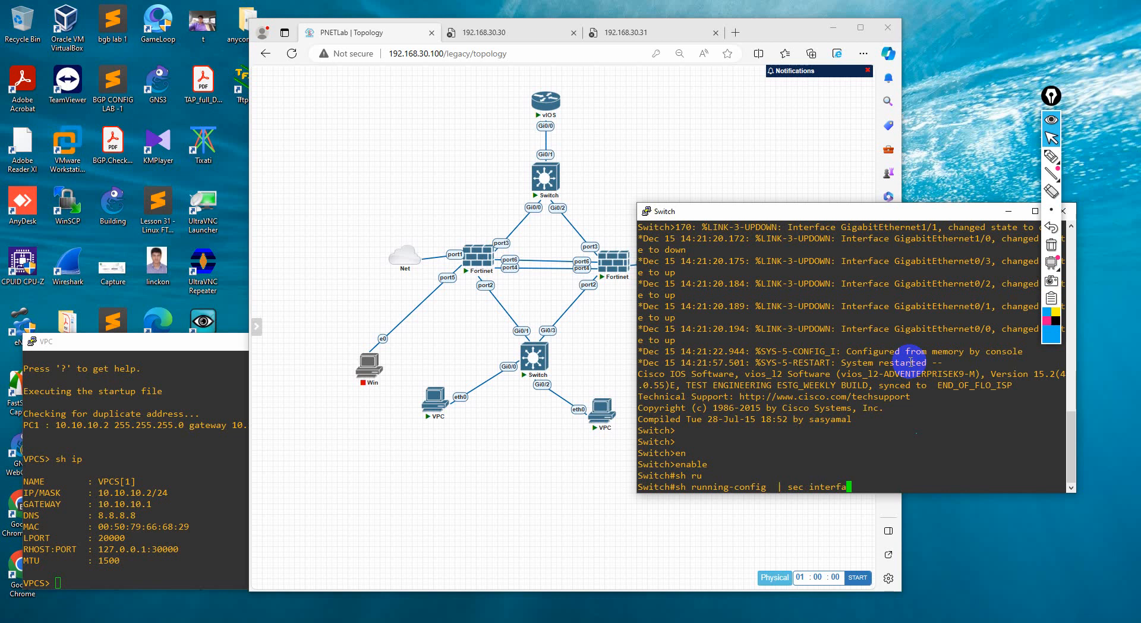
type("ce")
key("Return")
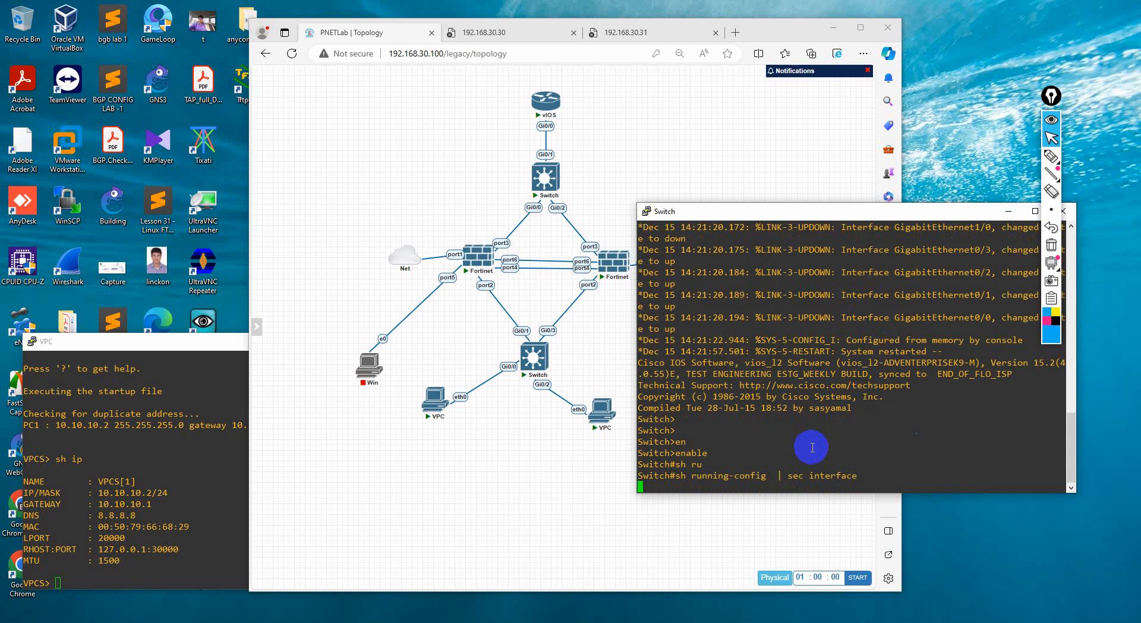
Open Task Manager, check the CPU usage of the running processes, and minimize it
right_click(846, 622)
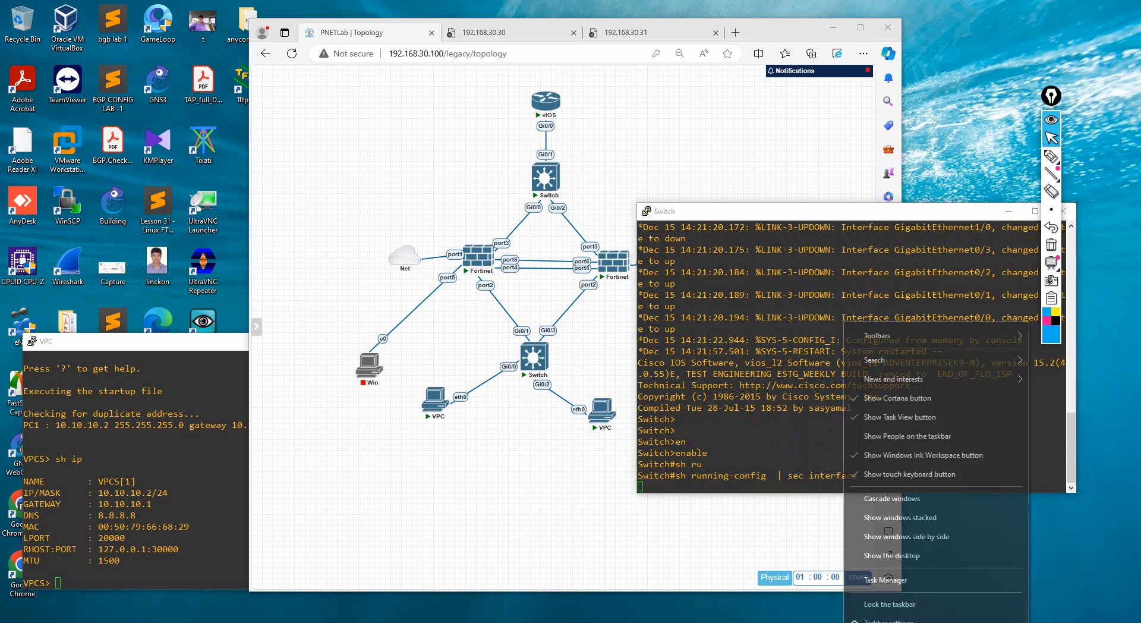
left_click(901, 579)
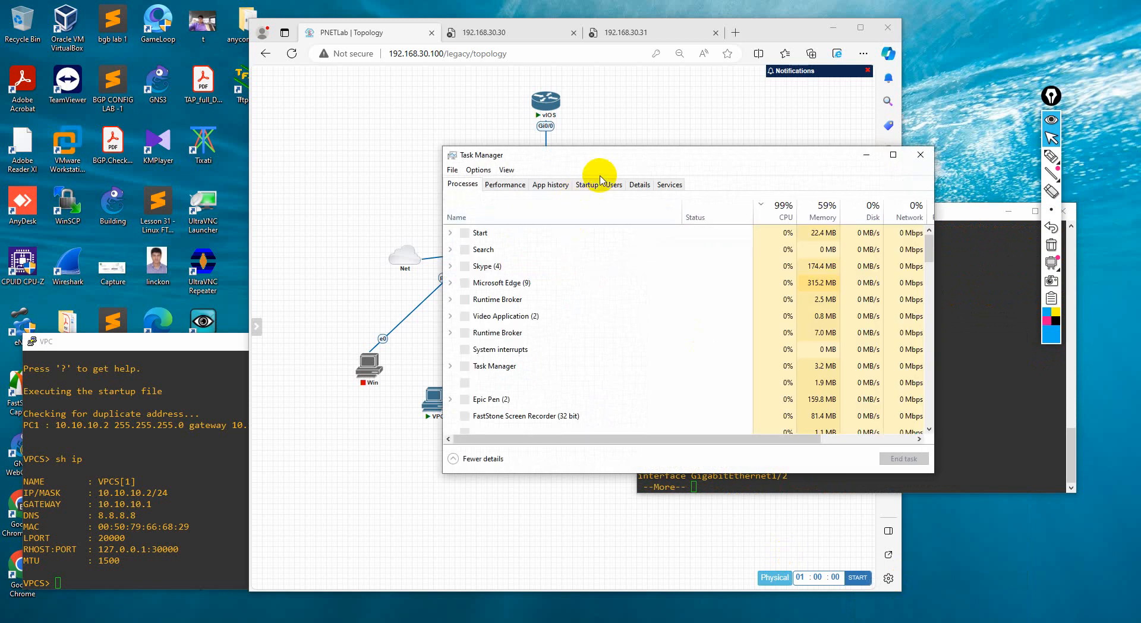
left_click(763, 213)
left_click(765, 212)
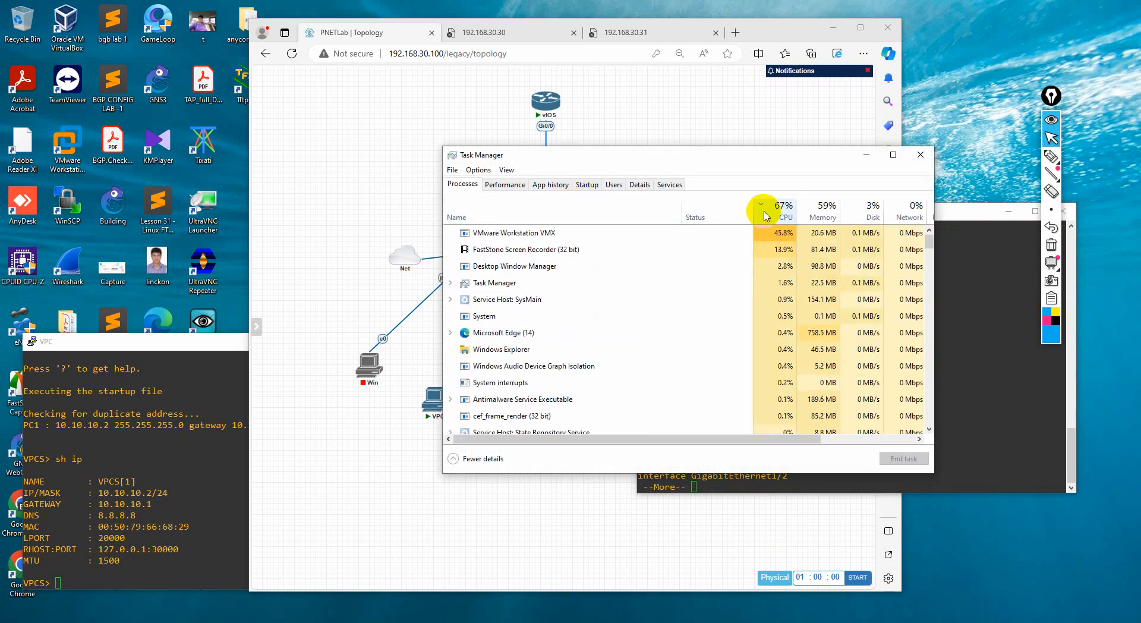
left_click(867, 154)
Review the interface configuration listed in the switch console, starting at GigabitEthernet0/0
left_click(828, 456)
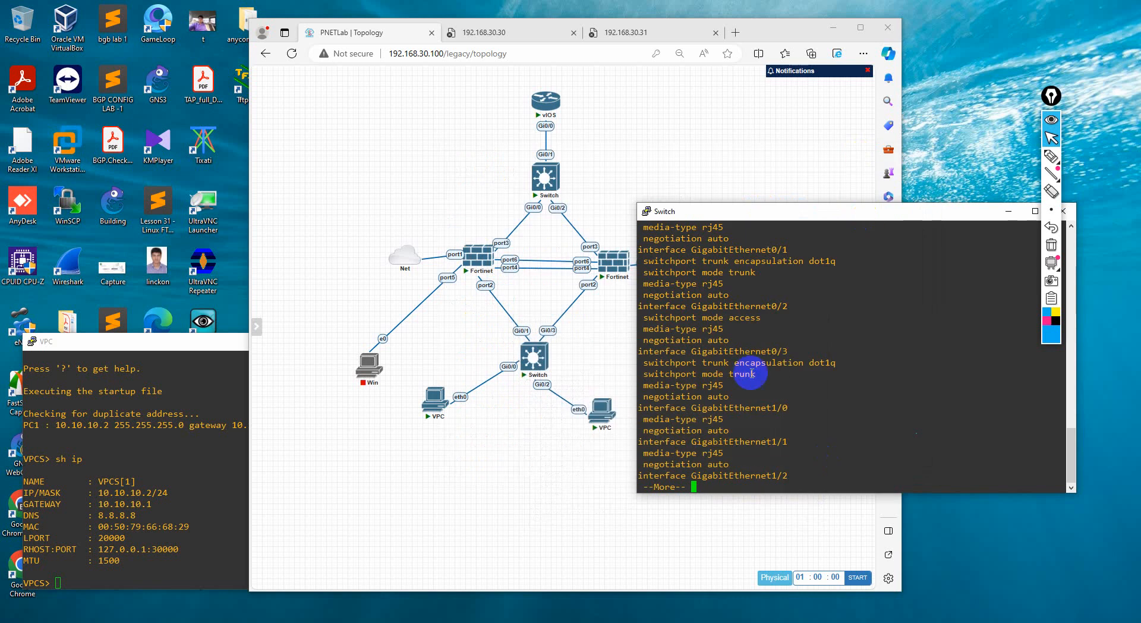
scroll(752, 375, "up", 6)
scroll(764, 377, "down", 2)
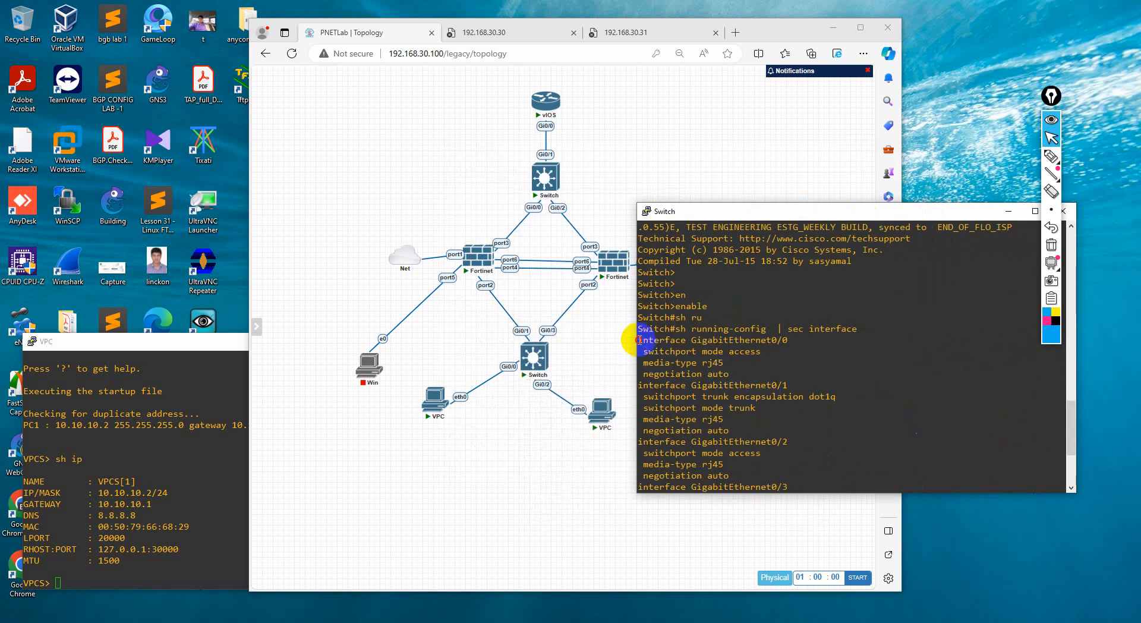
left_click_drag(638, 339, 682, 302)
scroll(770, 436, "down", 4)
left_click(730, 359)
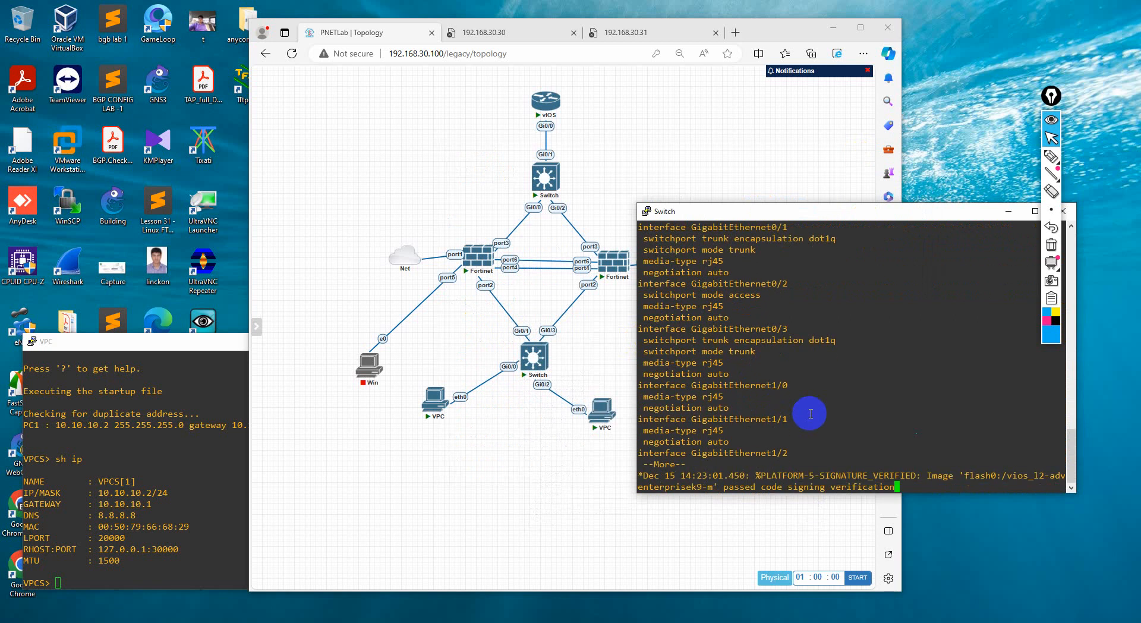
Finish the paged output and run sh running-config | sec interface again through to the last interface
key("Return")
key("Return")
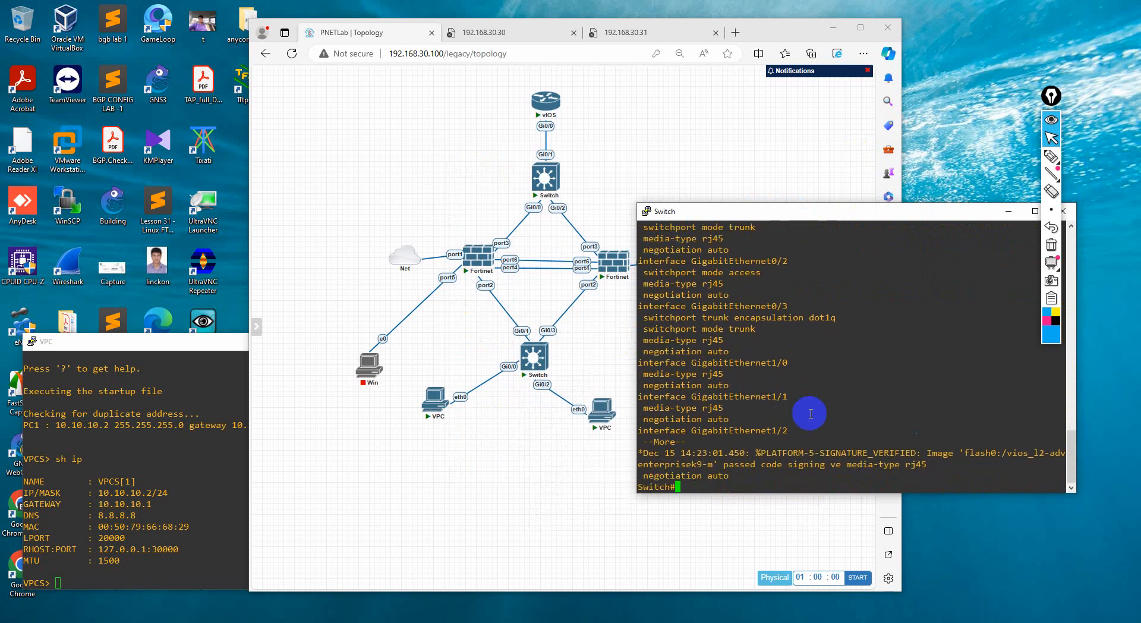
key("Return")
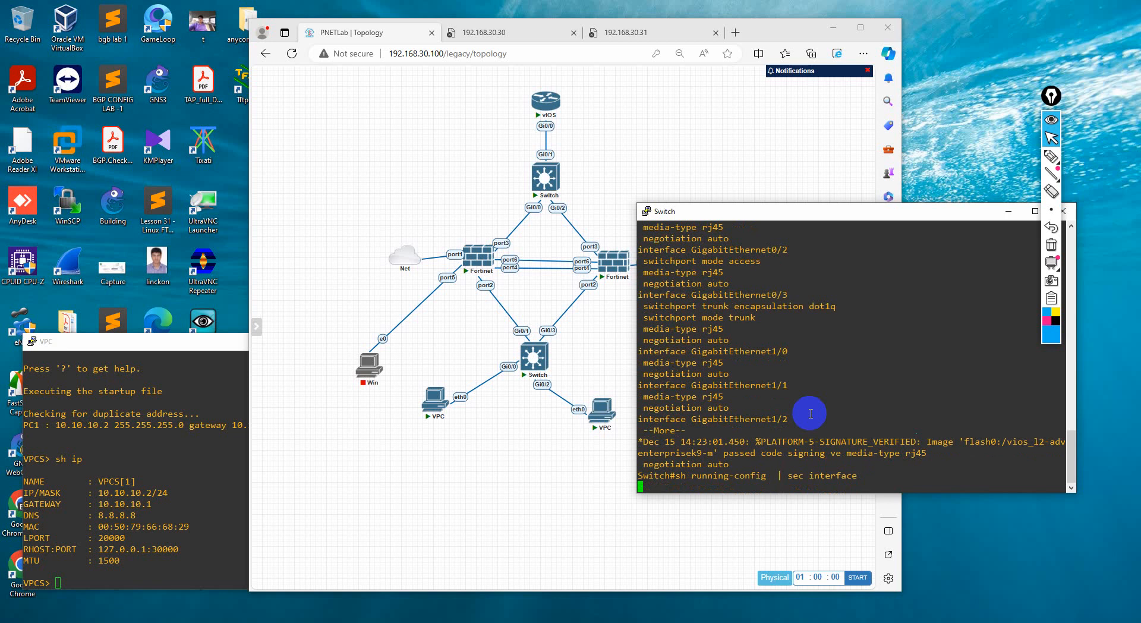
key("space")
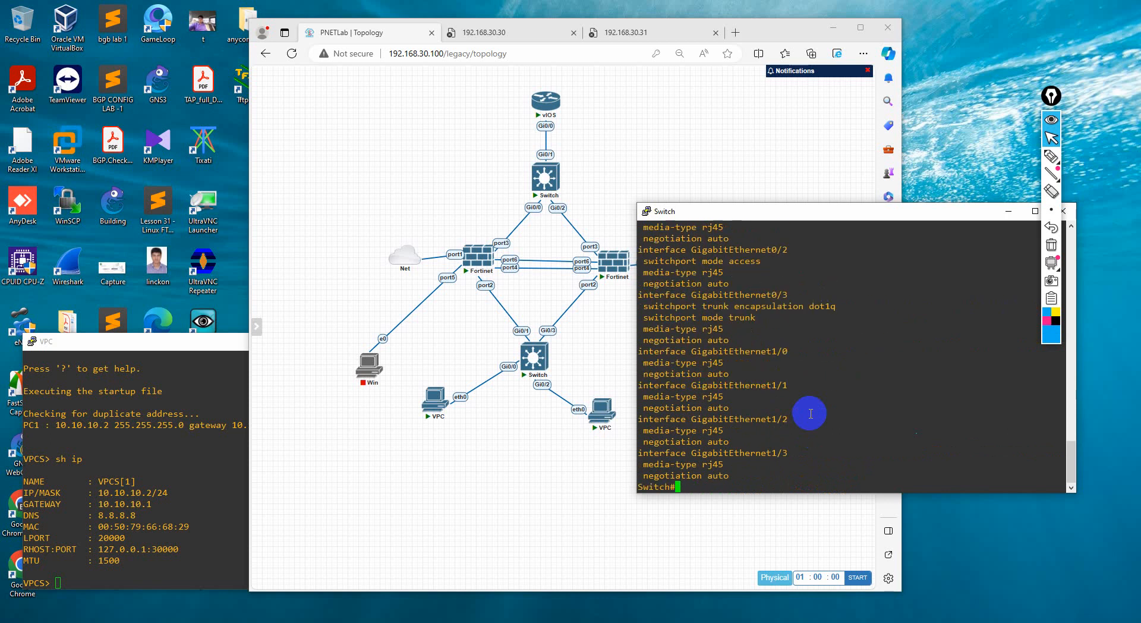
Examine the switchport modes of GigabitEthernet0/0 through GigabitEthernet0/3 and enter q2 at the switch prompt
scroll(811, 413, "up", 8)
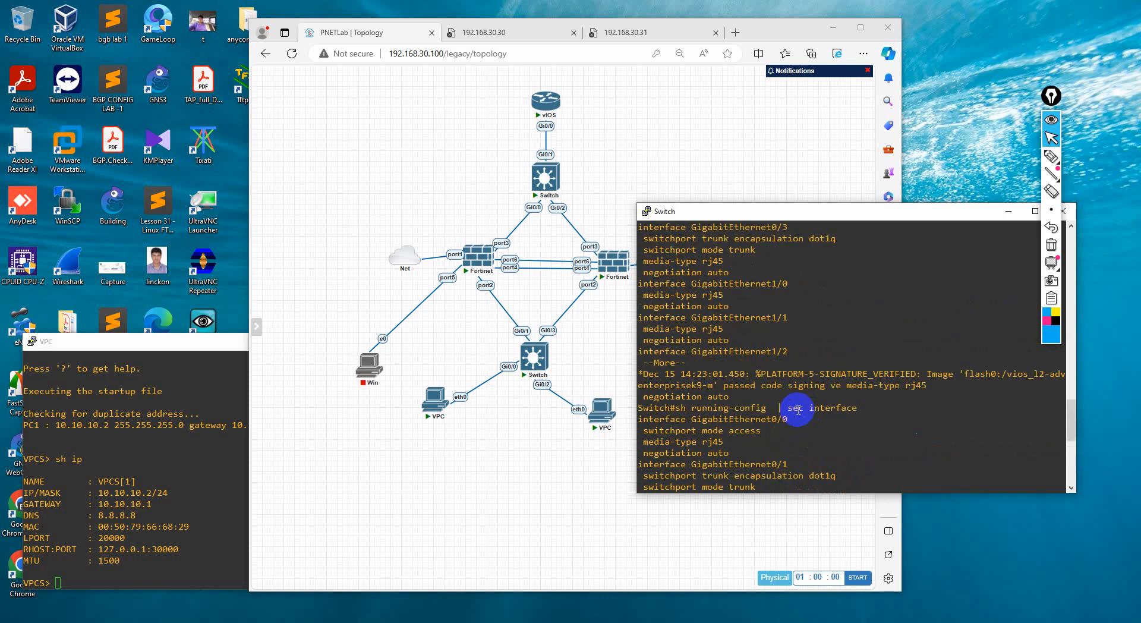
scroll(746, 434, "down", 4)
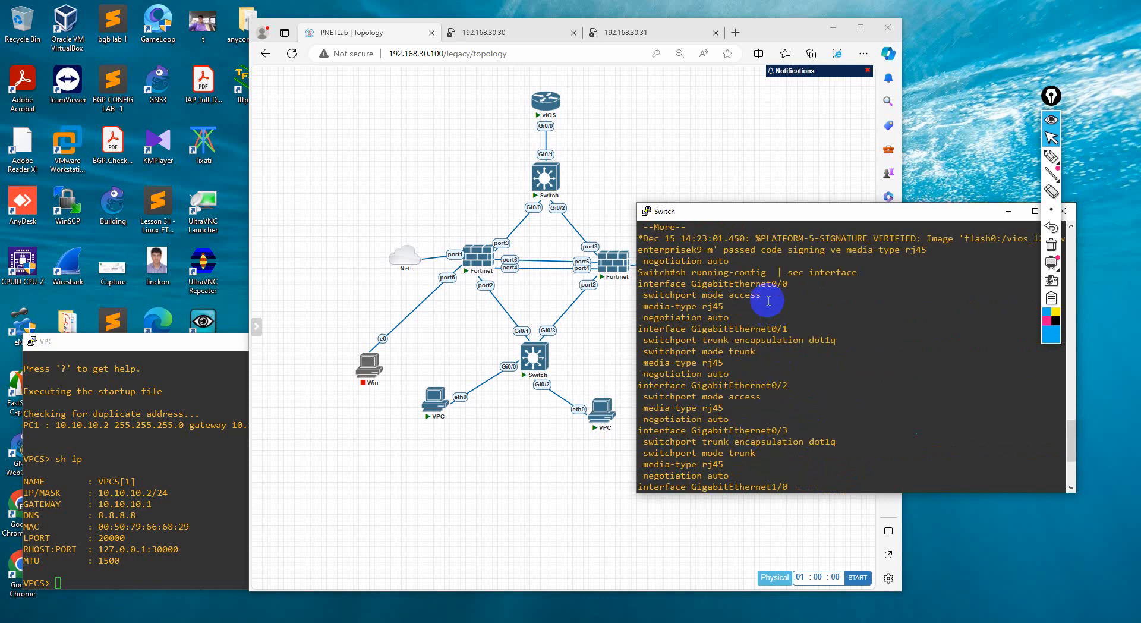
left_click_drag(670, 285, 850, 418)
left_click(814, 417)
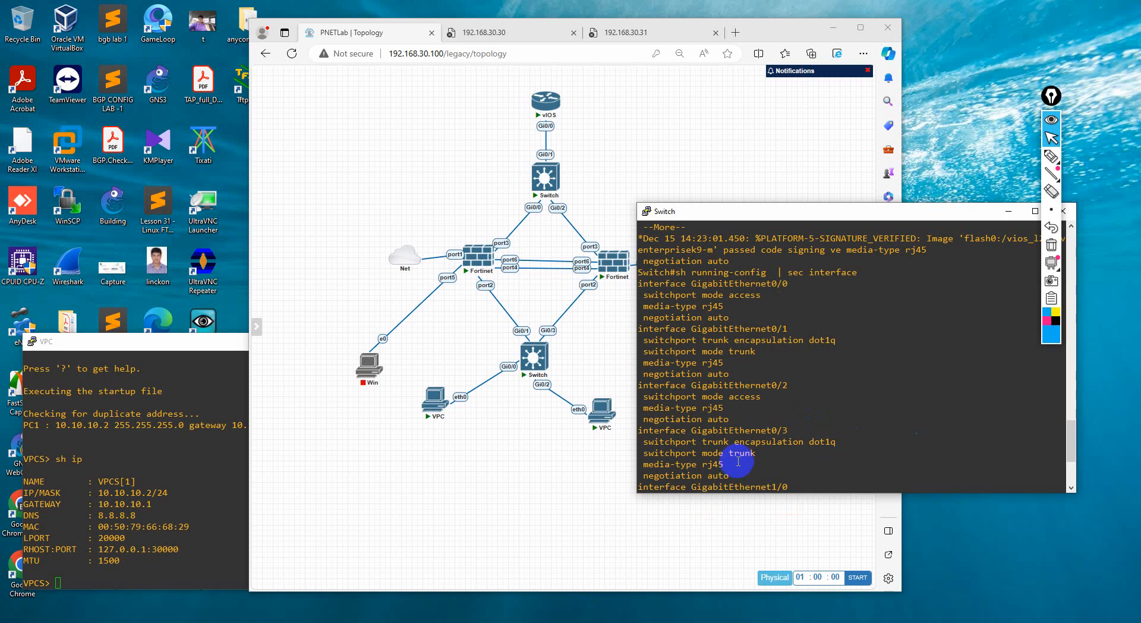
type("q2")
key("Return")
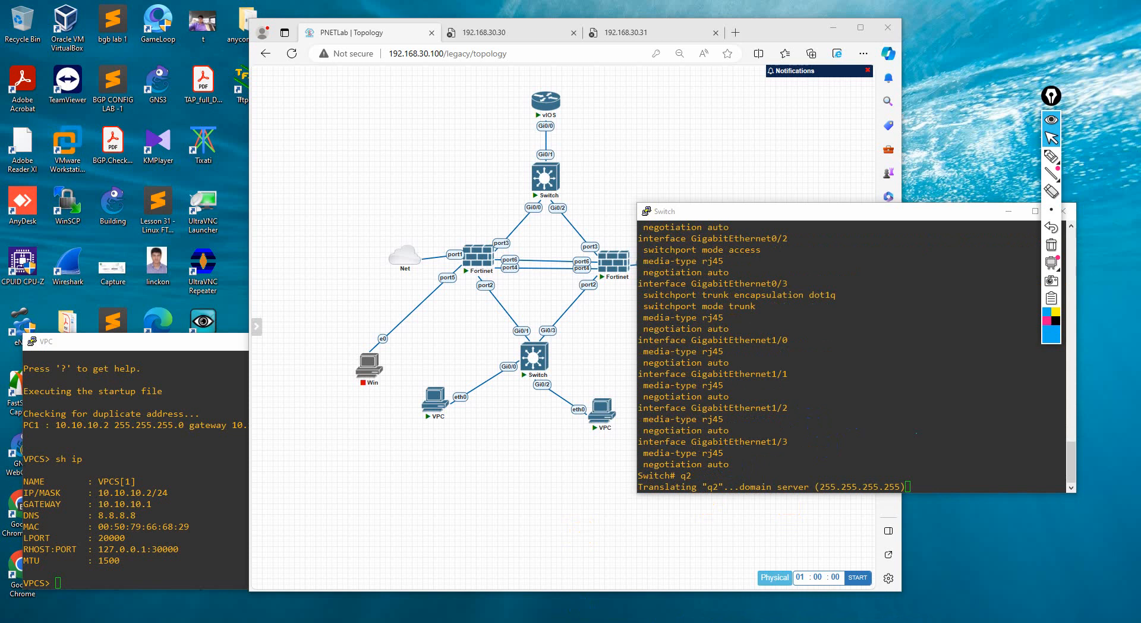
Open the recent Word document Fortinate basic firwewall configuration from File Explorer and find its access sw section
mouse_move(274, 622)
key("super+e")
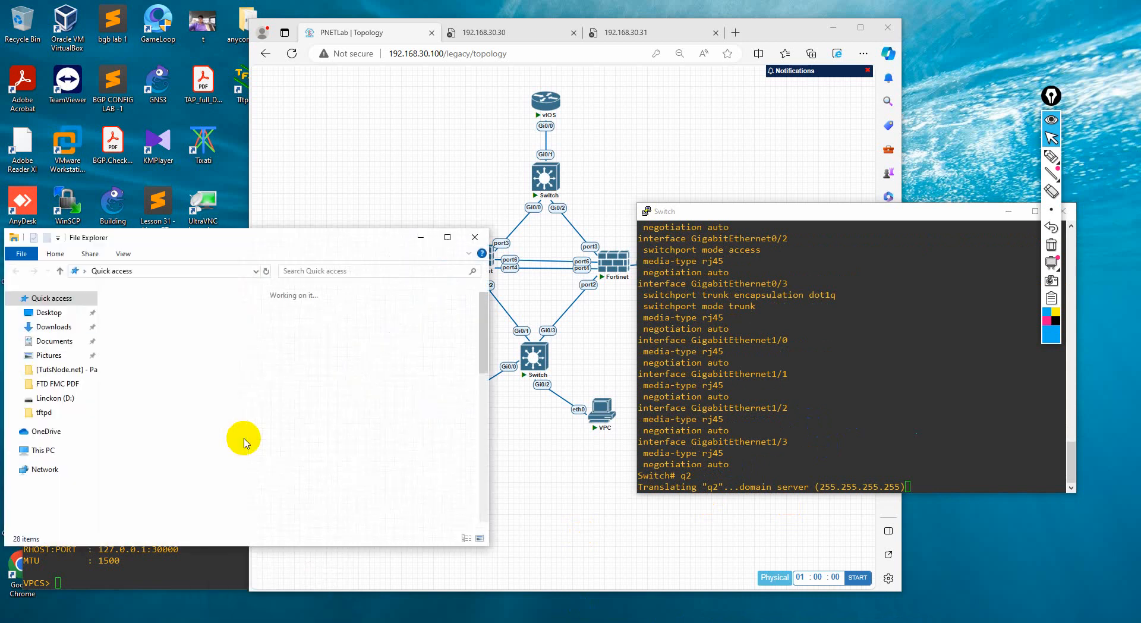
double_click(166, 526)
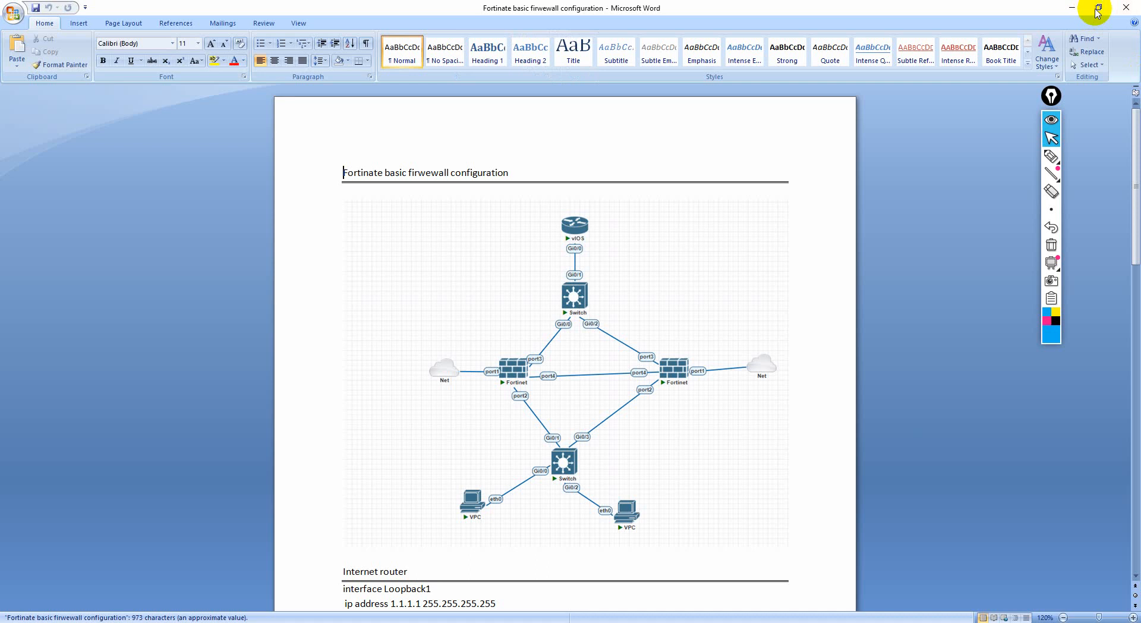
left_click(1097, 13)
scroll(591, 339, "down", 12)
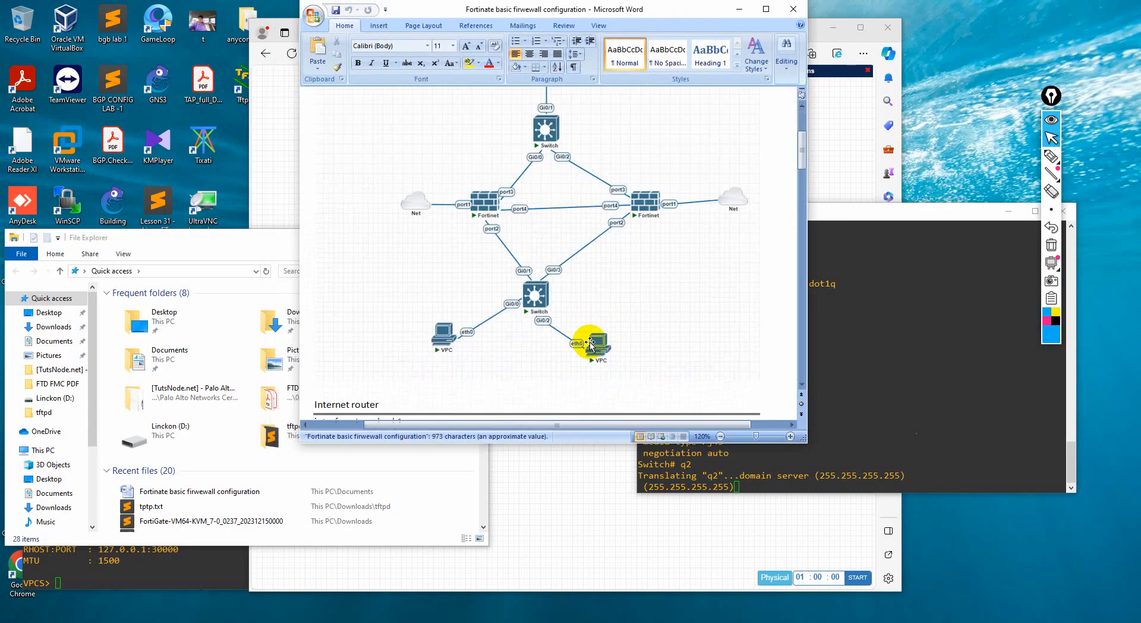
scroll(442, 371, "down", 4)
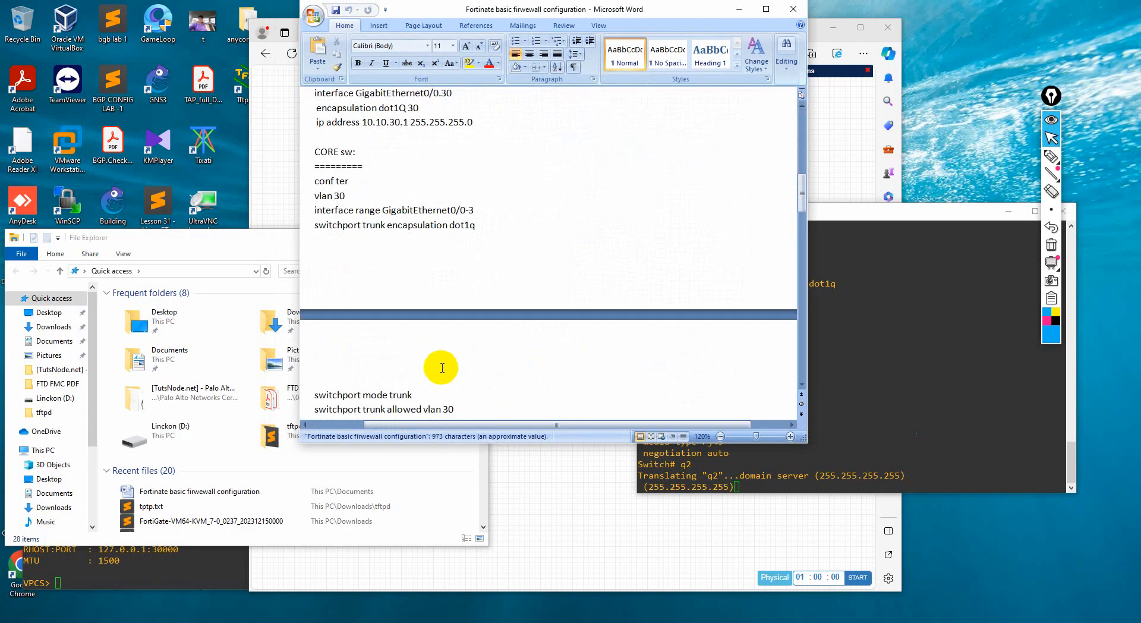
scroll(447, 371, "down", 3)
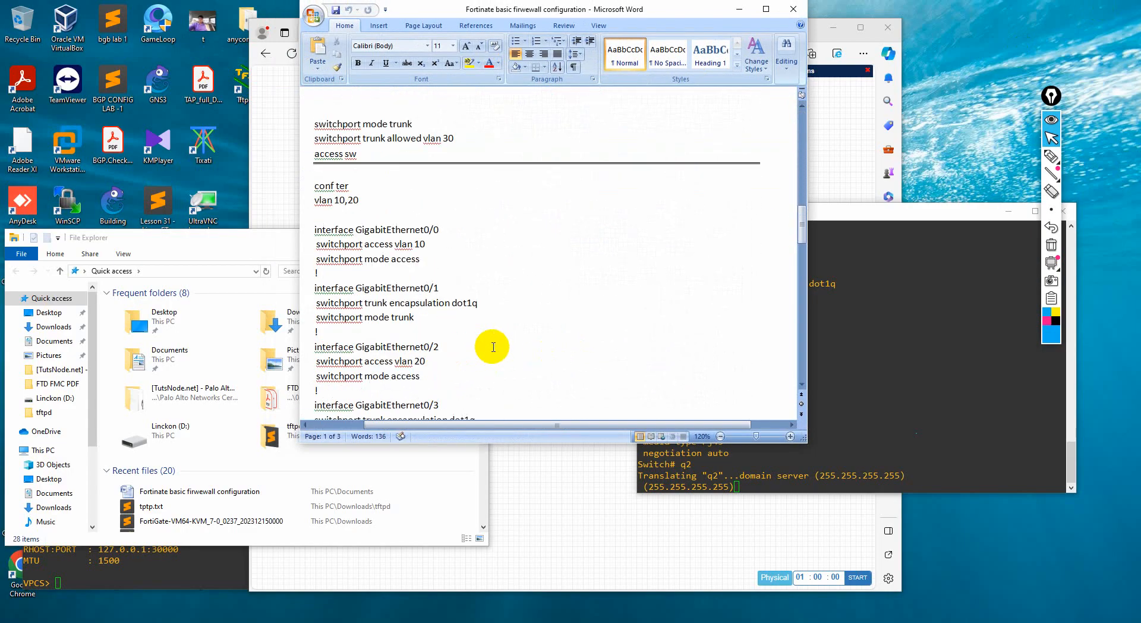
Copy the access switch commands for GigabitEthernet0/0 through GigabitEthernet0/3 from the document and minimize Word
left_click(321, 188)
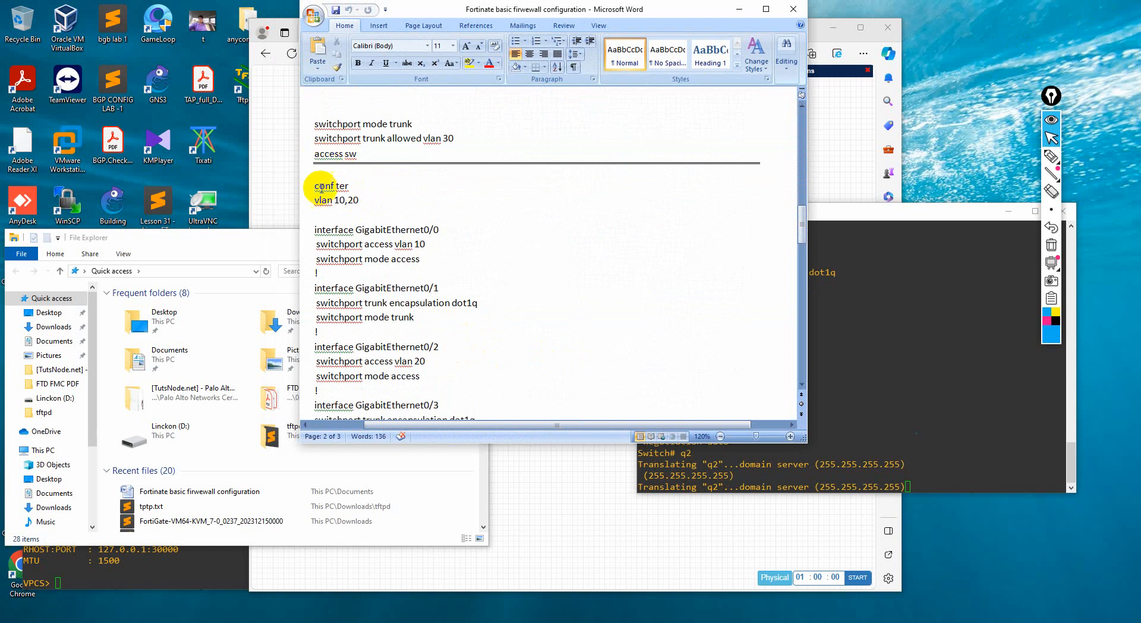
left_click_drag(314, 187, 439, 383)
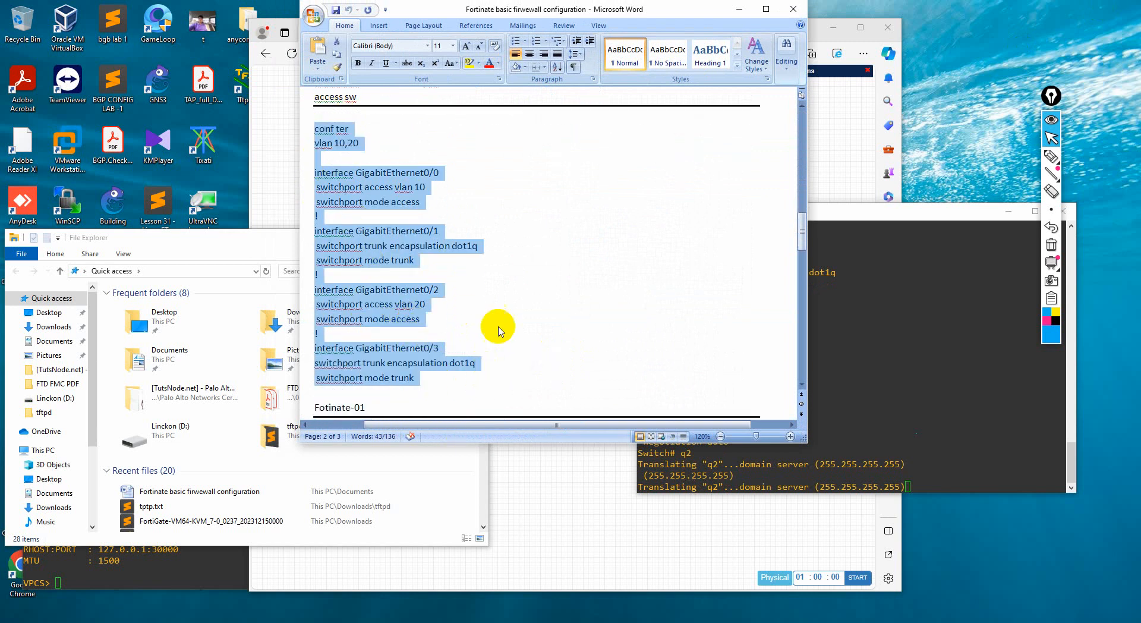
left_click(530, 247)
left_click_drag(315, 173, 494, 357)
left_click(605, 307)
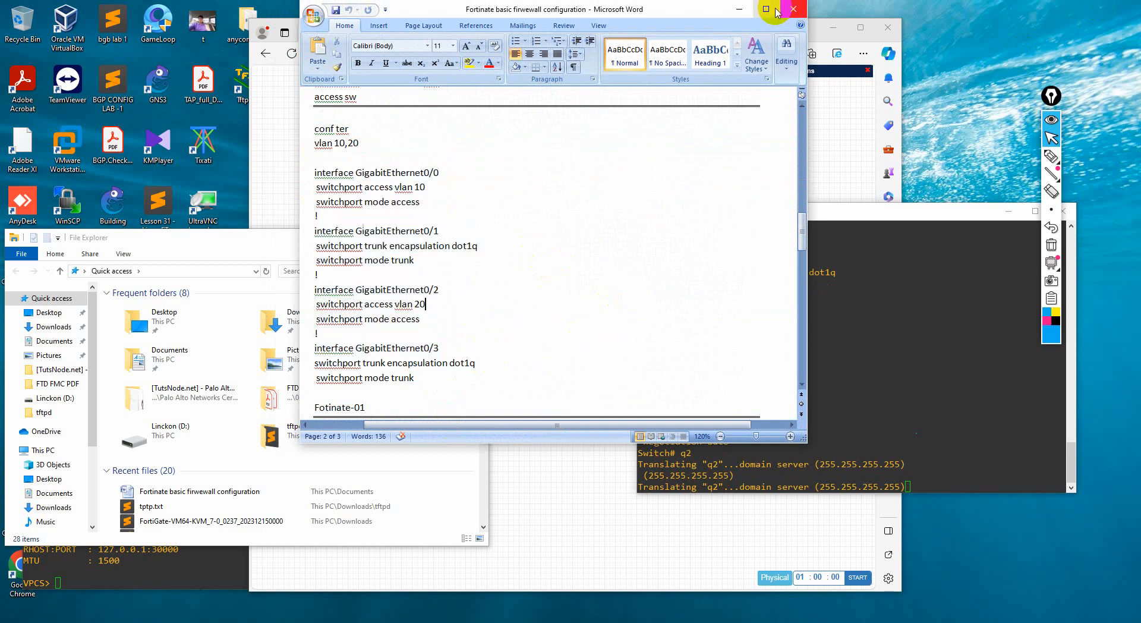
left_click(740, 10)
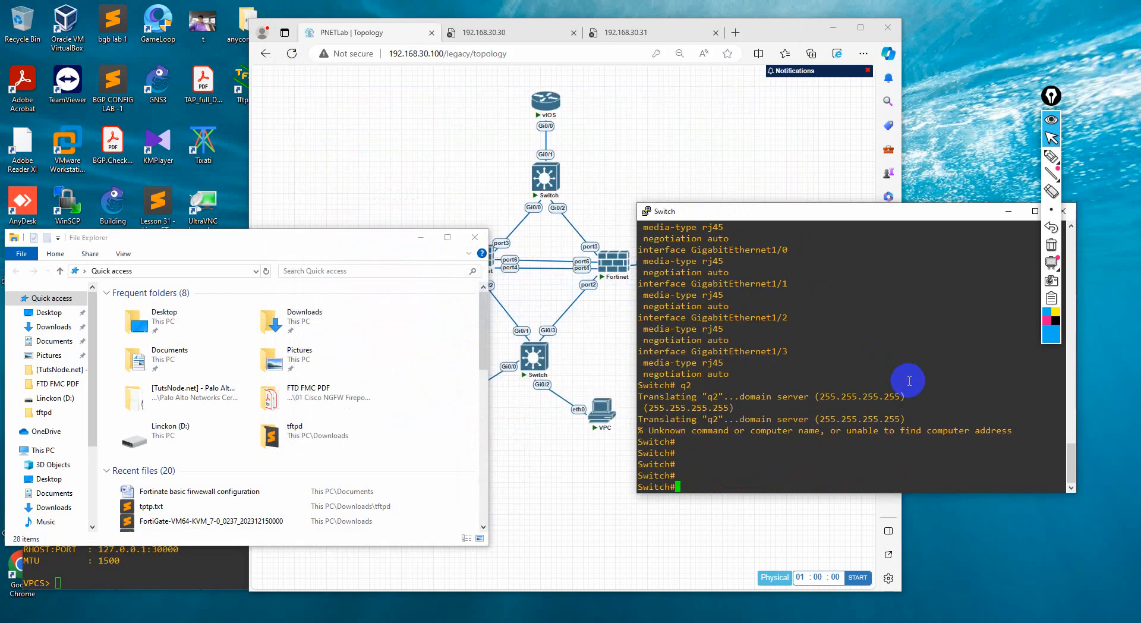
Enter configuration mode with conf ter, paste the copied GigabitEthernet0/0 to 0/3 port commands into the switch console, and minimize the open windows
key("Return")
key("Return")
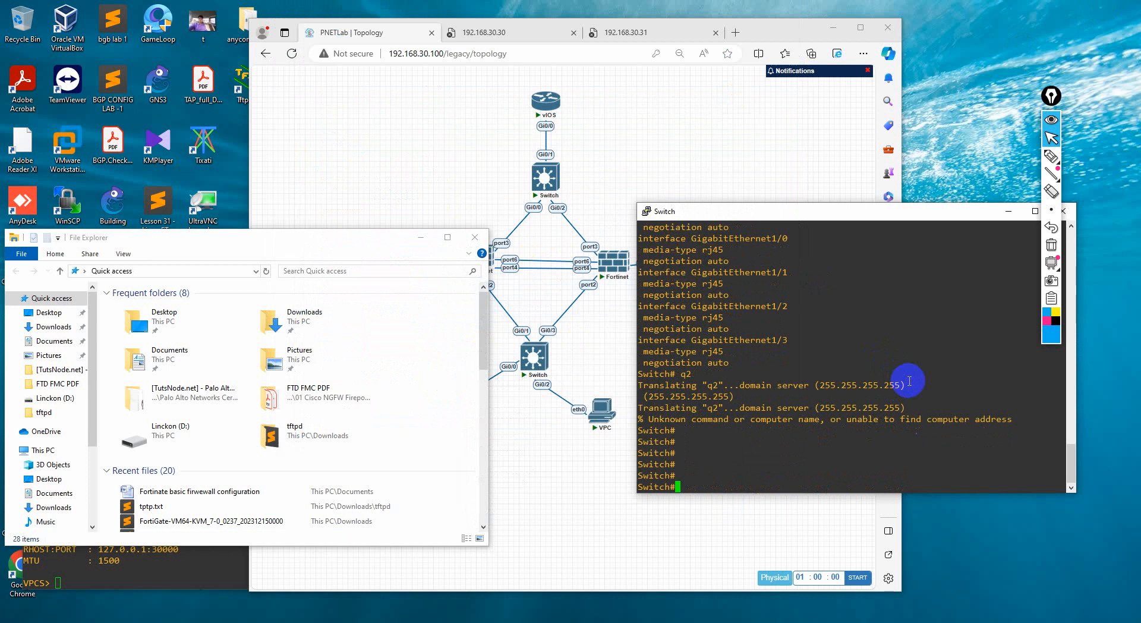
type("conf ter")
key("Return")
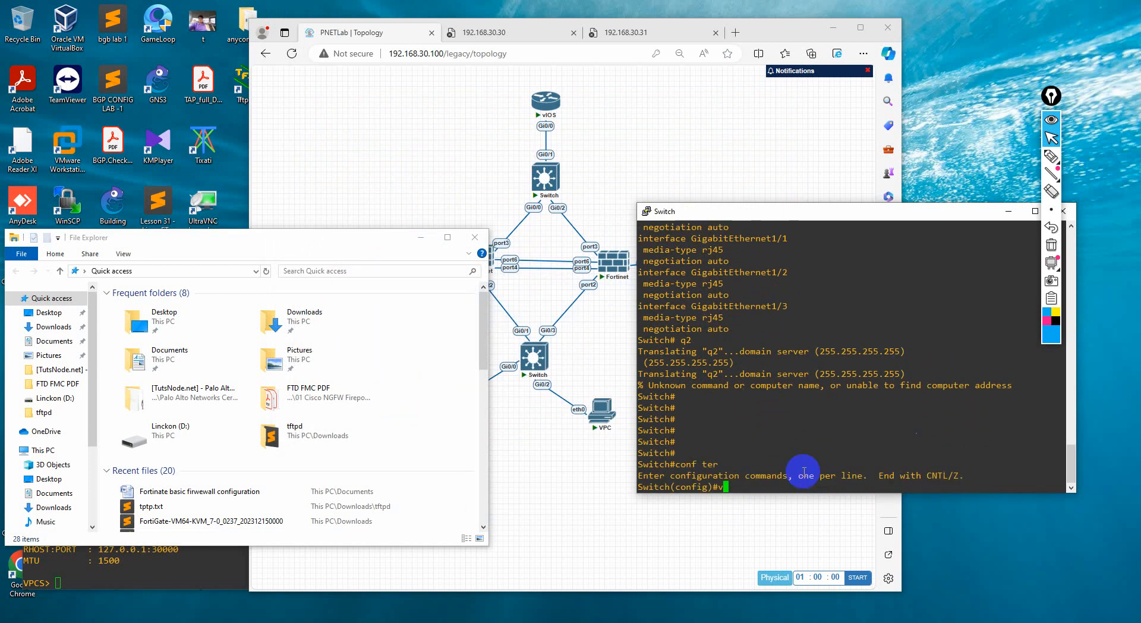
right_click(803, 472)
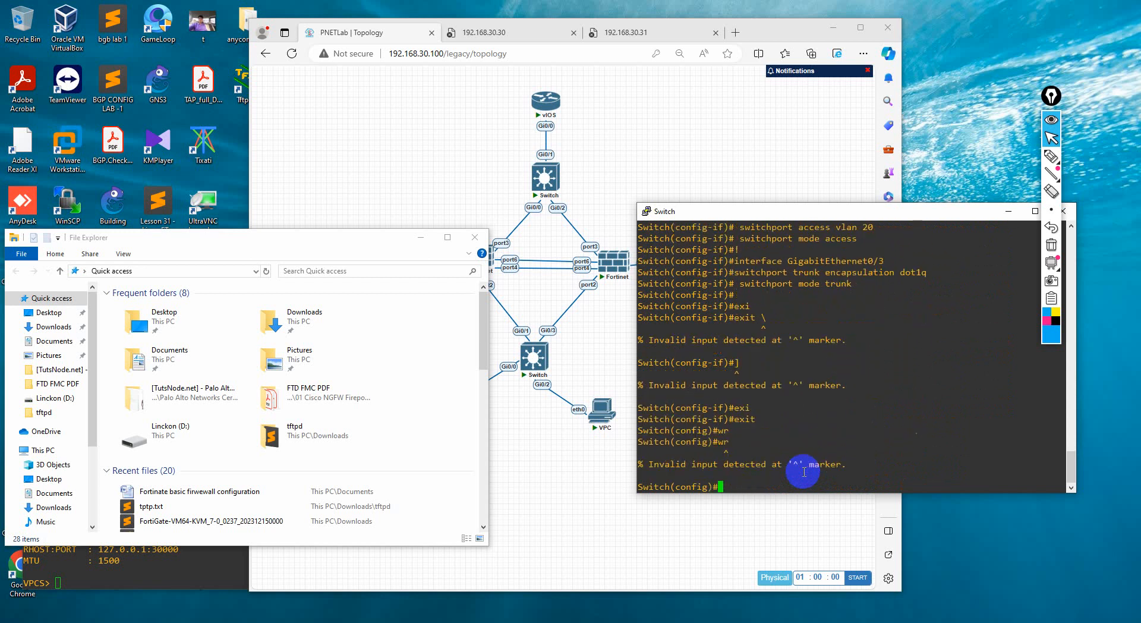
left_click(421, 237)
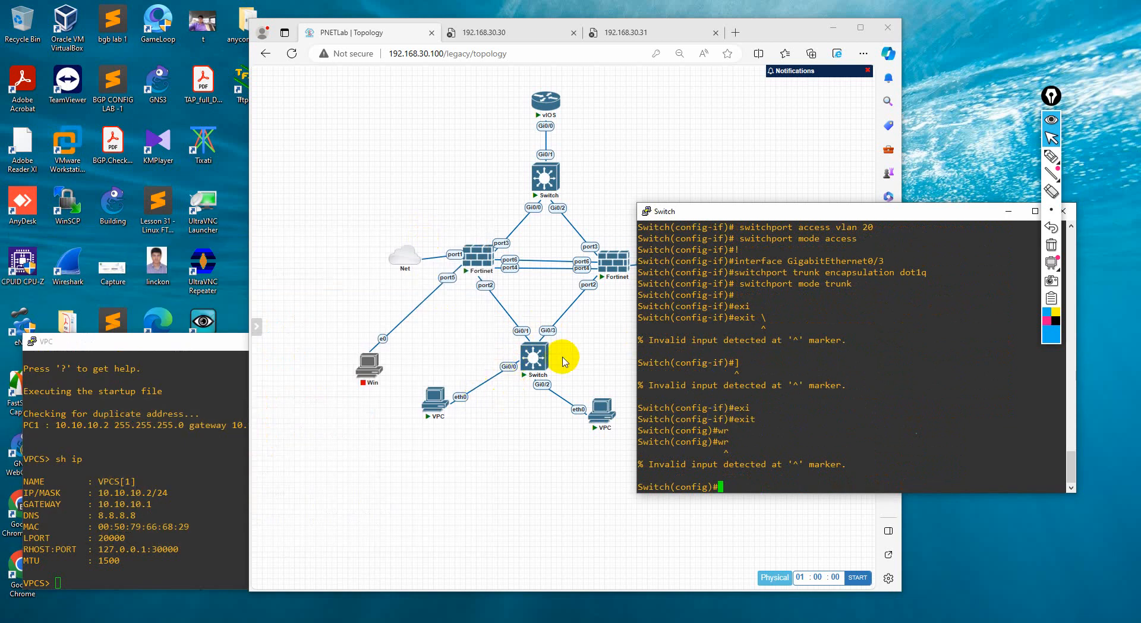
left_click(1010, 211)
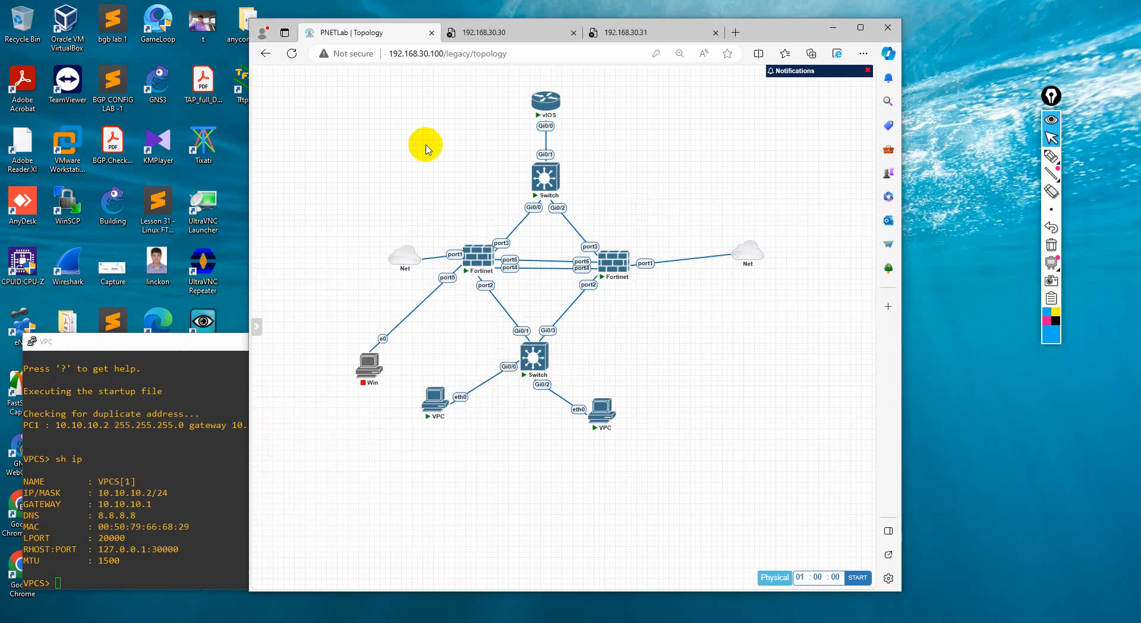
Reload the FortiGate page at 192.168.30.30 and log in as admin with the account password
left_click(507, 32)
left_click(291, 55)
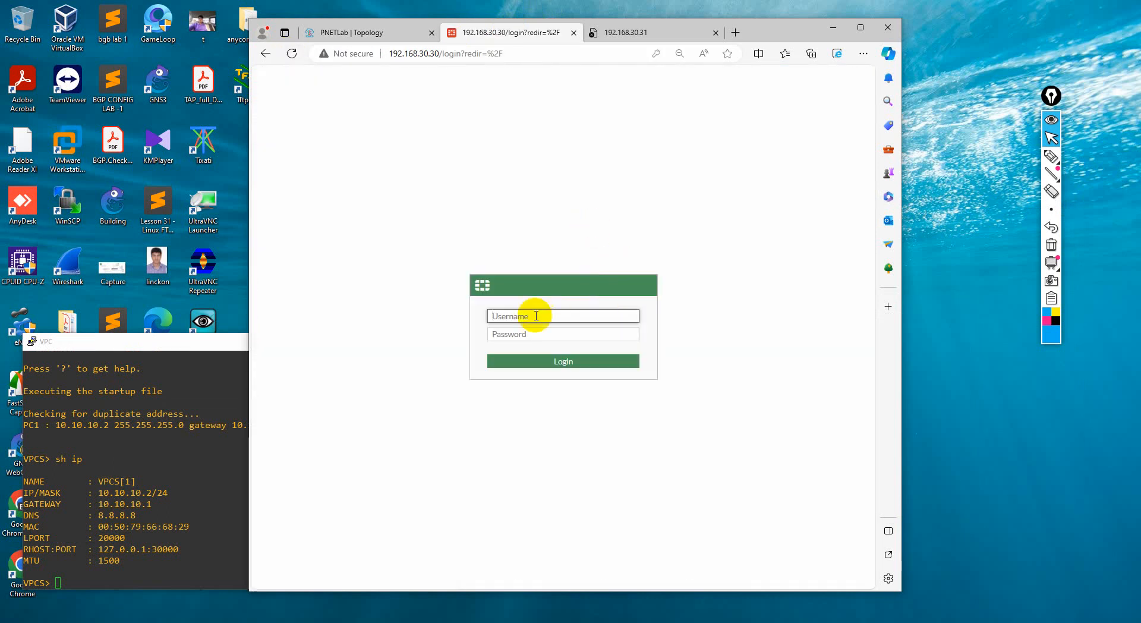
left_click(518, 317)
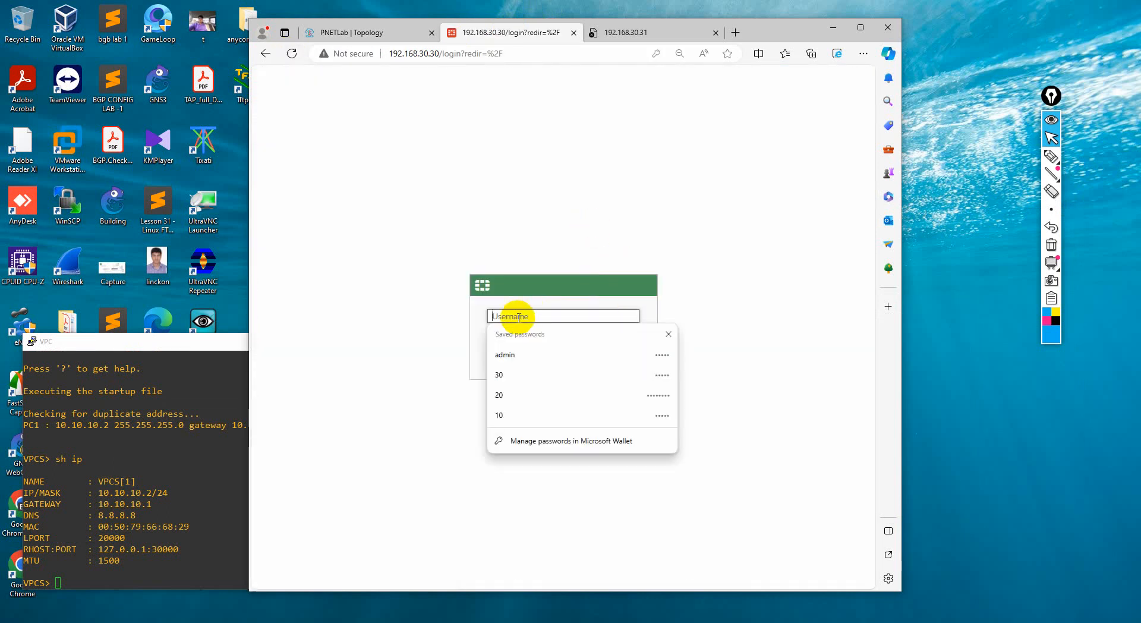
type("admin")
key("Tab")
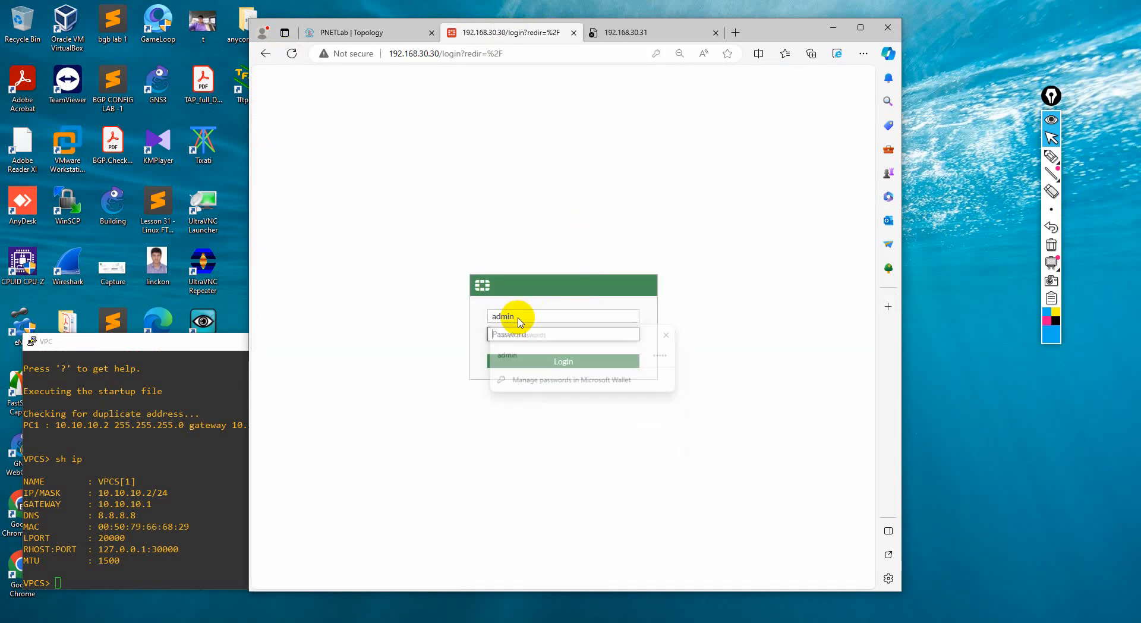
type("•••")
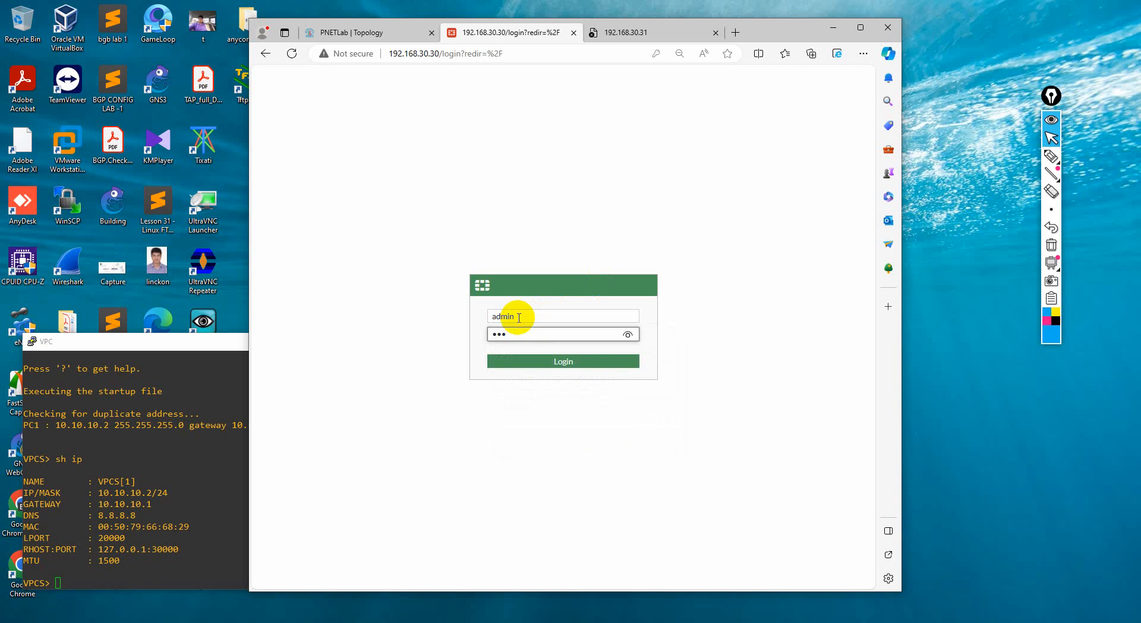
key("BackSpace")
key("BackSpace")
key("BackSpace")
type("••")
key("Return")
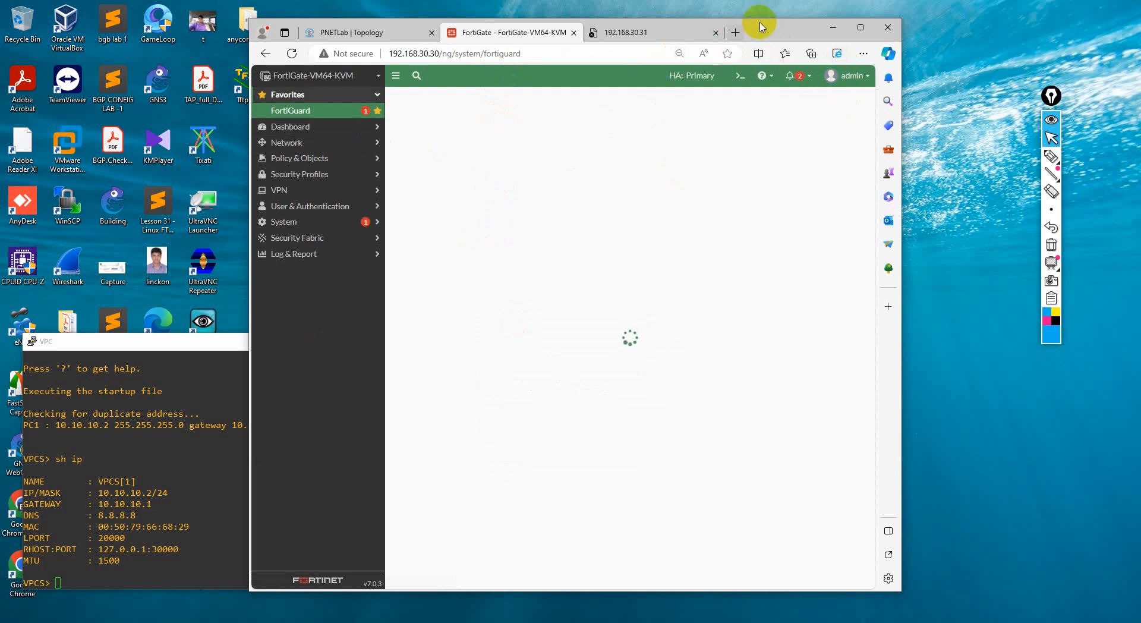
Move the browser window aside, glance at the PNETLab topology, and open the FortiGate's network interface list
left_click_drag(765, 28, 832, 26)
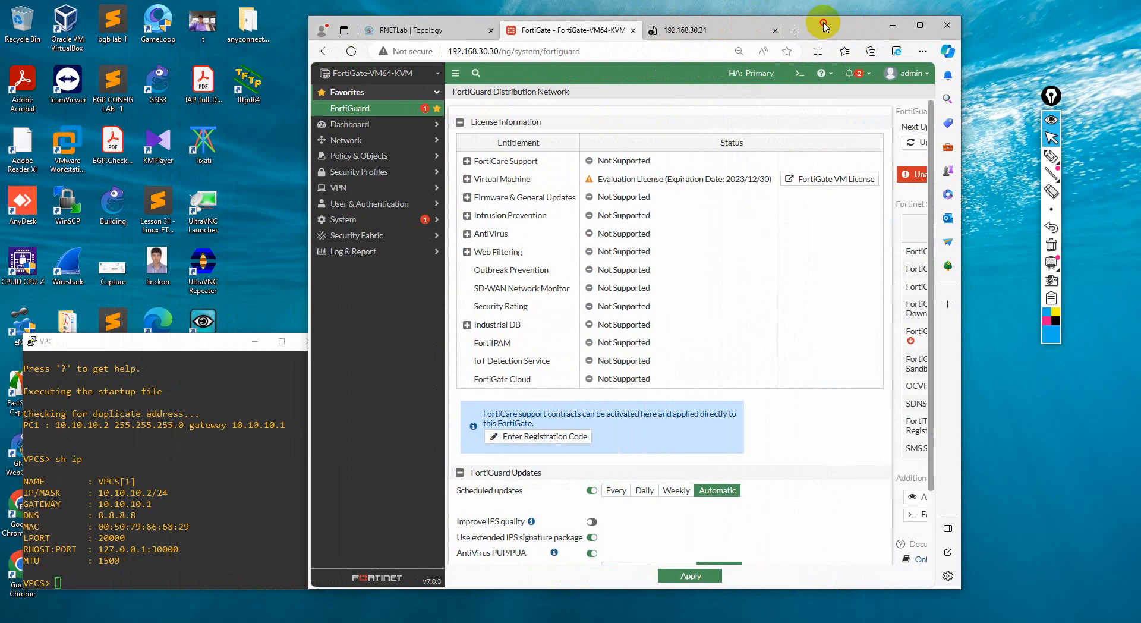
left_click(469, 29)
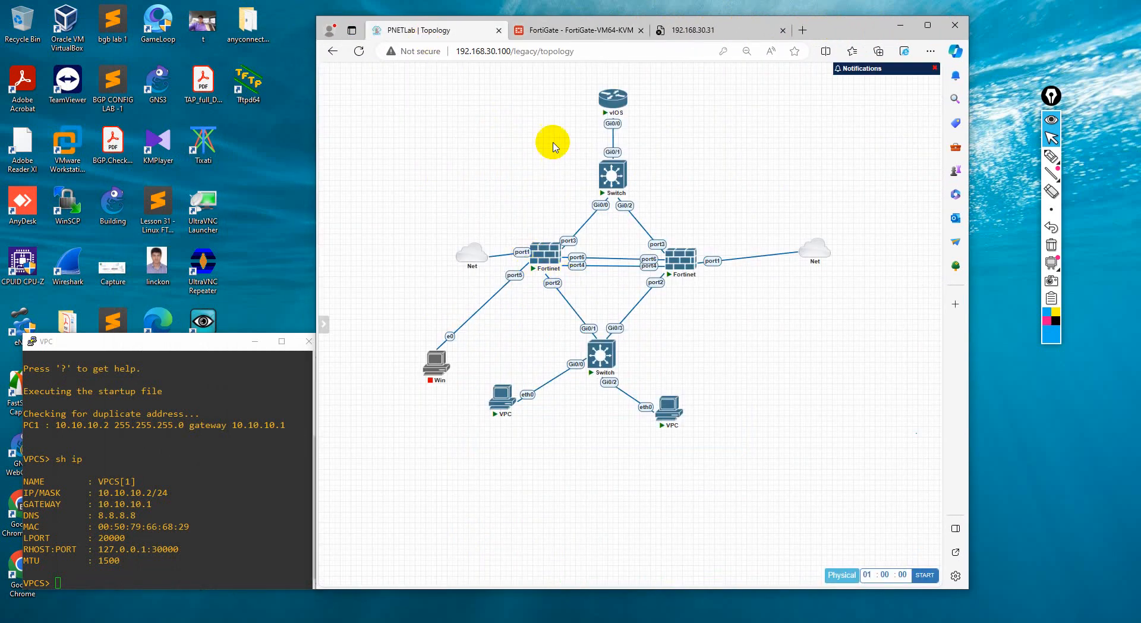
left_click(591, 33)
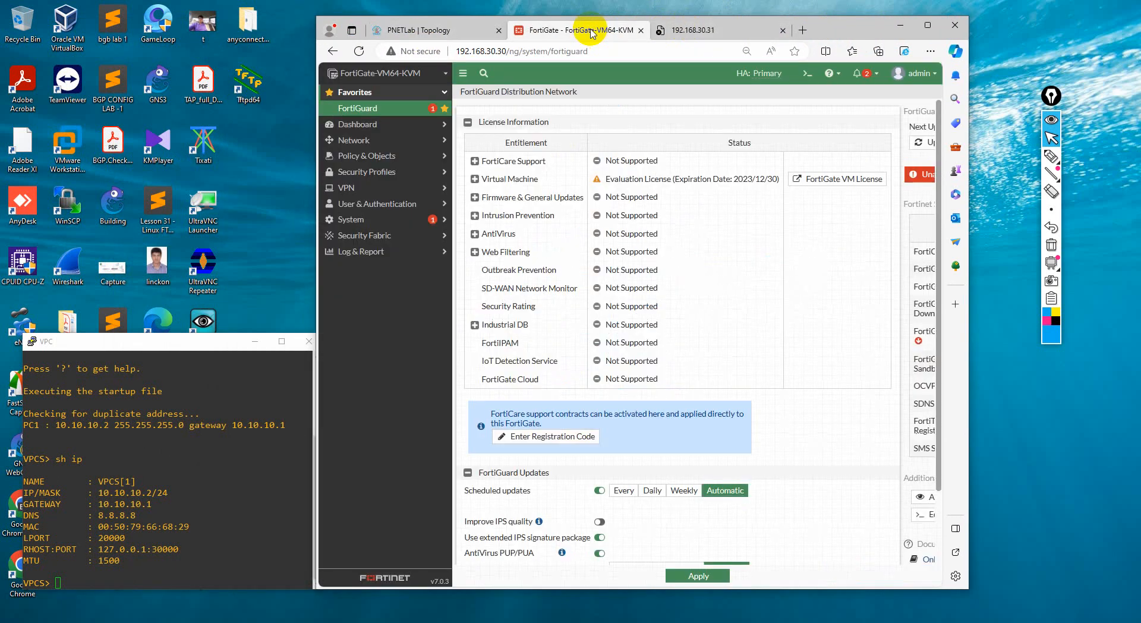
left_click(363, 140)
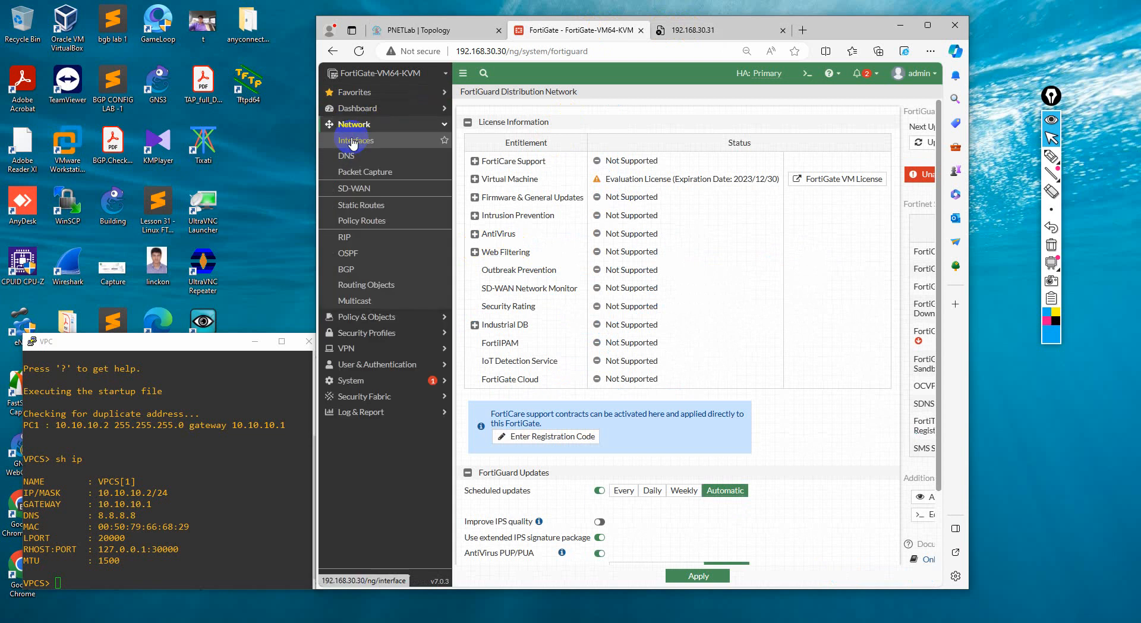
left_click(355, 143)
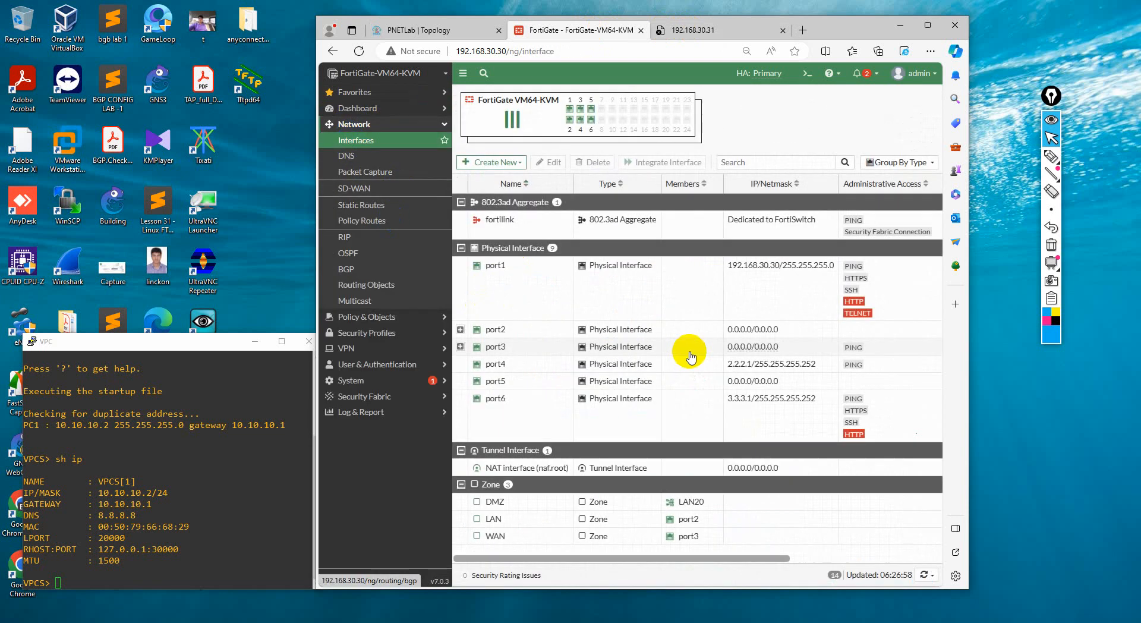
Expand port2 and port3 in the interface list to review their VLAN interfaces and IP addresses
left_click(460, 330)
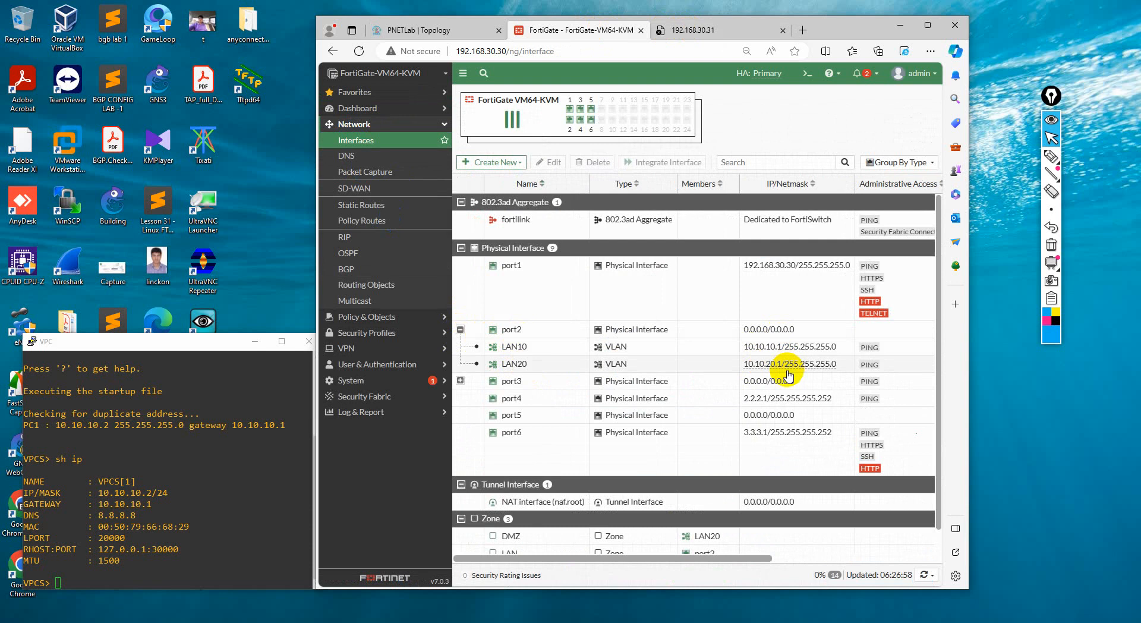
mouse_move(773, 352)
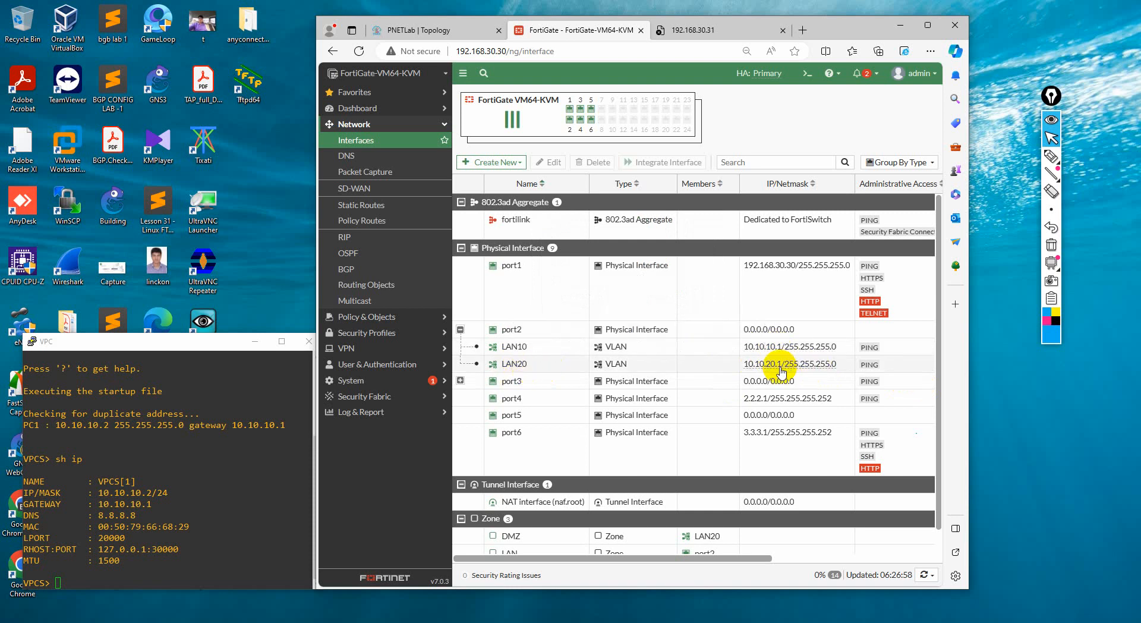
left_click(461, 380)
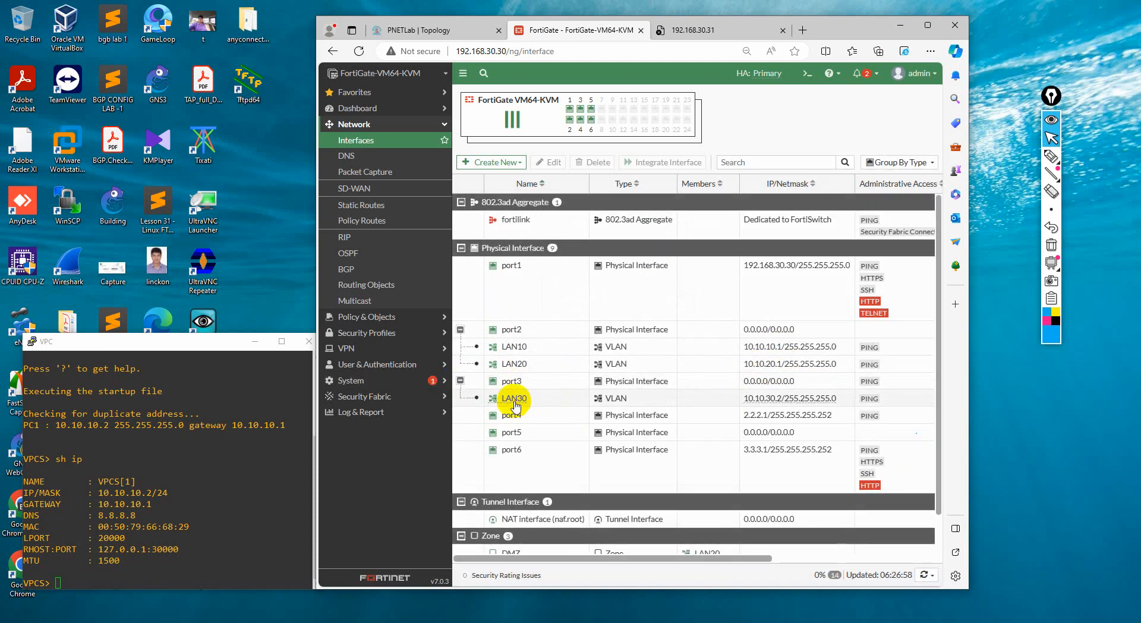
Compare the FortiGate's LAN30, port4, port5 and port6 interface details with the port connections in the PNETLab topology
left_click(434, 29)
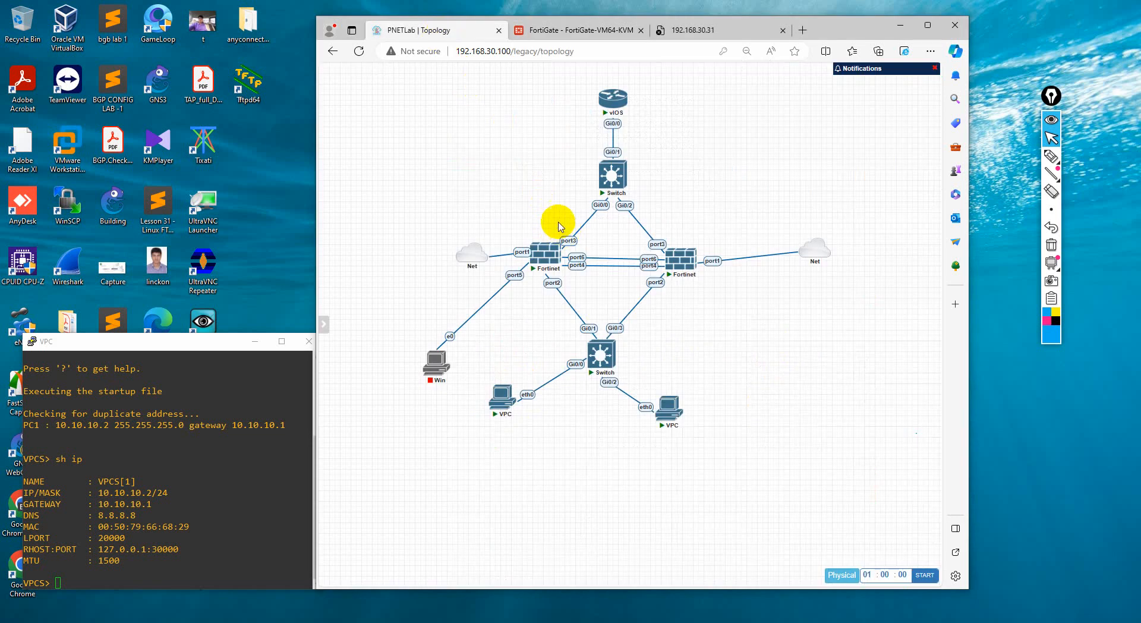
left_click(570, 30)
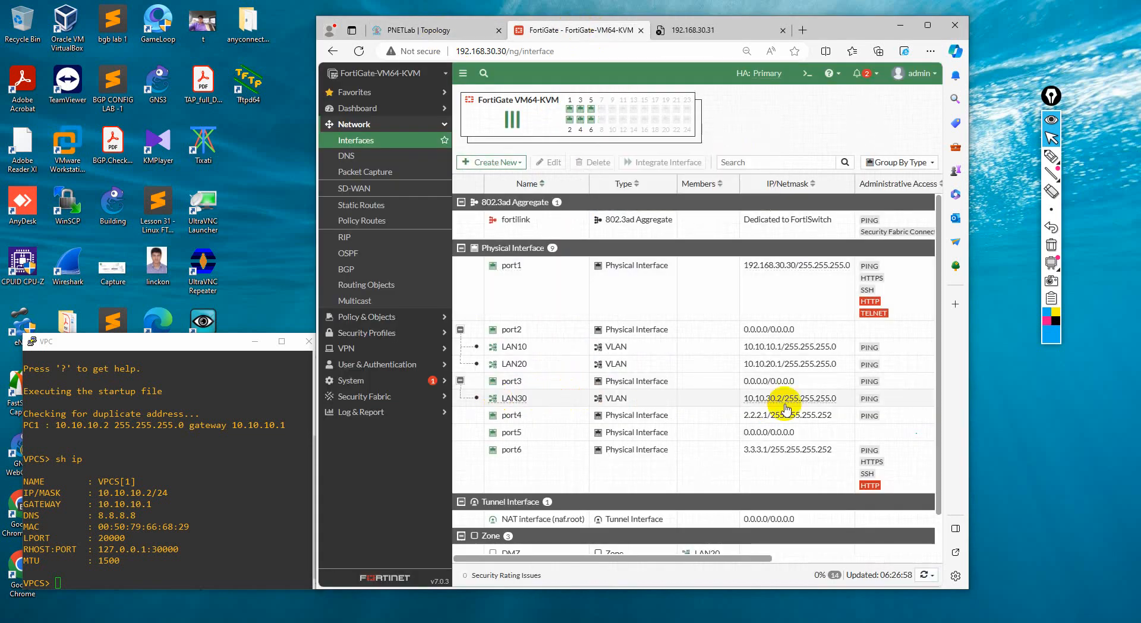
mouse_move(773, 408)
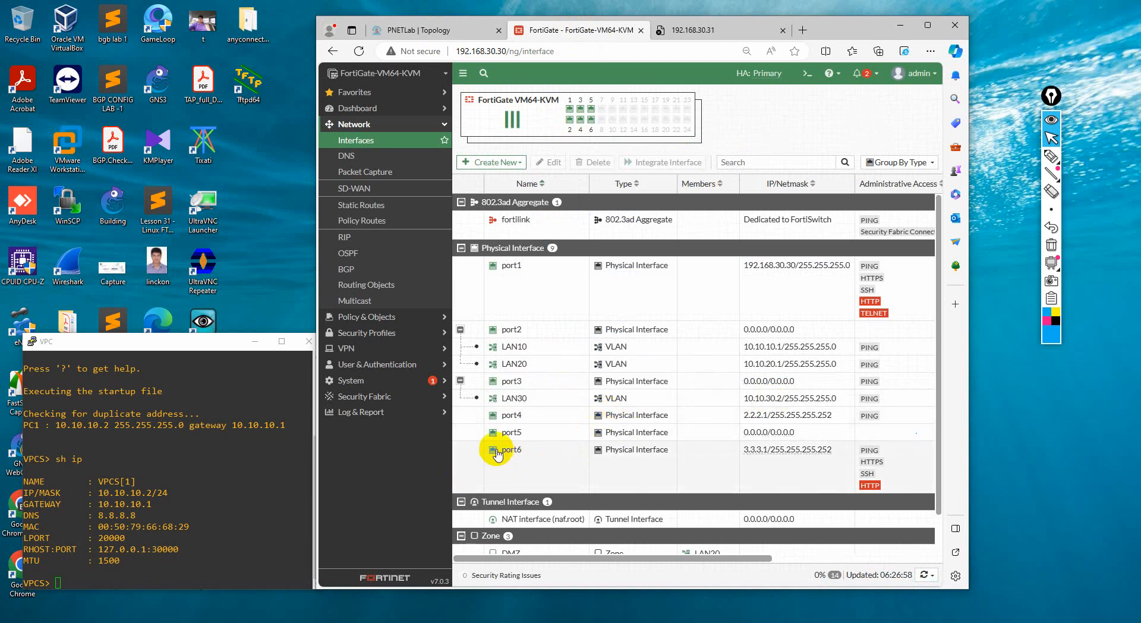
mouse_move(499, 423)
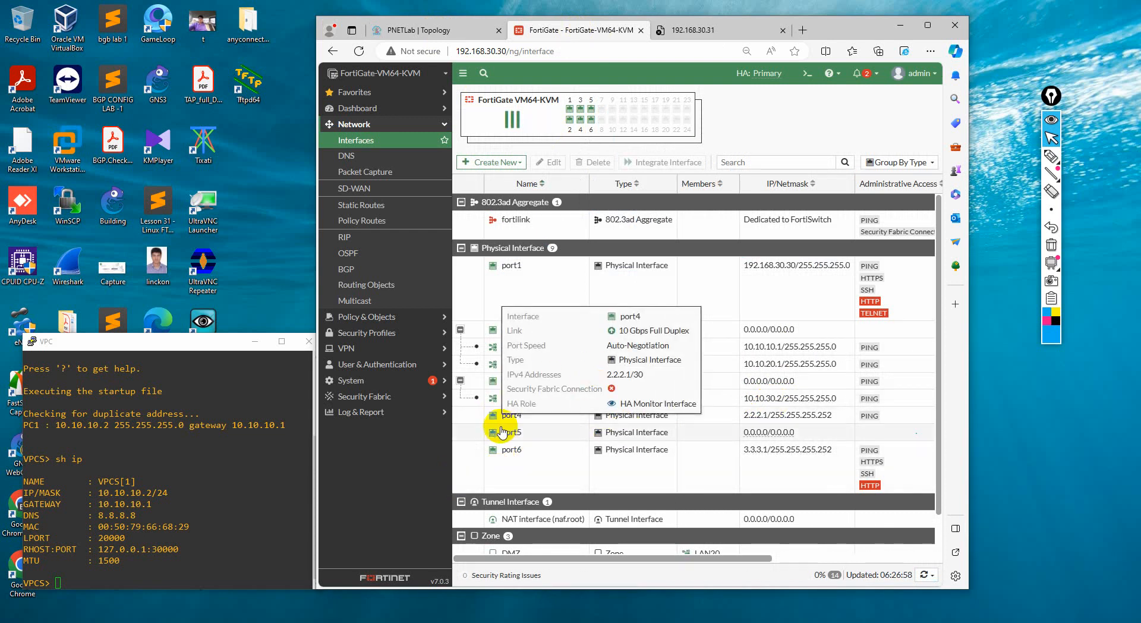
left_click(439, 29)
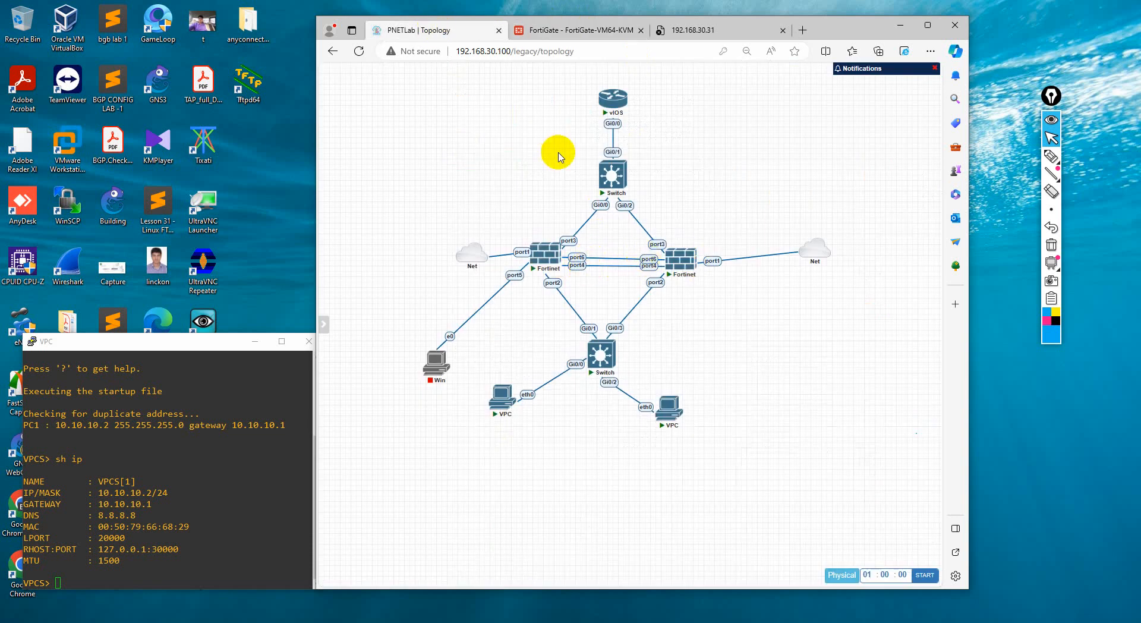
left_click(580, 30)
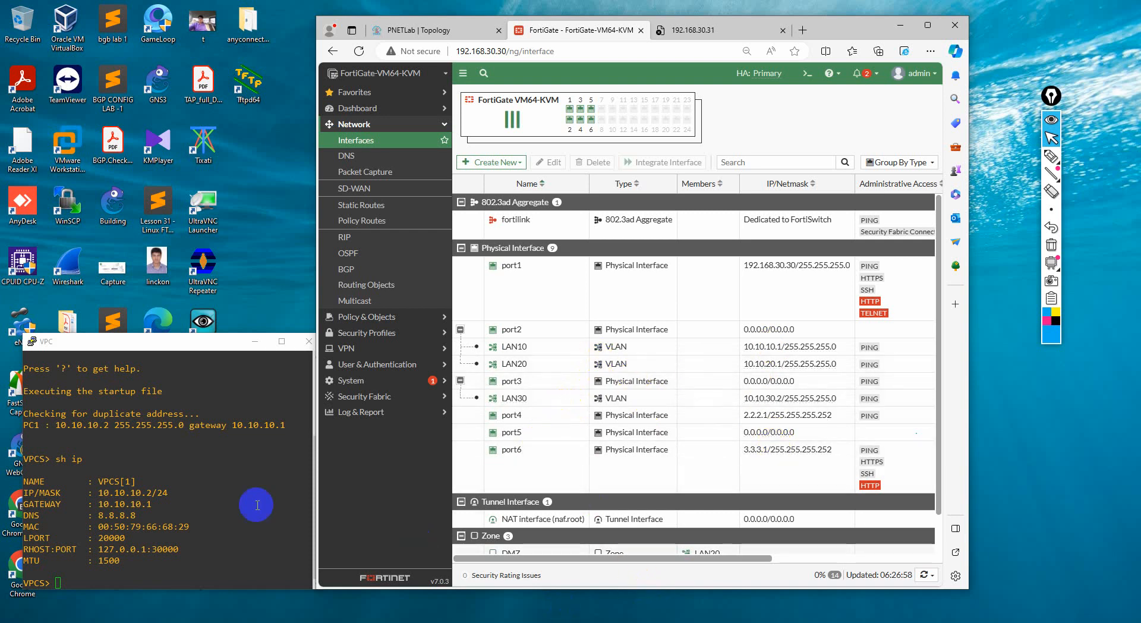
Ping the gateway 10.10.10.1 from the VPC console, stop the ping, and review the replies
left_click(201, 497)
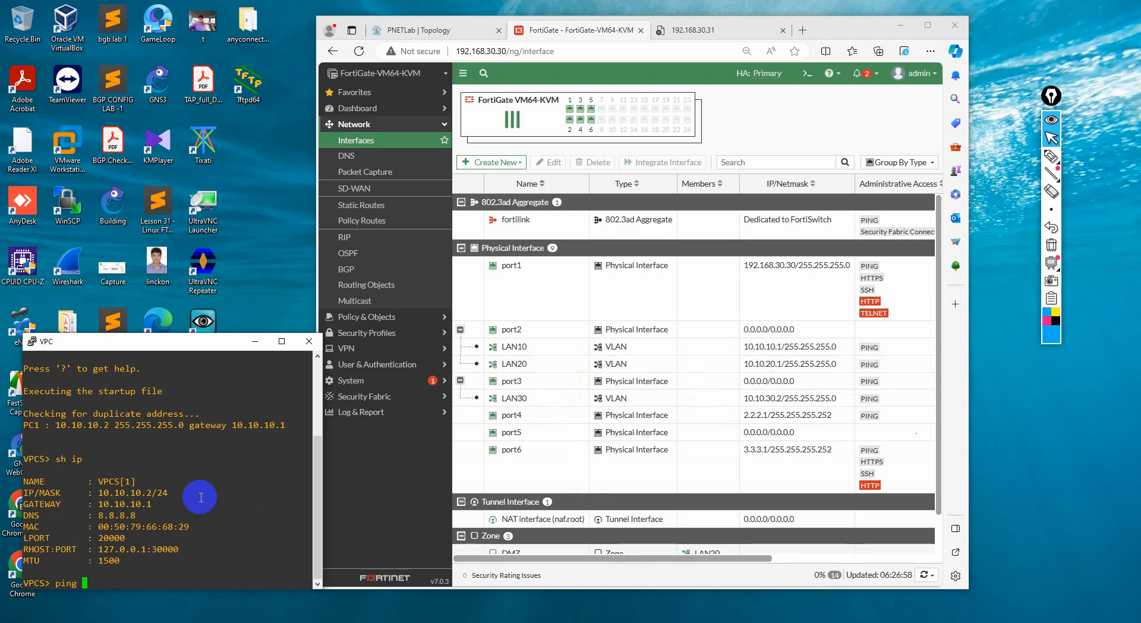
left_click_drag(97, 505, 155, 505)
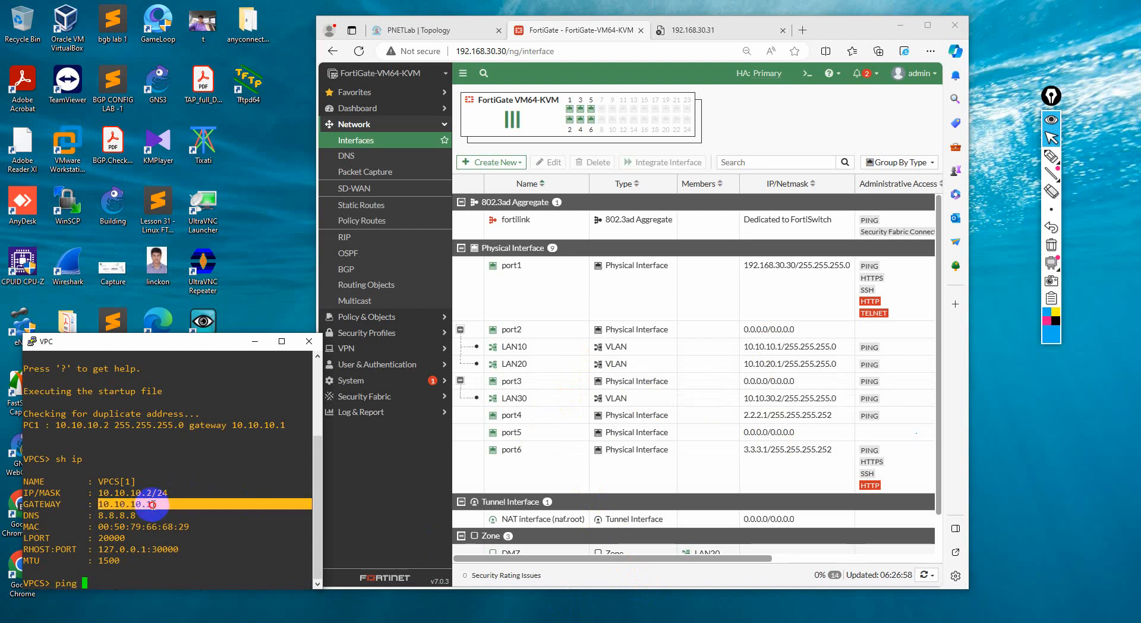
right_click(155, 505)
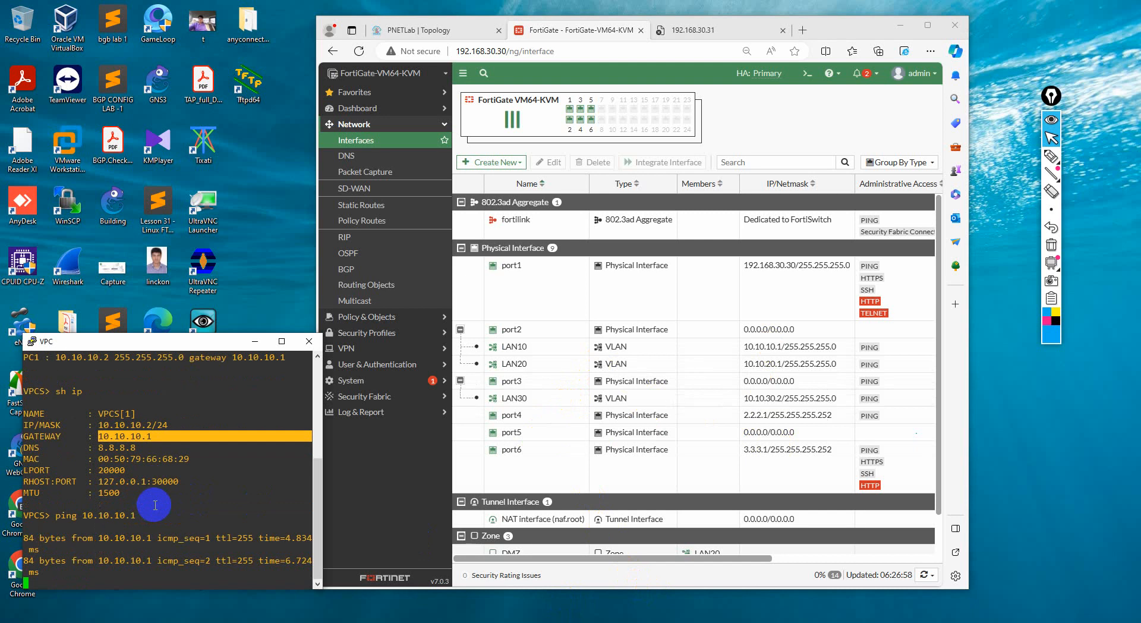
key("ctrl+c")
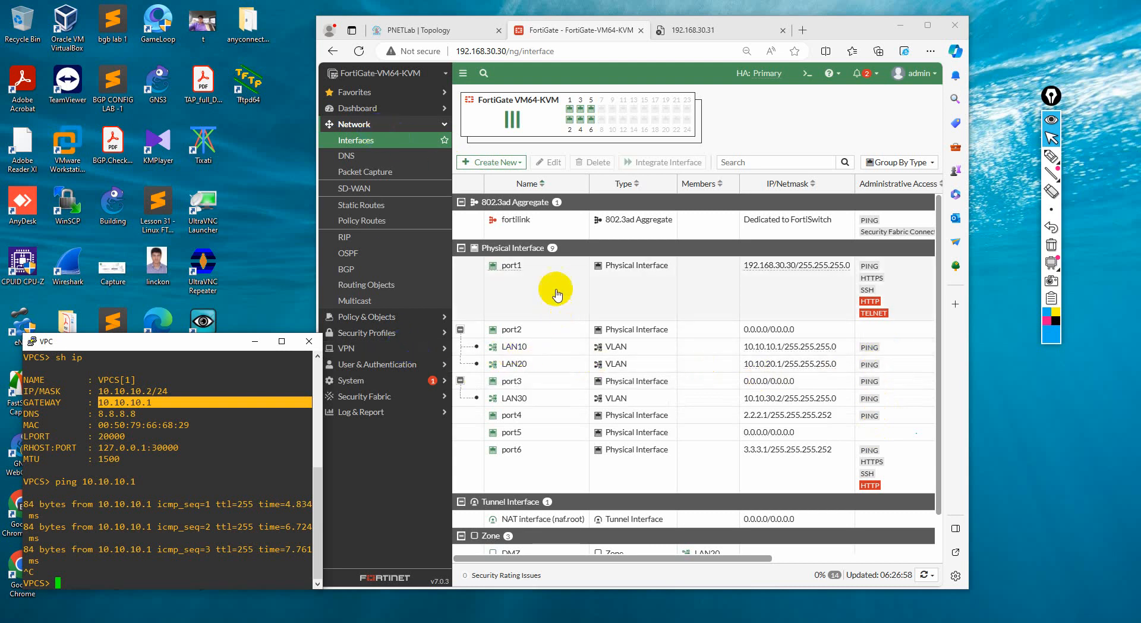
left_click(364, 174)
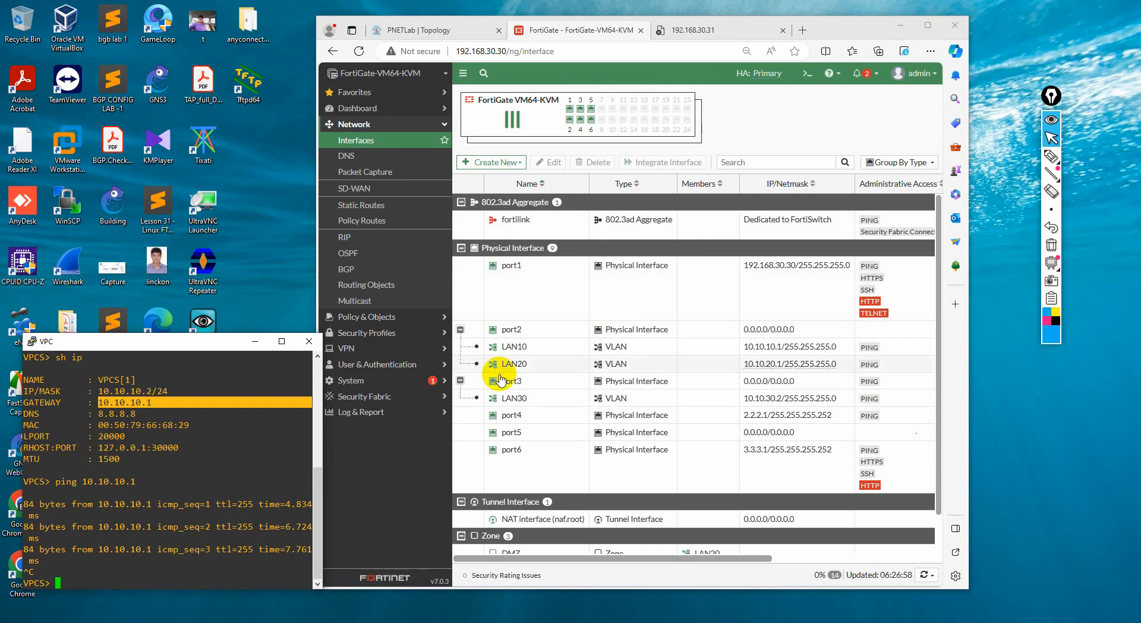
left_click_drag(100, 392, 172, 517)
double_click(174, 519)
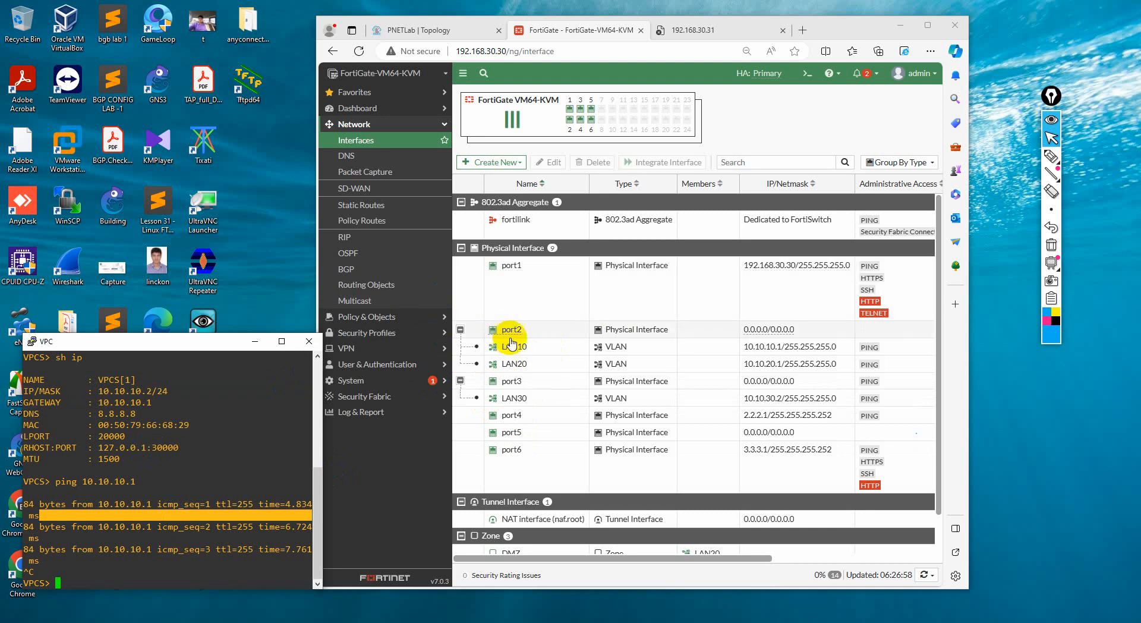
Return to the PNETLab topology, open the upper switch's console, and move its window clear of the diagram
left_click(900, 26)
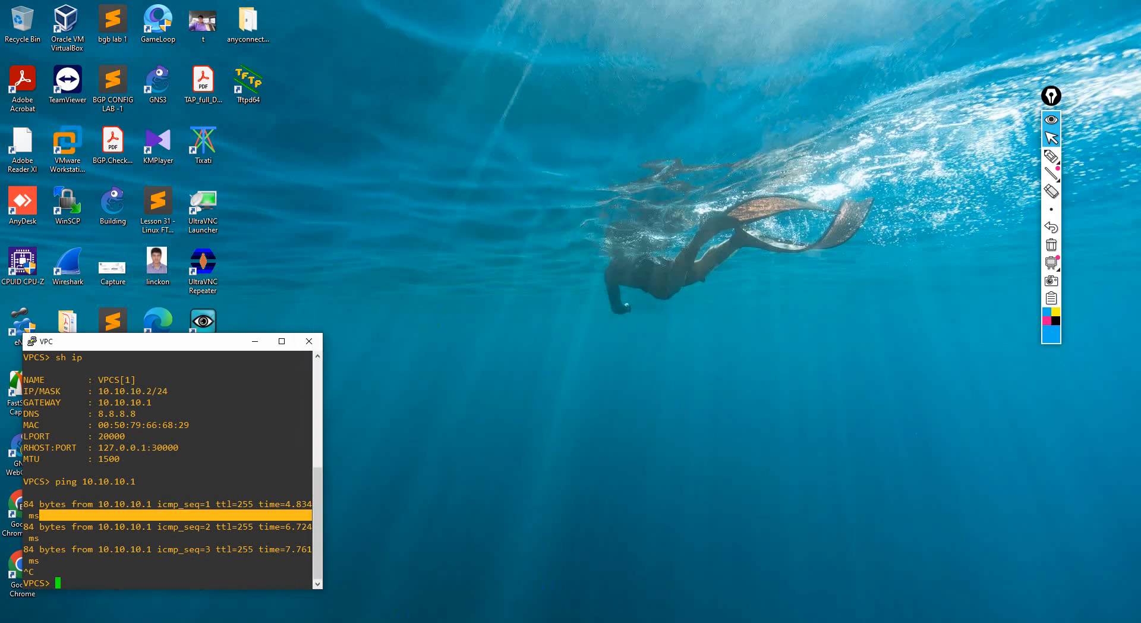
left_click(273, 622)
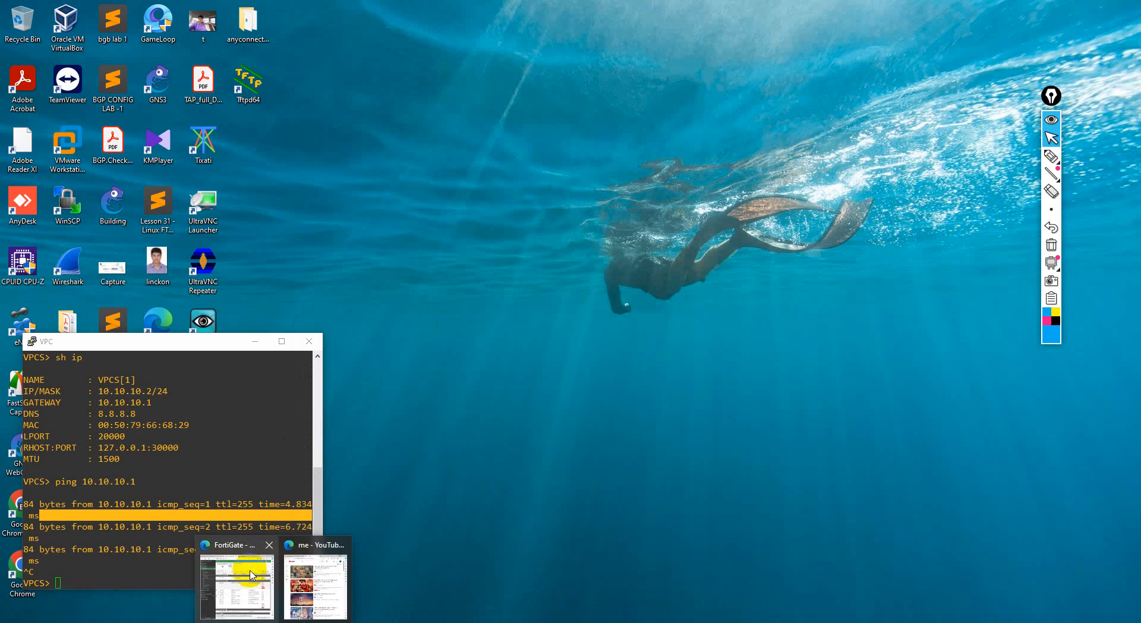
left_click(238, 551)
left_click(416, 30)
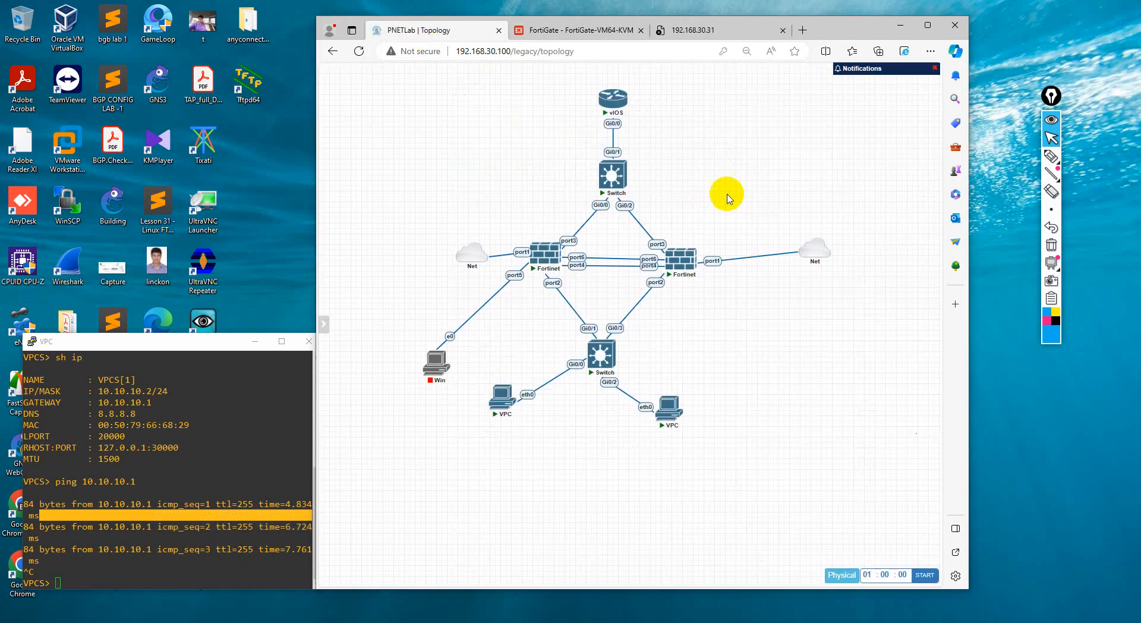
left_click(620, 176)
left_click(683, 114)
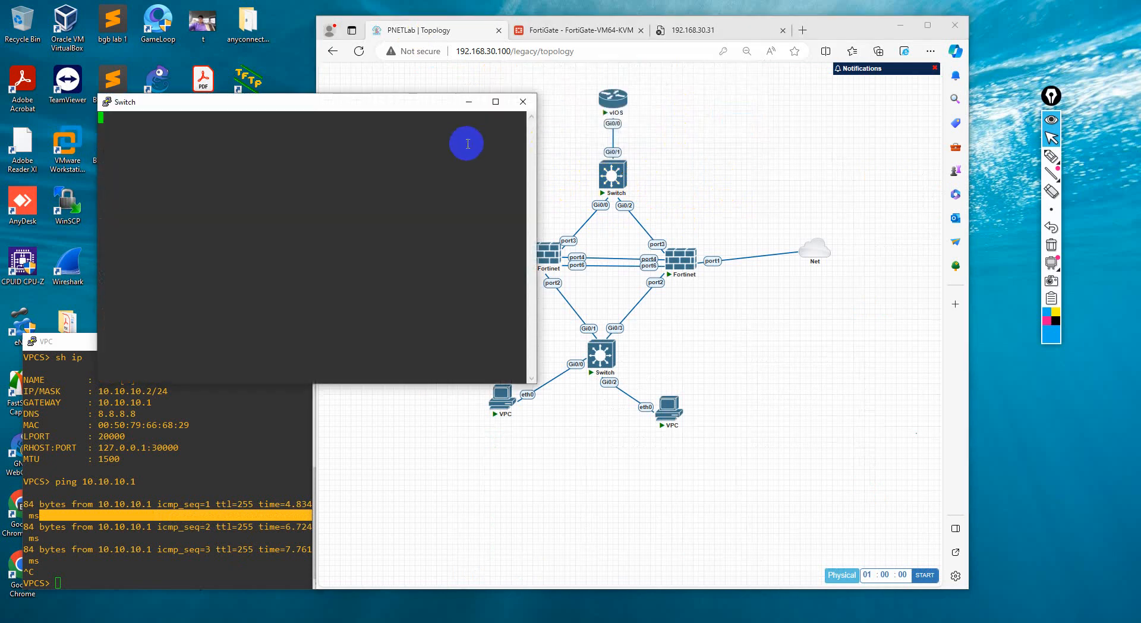
left_click_drag(374, 100, 1019, 186)
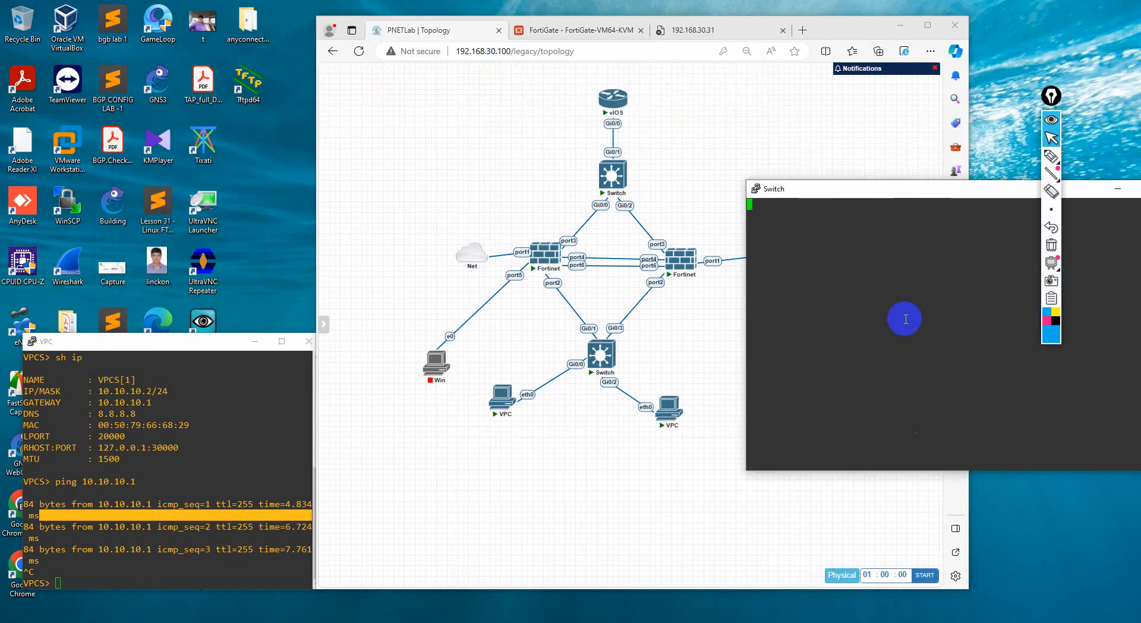
Display the upper switch's running configuration and examine the trunk settings on GigabitEthernet0/0, 0/1 and 0/2
key("Return")
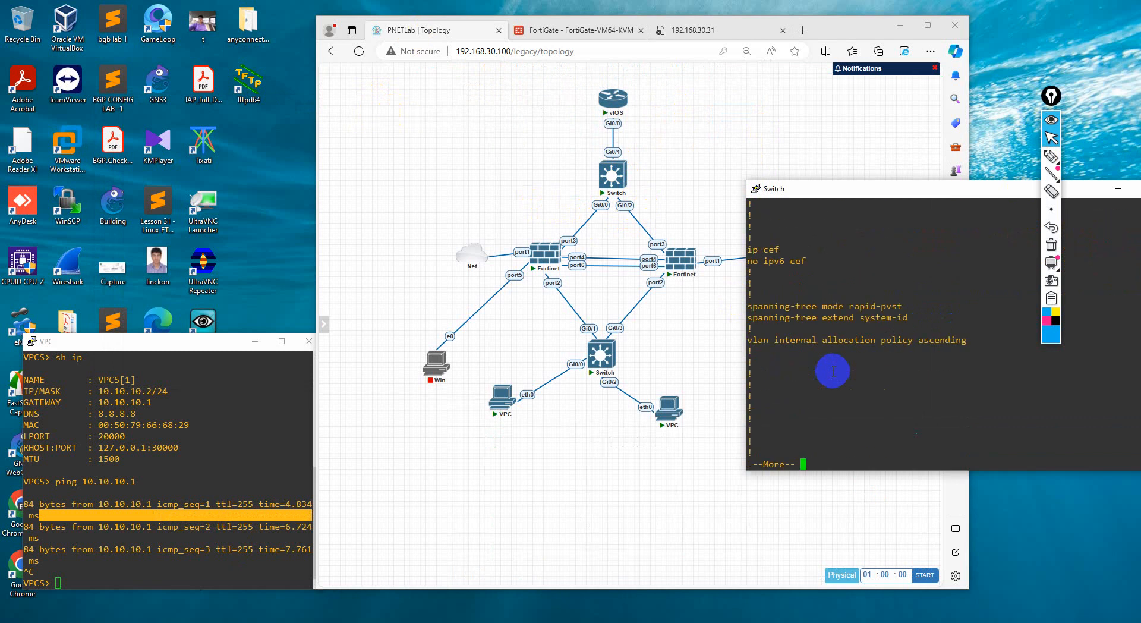
key("space")
scroll(840, 214, "up", 10)
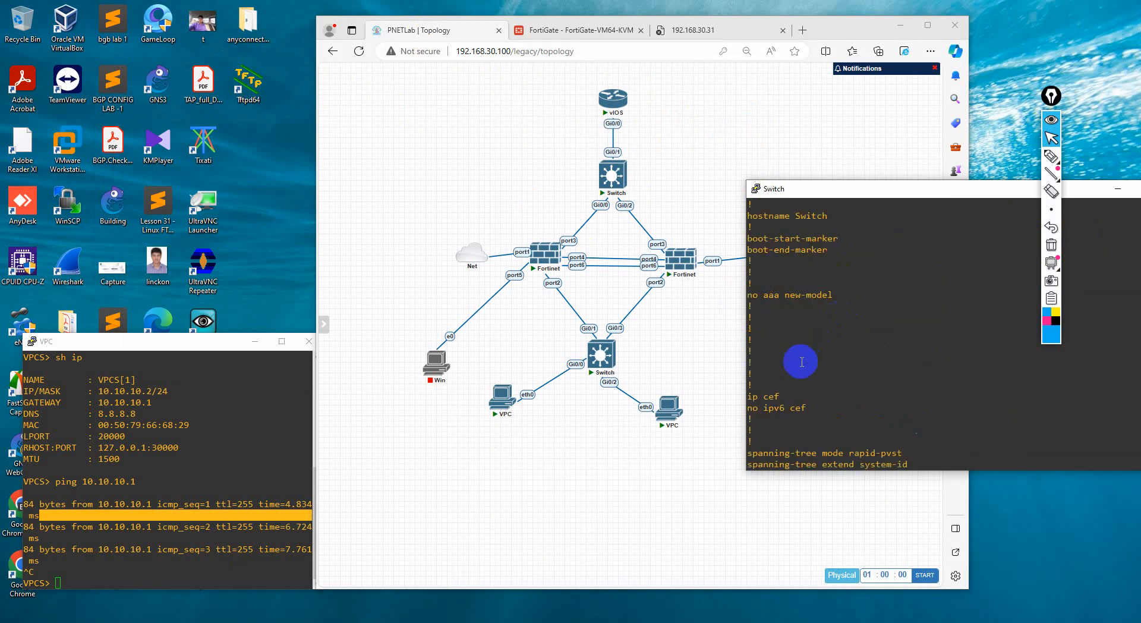
scroll(802, 362, "down", 10)
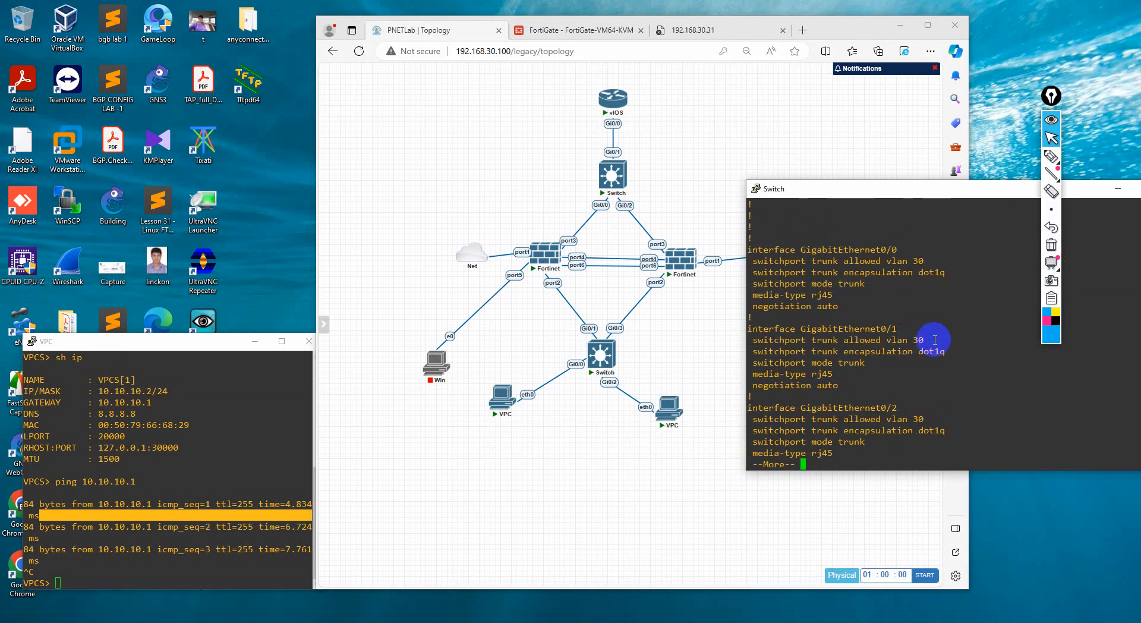
left_click_drag(935, 340, 916, 340)
left_click(915, 287)
left_click_drag(748, 249, 928, 419)
left_click(943, 431)
left_click(915, 419)
left_click(795, 254)
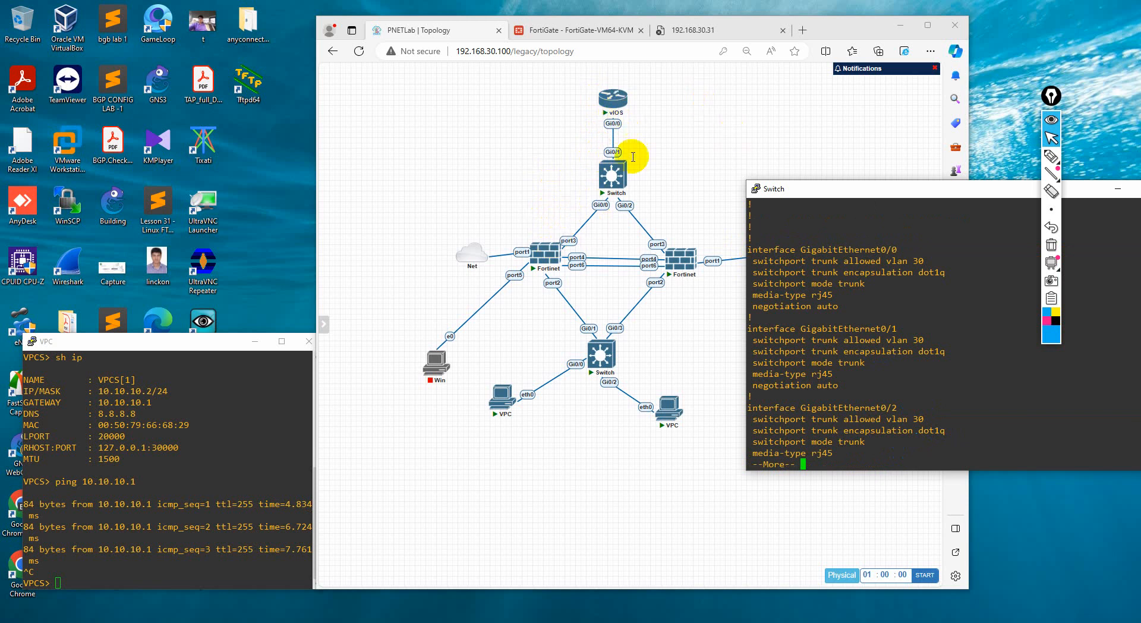
Compare the upper switch's trunk ports with the topology links and page on to the remaining interfaces
mouse_move(627, 109)
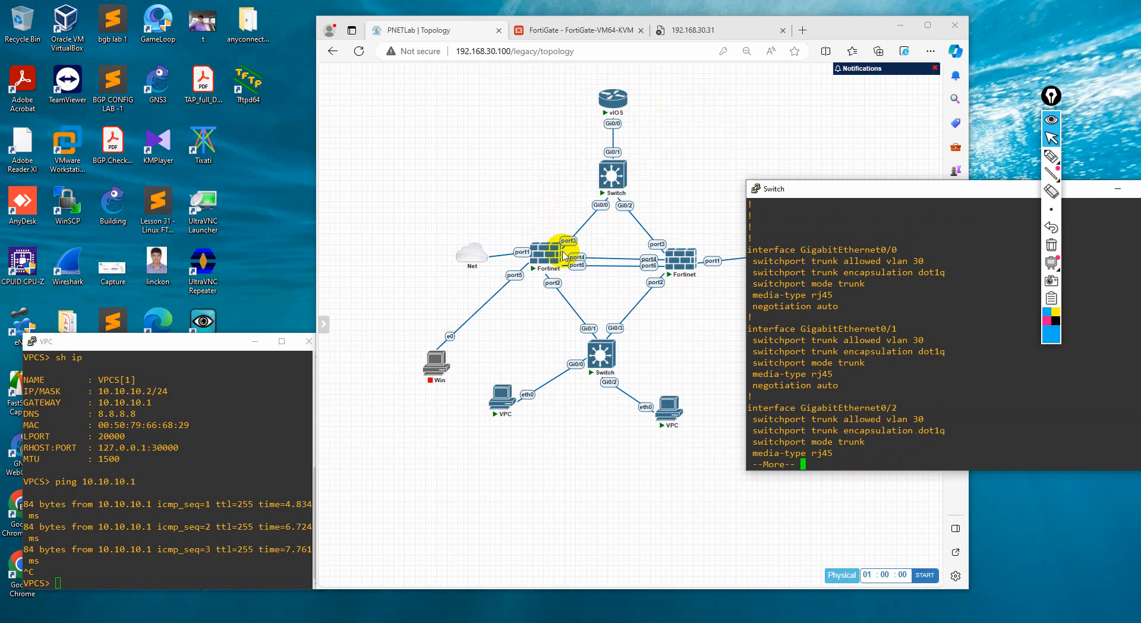
left_click_drag(930, 437, 869, 389)
double_click(876, 414)
left_click_drag(837, 442, 812, 319)
double_click(835, 411)
key("space")
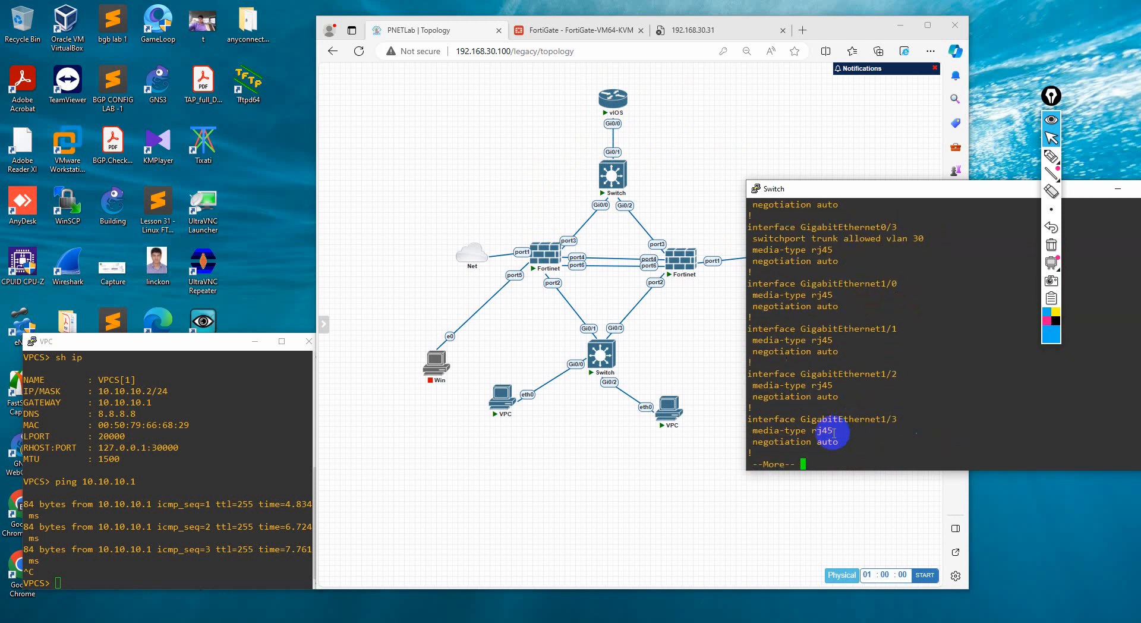
Open the vIOS router's console, enter privileged mode, and run sh running-config
left_click(613, 100)
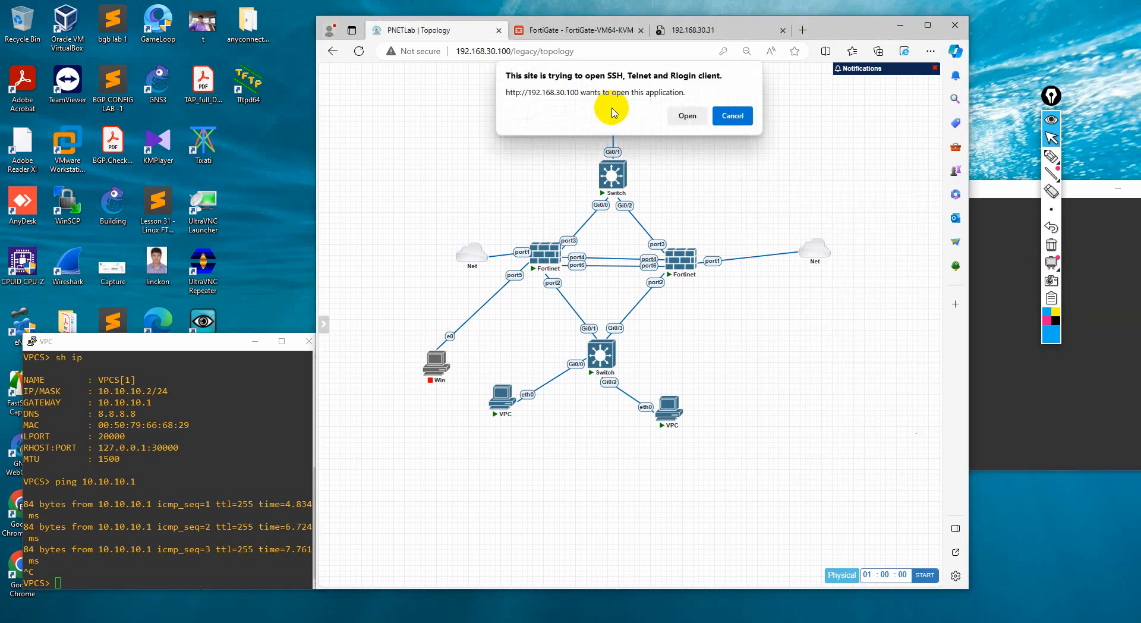
left_click(688, 115)
left_click_drag(401, 113, 785, 247)
key("Return")
key("Return")
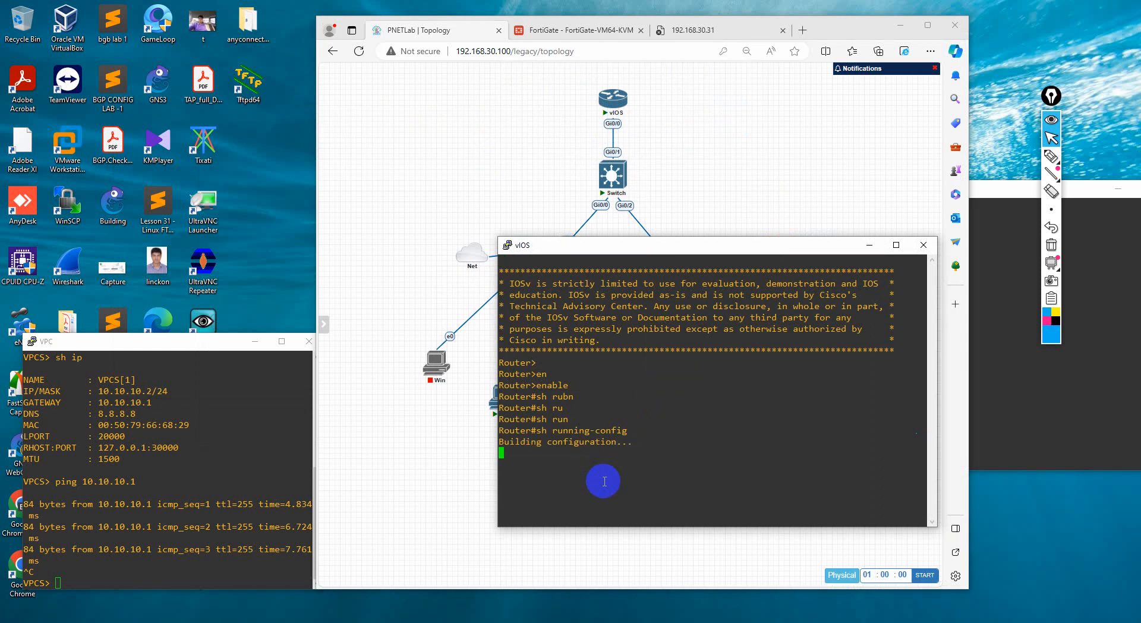
Page through the router's running configuration and examine the Loopback1 and GigabitEthernet0/0 entries
key("space")
key("space")
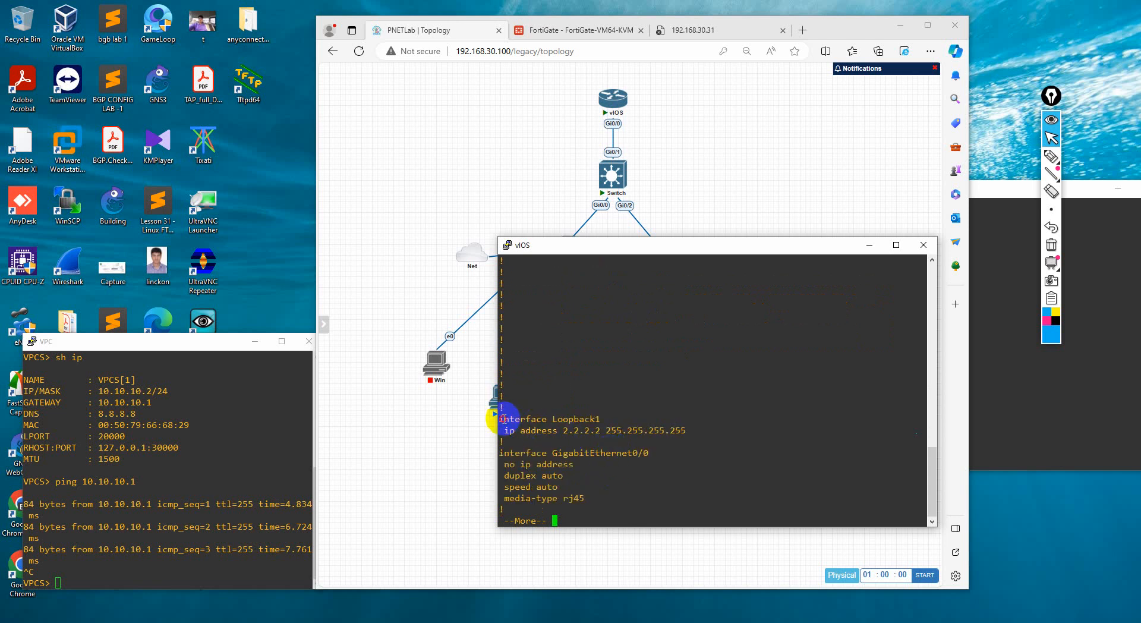
left_click_drag(502, 419, 662, 429)
left_click(675, 428)
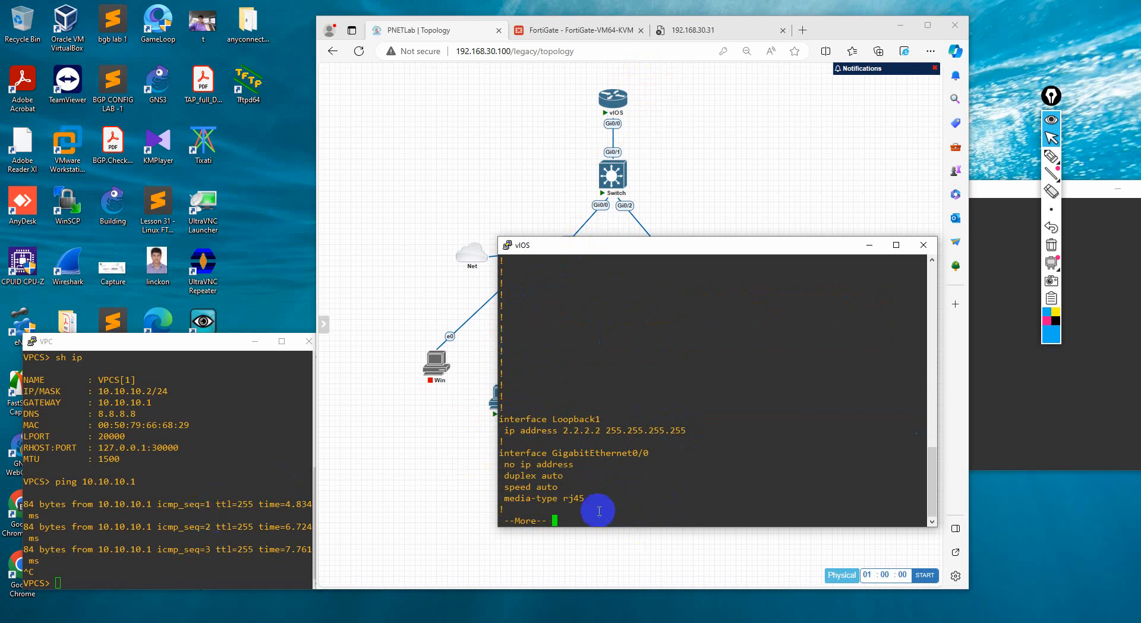
left_click_drag(504, 453, 633, 454)
left_click(608, 473)
left_click_drag(607, 498, 538, 446)
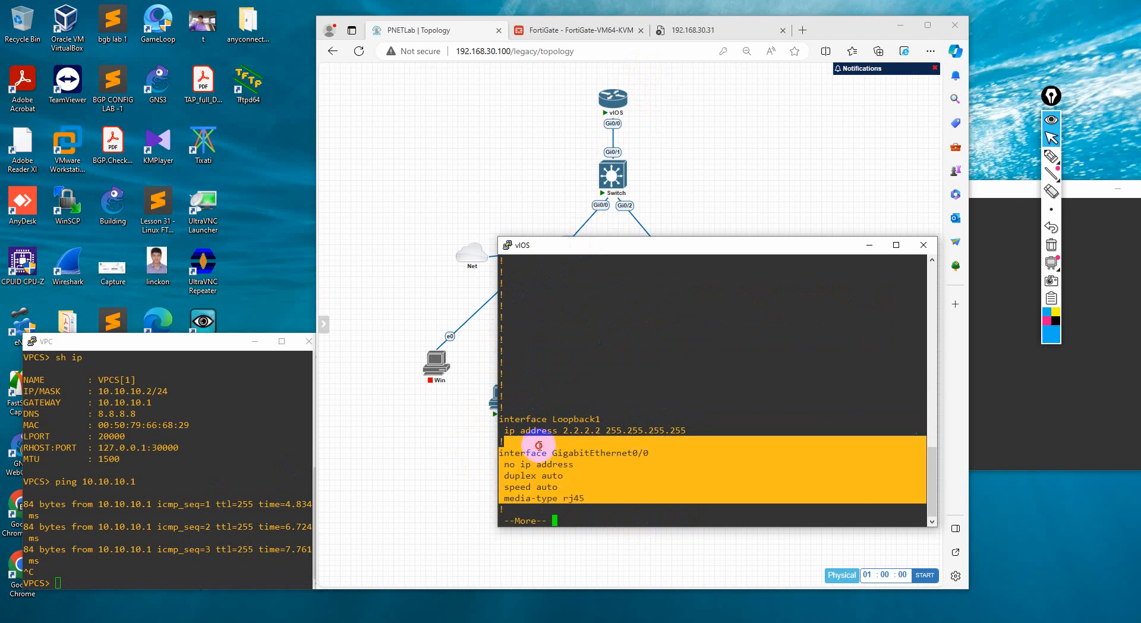
left_click(576, 477)
left_click_drag(650, 453, 624, 463)
Continue the router's configuration listing and examine the encapsulation and IP address of subinterface GigabitEthernet0/0.30
key("space")
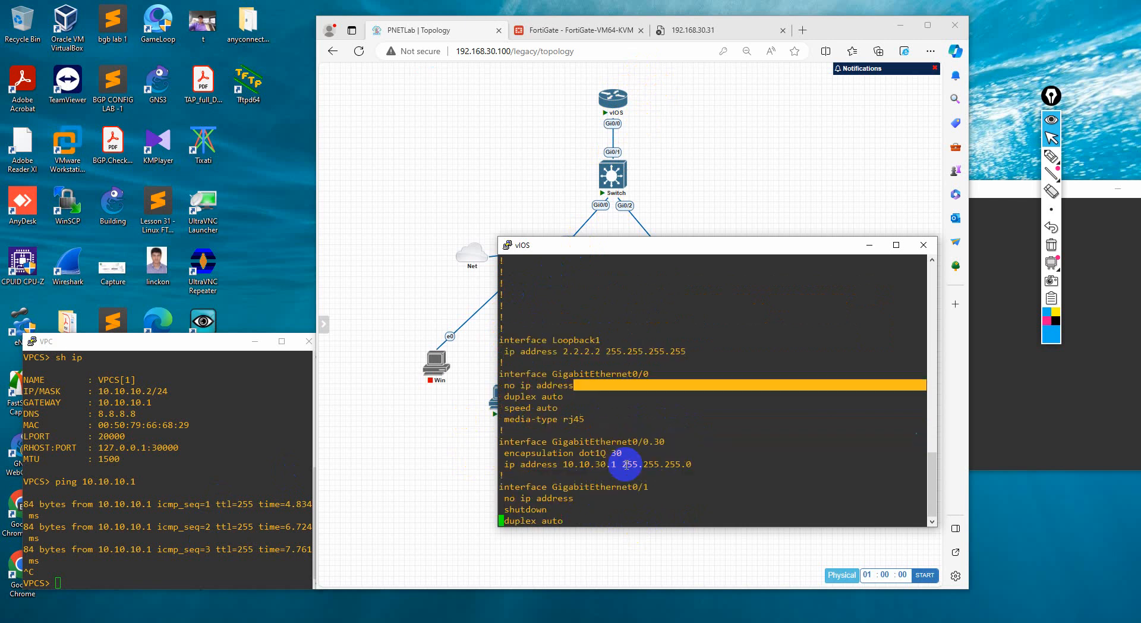
scroll(667, 319, "up", 4)
left_click_drag(611, 396, 515, 397)
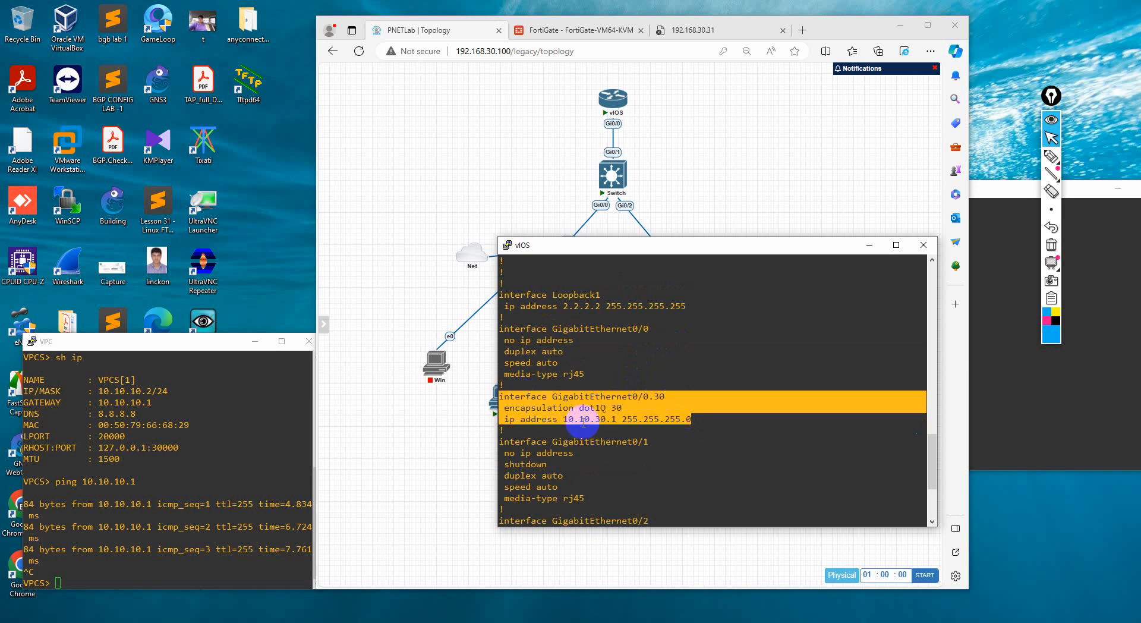
left_click(589, 425)
Leave the configuration listing and ping the FortiGate's LAN30 address 10.10.30.2 from the router
scroll(670, 501, "down", 4)
type("2")
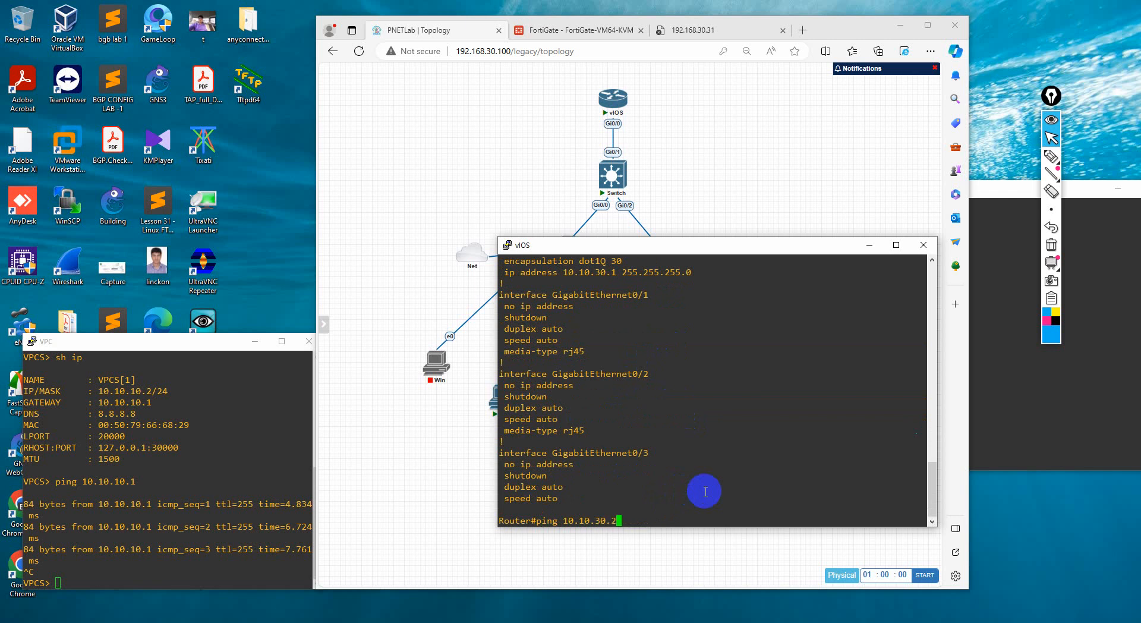
key("Return")
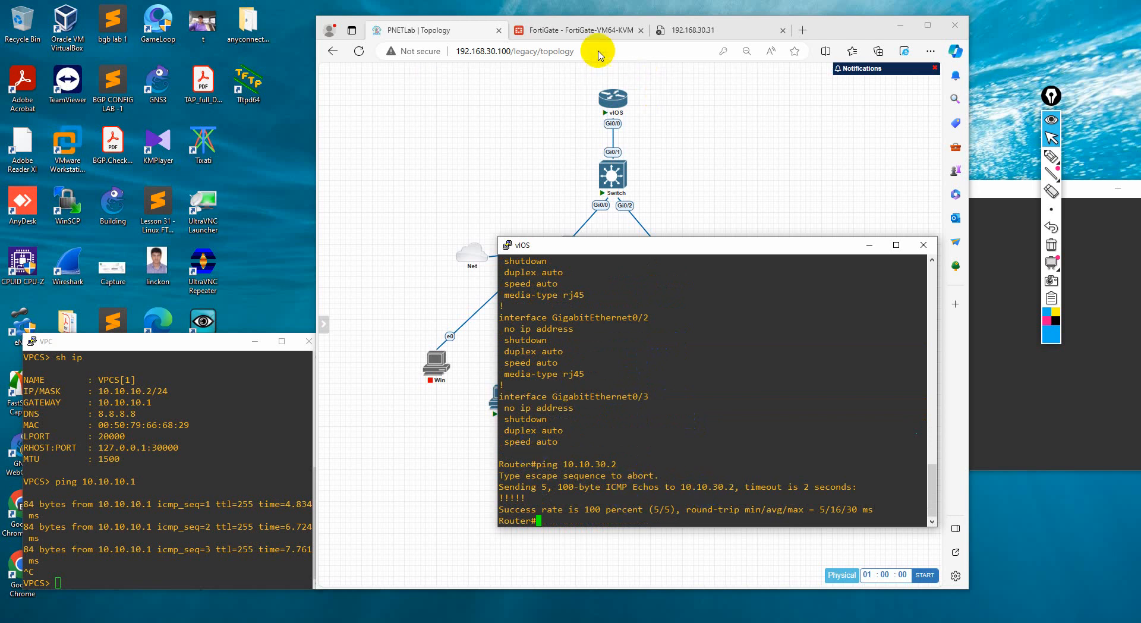
Glance at the topology again, return to the FortiGate page, and open its CLI console
left_click(613, 11)
left_click(573, 30)
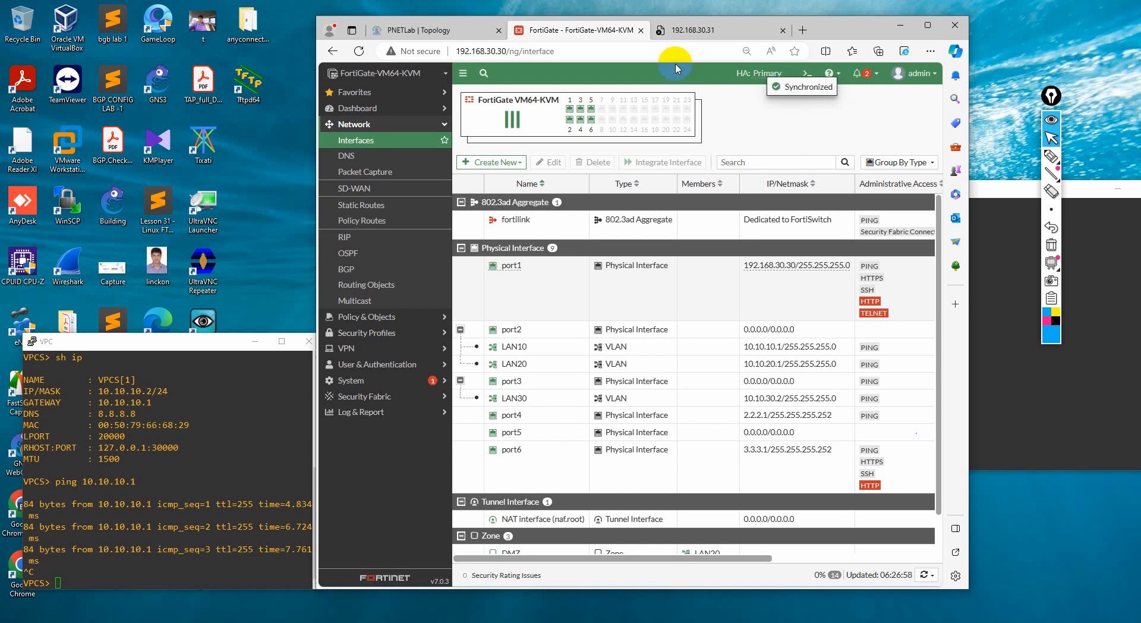
left_click(443, 30)
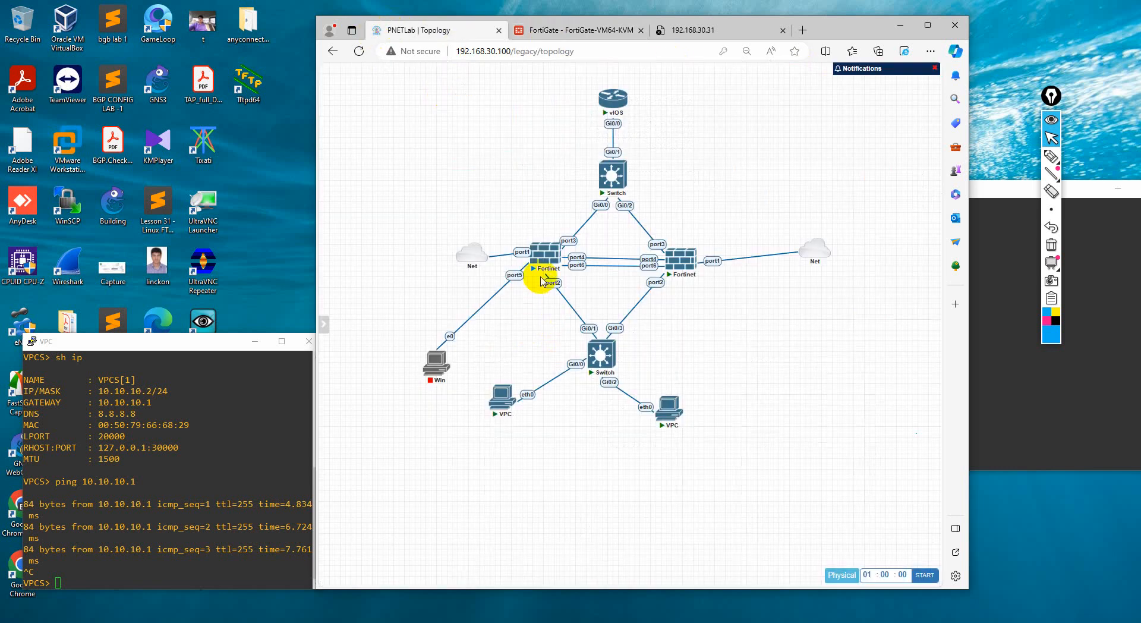
left_click(618, 30)
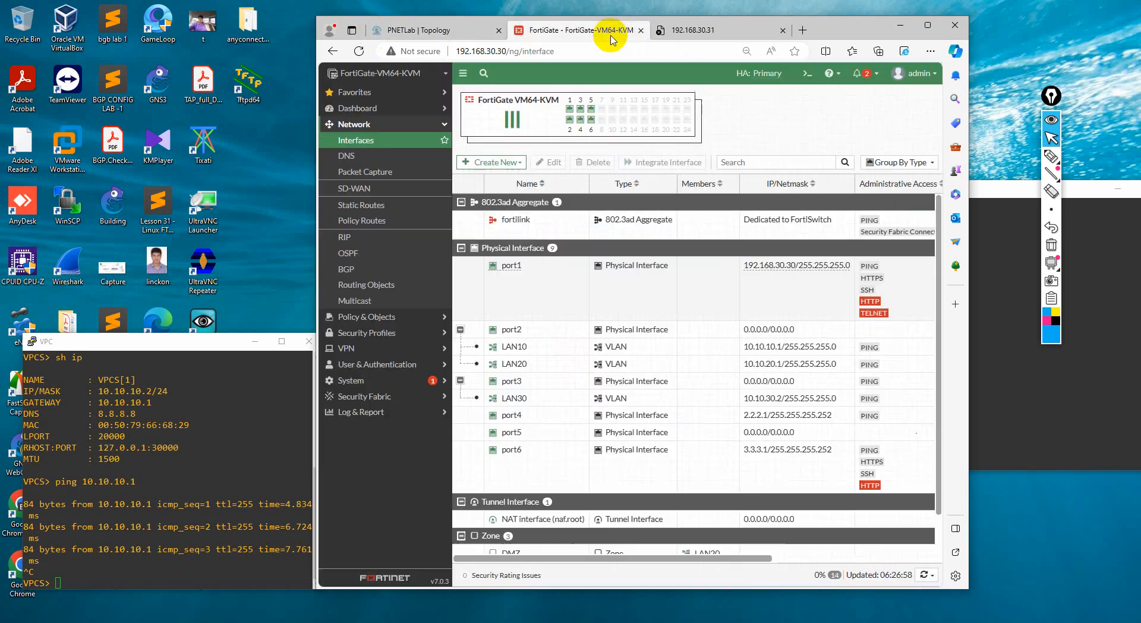
left_click(807, 74)
left_click(605, 279)
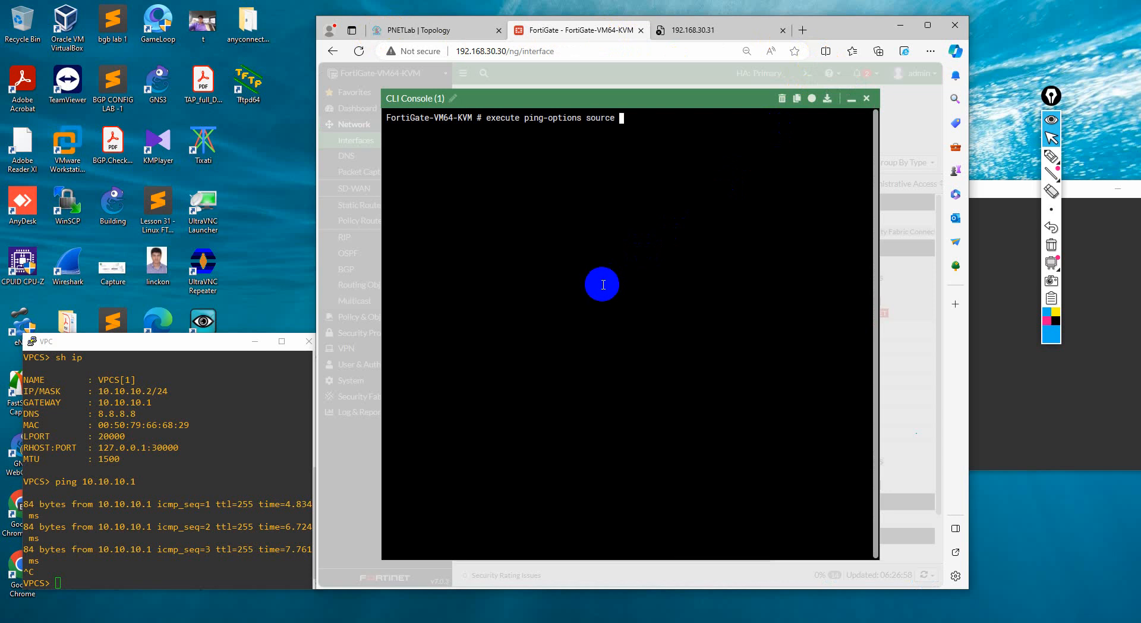
Reposition the browser window and set the FortiGate's ping source to 10.10.30.2 with execute ping-options source
left_click_drag(1064, 84, 1062, 76)
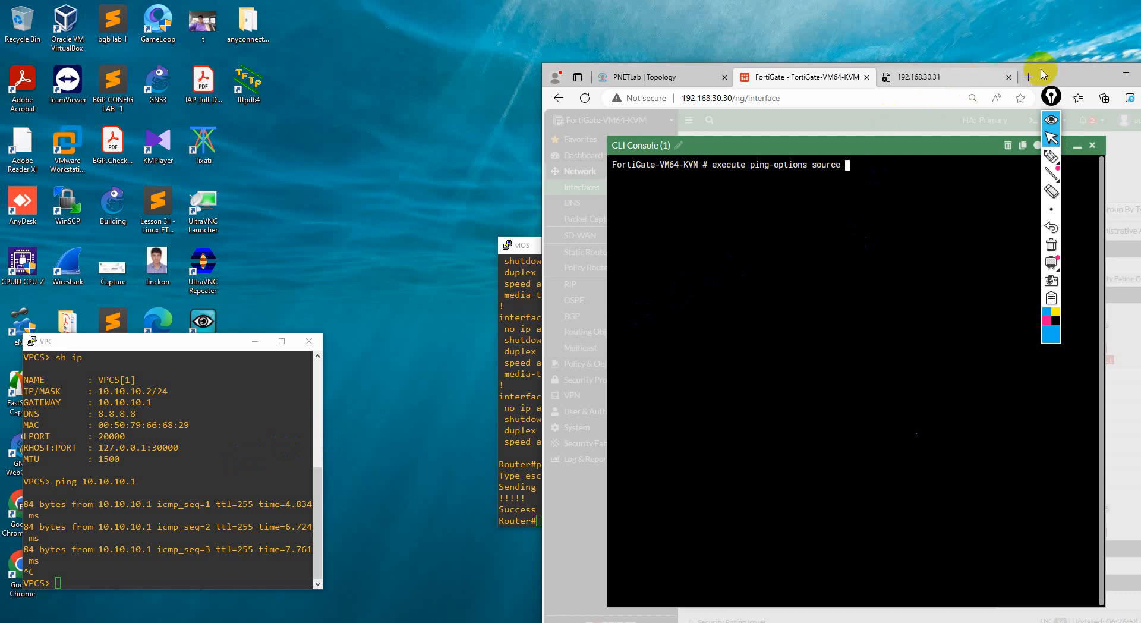
left_click_drag(1061, 74, 905, 62)
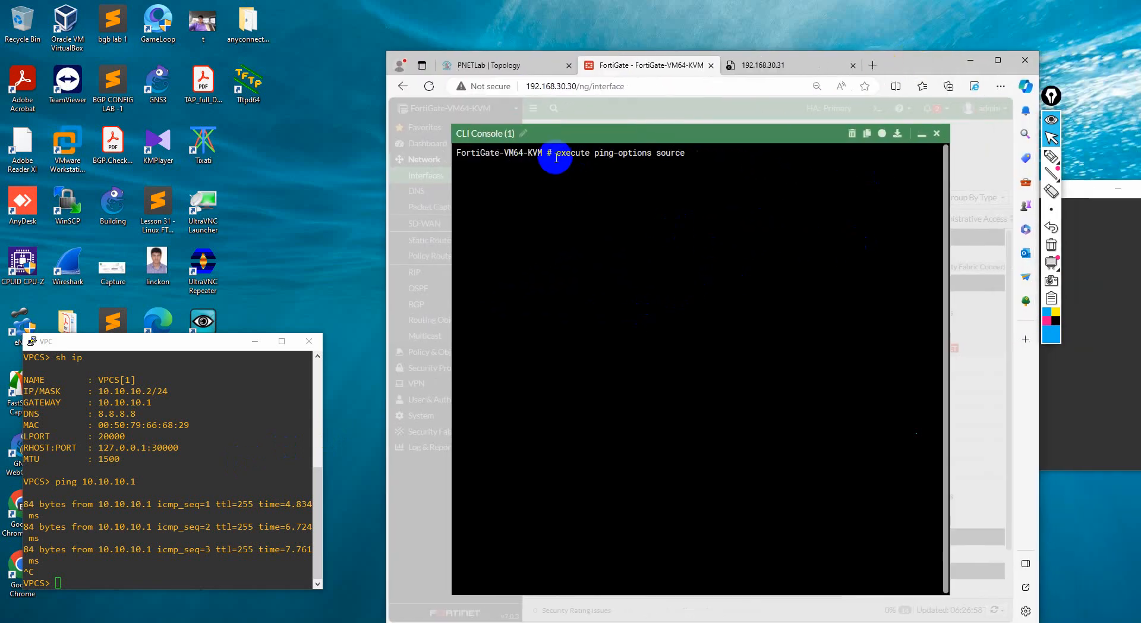
left_click_drag(556, 153, 708, 153)
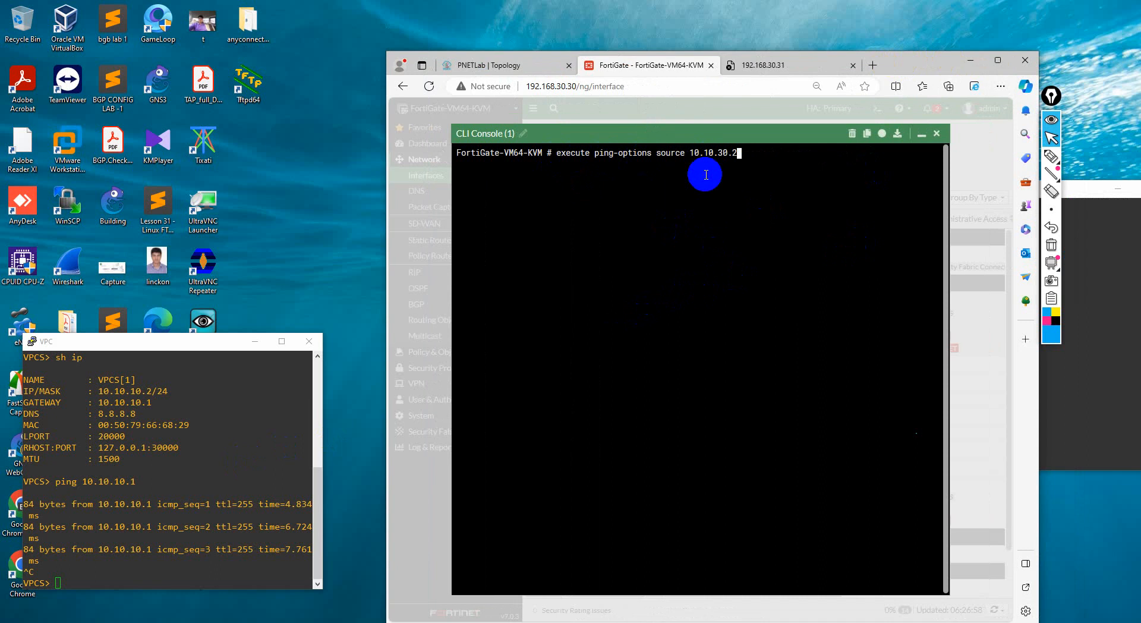
key("Return")
Run execute ping 10.10.30.1 on the FortiGate, discarding the mistyped command with the trailing backslash
type("ex")
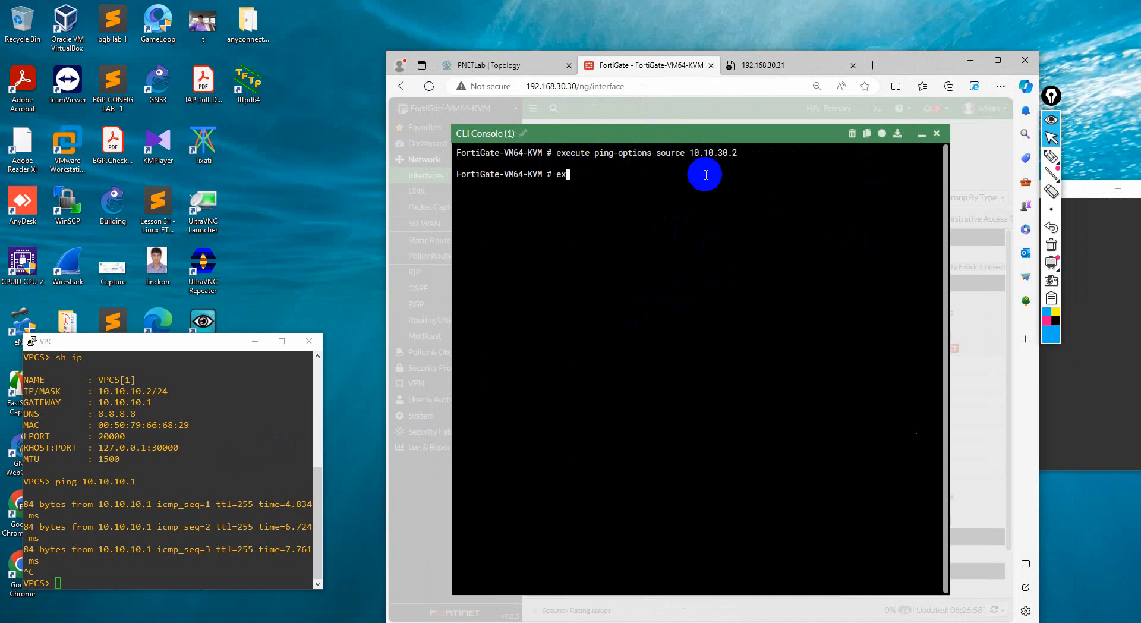
type("ecute ping 10.10.30.1\\")
key("ctrl+c")
key("Up")
key("BackSpace")
key("Return")
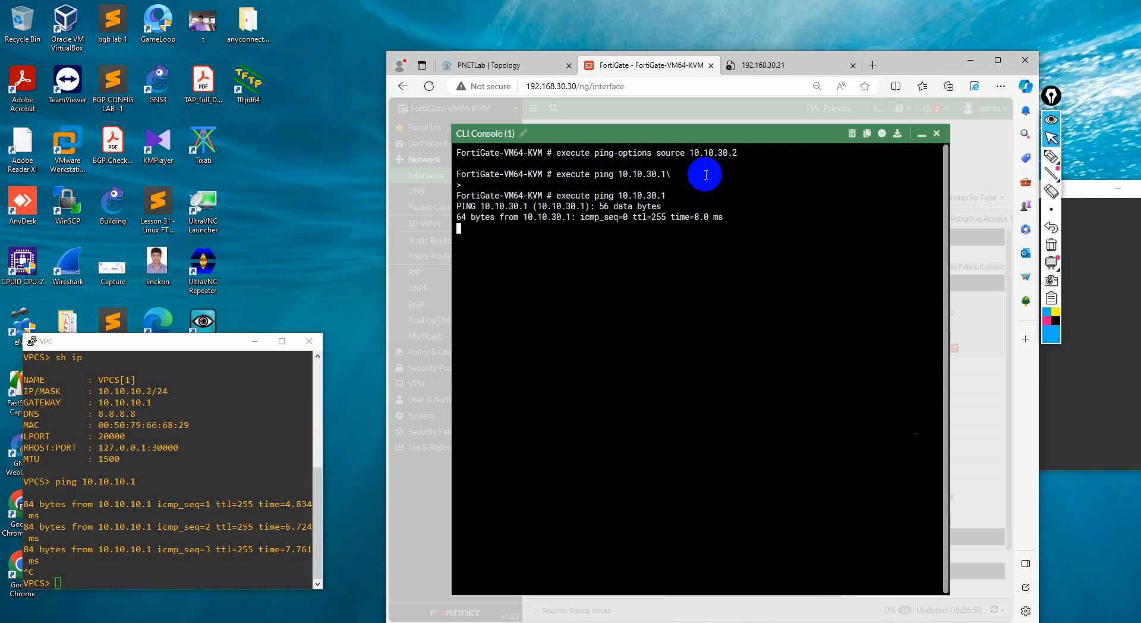
Stop the running ping and run execute ping 1.1.1.1 on the FortiGate
key("ctrl+c")
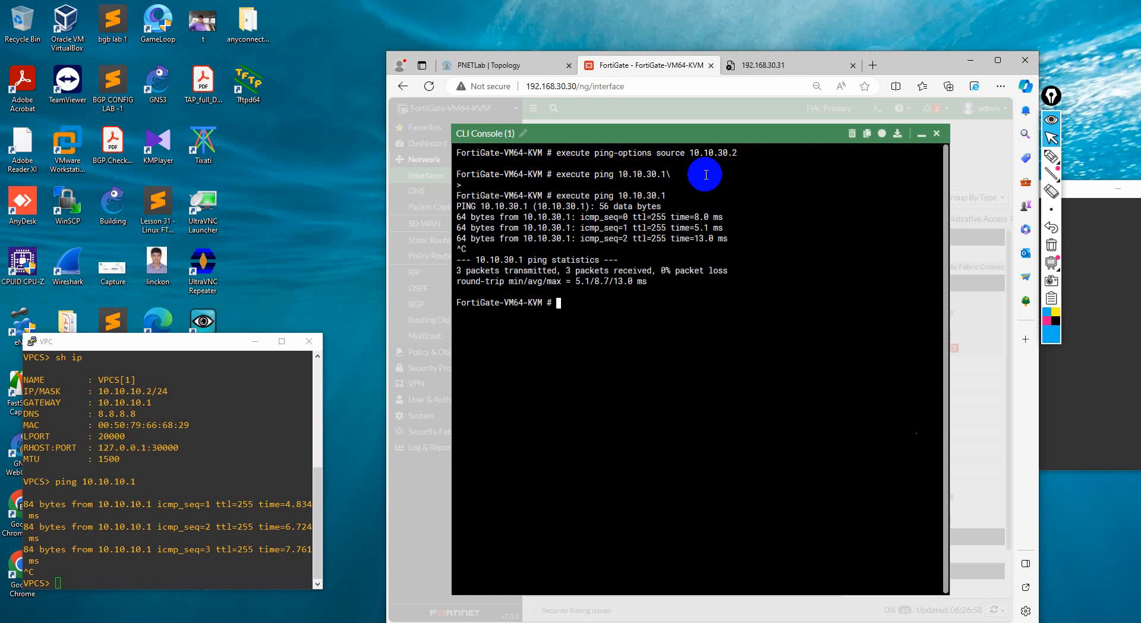
key("Up")
key("BackSpace")
key("BackSpace")
key("BackSpace")
key("BackSpace")
key("BackSpace")
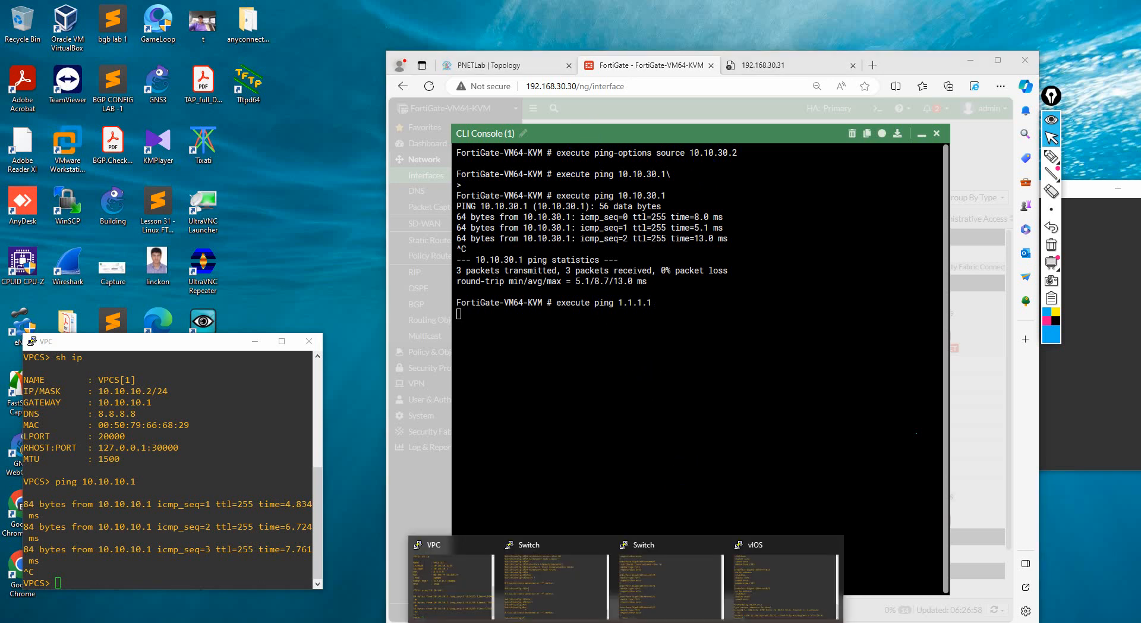
Check the Loopback1 IP address in the vIOS router's configuration listing, and return to the FortiGate console
left_click(755, 595)
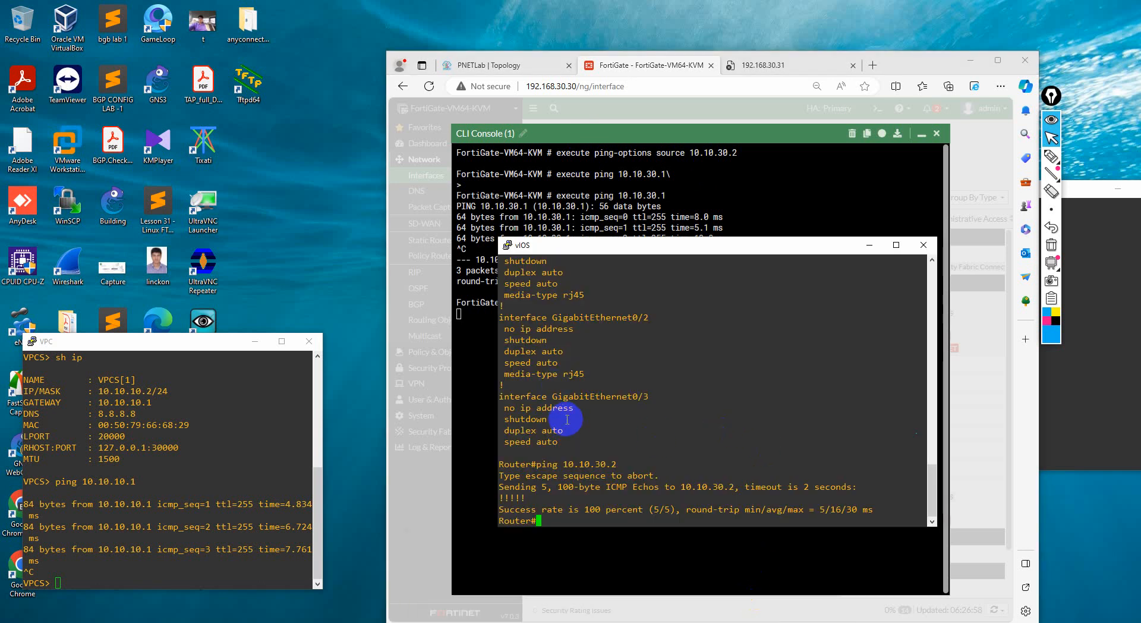
scroll(582, 439, "up", 4)
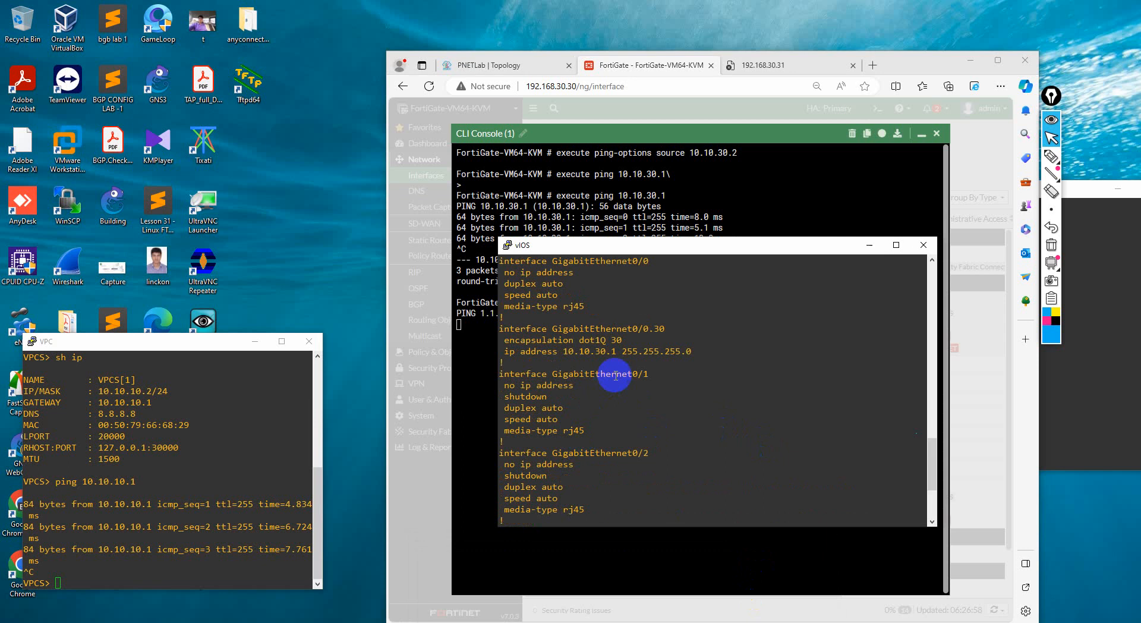
scroll(586, 381, "up", 4)
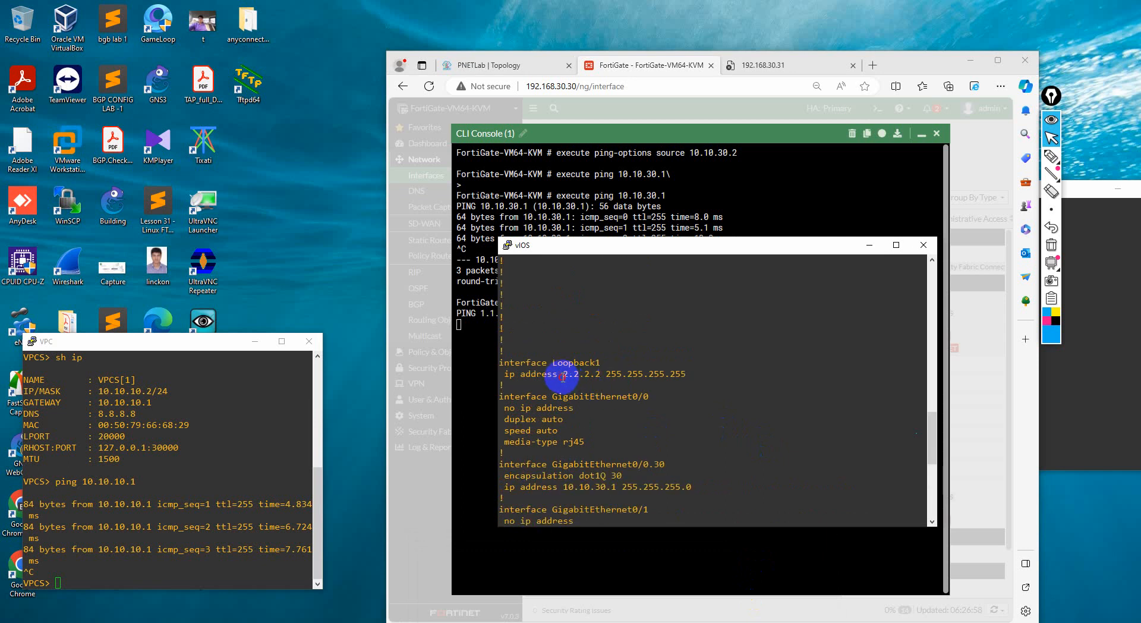
left_click_drag(605, 374, 692, 374)
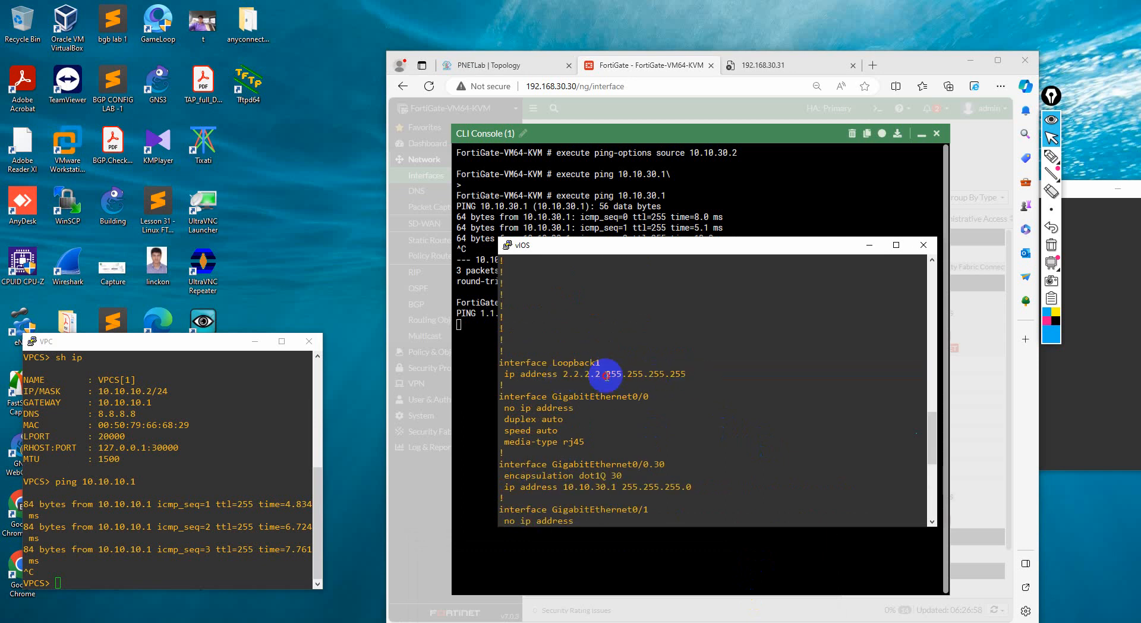
left_click_drag(558, 374, 632, 376)
left_click(633, 376)
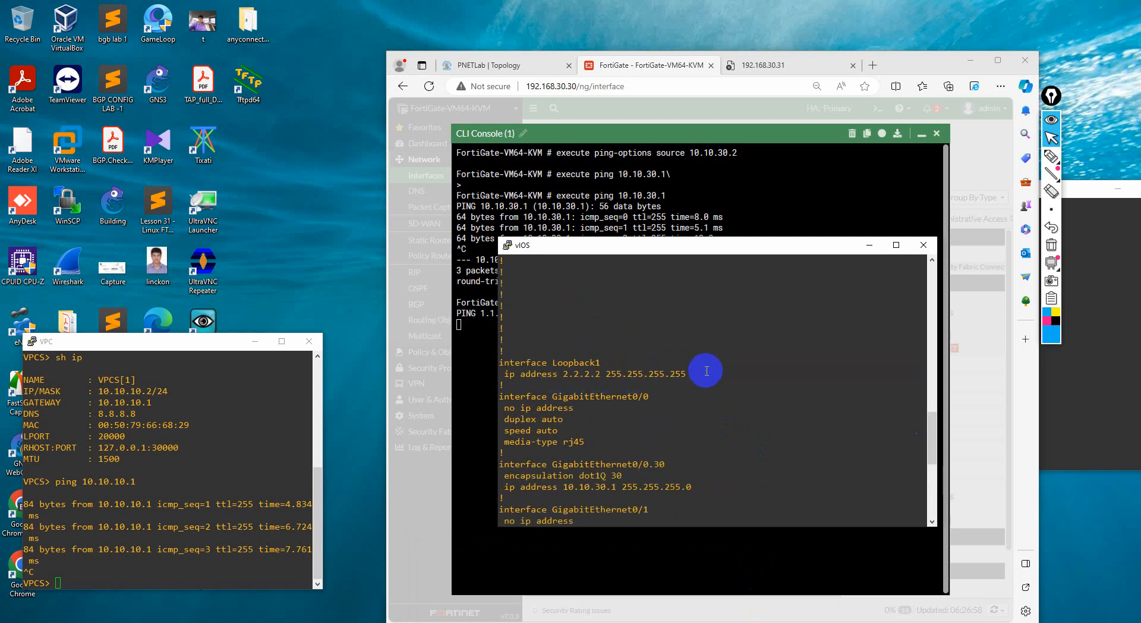
left_click_drag(705, 371, 628, 375)
left_click(581, 375)
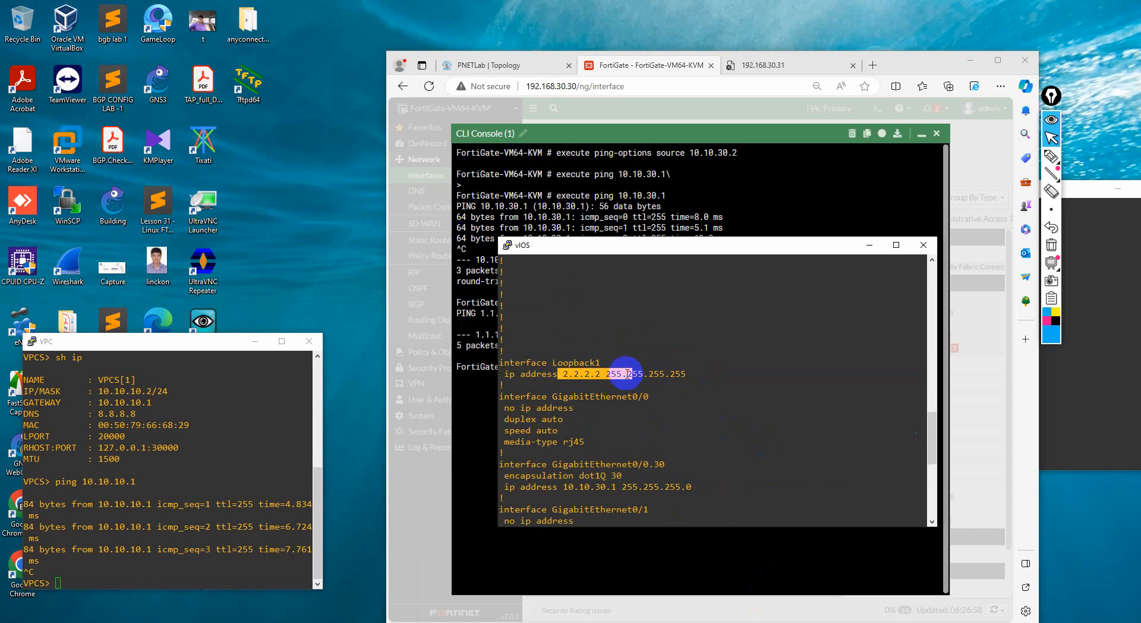
left_click(612, 66)
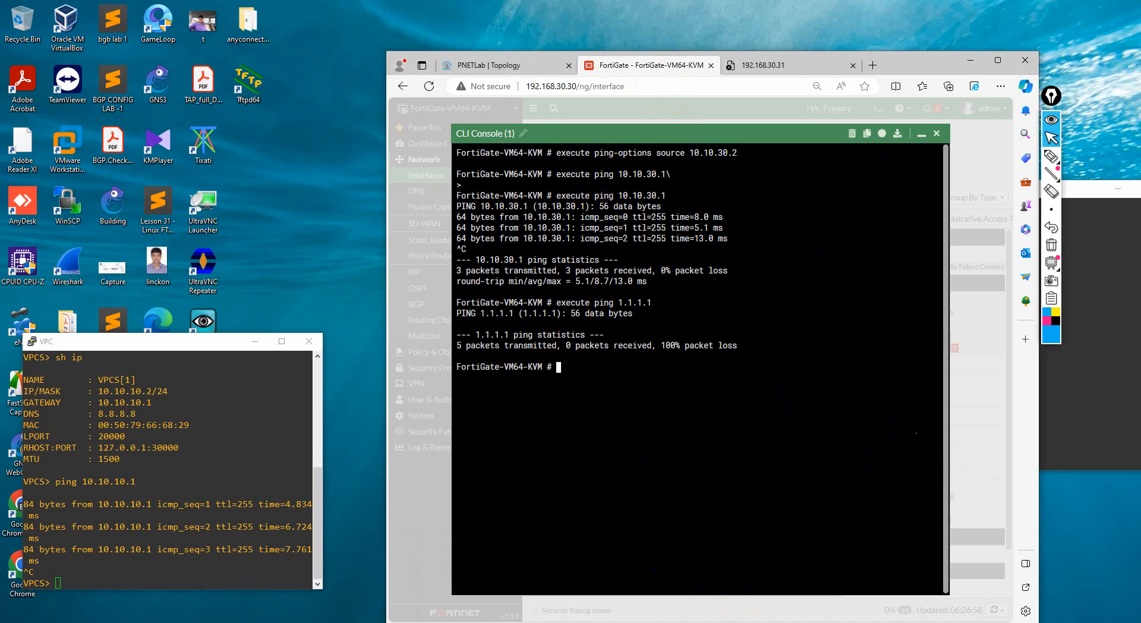
Bring back the vIOS router console and enter global configuration mode with configure terminal
mouse_move(650, 585)
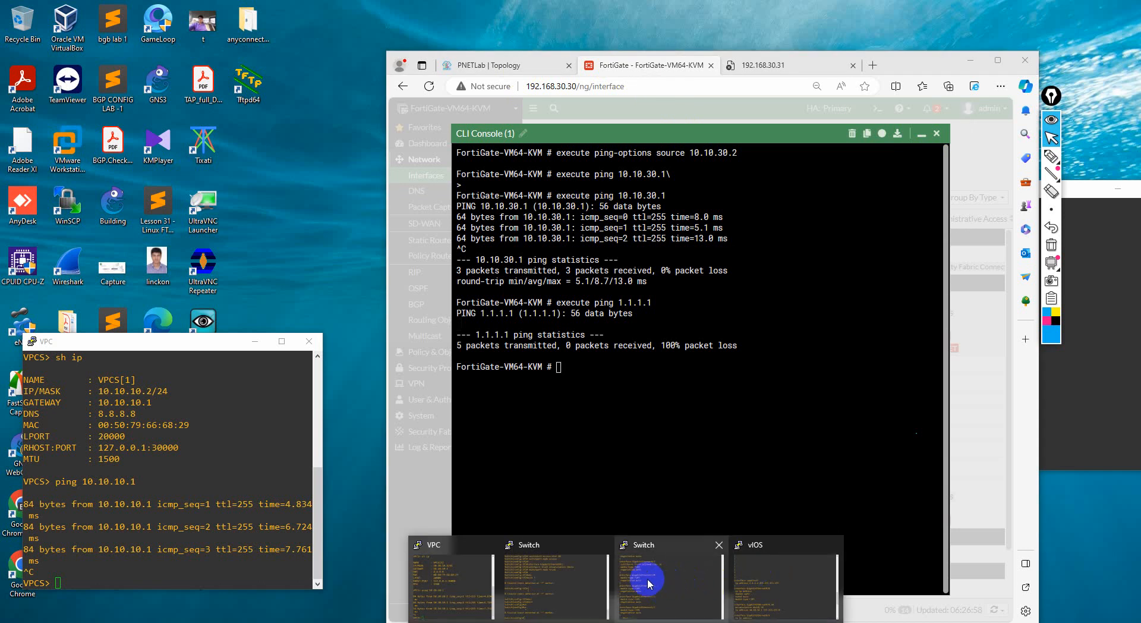
left_click(786, 562)
type("q")
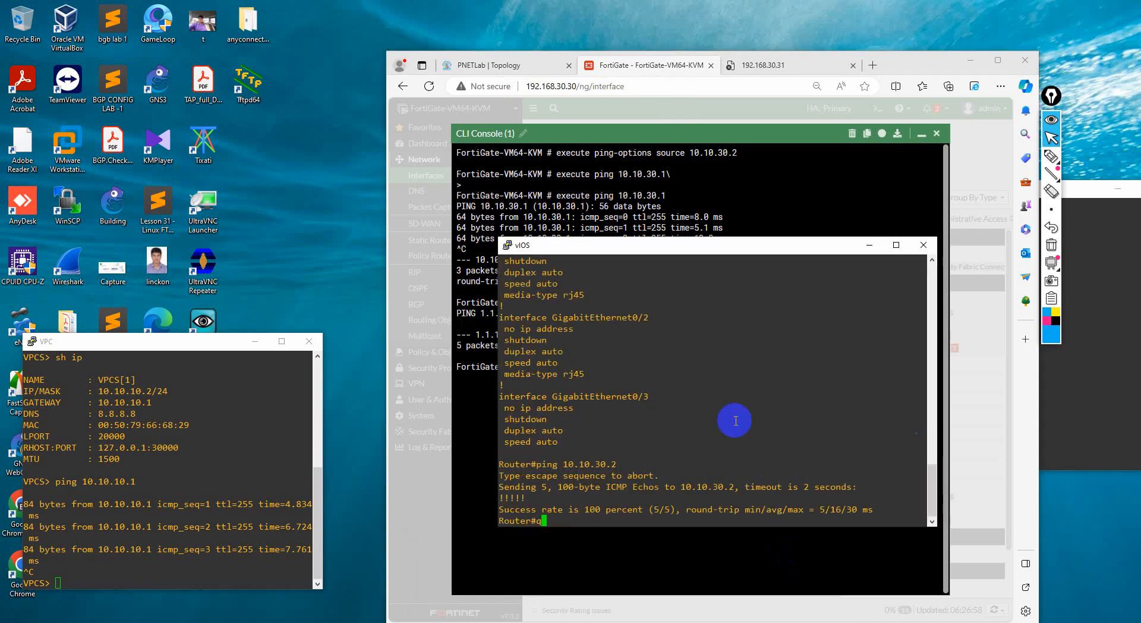
type("conf")
key("Tab")
type("ter")
key("Tab")
key("Return")
type("\\")
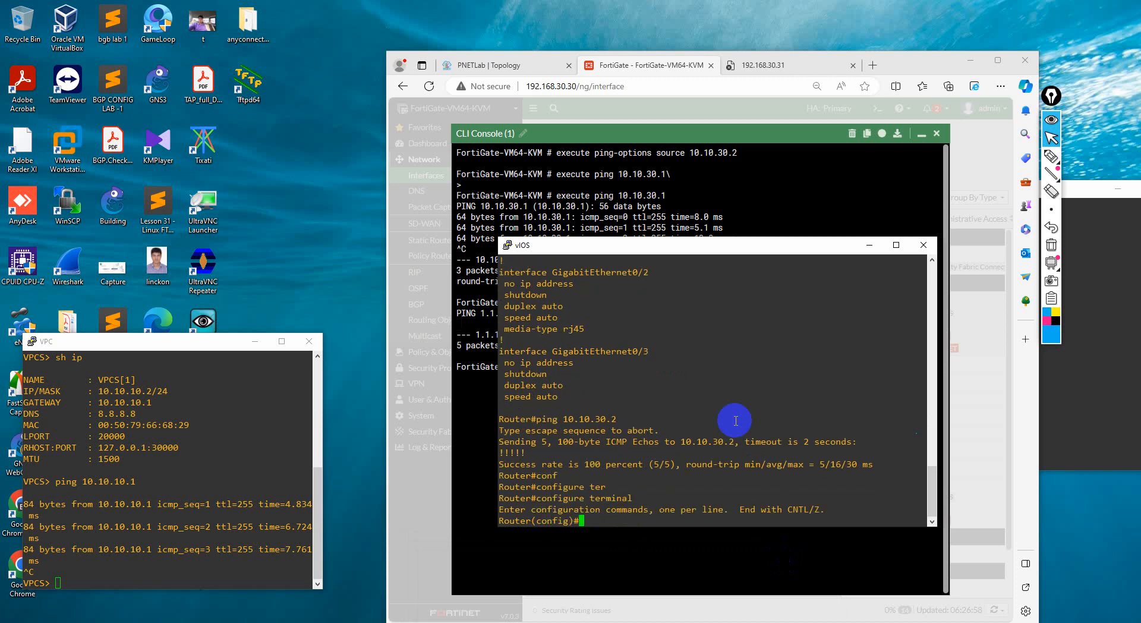
Enter interface Loopback1 configuration by reusing the interface line from the router's configuration listing
scroll(736, 421, "up", 8)
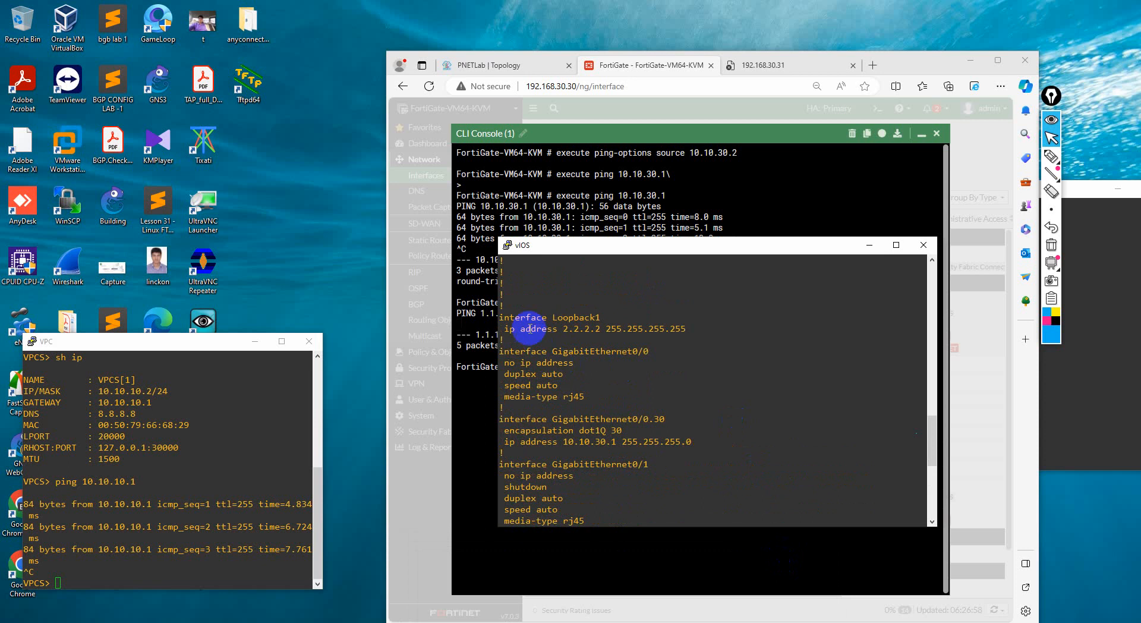
left_click_drag(499, 318, 596, 317)
right_click(599, 319)
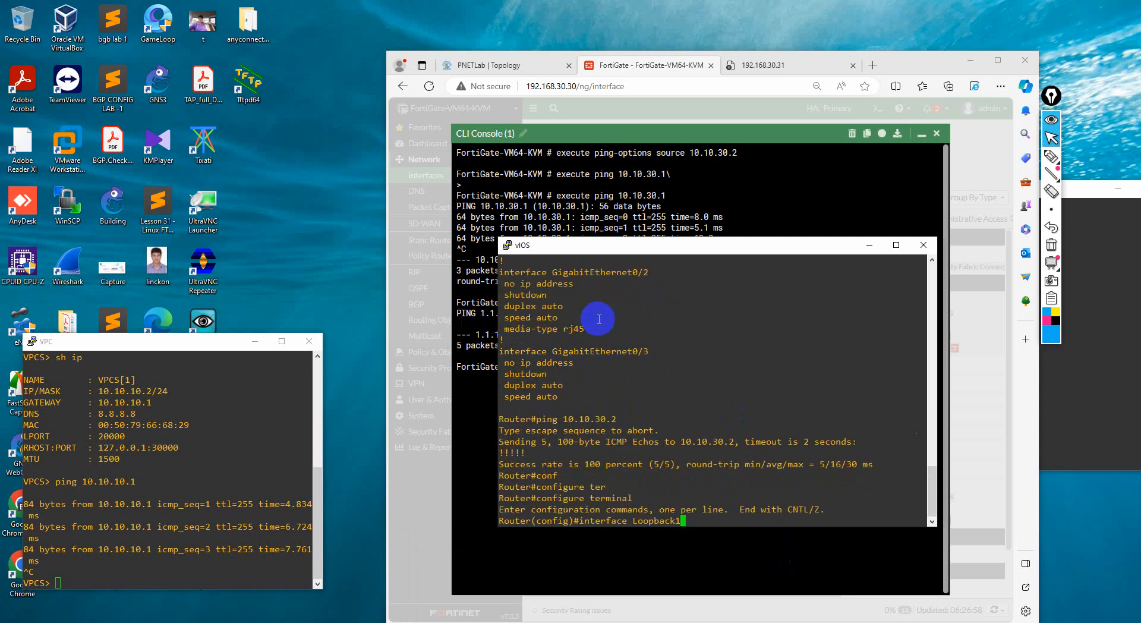
key("Return")
Try to remove ip address 10.10.30.1 255.255.255.0 from Loopback1
scroll(603, 312, "up", 4)
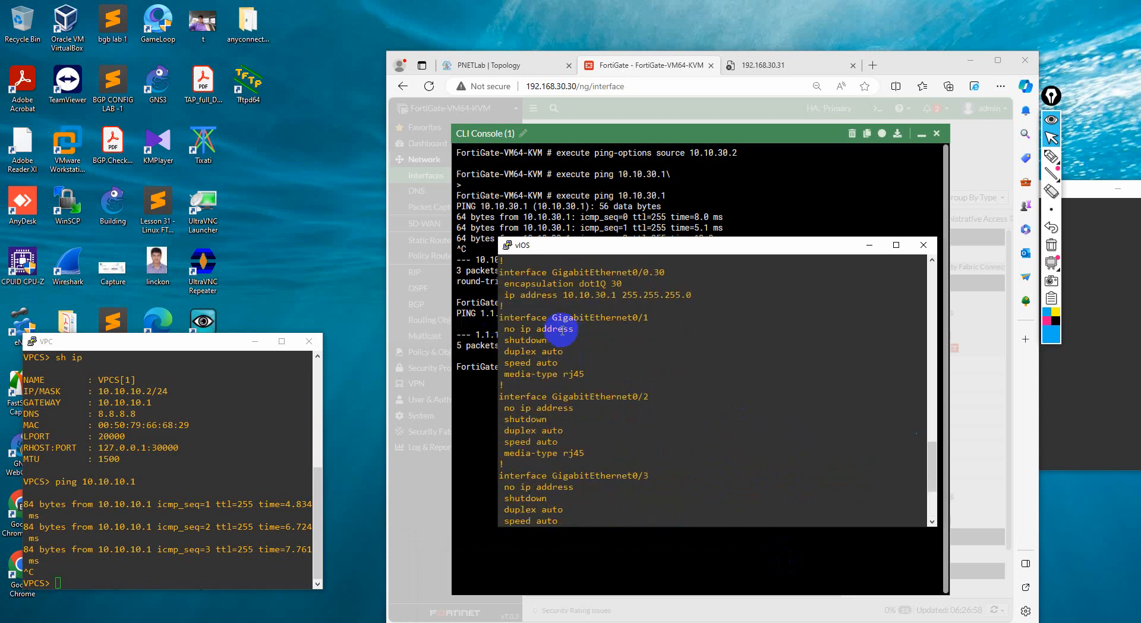
left_click_drag(501, 295, 719, 299)
key("super+c")
type("no")
right_click(695, 303)
key("Return")
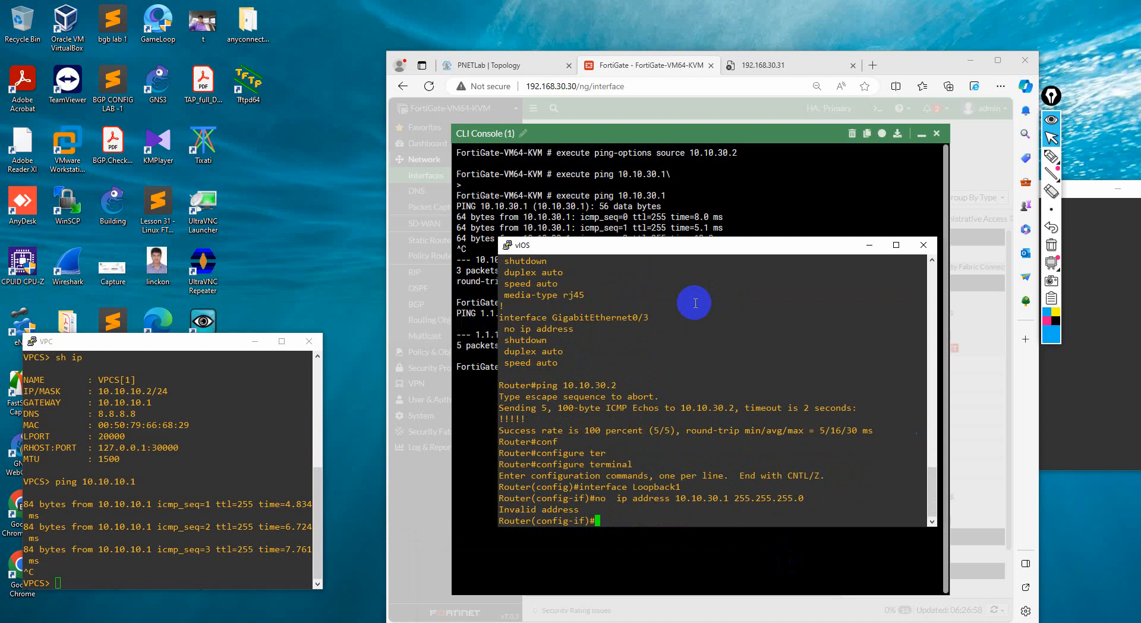
key("Return")
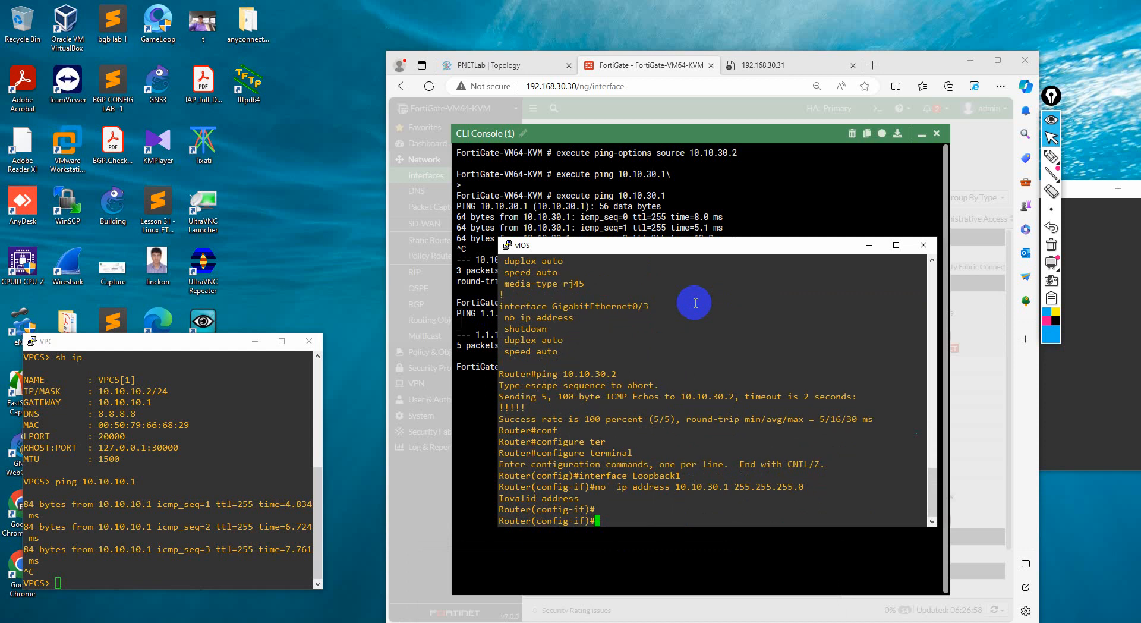
Remove ip address 2.2.2.2 255.255.255.255 from Loopback1 by correcting the previous no ip address command
key("Up")
key("BackSpace")
key("BackSpace")
key("BackSpace")
key("BackSpace")
key("BackSpace")
key("BackSpace")
key("BackSpace")
key("BackSpace")
key("BackSpace")
key("BackSpace")
key("BackSpace")
key("BackSpace")
key("BackSpace")
key("BackSpace")
key("BackSpace")
key("BackSpace")
key("BackSpace")
key("BackSpace")
key("BackSpace")
key("BackSpace")
scroll(550, 337, "up", 5)
triple_click(563, 394)
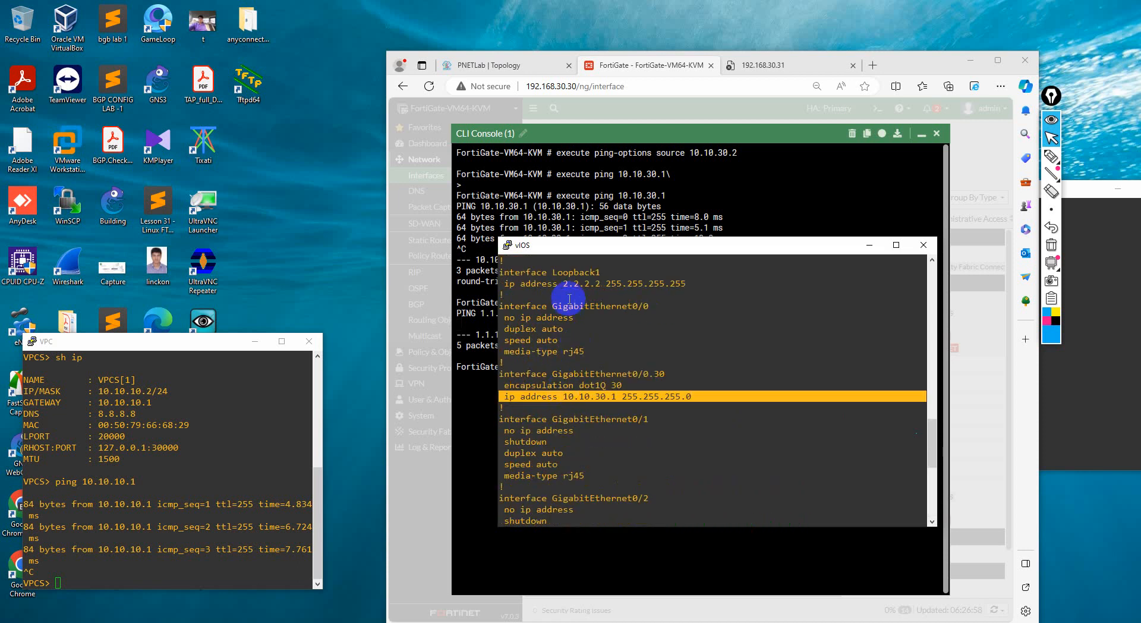
left_click_drag(501, 283, 687, 286)
right_click(688, 286)
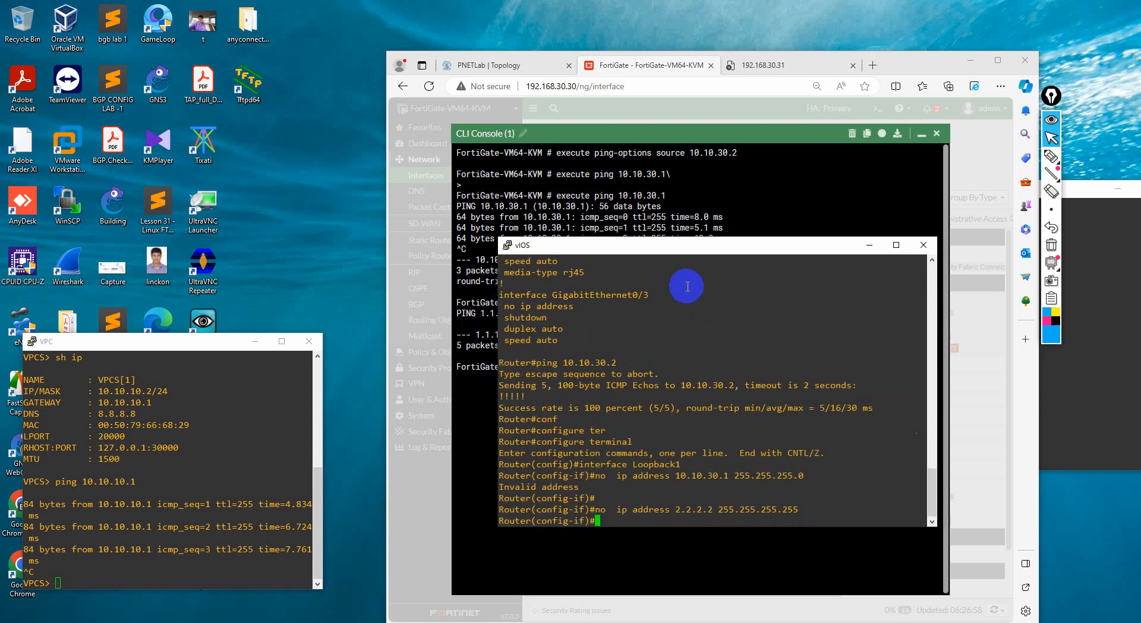
key("Return")
key("Return")
key("Return")
key("Return")
key("Return")
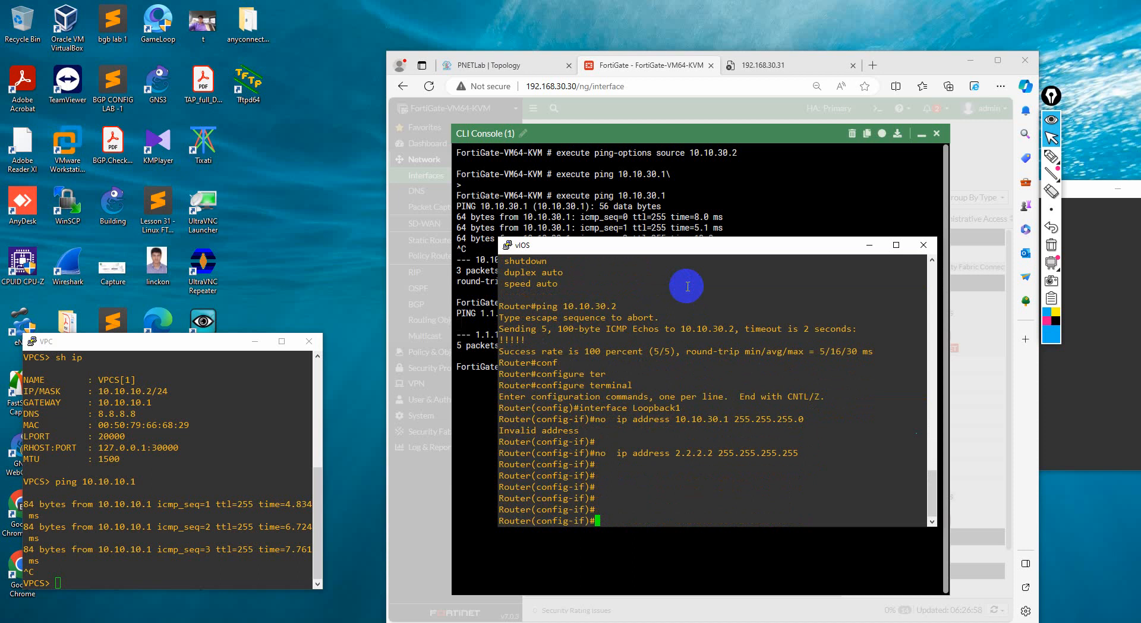
Assign ip address 1.1.1.1 255.255.255.255 to the router's Loopback1 interface
key("Up")
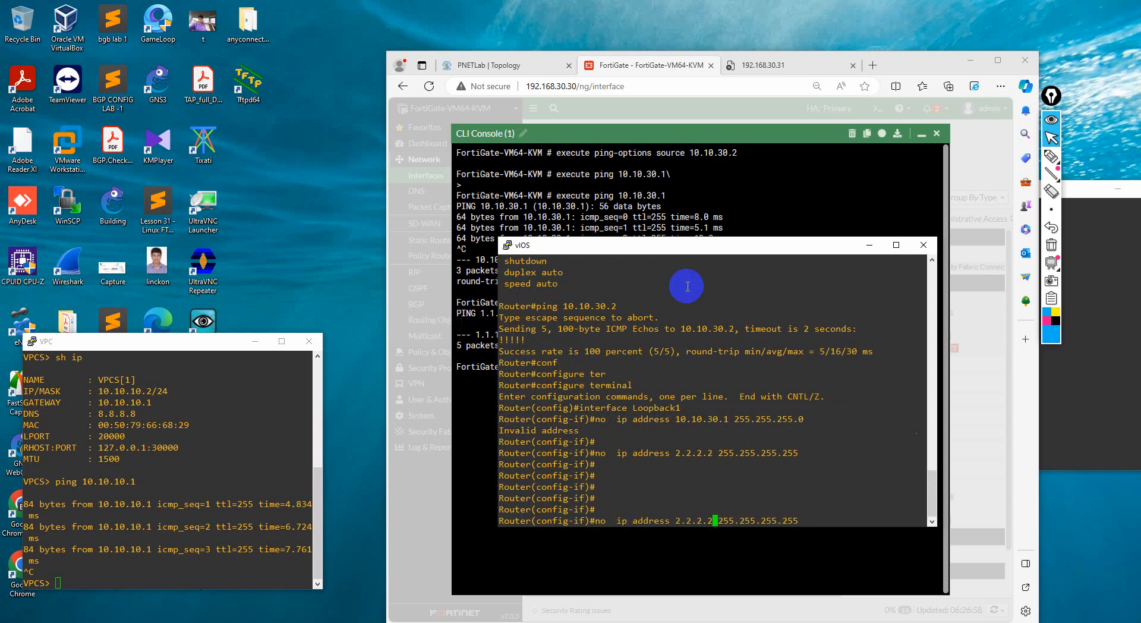
key("Right")
key("BackSpace")
key("BackSpace")
key("BackSpace")
key("BackSpace")
key("BackSpace")
key("BackSpace")
key("BackSpace")
type("1.1.1.12")
key("BackSpace")
key("BackSpace")
key("BackSpace")
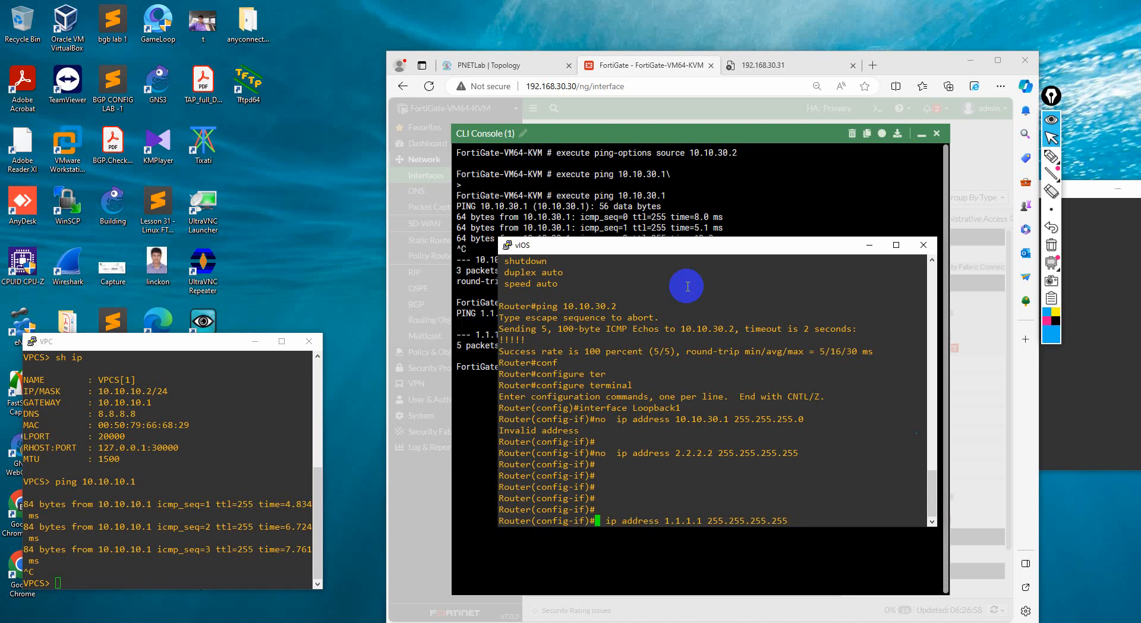
key("Return")
Exit interface and global configuration modes, and save the router configuration with write
type("exi")
key("Tab")
key("Return")
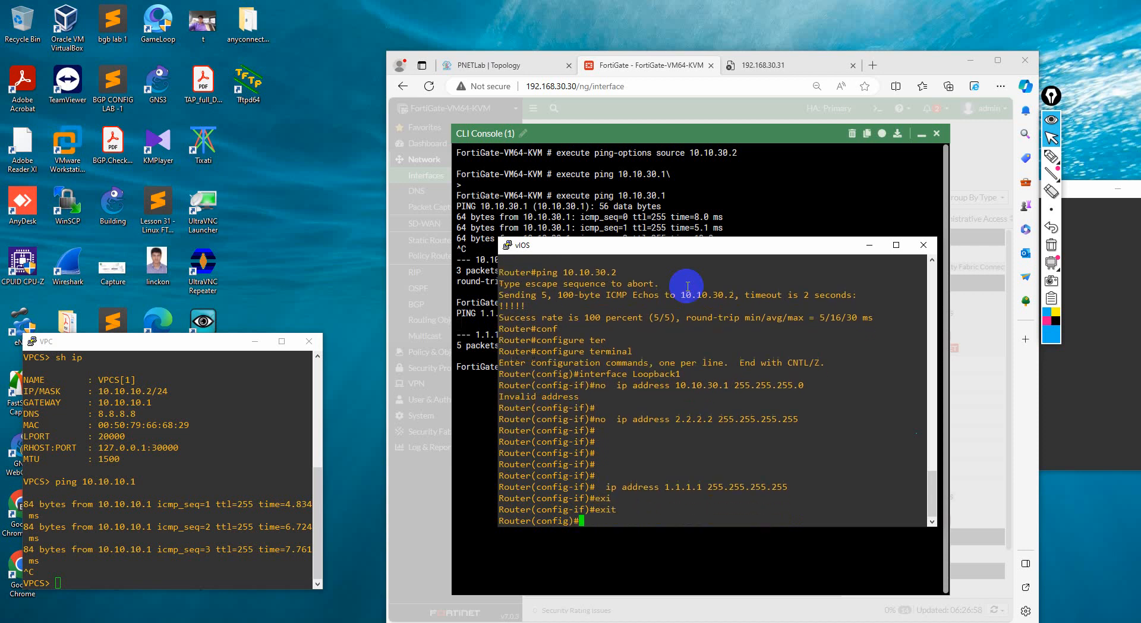
type("ex")
key("Tab")
type("i")
key("Tab")
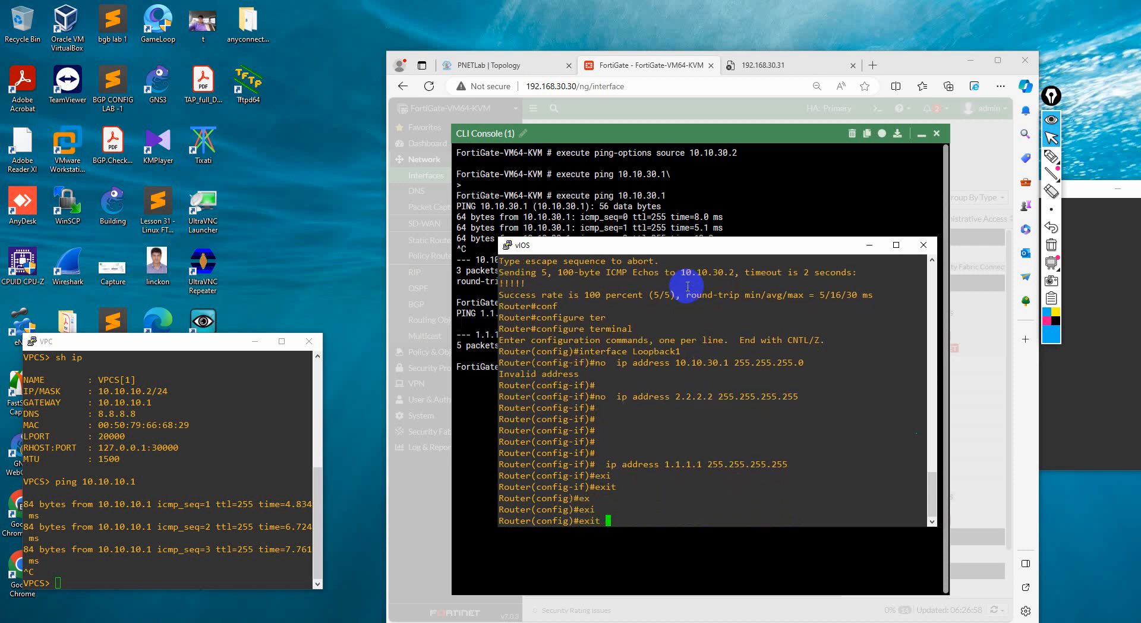
key("Return")
type("wr")
key("Tab")
key("Return")
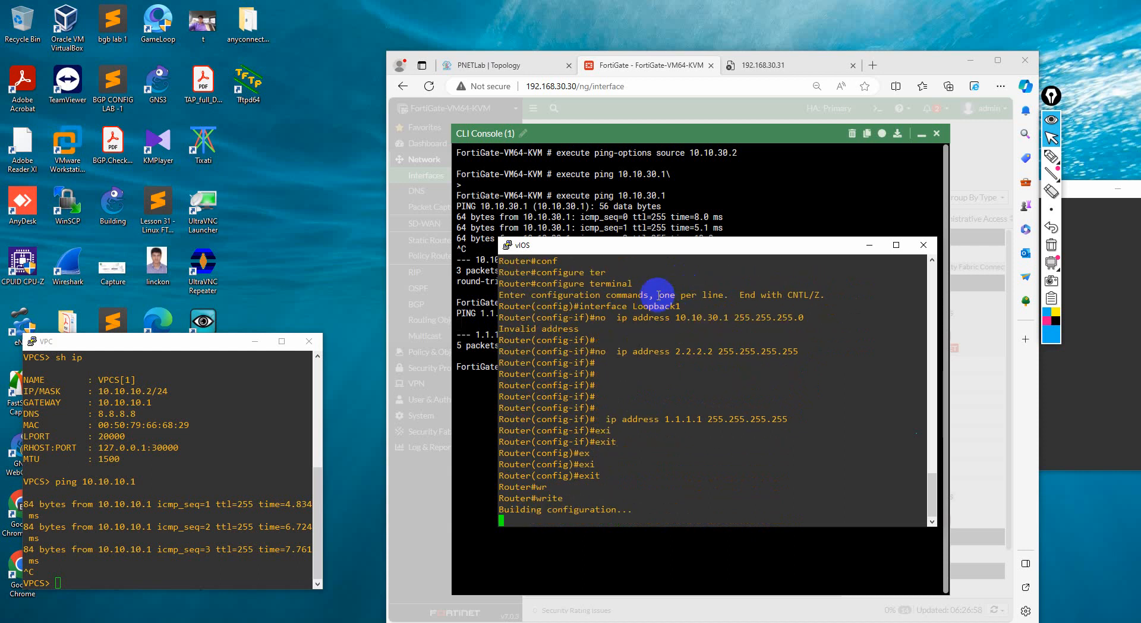
Repeat execute ping 1.1.1.1 on the FortiGate and stop it after a few replies
left_click(491, 384)
key("Up")
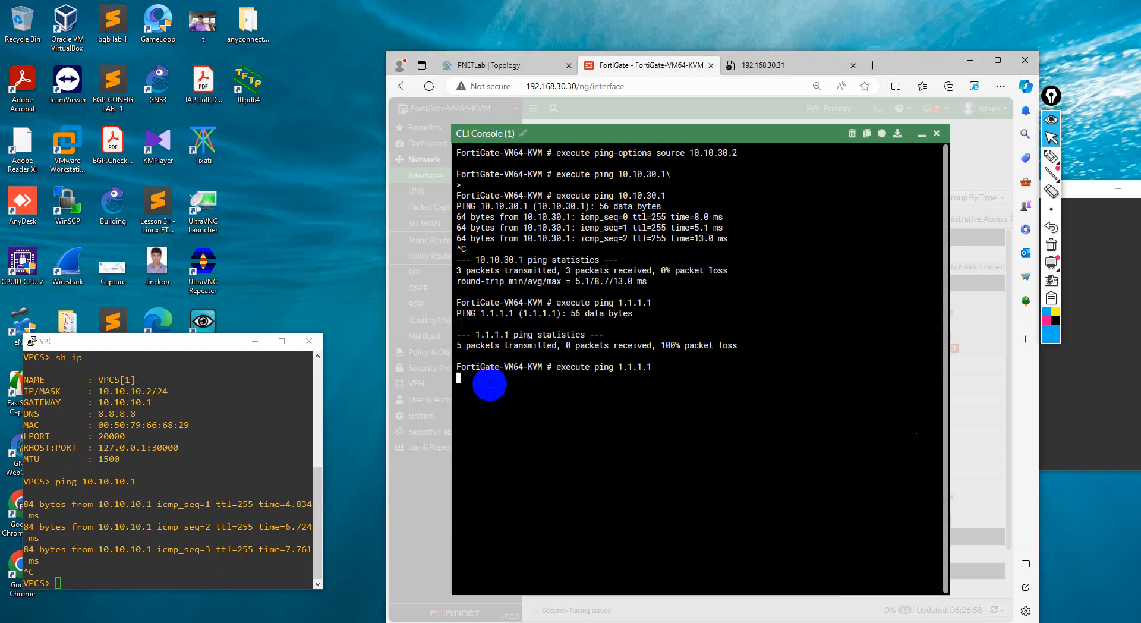
key("ctrl+c")
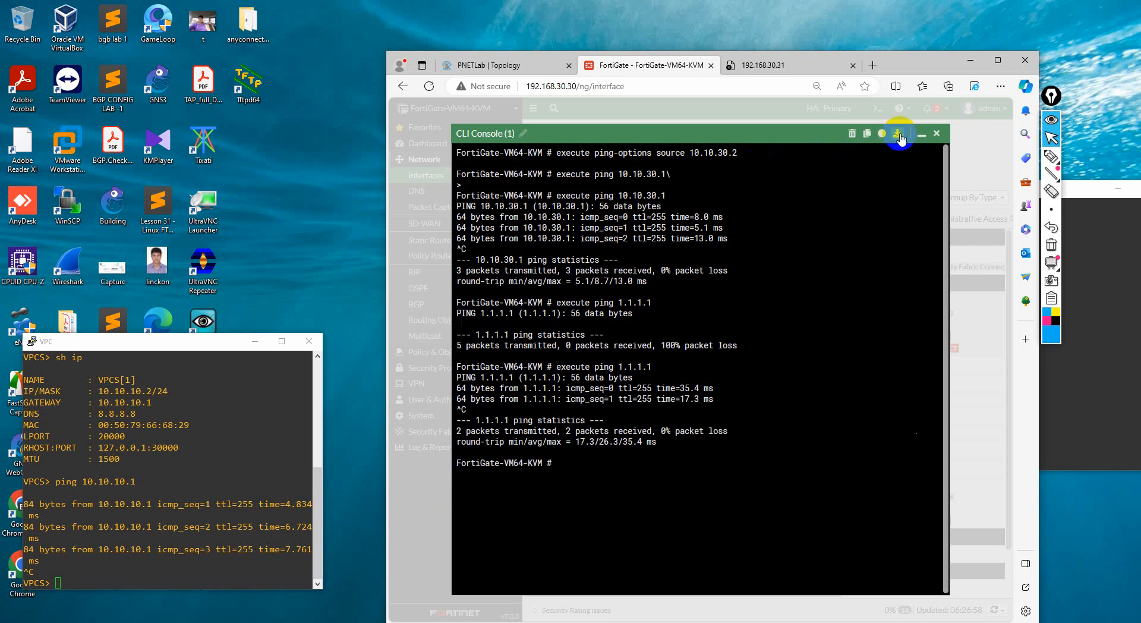
Minimize the CLI console and review the FortiGate's static routes, including the default route's LAN30 interface details
left_click(918, 134)
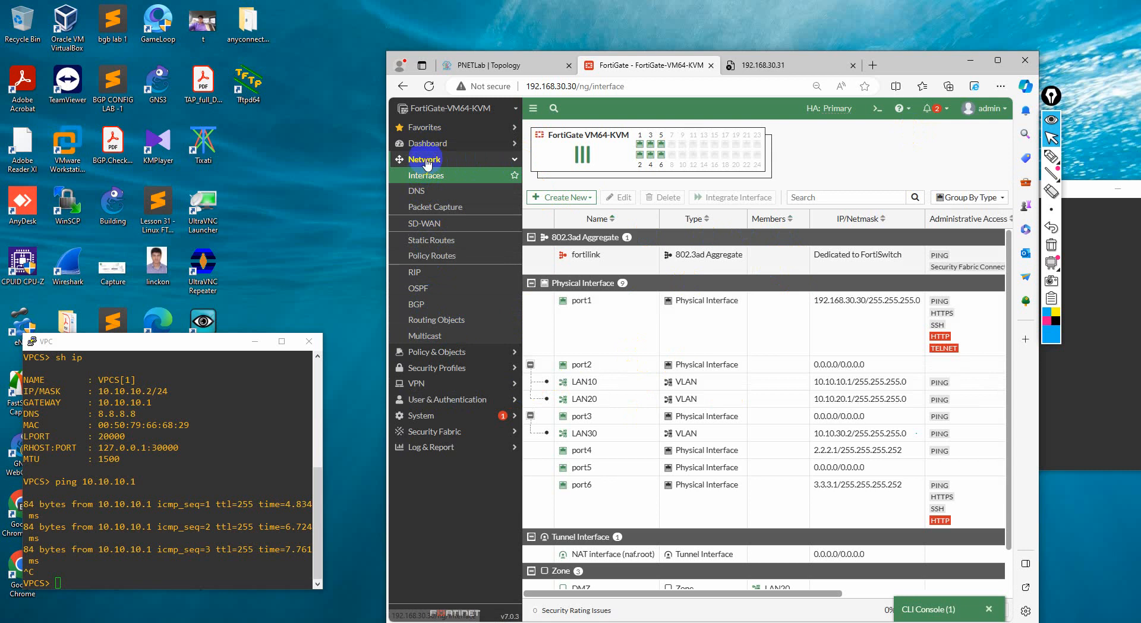
left_click(427, 240)
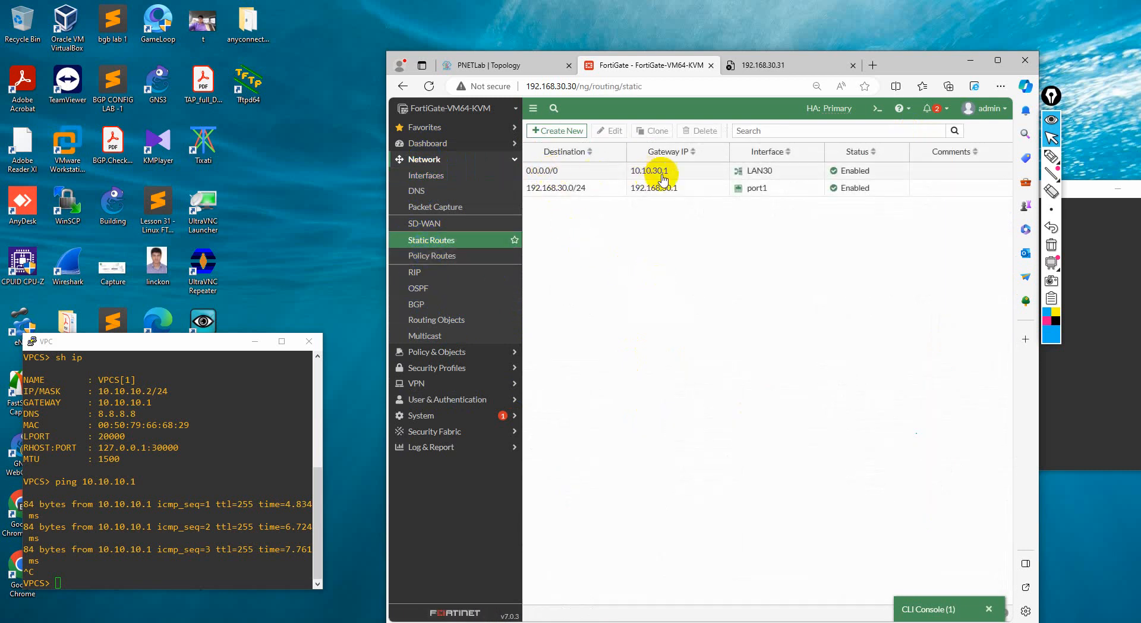
mouse_move(754, 171)
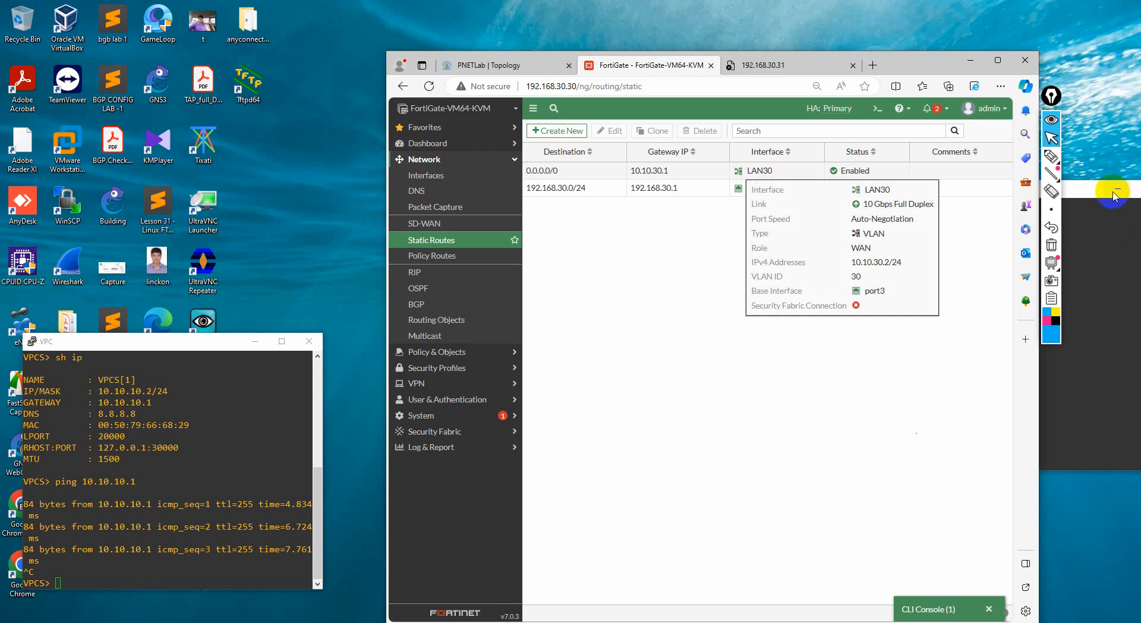
Return to the PNETLab topology and draw a freehand arrow from the port1-port3 Fortinet linked to Win up towards the vIOS router
left_click(1052, 156)
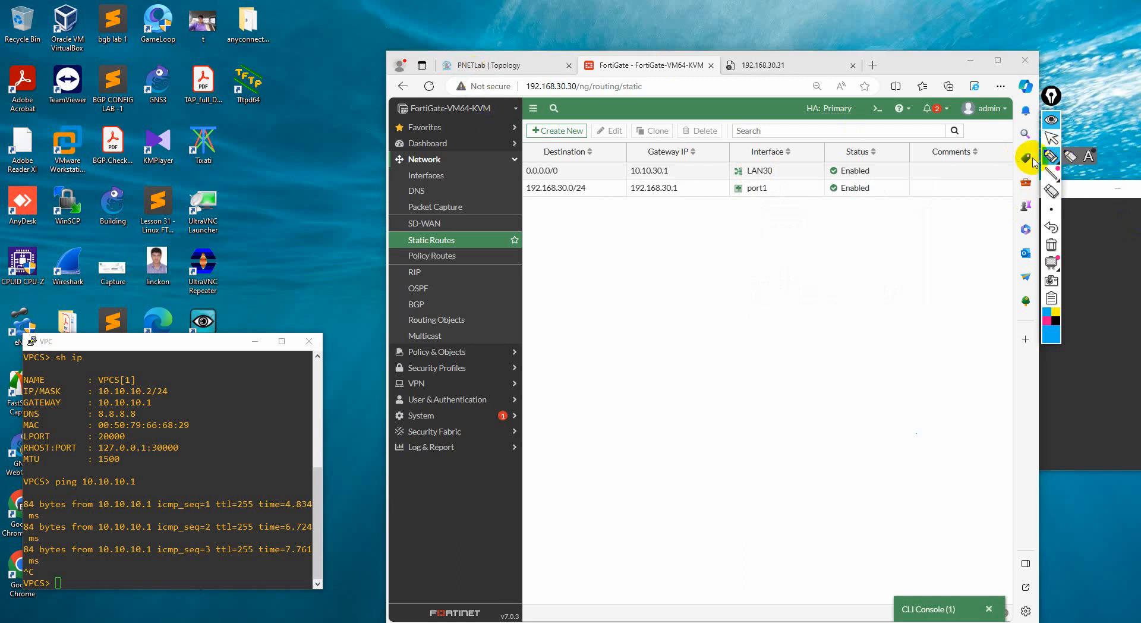
left_click(1052, 138)
left_click(476, 65)
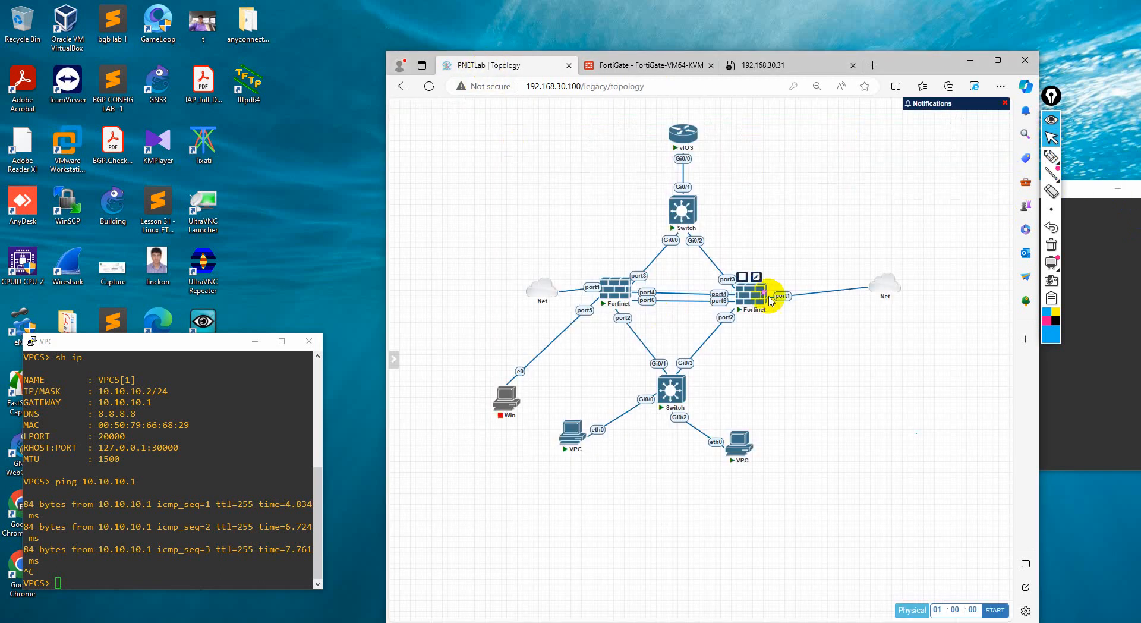
left_click(1051, 157)
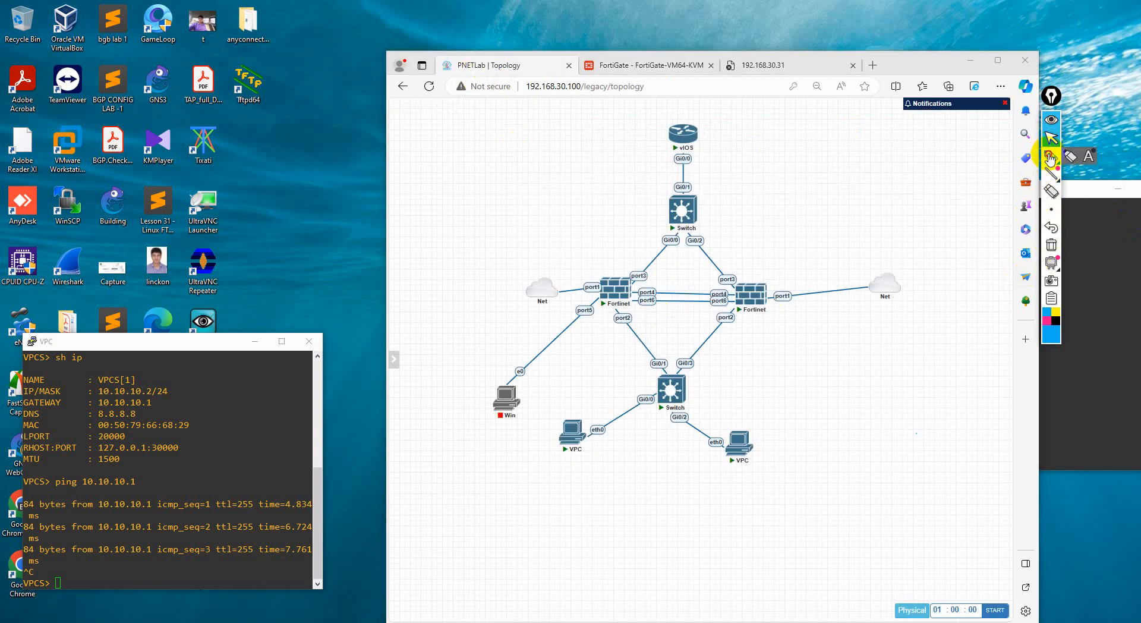
mouse_move(598, 274)
left_mouse_down()
mouse_move(649, 255)
mouse_move(657, 164)
left_mouse_up()
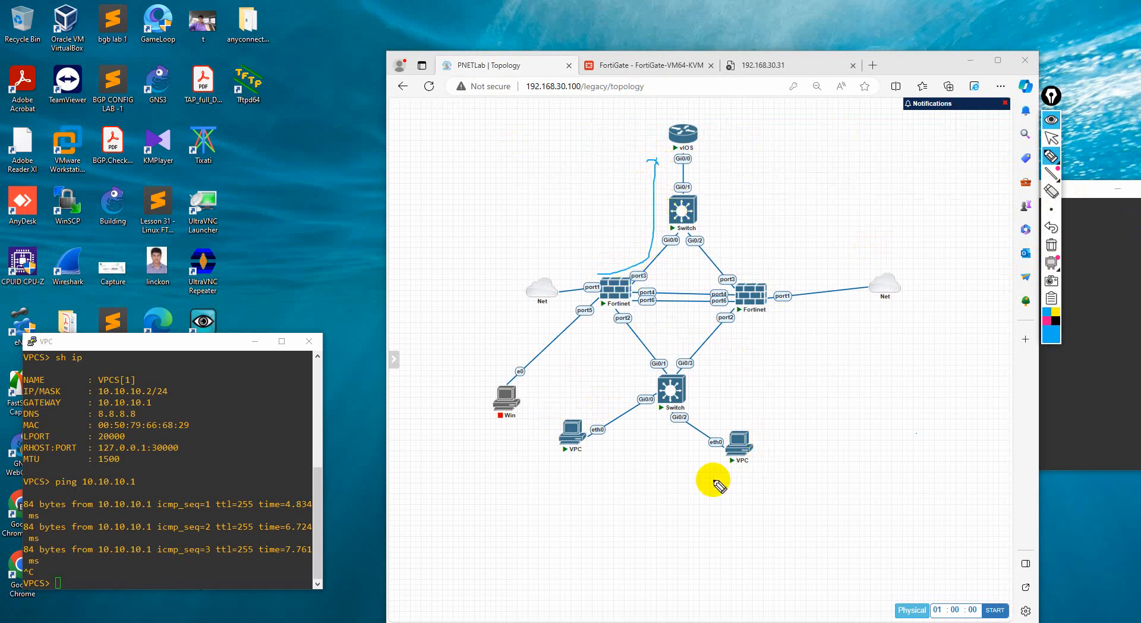
Circle and label the VPC on switch port Gi0/0, and draw its path through the switch and Fortinet to the vIOS router
left_click_drag(568, 408, 573, 408)
mouse_move(576, 470)
left_mouse_down()
mouse_move(577, 488)
mouse_move(610, 476)
mouse_move(602, 463)
mouse_move(655, 344)
mouse_move(657, 148)
mouse_move(679, 120)
left_mouse_up()
mouse_move(1055, 155)
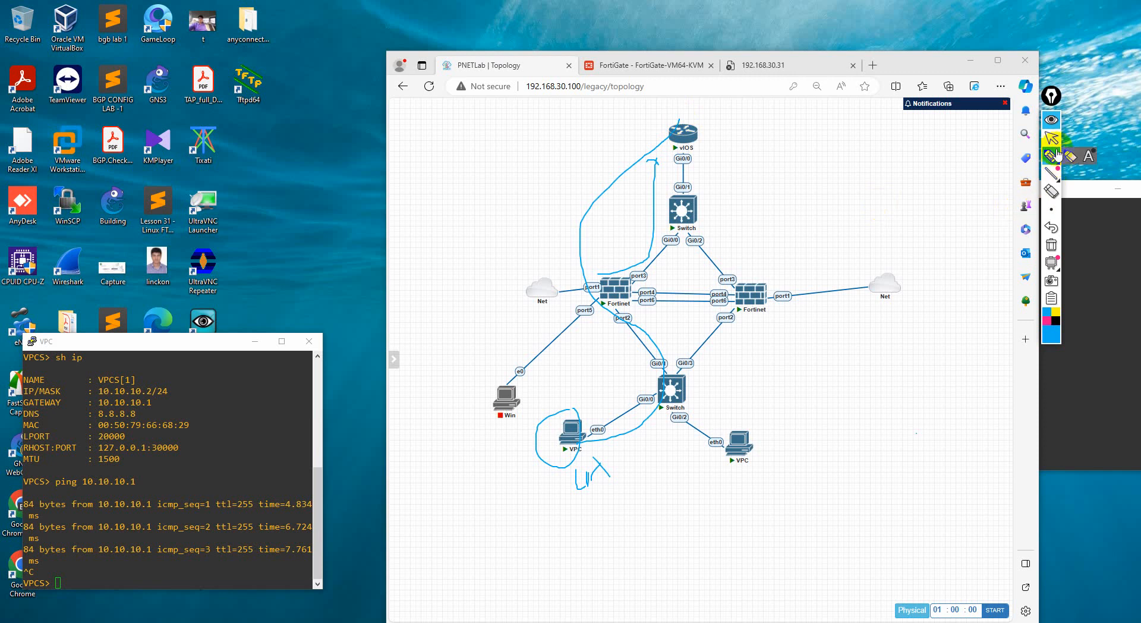
Clear the drawn annotations from the topology and start a continuous ping from the VPC console with ping 1.1.1.1 -t
left_click(1052, 245)
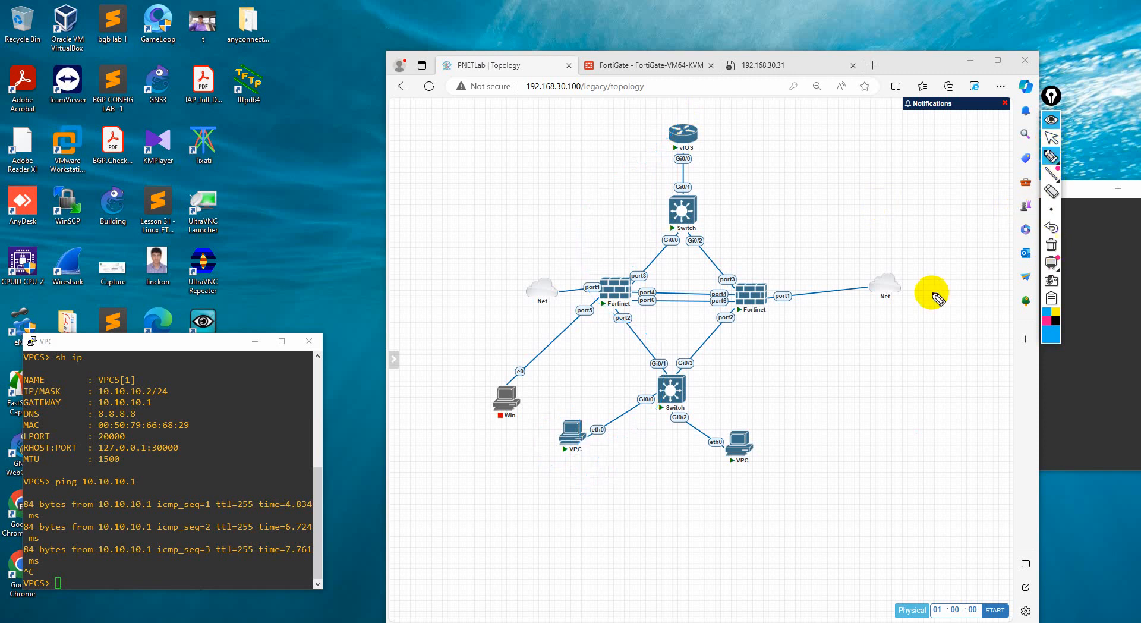
left_click(1047, 141)
left_click(239, 552)
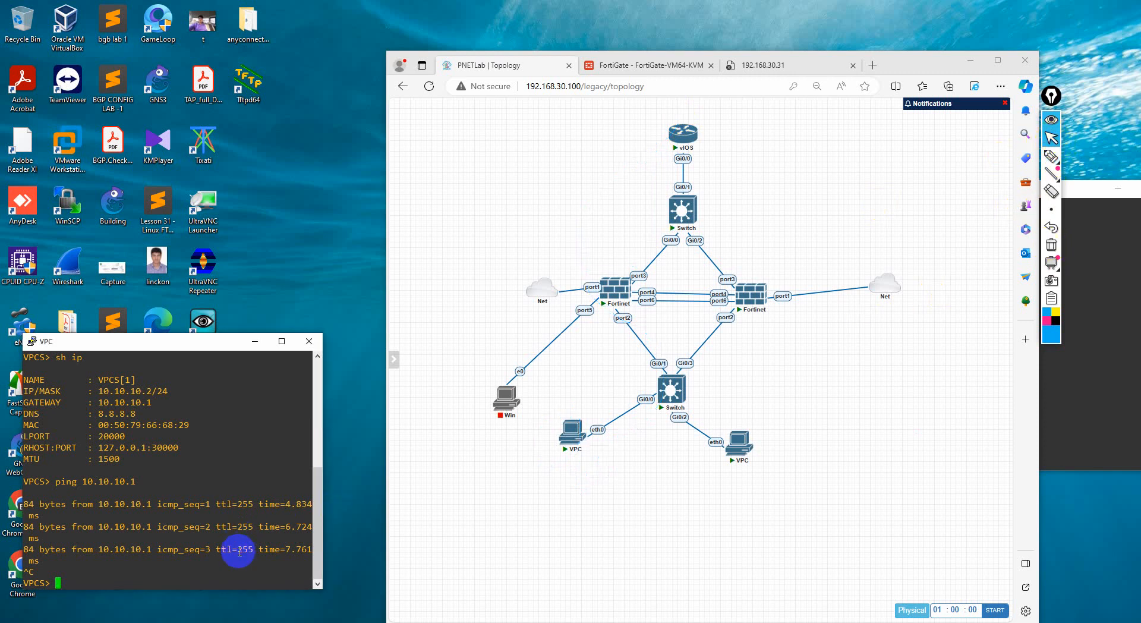
type("sh ip")
type("t")
key("Return")
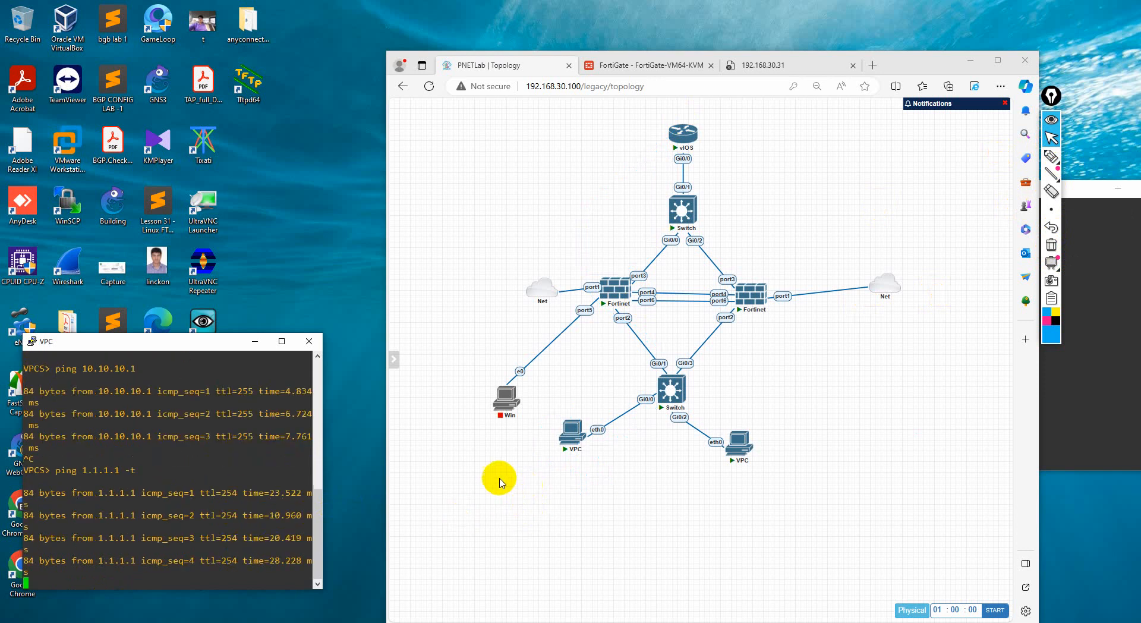
Switch to the vIOS router console and display its routing table with sh ip route
mouse_move(618, 303)
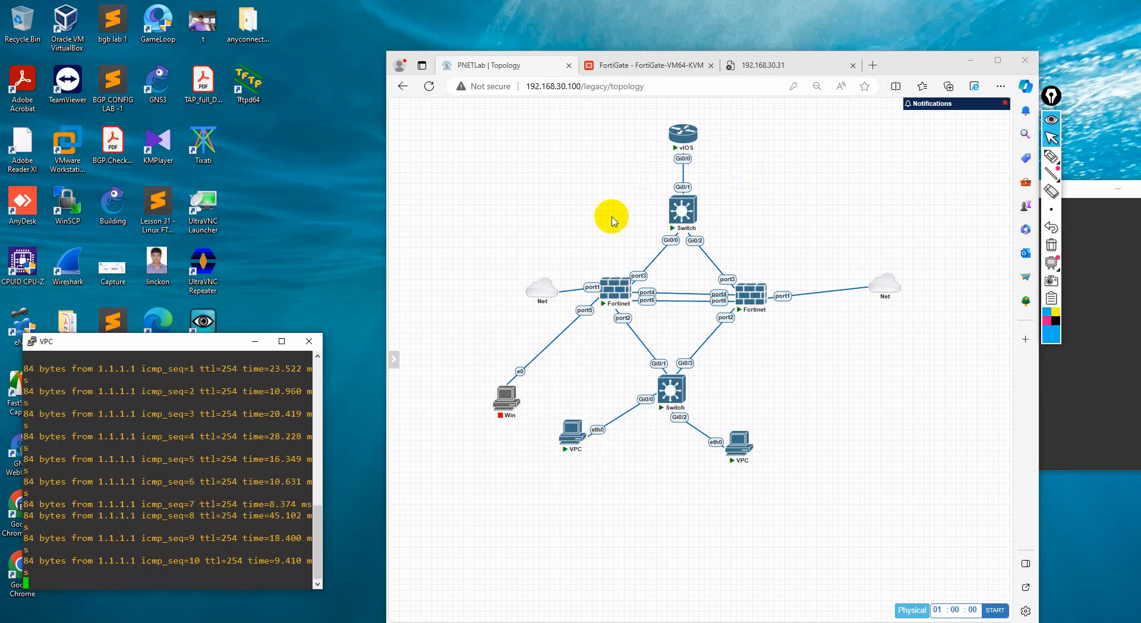
mouse_move(685, 137)
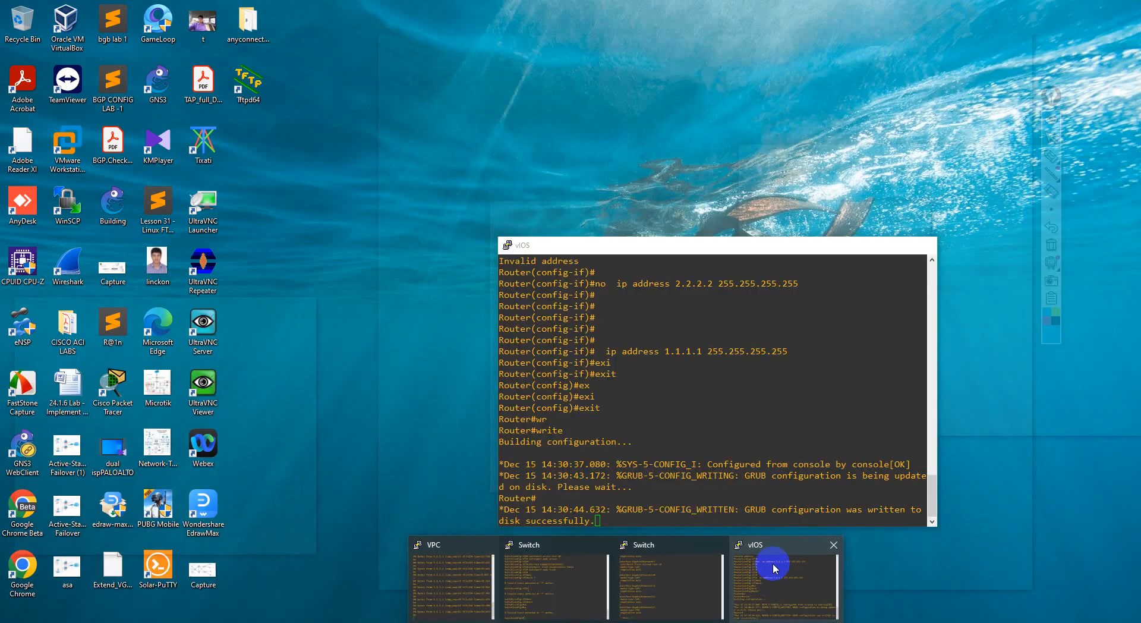
left_click(778, 559)
key("Return")
key("Return")
key("Return")
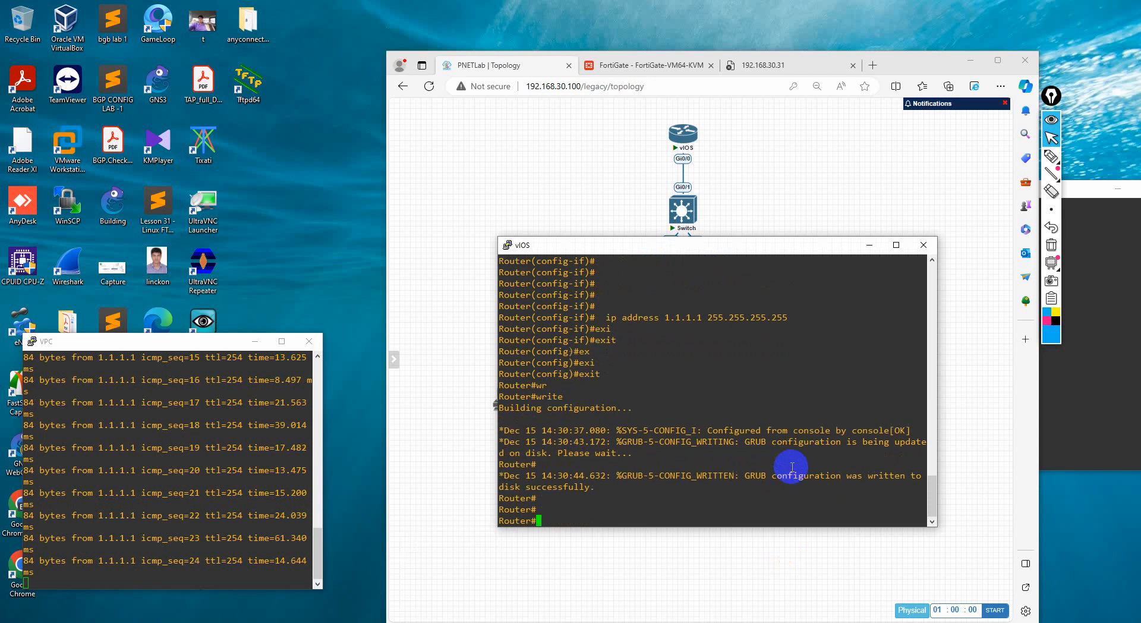
type("sh i")
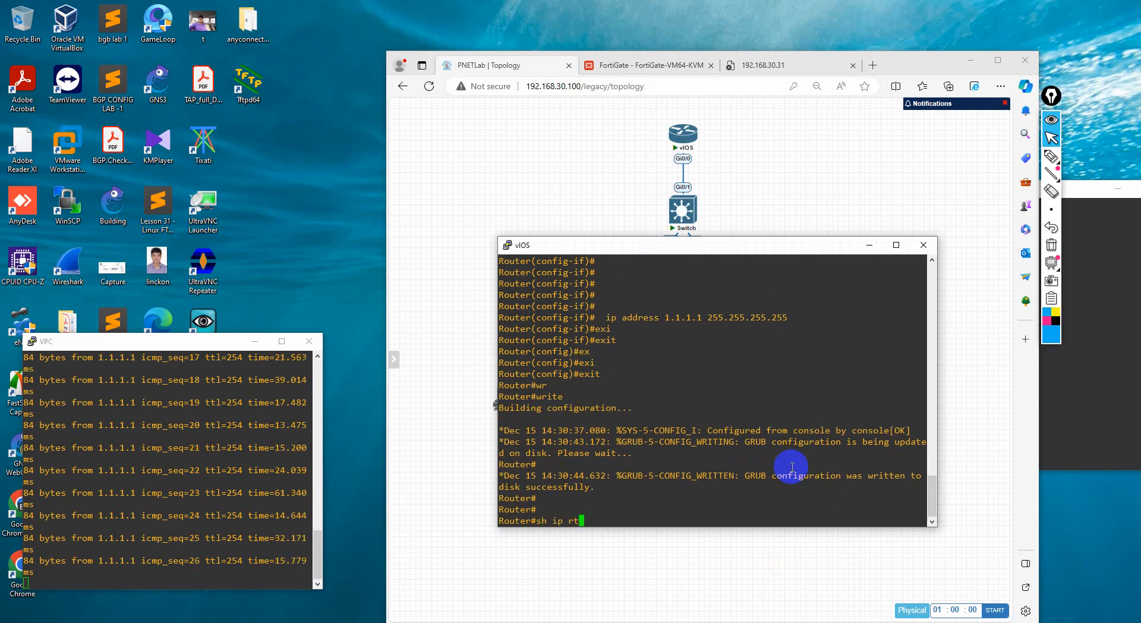
type("p rout")
key("Tab")
key("Return")
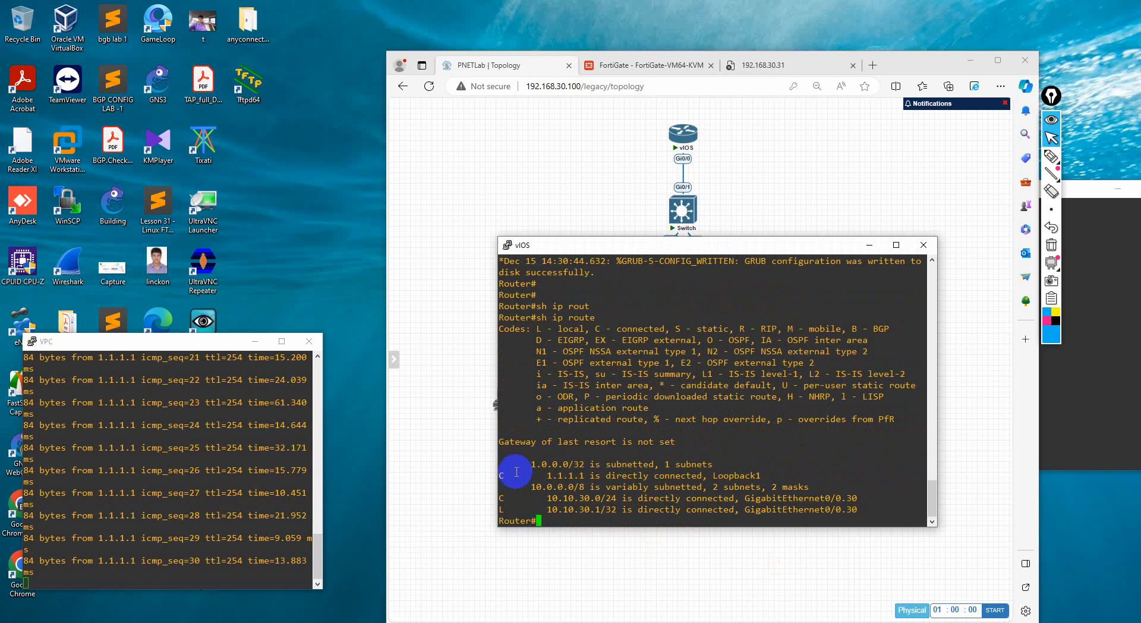
Highlight the Loopback1 and GigabitEthernet0/0.30 entries in the routing table, and close the vIOS console session
left_click_drag(520, 464, 614, 510)
left_click(614, 510)
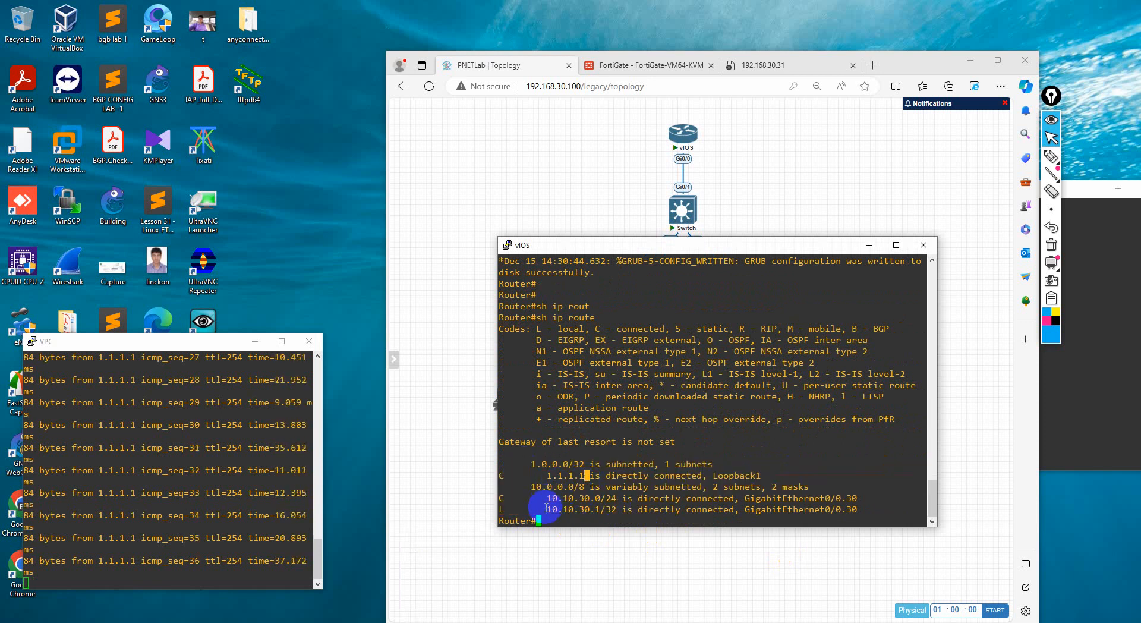
left_click_drag(546, 509, 695, 508)
left_click(671, 506)
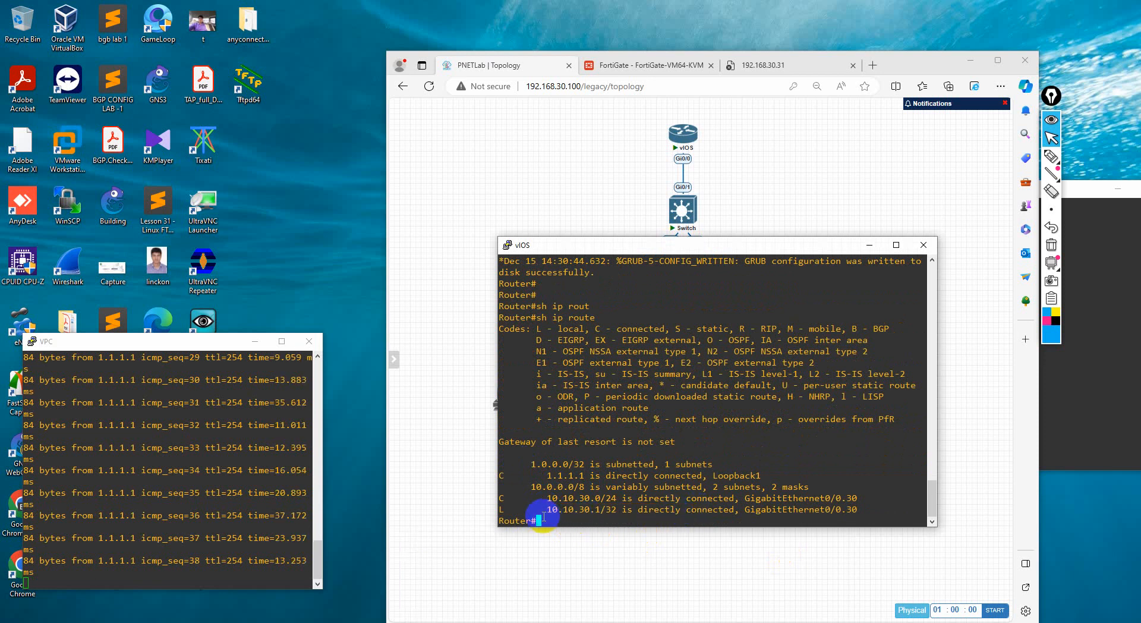
left_click_drag(542, 516, 614, 515)
left_click(612, 513)
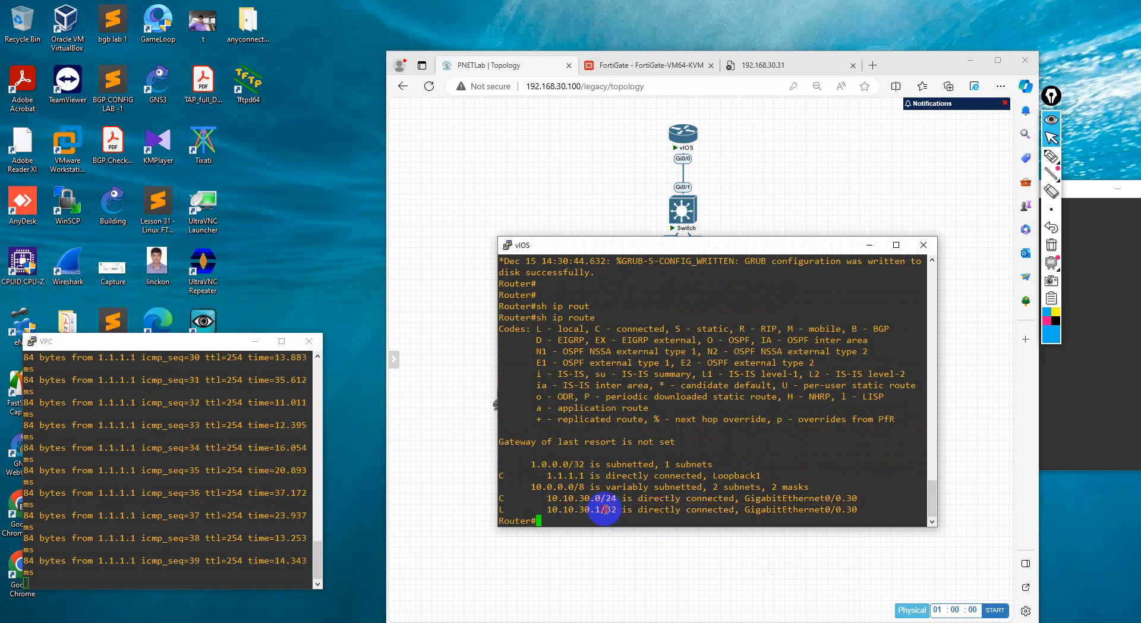
left_click(925, 245)
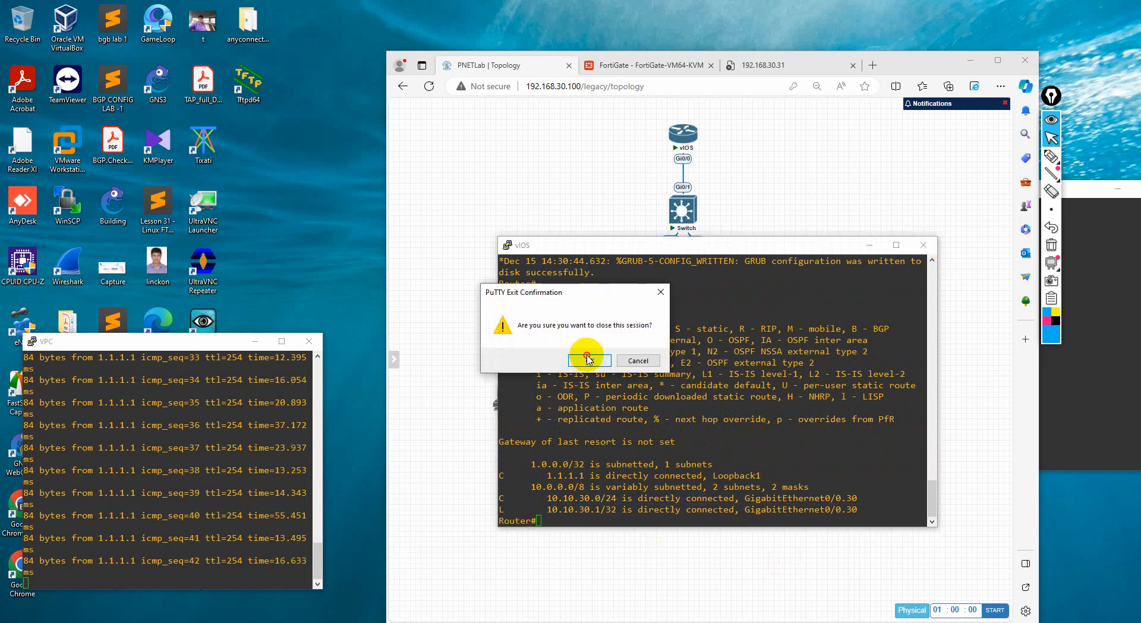
left_click(593, 356)
Go to the FortiGate's firewall policies, move the VPC console clear of the browser, and open the INTO OUT policy for editing
left_click(617, 65)
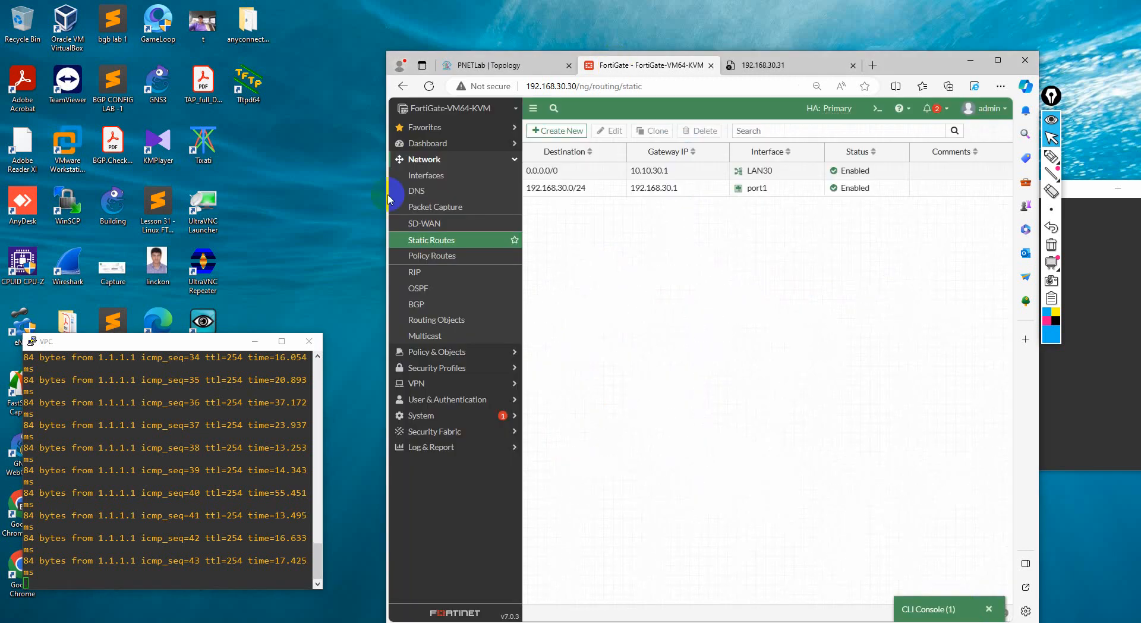
left_click(424, 159)
left_click(427, 143)
left_click(427, 143)
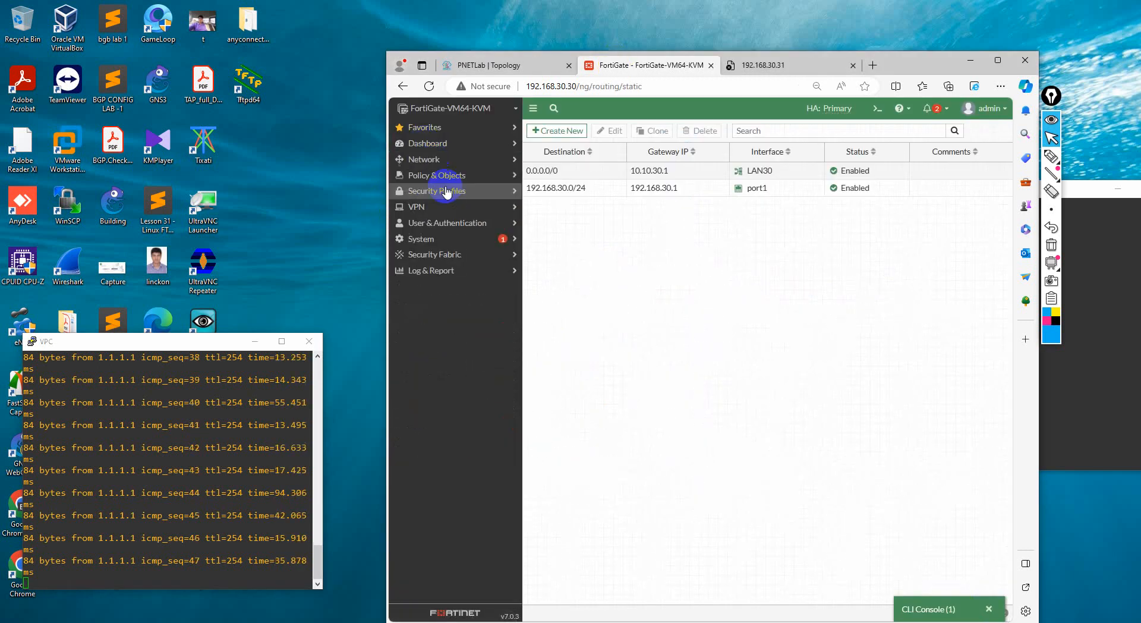
left_click(431, 176)
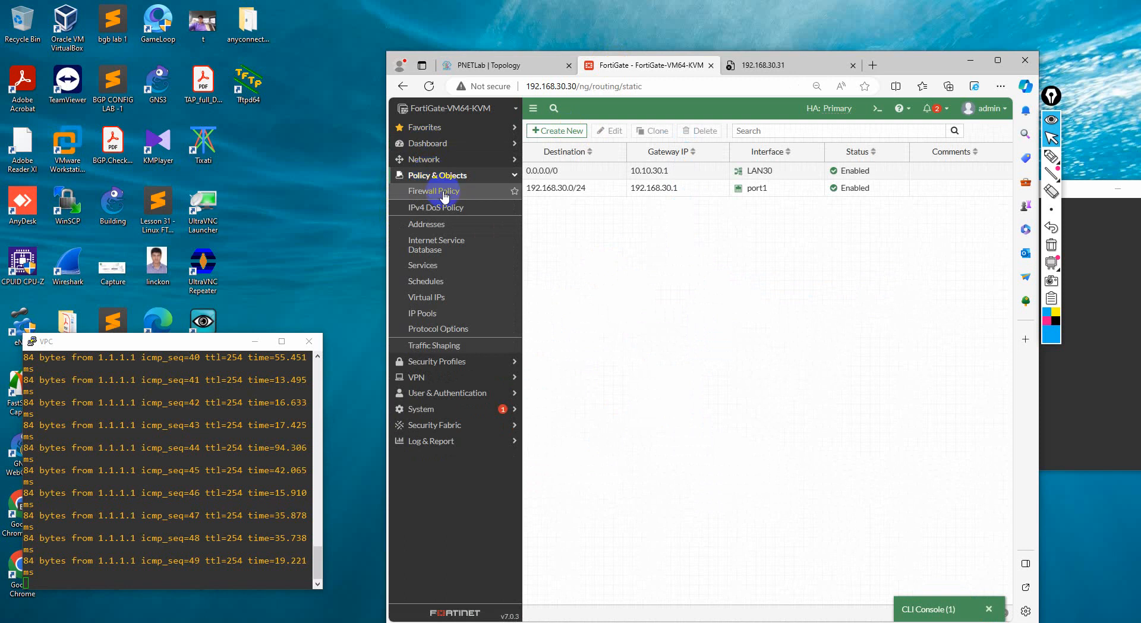
left_click(437, 191)
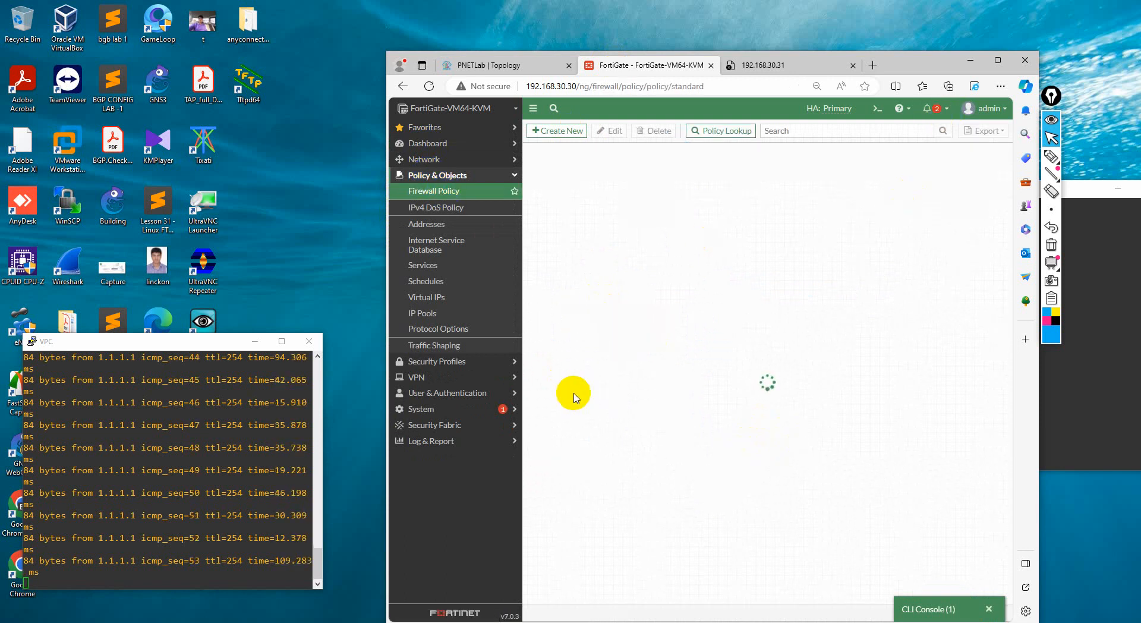
left_click_drag(205, 344, 260, 329)
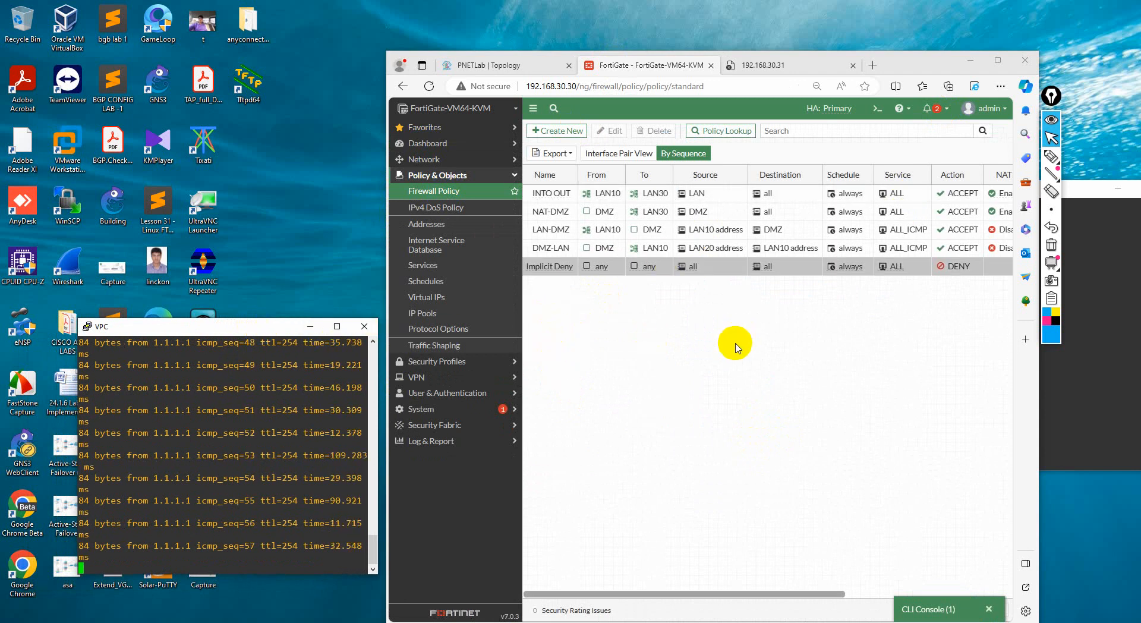
double_click(543, 196)
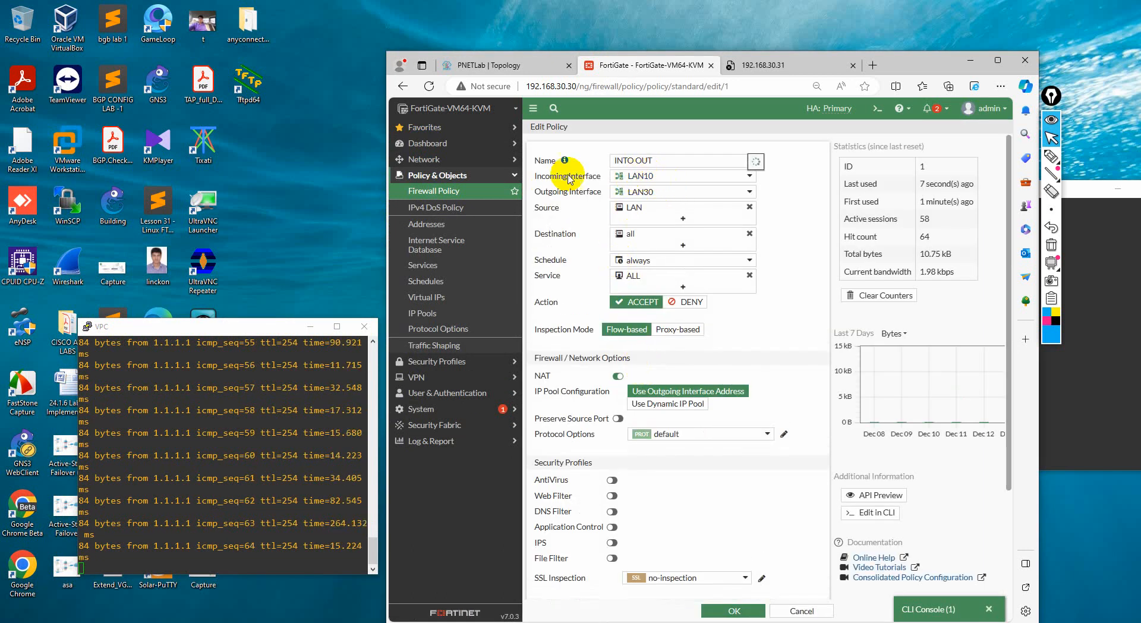
Review the INTO OUT policy's incoming LAN10 and outgoing LAN30 interface details against the PNETLab topology
mouse_move(652, 182)
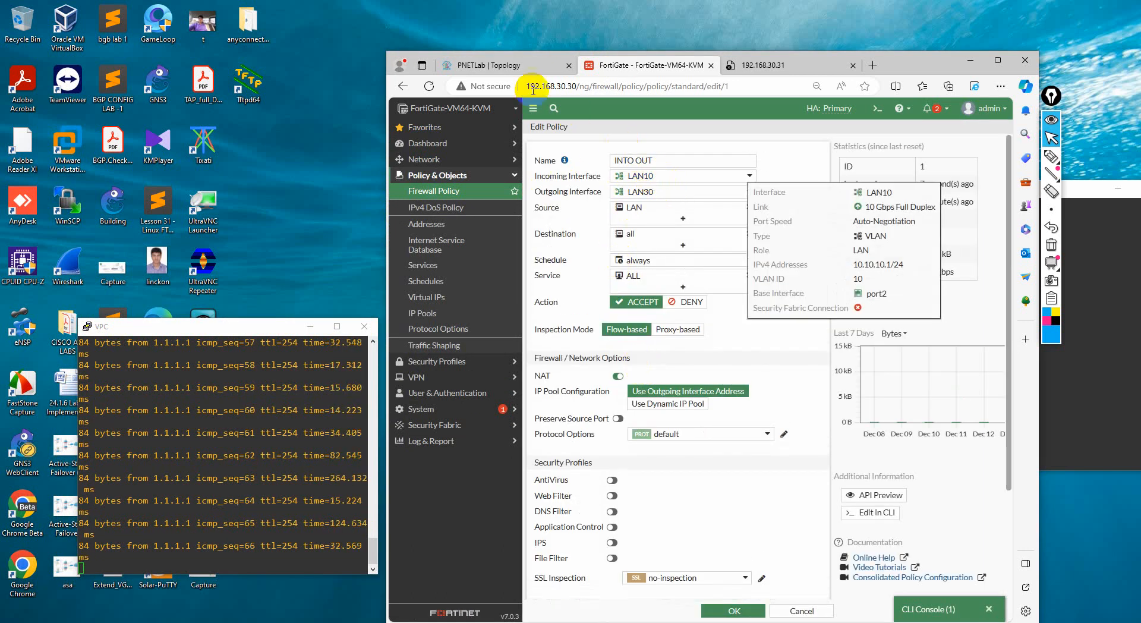
left_click(499, 66)
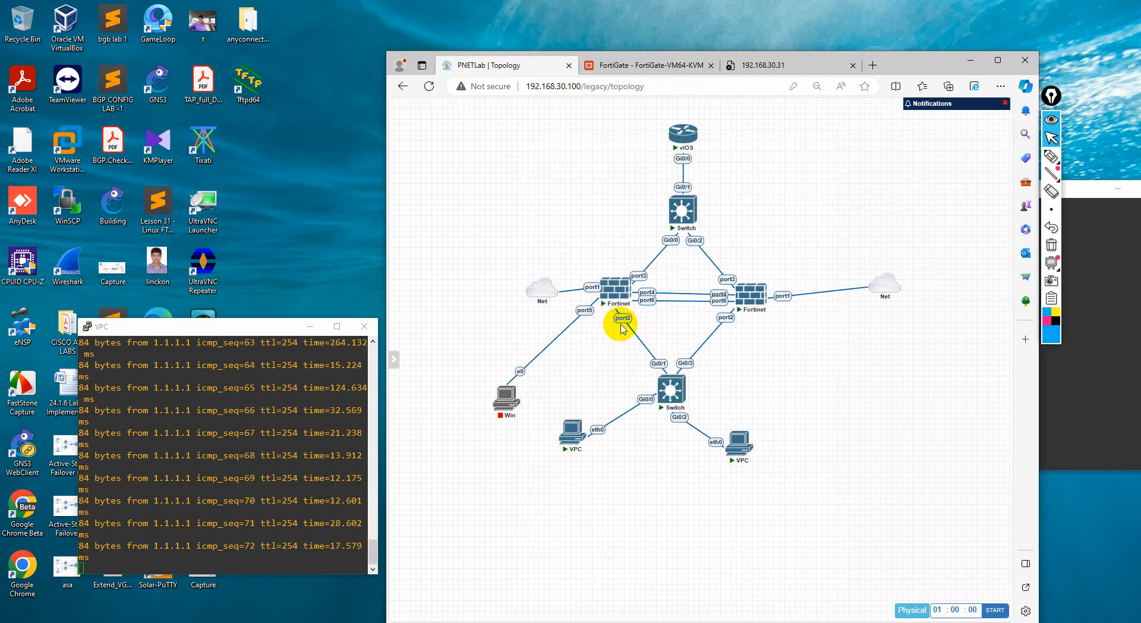
left_click(612, 66)
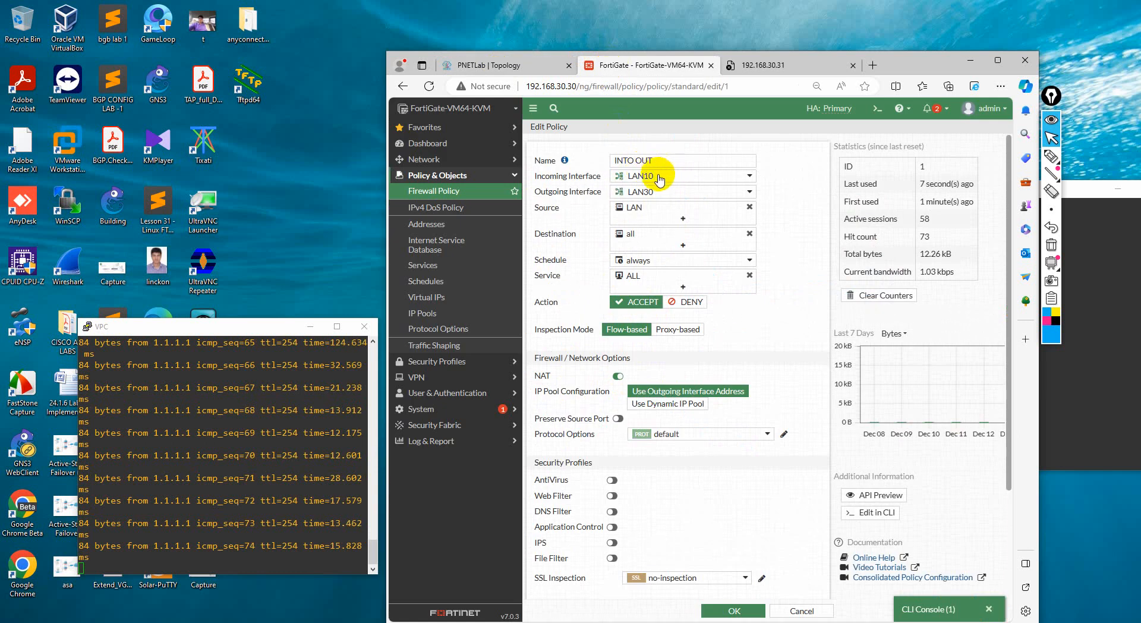
left_click(531, 66)
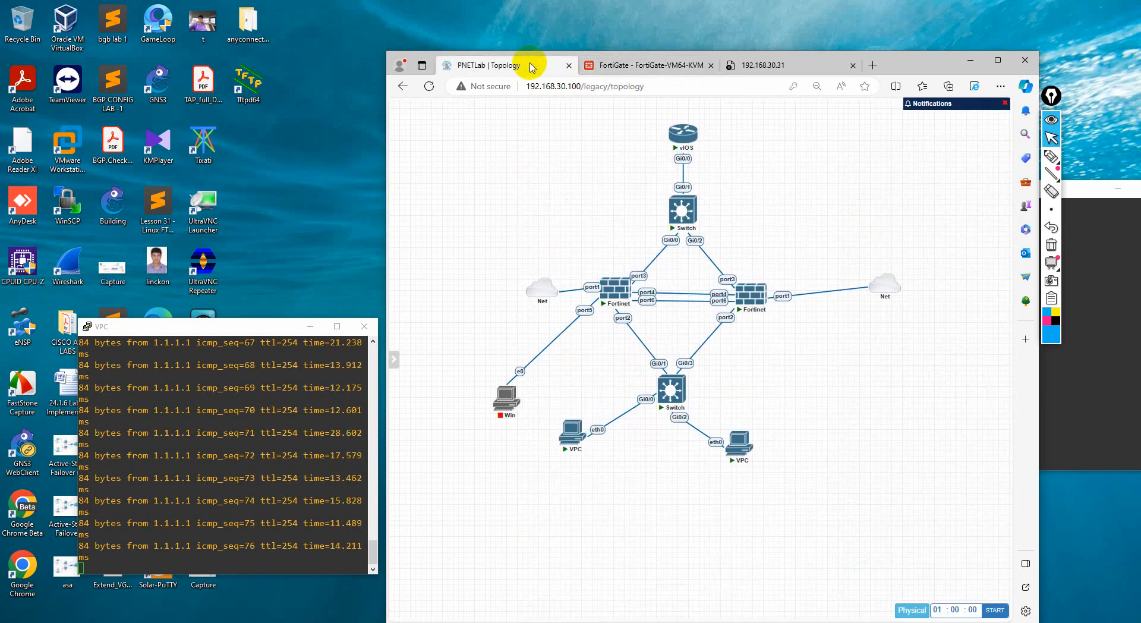
left_click(615, 66)
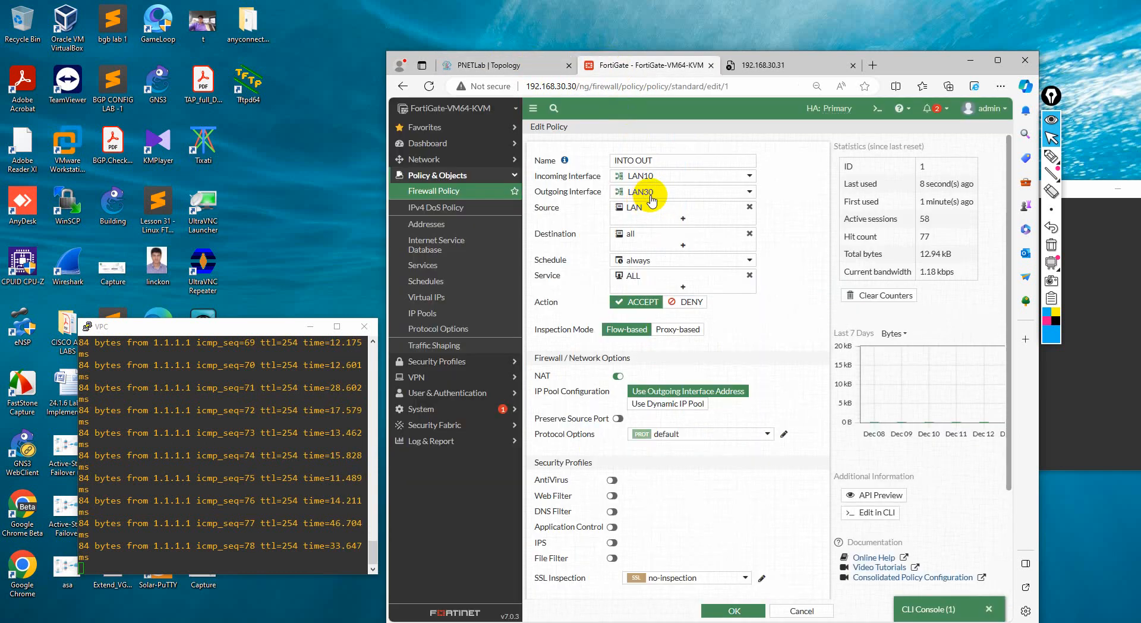
mouse_move(658, 201)
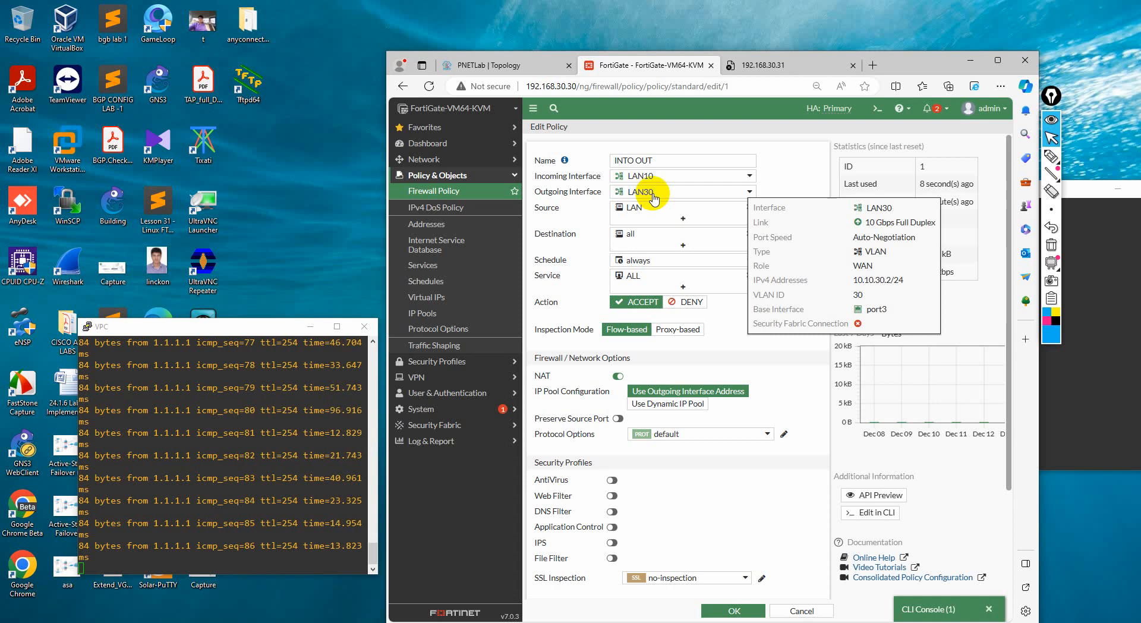
Inspect LAN30's interface settings from the policy's outgoing interface choices, including its name and VLAN ID, and leave without saving
left_click(655, 197)
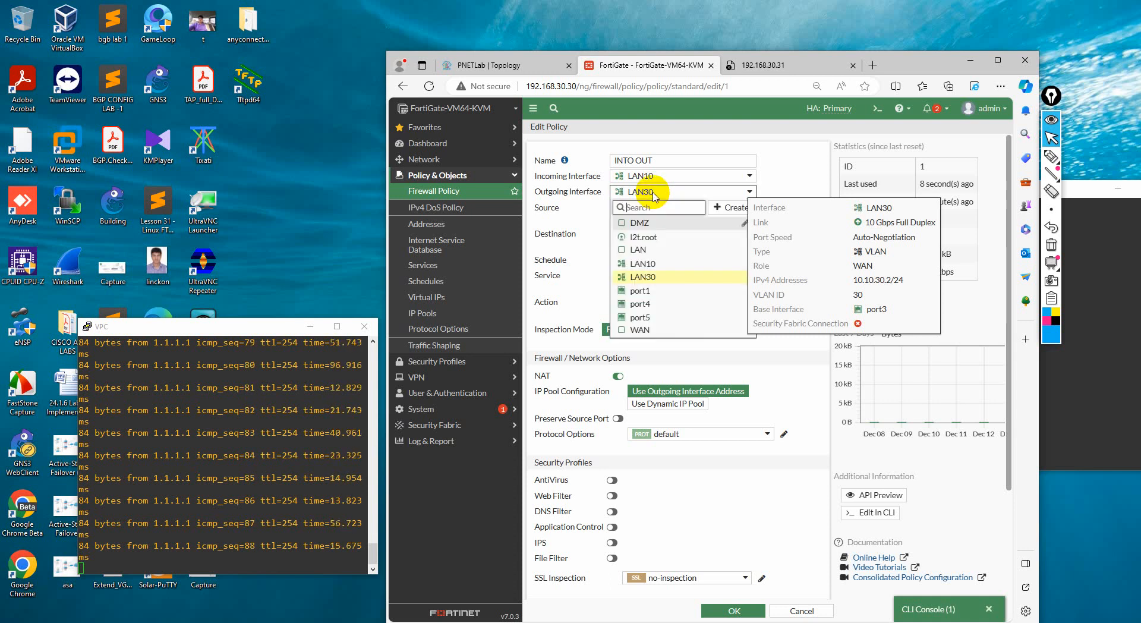
left_click(643, 276)
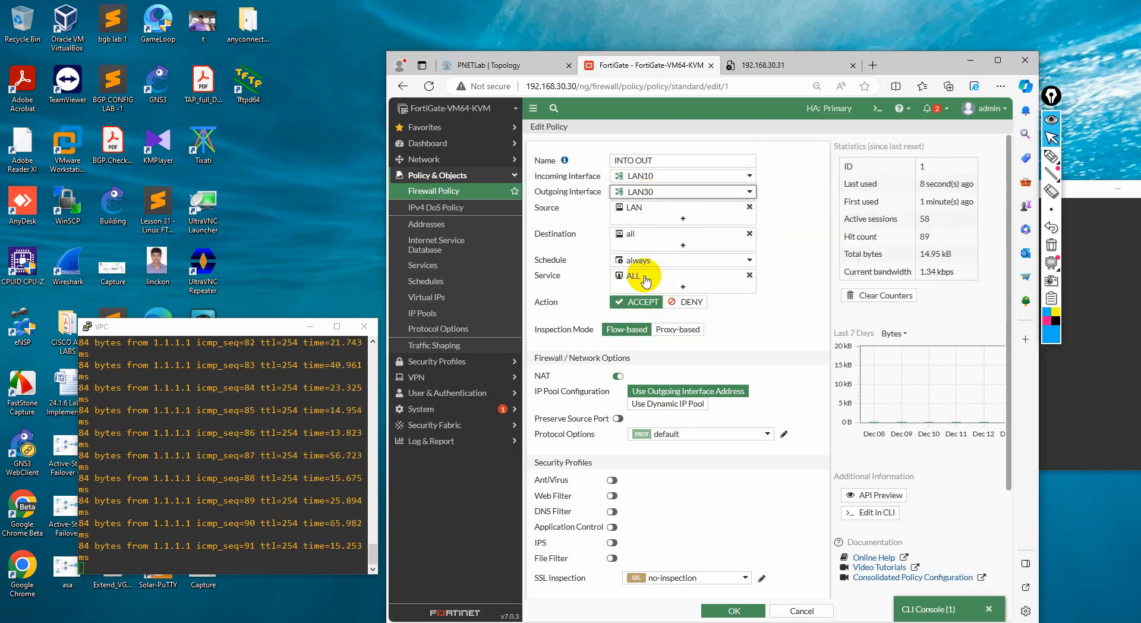
left_click(641, 191)
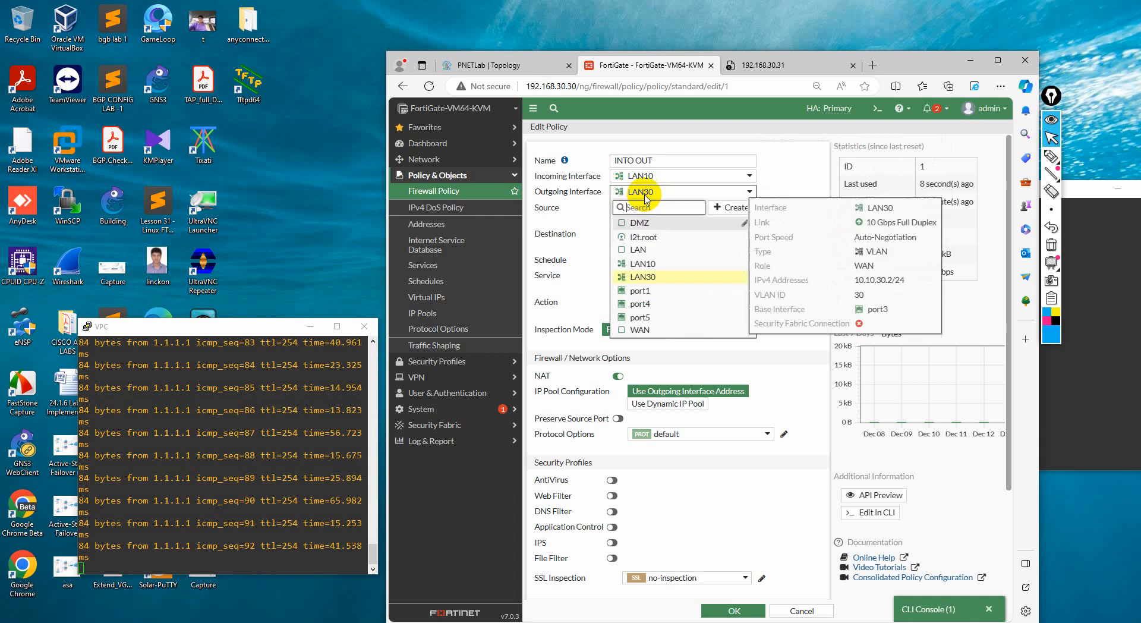
left_click(744, 277)
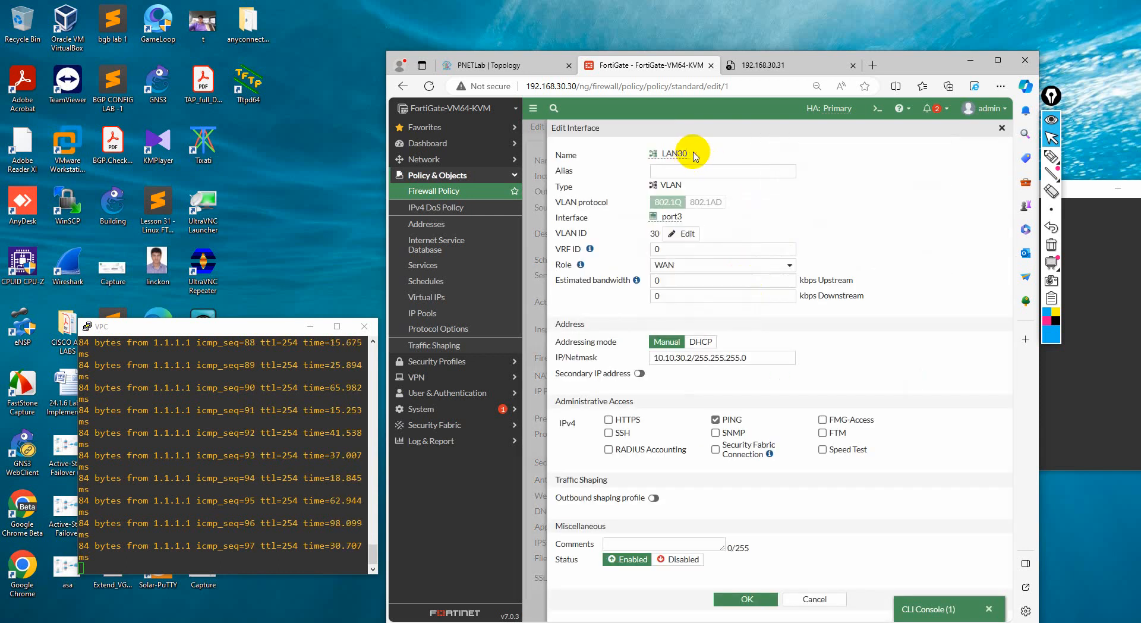
left_click(690, 151)
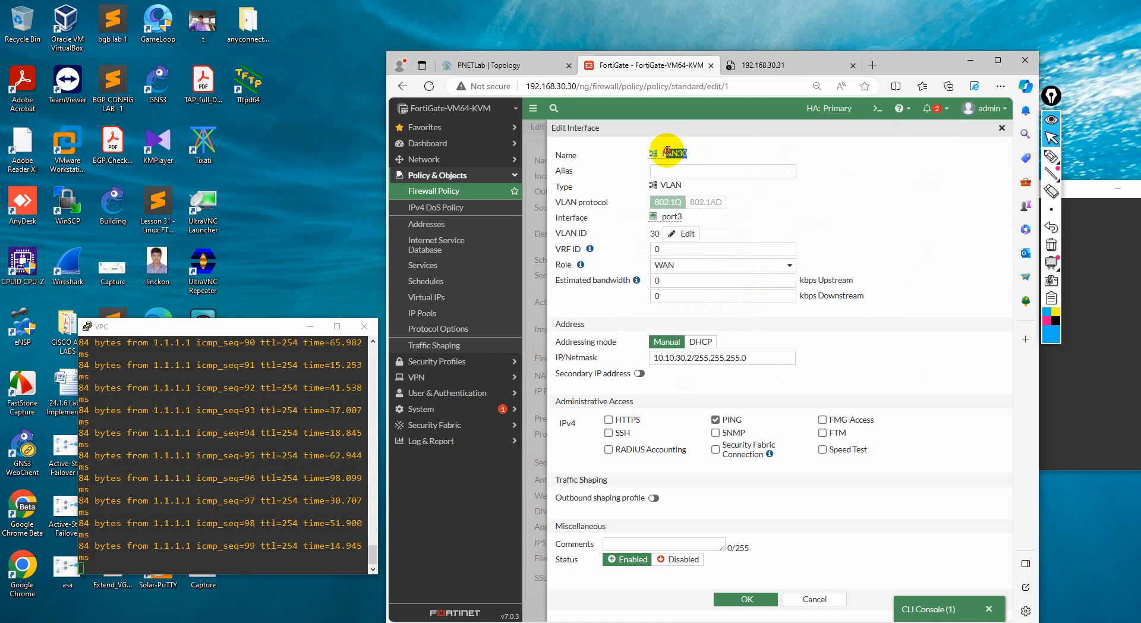
left_click_drag(662, 155, 712, 156)
left_click(684, 233)
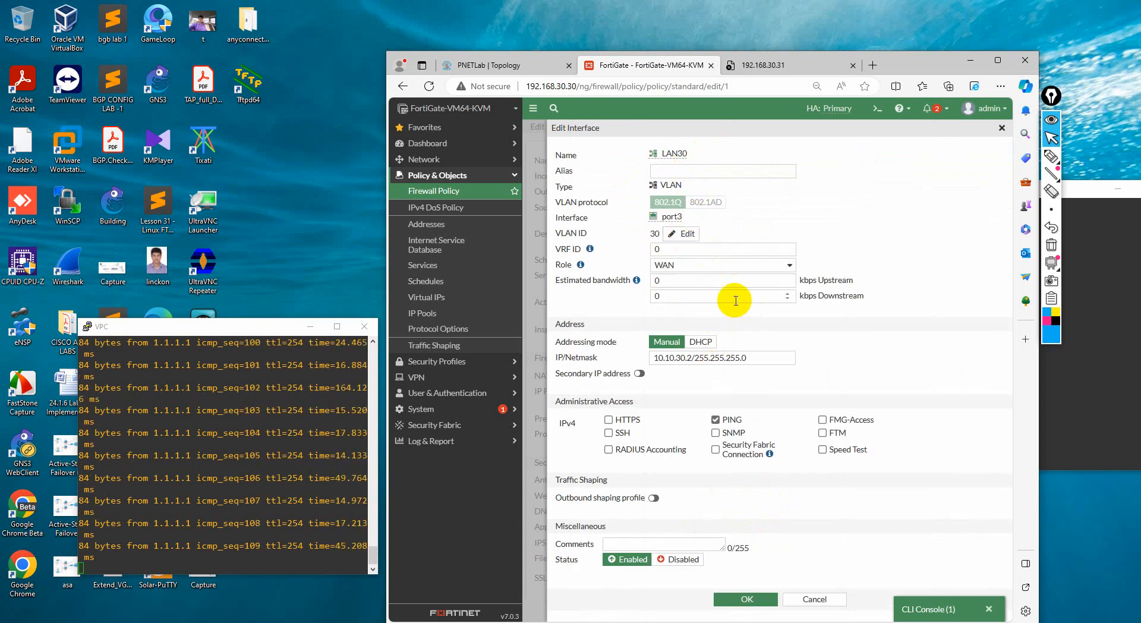
key("Escape")
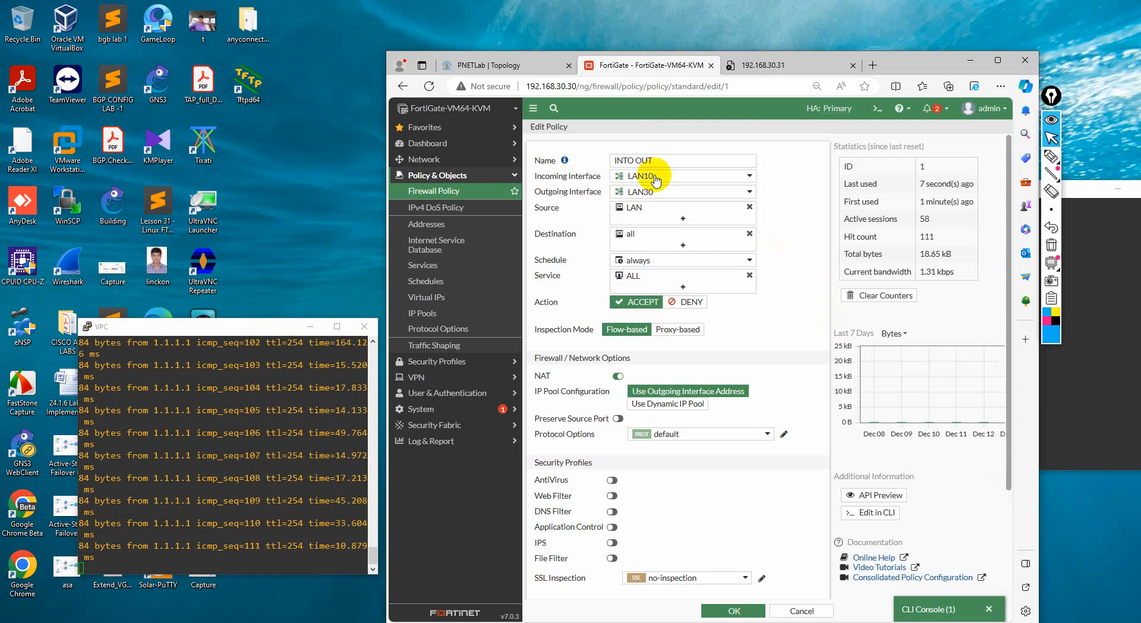
Compare the topology with the INTO OUT policy's remaining options, and save the policy to return to the firewall policies
mouse_move(639, 193)
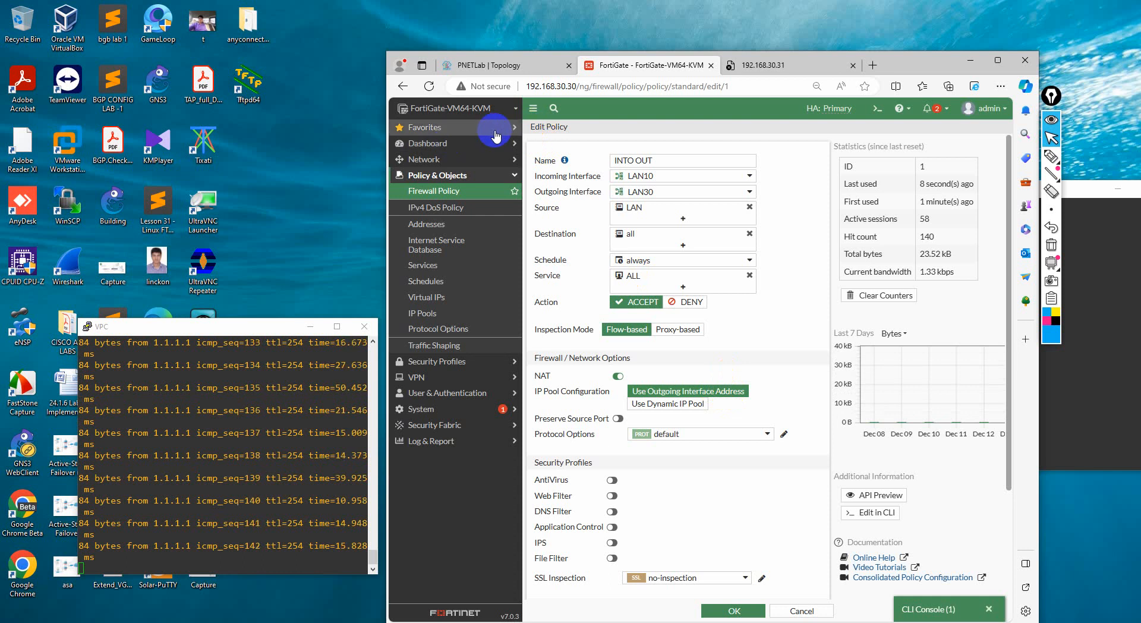
left_click(553, 69)
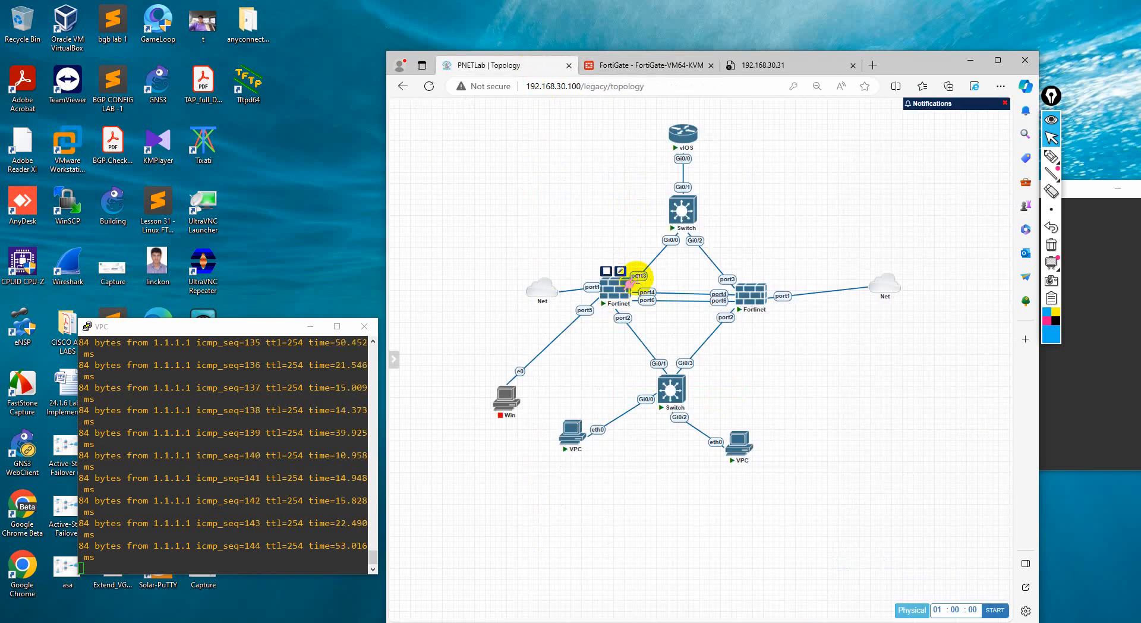
left_click(649, 67)
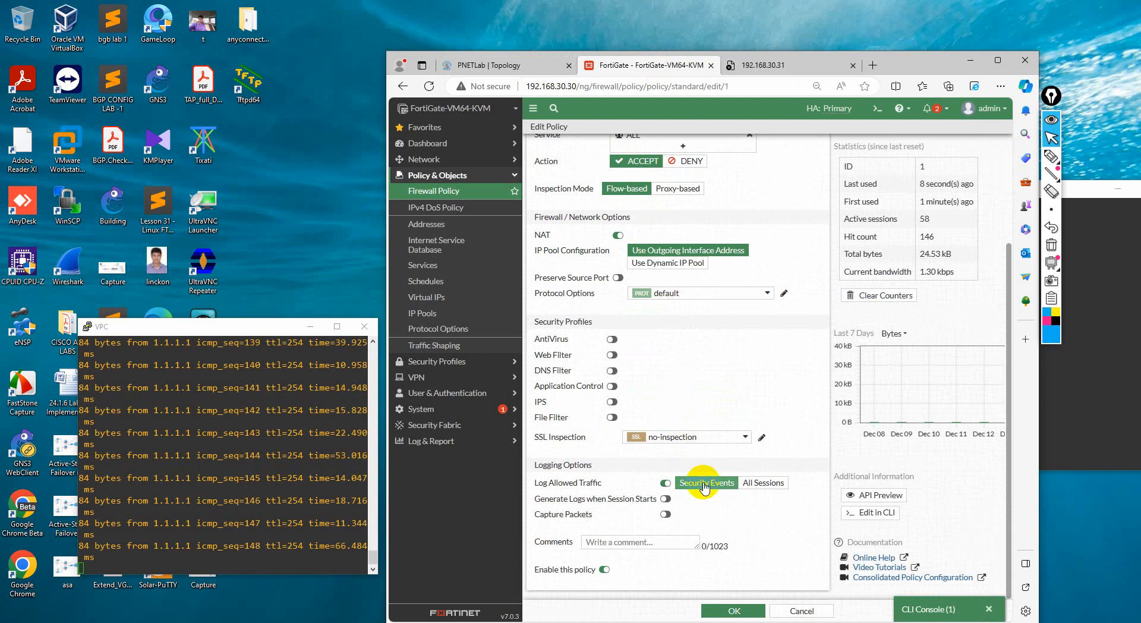
left_click(731, 608)
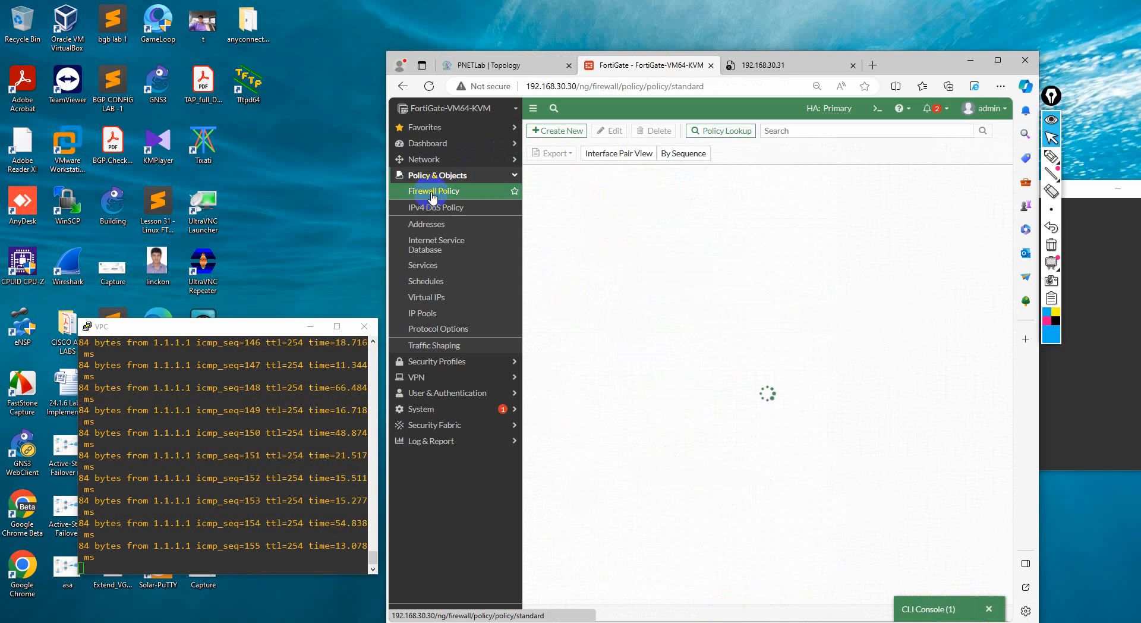
On the PNETLab topology, draw a pen path from the DMZ VPC through the port1-side Fortinet to vIOS, and label the DMZ and WAN sides
left_click(507, 64)
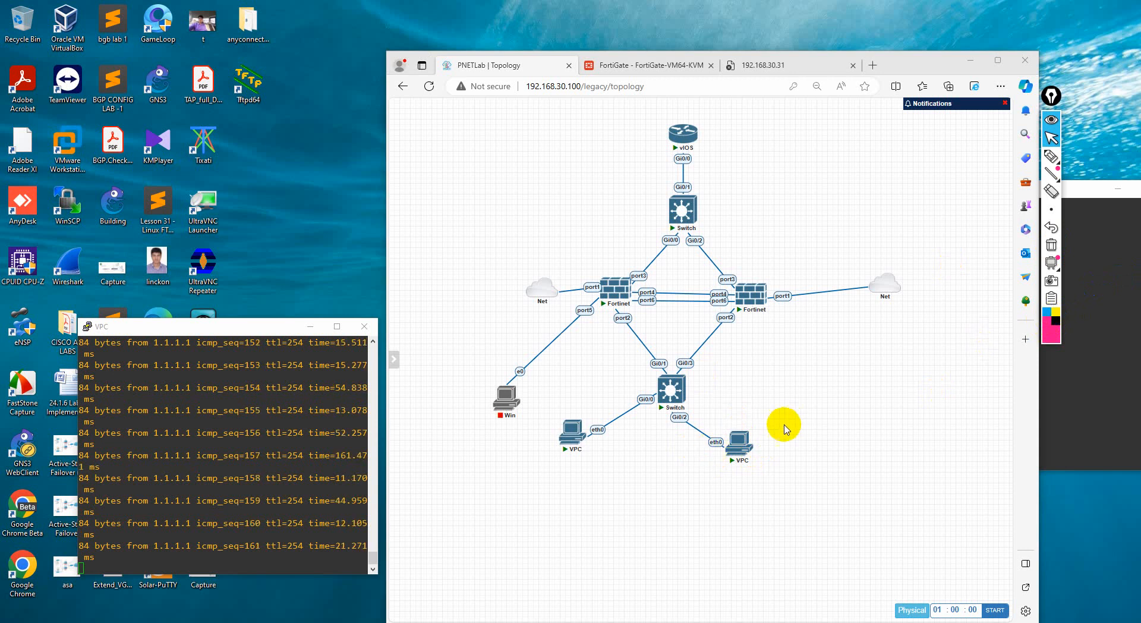
left_click(1048, 157)
mouse_move(757, 427)
left_mouse_down()
mouse_move(693, 415)
mouse_move(612, 311)
mouse_move(672, 178)
mouse_move(665, 134)
left_mouse_up()
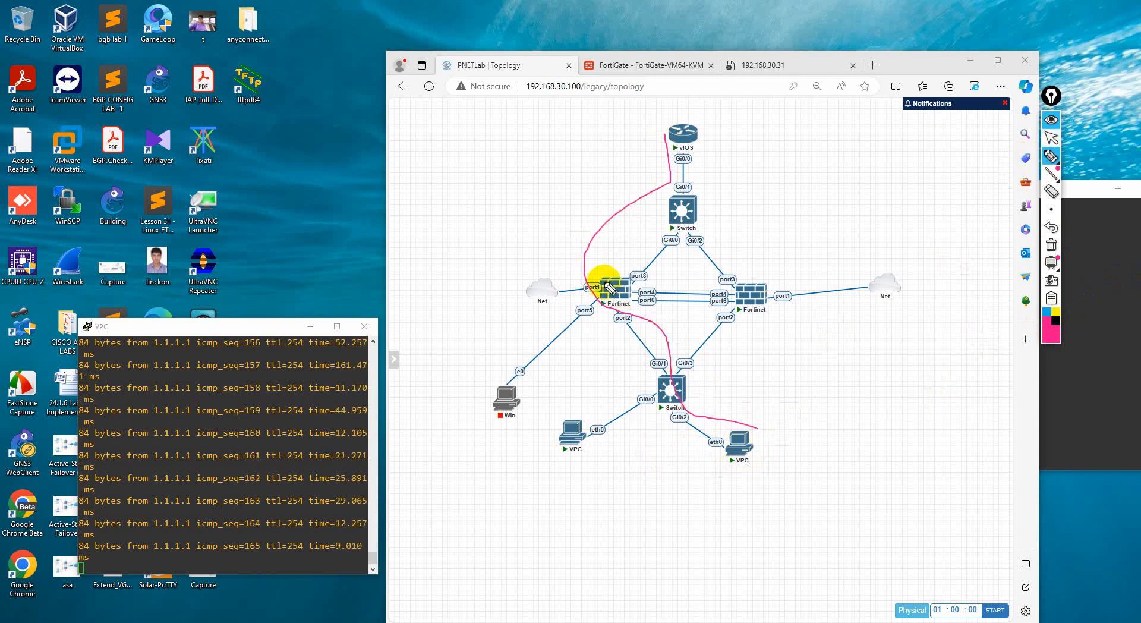
mouse_move(732, 385)
left_mouse_down()
mouse_move(736, 395)
mouse_move(782, 357)
mouse_move(789, 372)
mouse_move(808, 358)
left_mouse_up()
left_click_drag(582, 172, 626, 171)
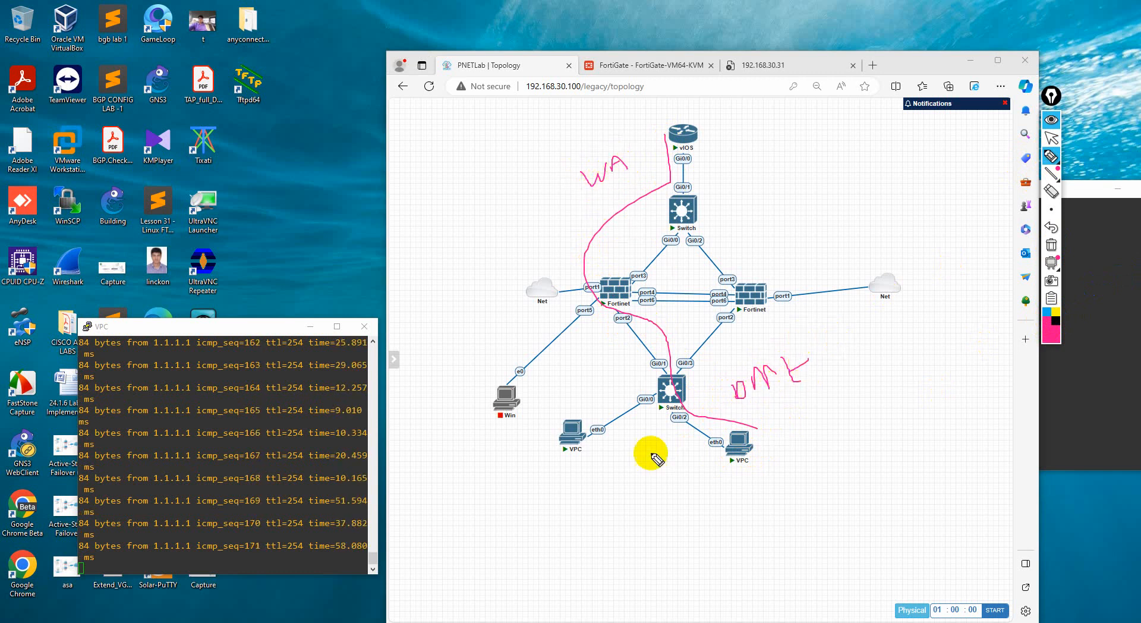
Mark the two VPCs L and D, and draw the direct path and the path through the Fortinet between them
left_click_drag(561, 480, 575, 501)
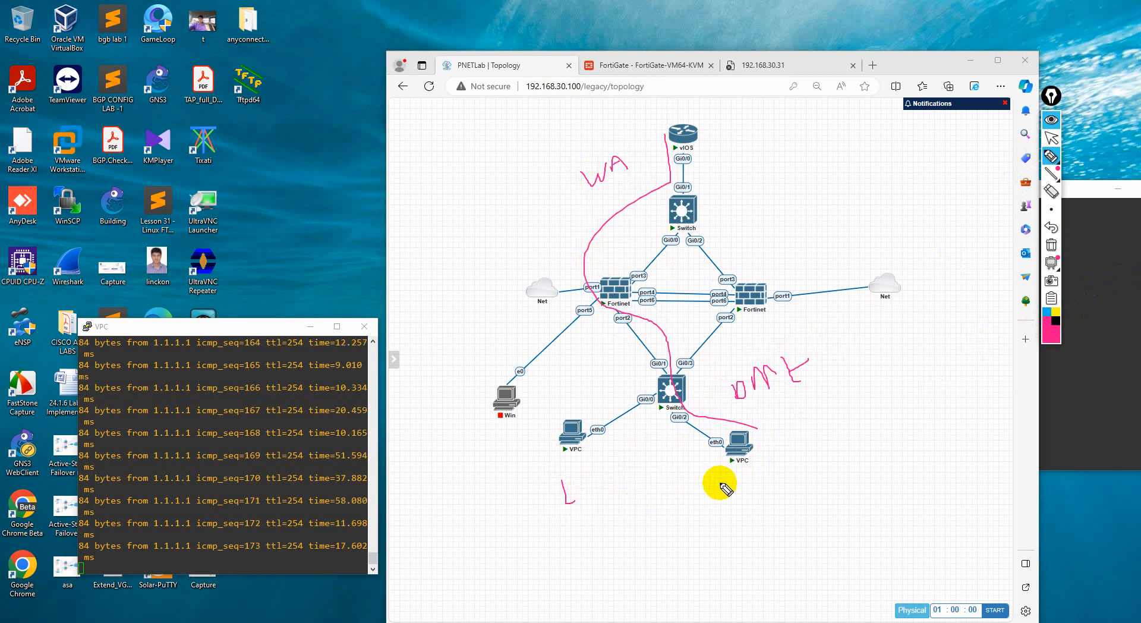
mouse_move(710, 479)
left_mouse_down()
mouse_move(737, 485)
mouse_move(727, 496)
left_mouse_up()
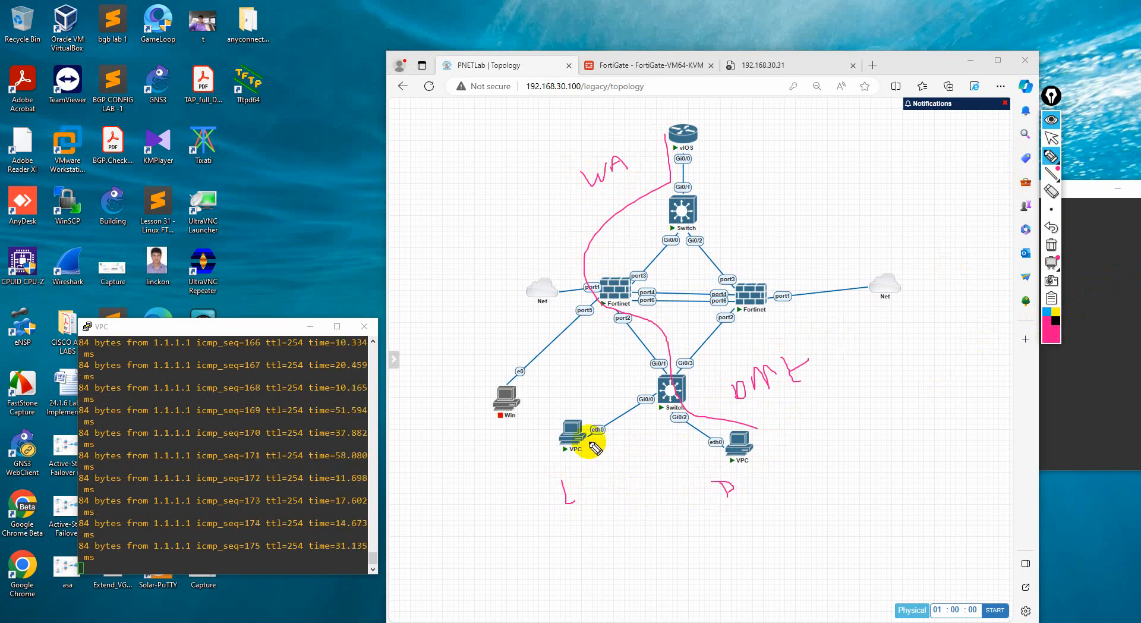
mouse_move(589, 447)
left_mouse_down()
mouse_move(658, 433)
mouse_move(701, 461)
left_mouse_up()
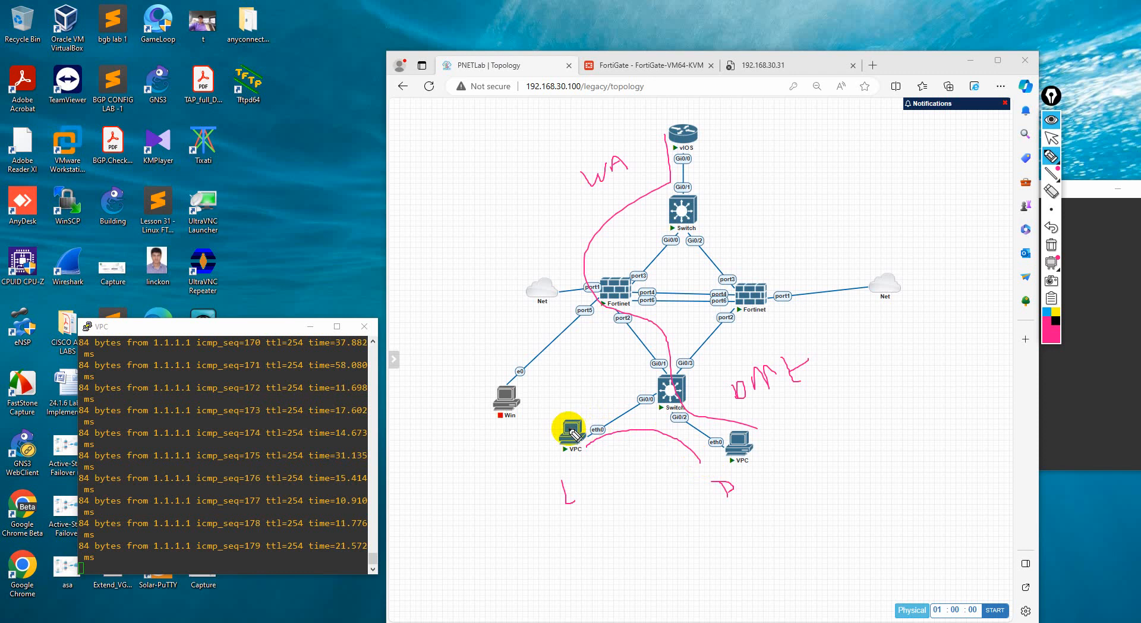
mouse_move(579, 433)
left_mouse_down()
mouse_move(600, 300)
mouse_move(733, 461)
left_mouse_up()
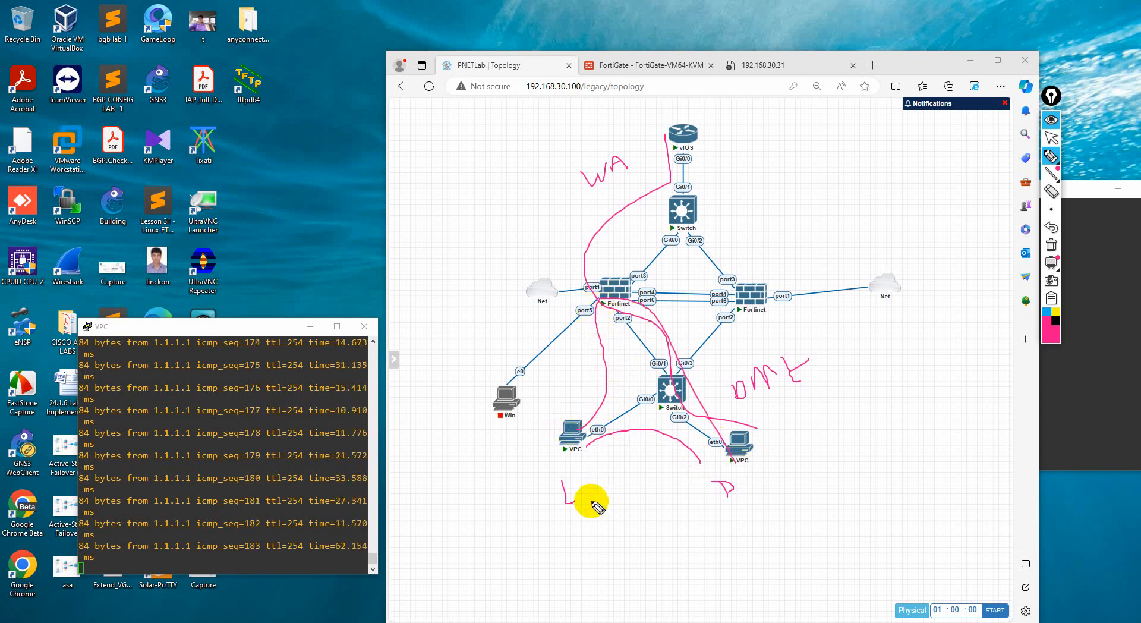
Add source and destination letters beside the VPC marks with a return arrow beneath, and clear all annotations from the topology
mouse_move(597, 495)
left_mouse_down()
mouse_move(612, 515)
mouse_move(624, 509)
left_mouse_up()
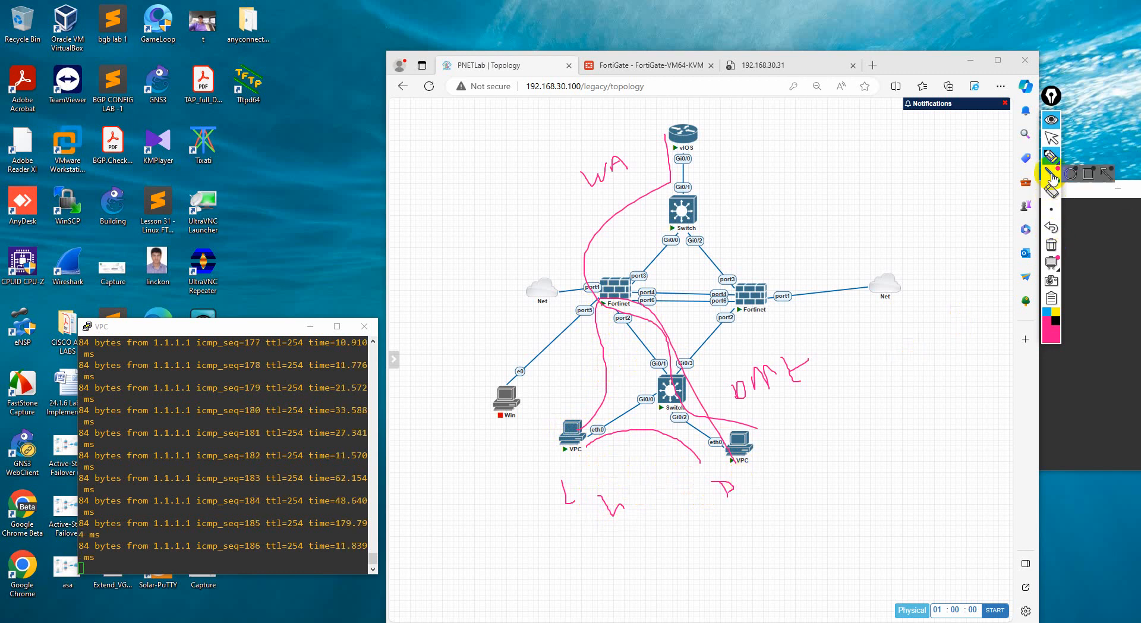
left_click_drag(539, 499, 532, 519)
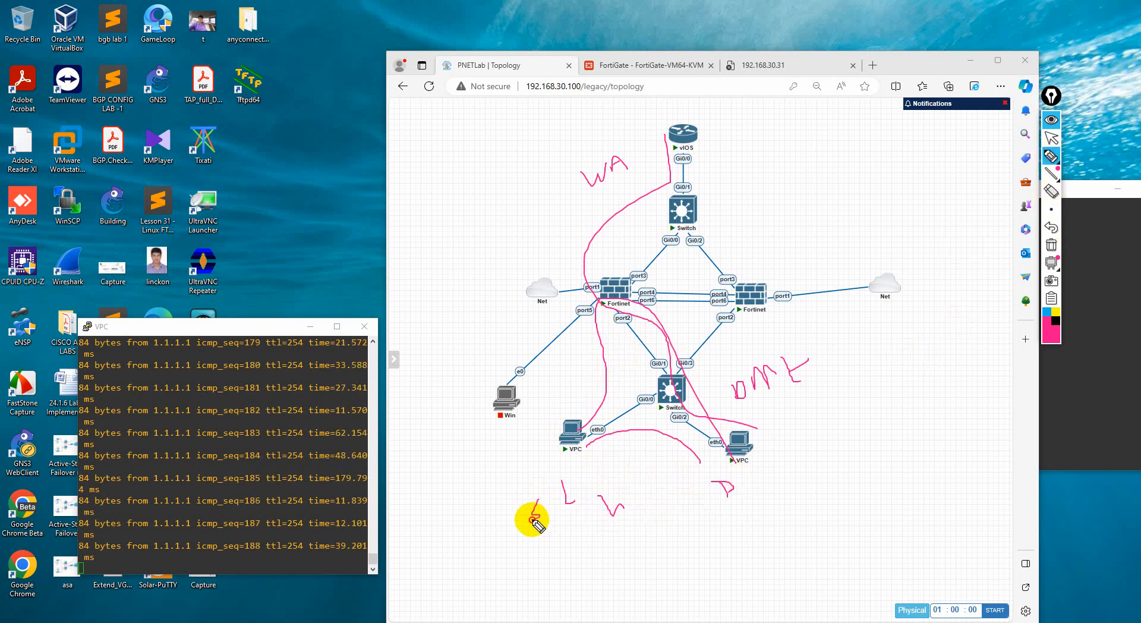
mouse_move(773, 487)
left_mouse_down()
mouse_move(779, 502)
mouse_move(768, 499)
left_mouse_up()
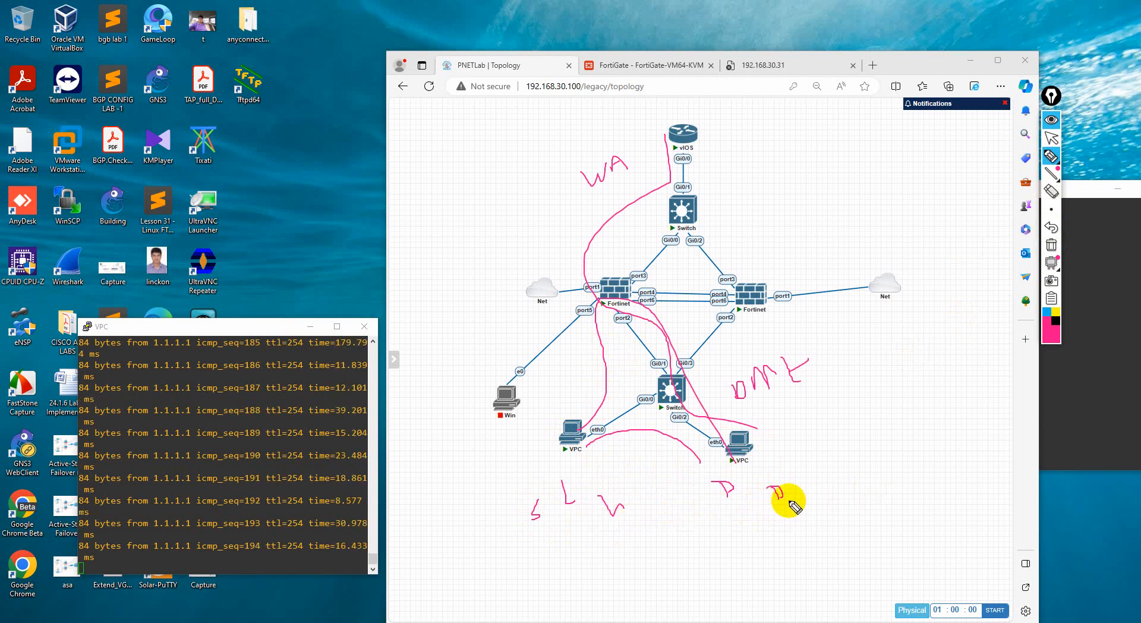
mouse_move(534, 545)
left_mouse_down()
mouse_move(796, 537)
mouse_move(551, 563)
left_mouse_up()
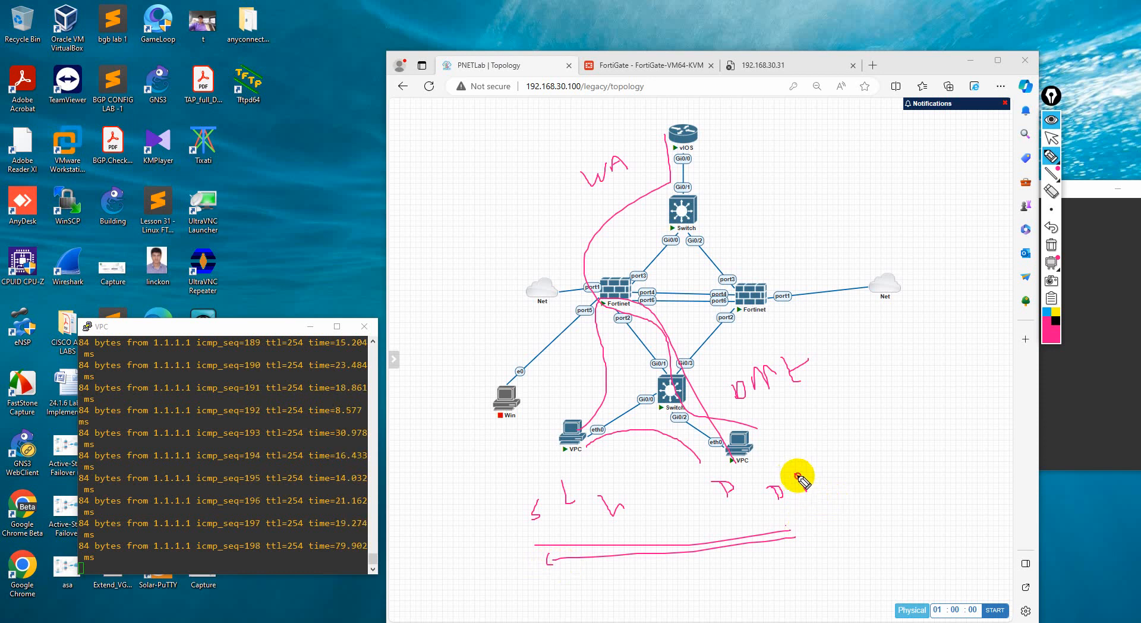
left_click_drag(798, 477, 838, 476)
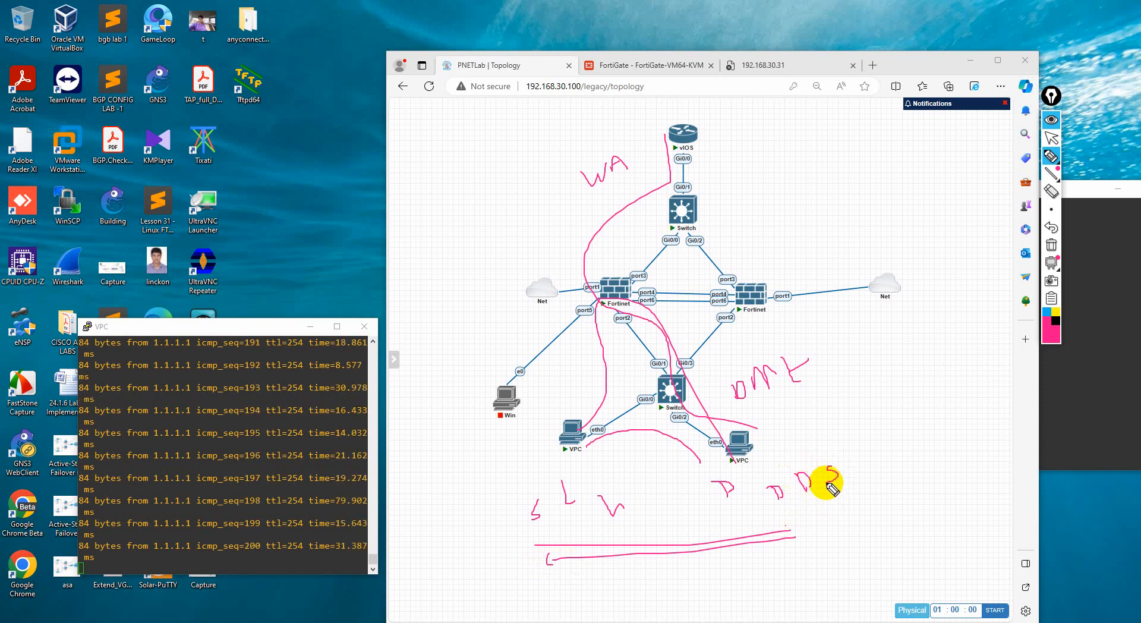
left_click(1051, 245)
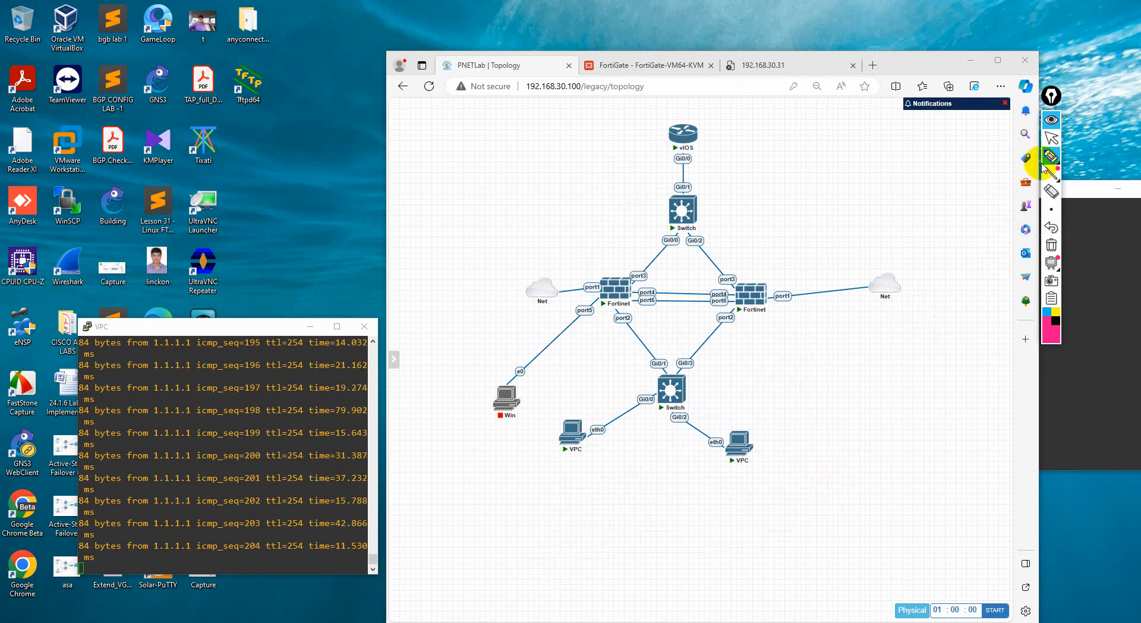
Write S-LAN and Dst-DMZ below the VPCs, and draw arrows from the LAN source to the DMZ destination
mouse_move(569, 495)
left_mouse_down()
mouse_move(555, 515)
mouse_move(571, 512)
left_mouse_up()
left_click_drag(580, 503, 595, 502)
mouse_move(598, 493)
left_mouse_down()
mouse_move(598, 508)
mouse_move(641, 489)
mouse_move(734, 486)
mouse_move(733, 497)
left_mouse_up()
mouse_move(803, 491)
left_mouse_down()
mouse_move(801, 474)
mouse_move(798, 492)
mouse_move(858, 459)
mouse_move(892, 470)
mouse_move(925, 444)
left_mouse_up()
left_click_drag(931, 452, 933, 453)
left_click_drag(920, 445, 944, 440)
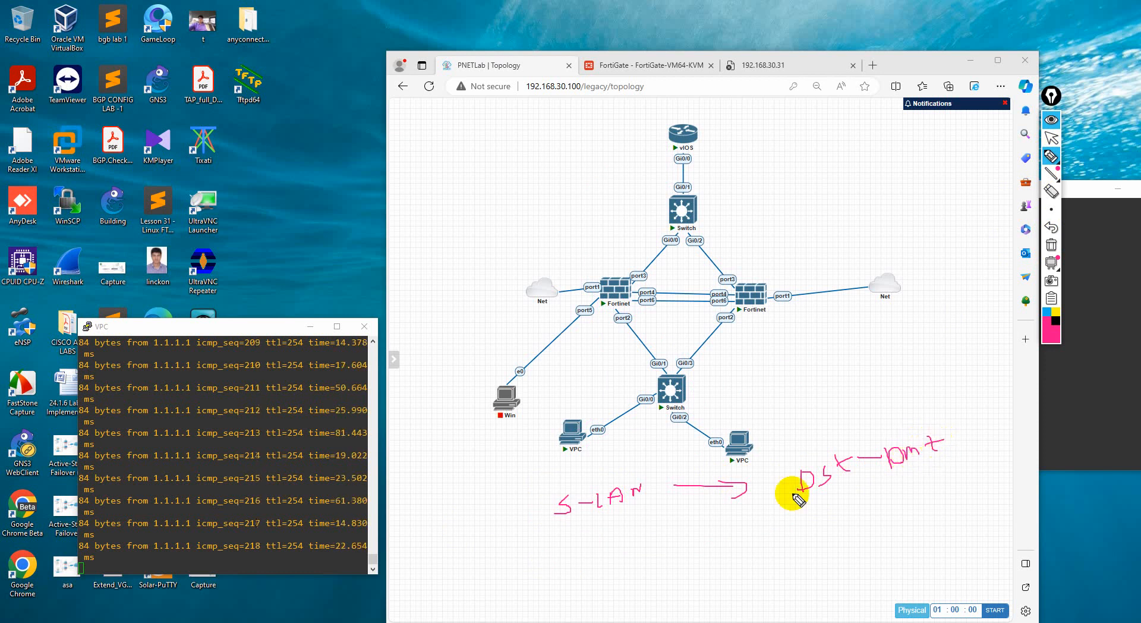
mouse_move(566, 525)
left_mouse_down()
mouse_move(930, 508)
mouse_move(928, 520)
left_mouse_up()
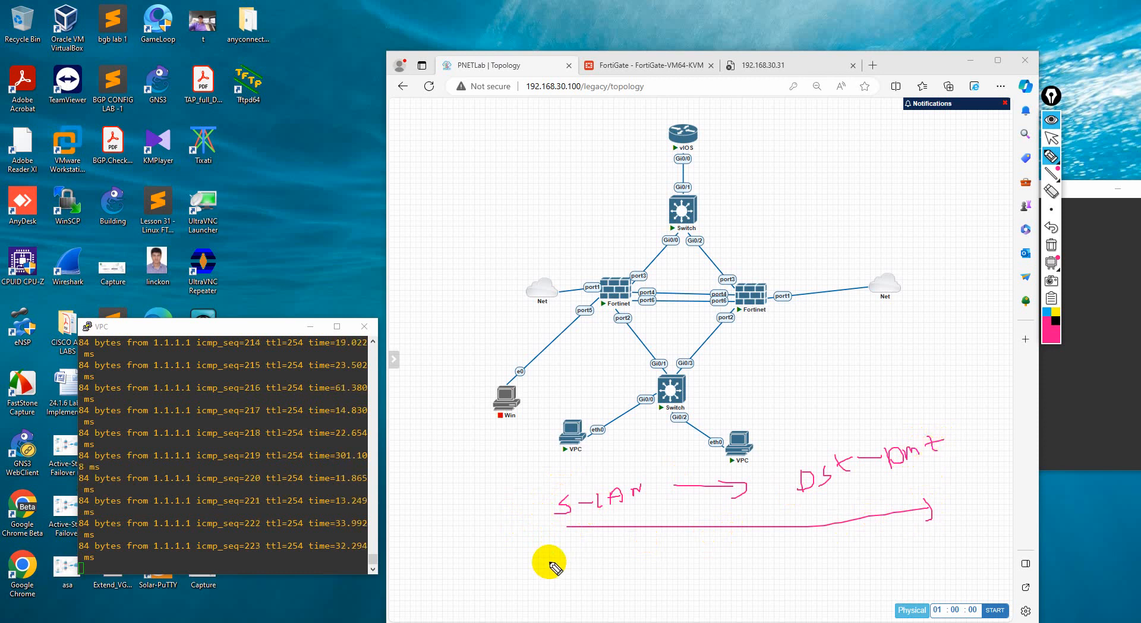
Draw the reverse arrow beneath, label its ends S DMZ and LAN, and circle a point on it
mouse_move(919, 547)
left_mouse_down()
mouse_move(591, 576)
mouse_move(606, 561)
mouse_move(667, 602)
left_mouse_up()
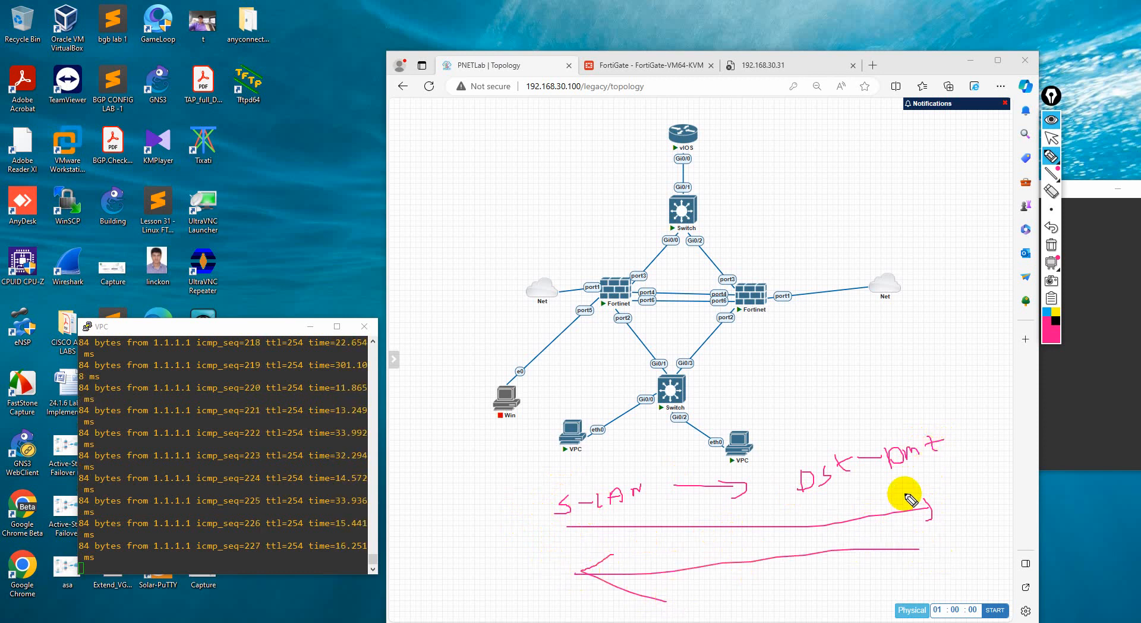
mouse_move(952, 530)
left_mouse_down()
mouse_move(925, 560)
mouse_move(903, 560)
left_mouse_up()
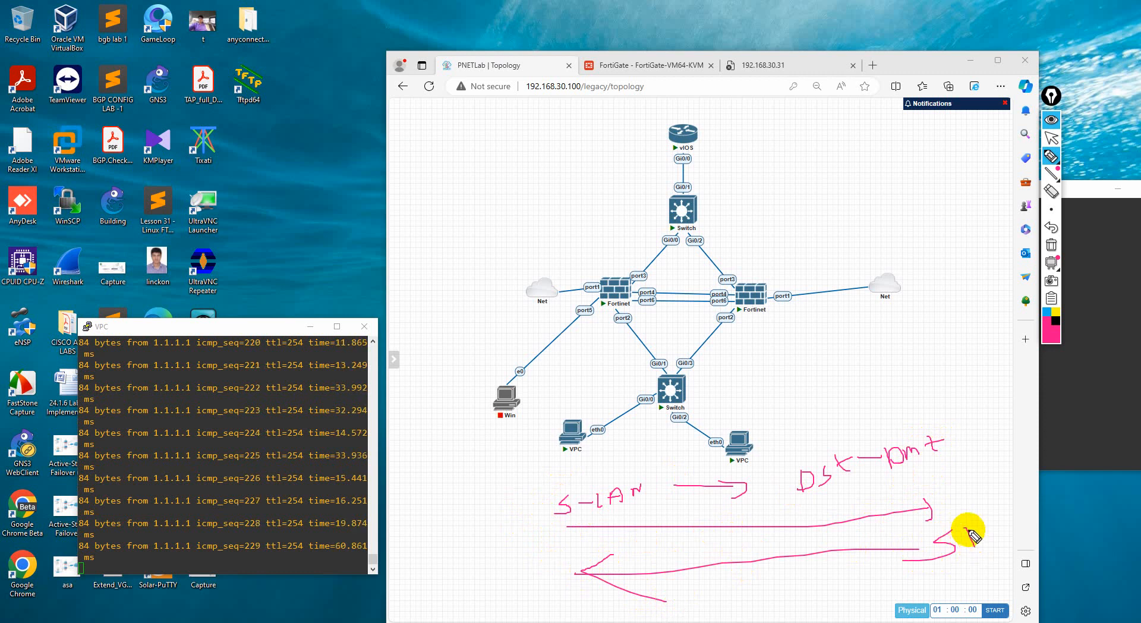
left_click_drag(967, 527, 968, 545)
mouse_move(968, 526)
left_mouse_down()
mouse_move(970, 546)
mouse_move(1020, 515)
left_mouse_up()
mouse_move(491, 584)
left_mouse_down()
mouse_move(492, 600)
mouse_move(512, 573)
mouse_move(519, 579)
left_mouse_up()
mouse_move(522, 574)
left_mouse_down()
mouse_move(533, 577)
mouse_move(533, 560)
mouse_move(547, 595)
mouse_move(559, 590)
left_mouse_up()
left_click_drag(553, 589, 555, 604)
mouse_move(689, 551)
left_mouse_down()
mouse_move(721, 559)
mouse_move(700, 552)
left_mouse_up()
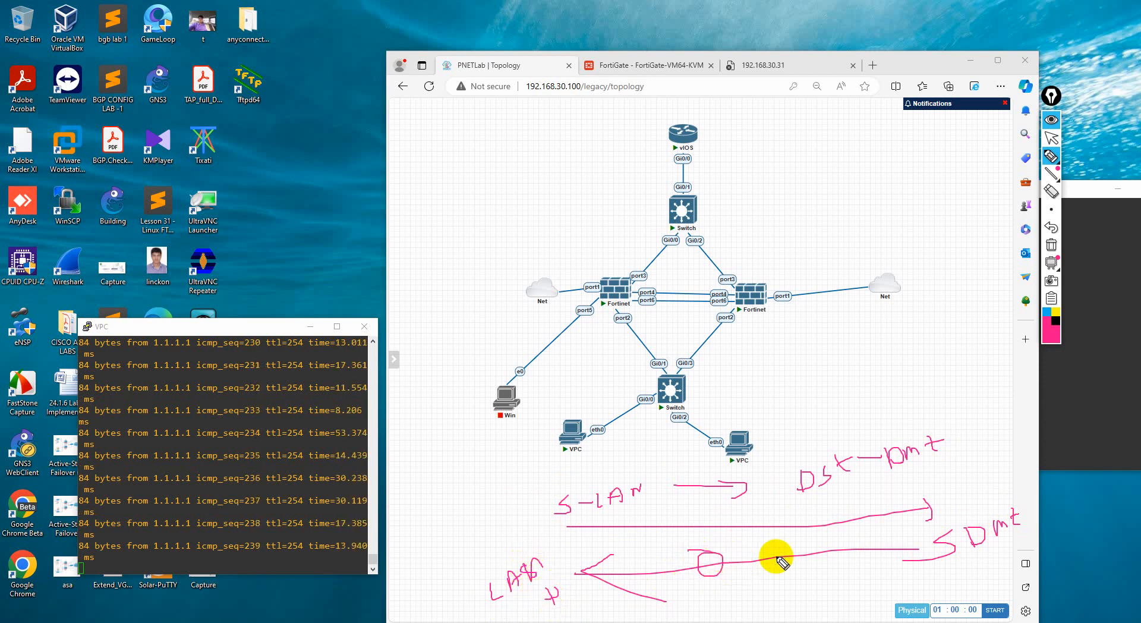
Leave pen mode and review the NAT-DMZ, LAN-DMZ and DMZ-LAN entries in the FortiGate's firewall policies
left_click(1051, 156)
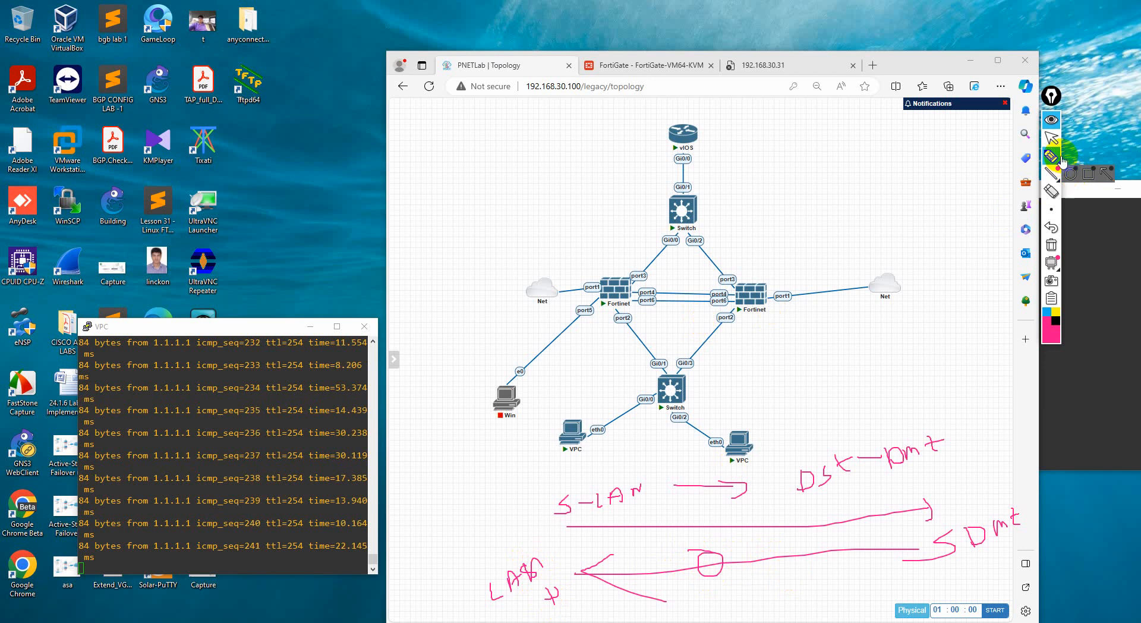
left_click(1051, 138)
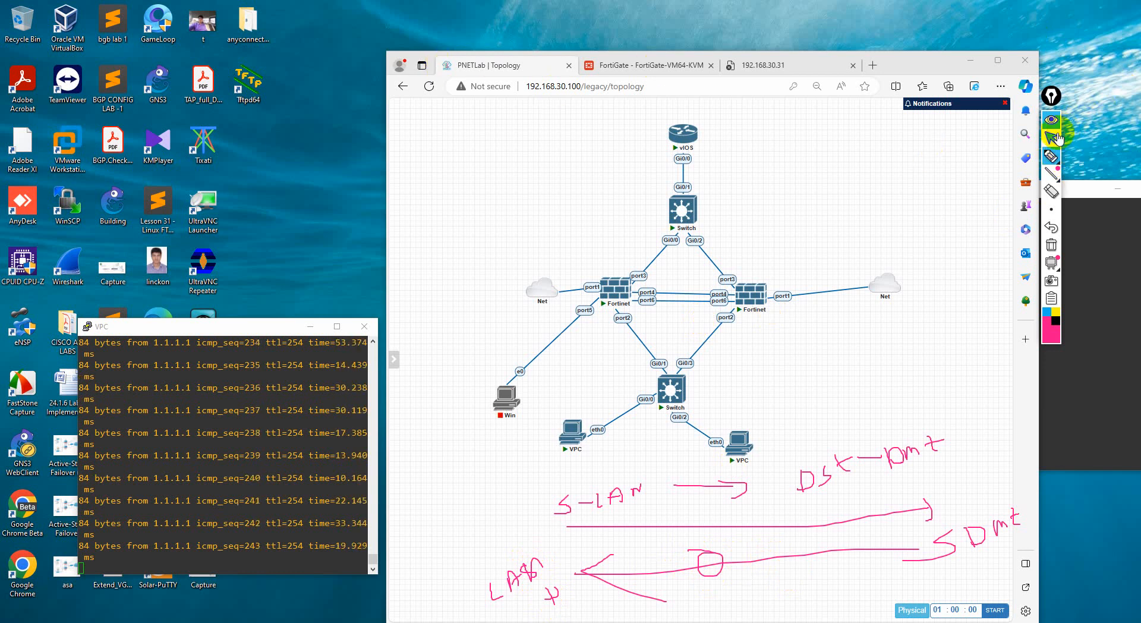
left_click(604, 65)
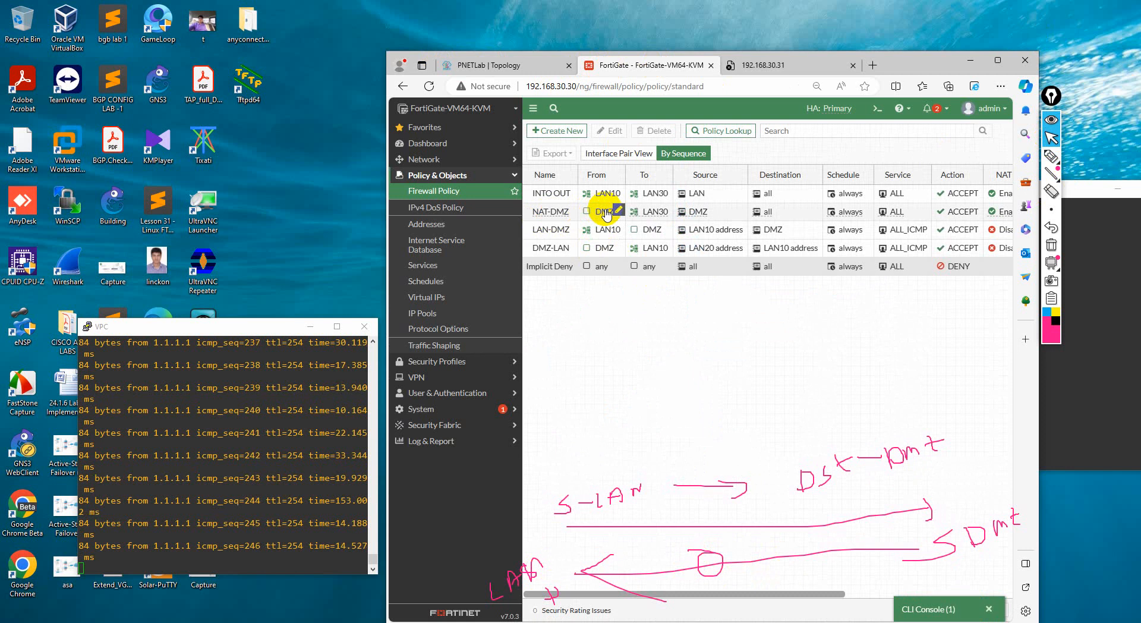
mouse_move(606, 214)
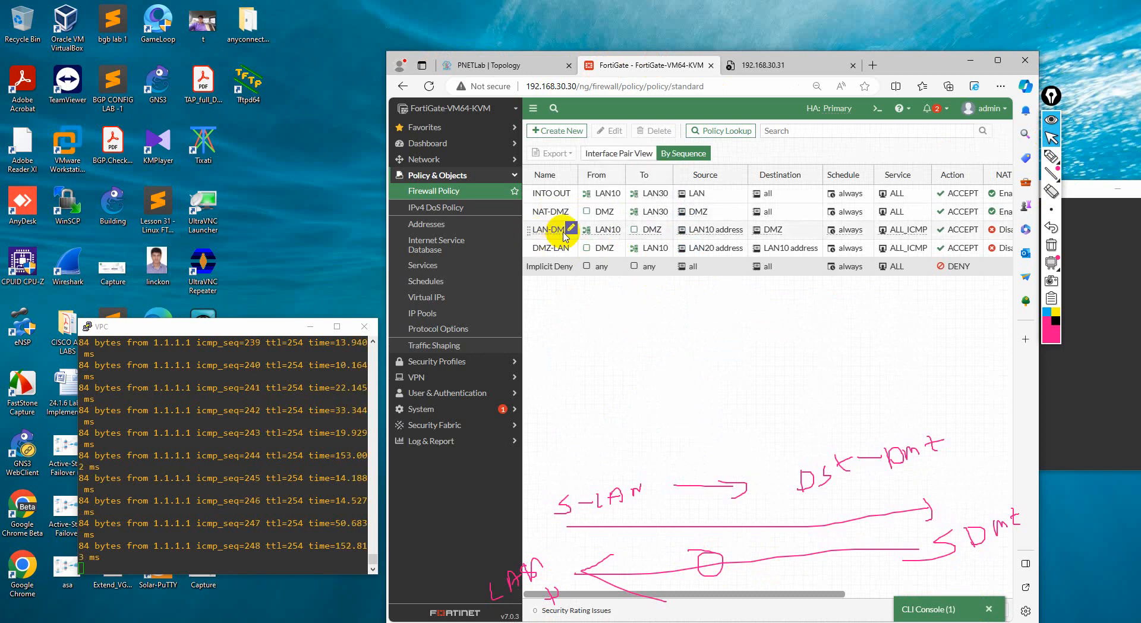
mouse_move(565, 253)
mouse_move(546, 236)
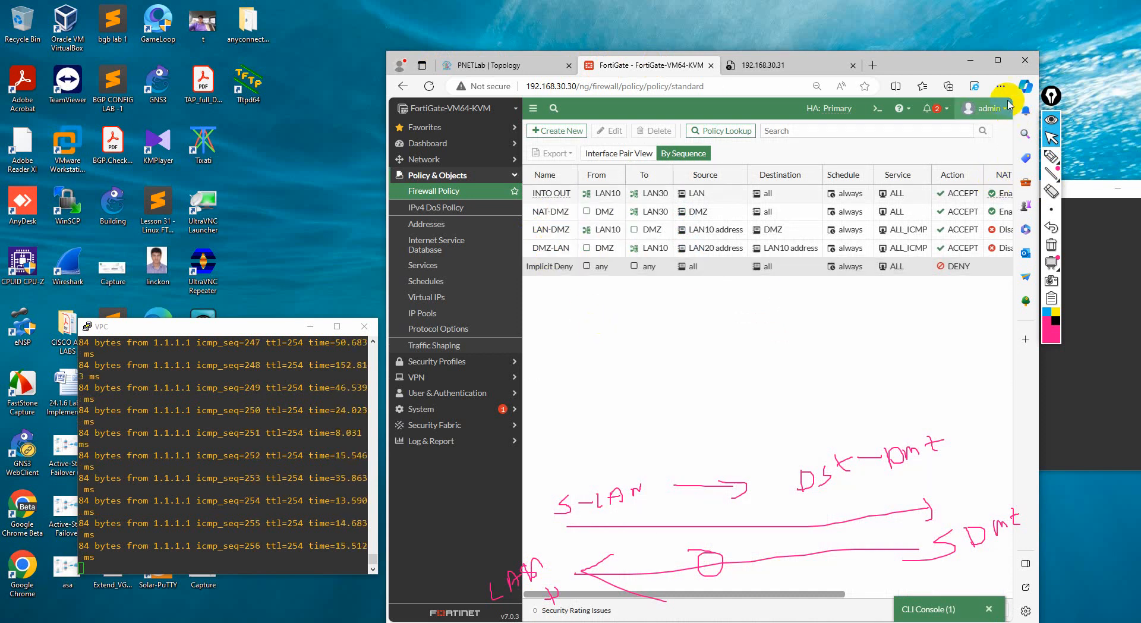
In the LAN VPC's console, stop the running ping, ping 10.10.20.2 and stop it, clearing the screen annotations meanwhile
left_click(310, 480)
key("ctrl+c")
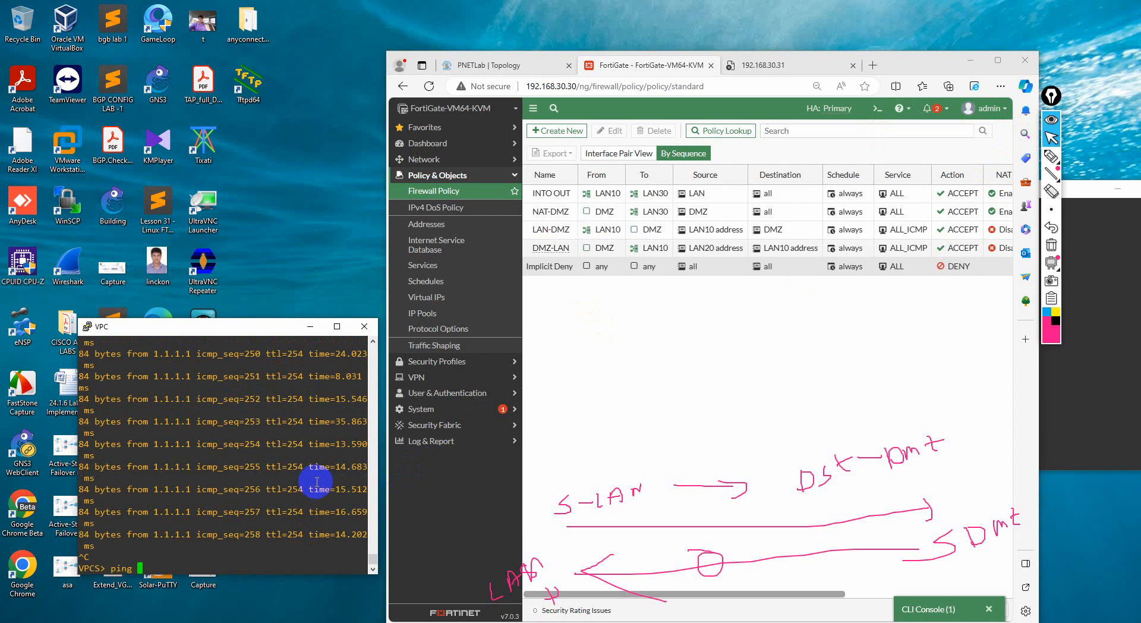
left_click_drag(217, 326, 625, 283)
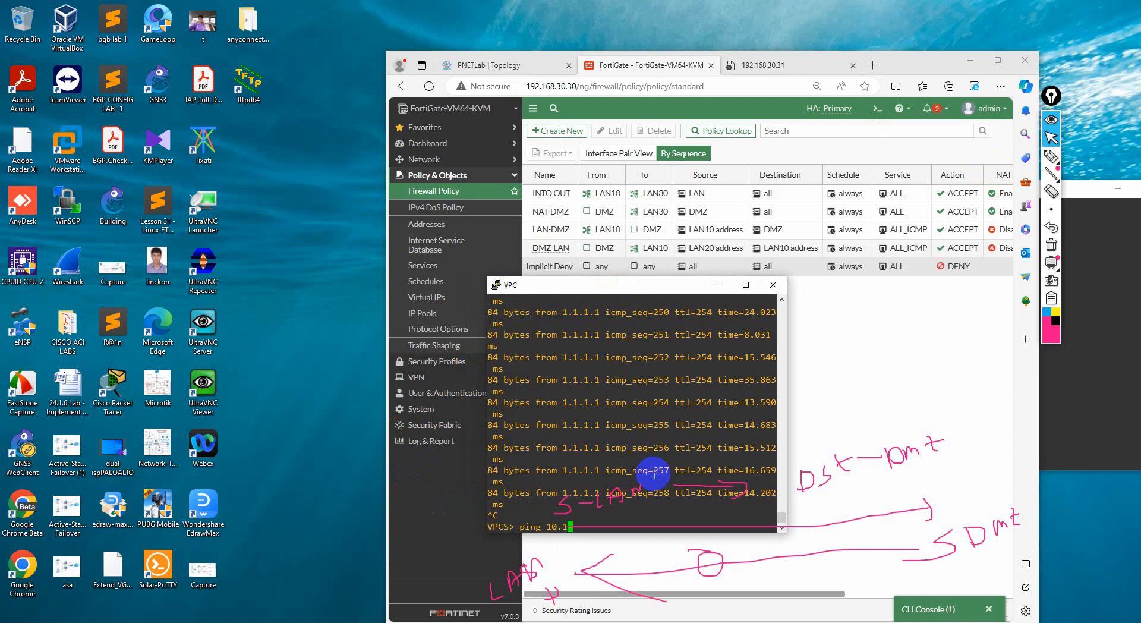
key("Return")
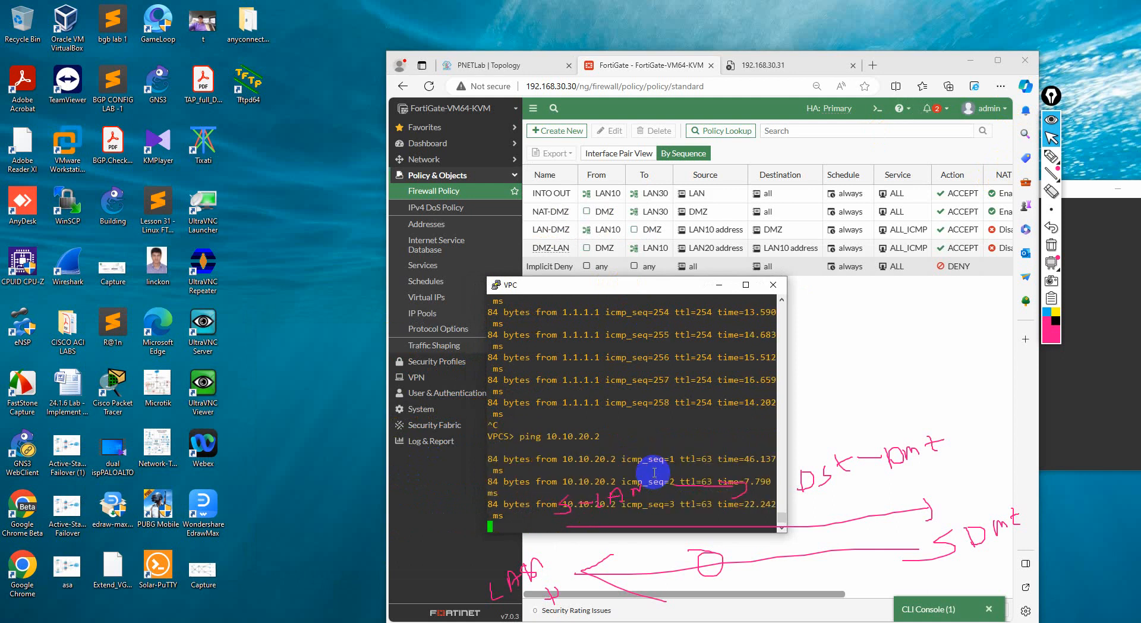
left_click(1052, 245)
left_click(698, 489)
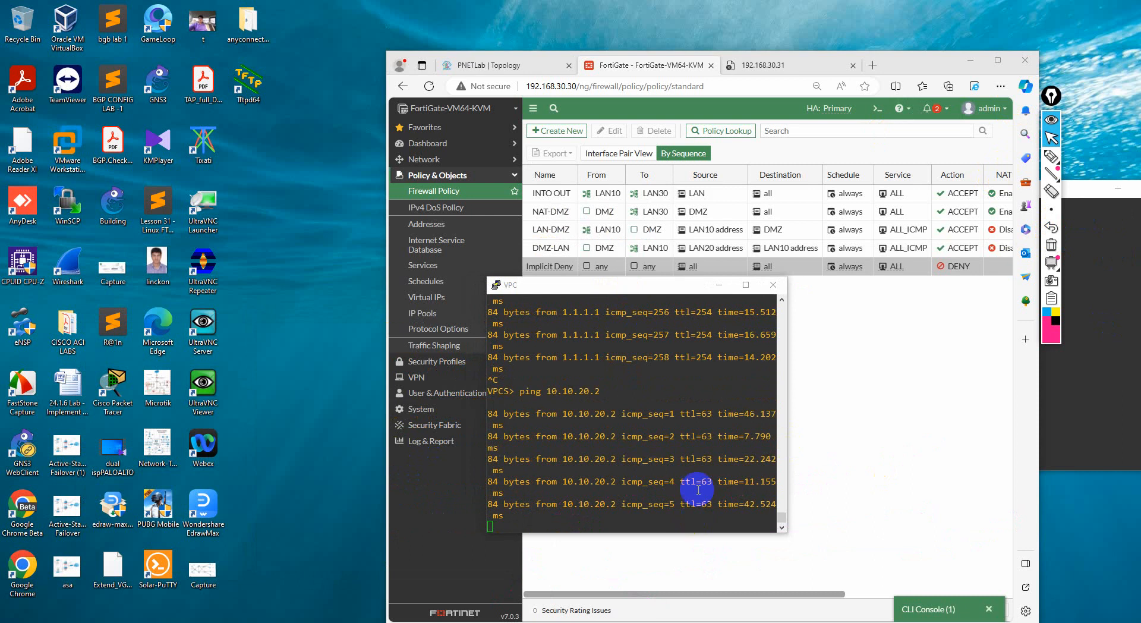
key("ctrl+c")
Open the DMZ VPC's console from the PNETLab topology, and move its window and the annotation toolbar out of each other's way
left_click(494, 77)
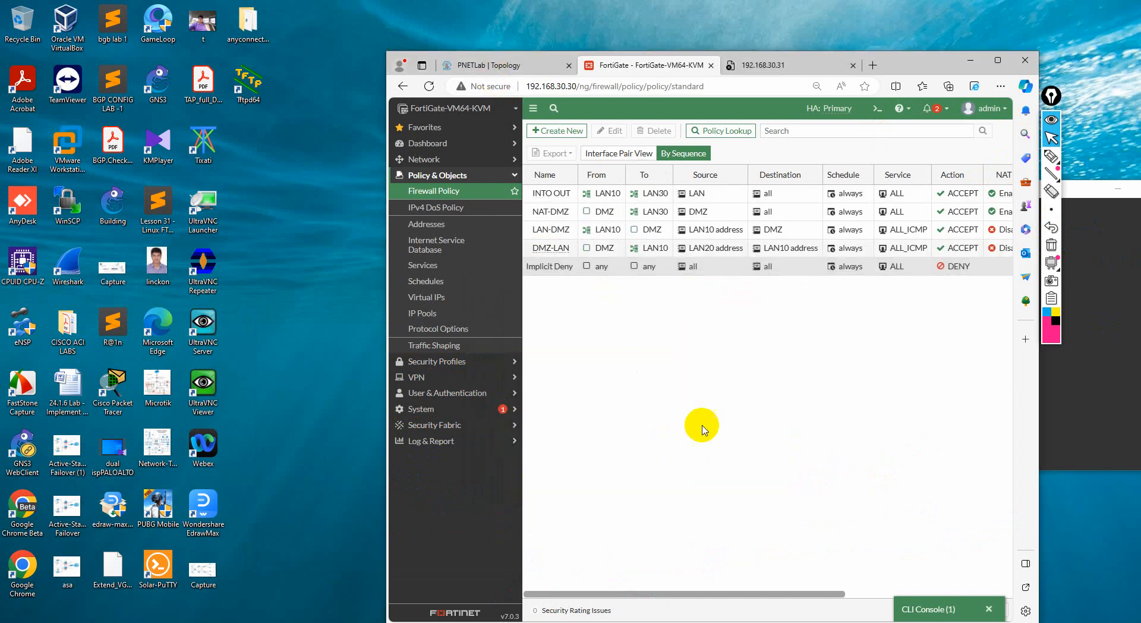
left_click(731, 65)
left_click(511, 65)
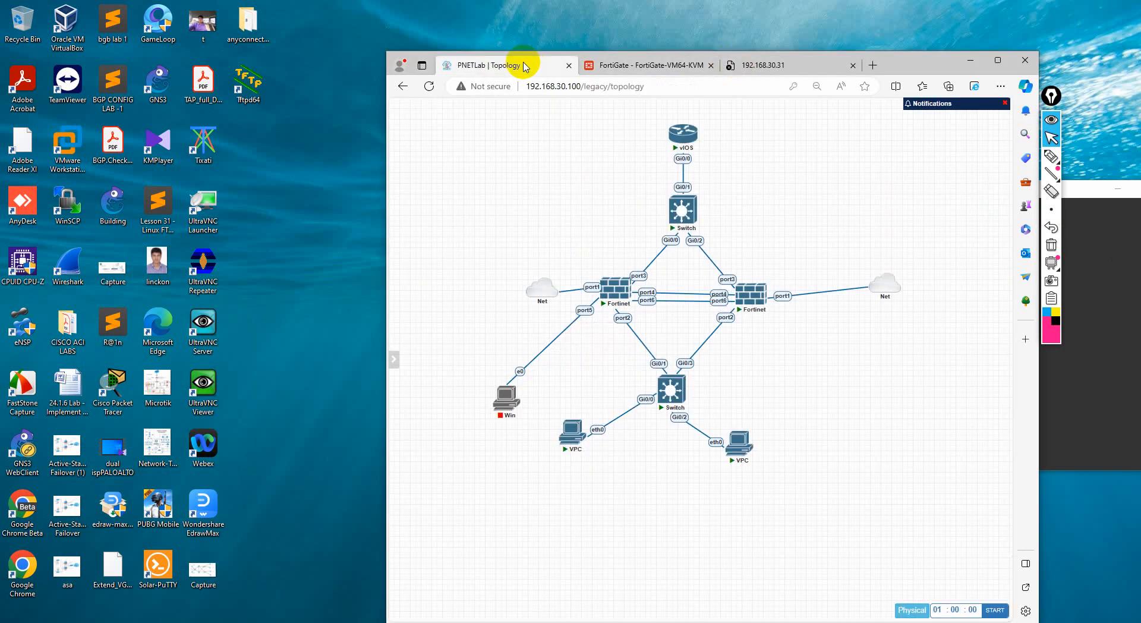
left_click(740, 441)
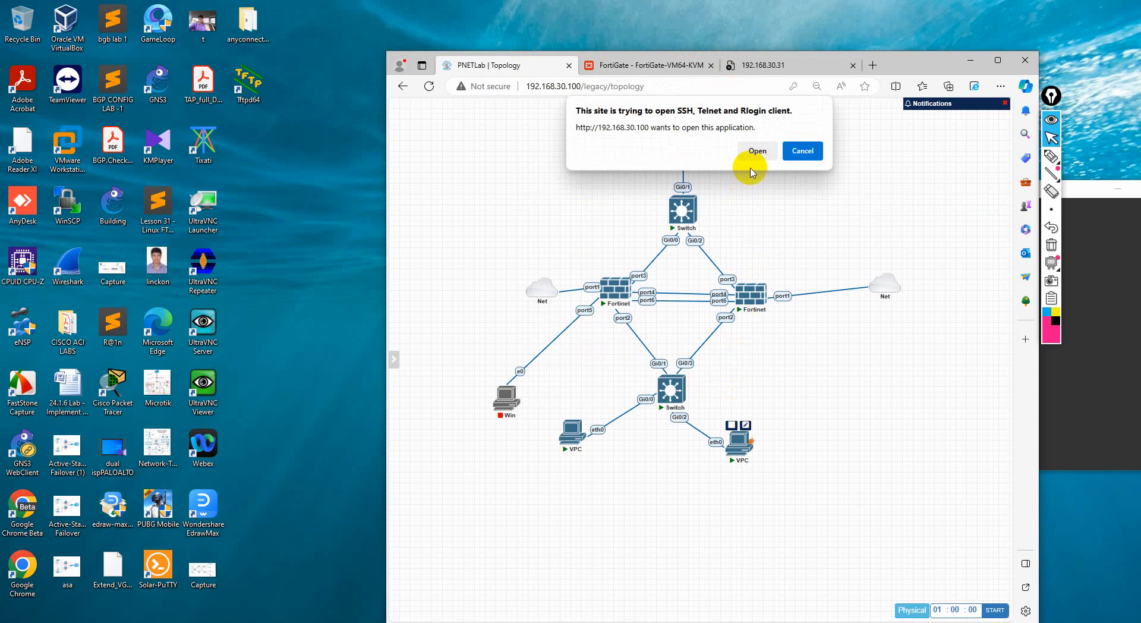
left_click(758, 149)
left_click_drag(380, 126, 956, 196)
mouse_move(1051, 95)
left_mouse_down()
mouse_move(415, 145)
mouse_move(377, 130)
left_mouse_up()
From the DMZ VPC, run ping 1.1.1.1 -t and ping 10.10.10.2 -t, stopping each after a few replies
left_click(850, 449)
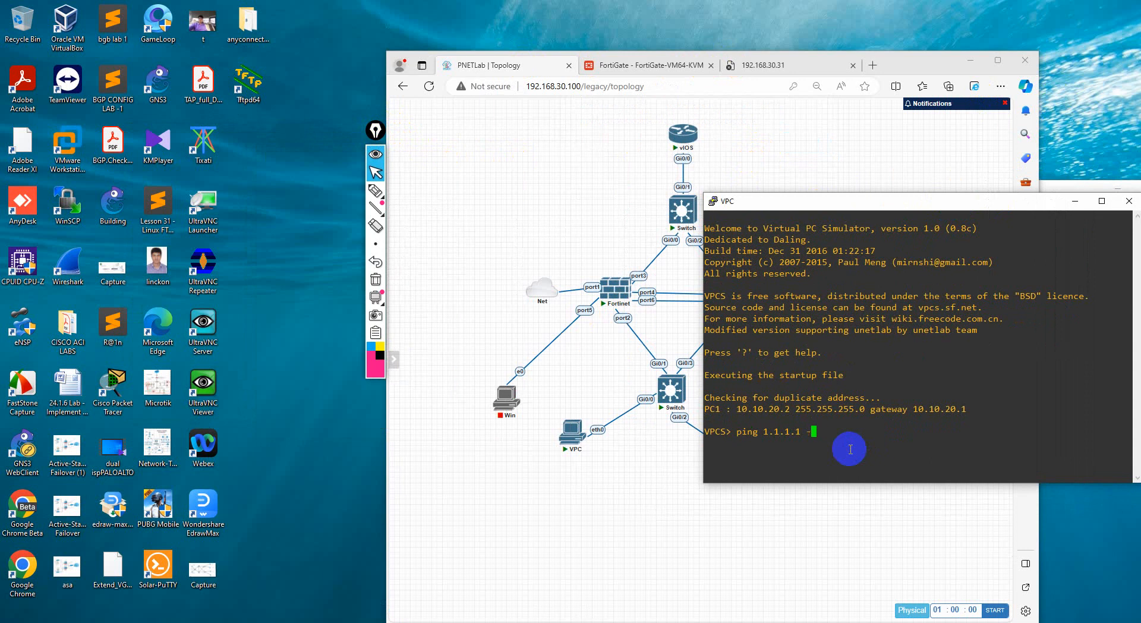
key("Return")
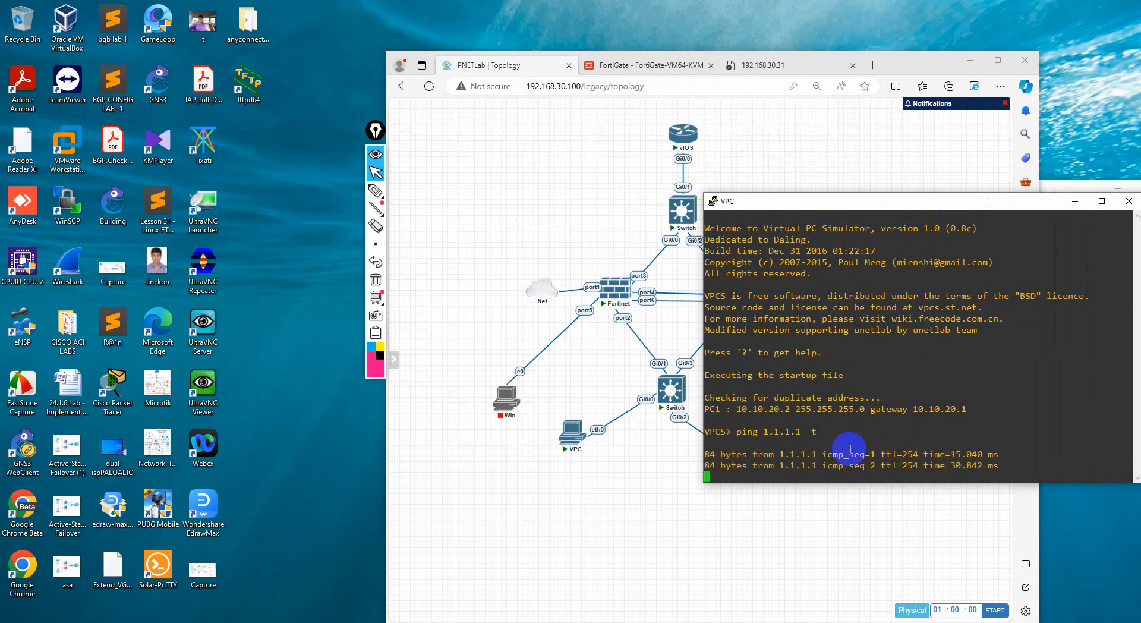
key("ctrl+c")
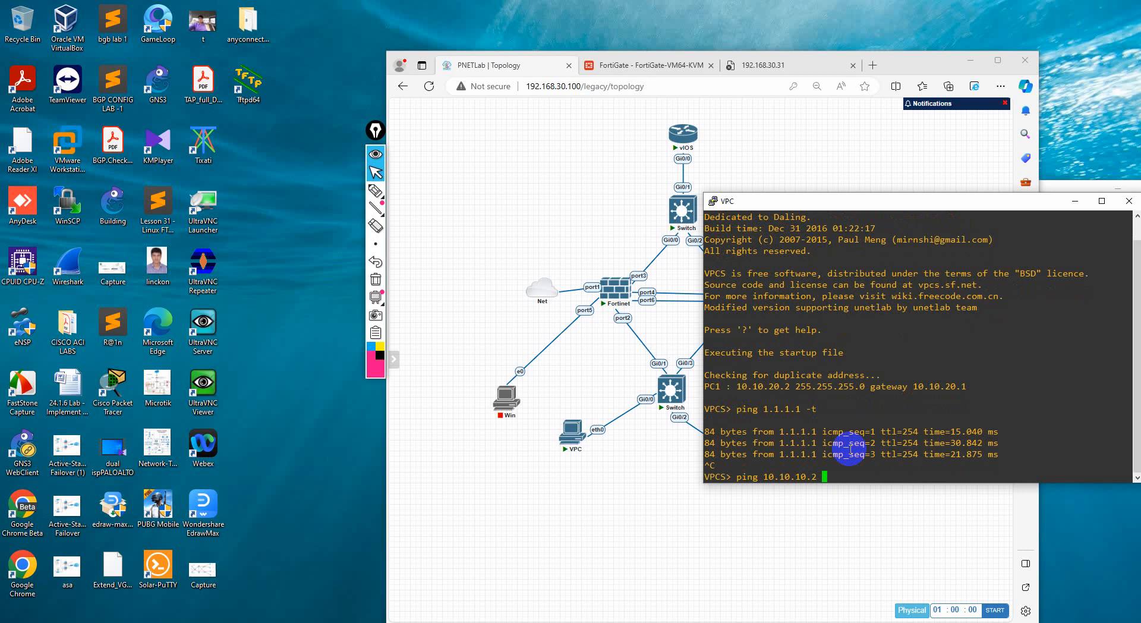
key("Return")
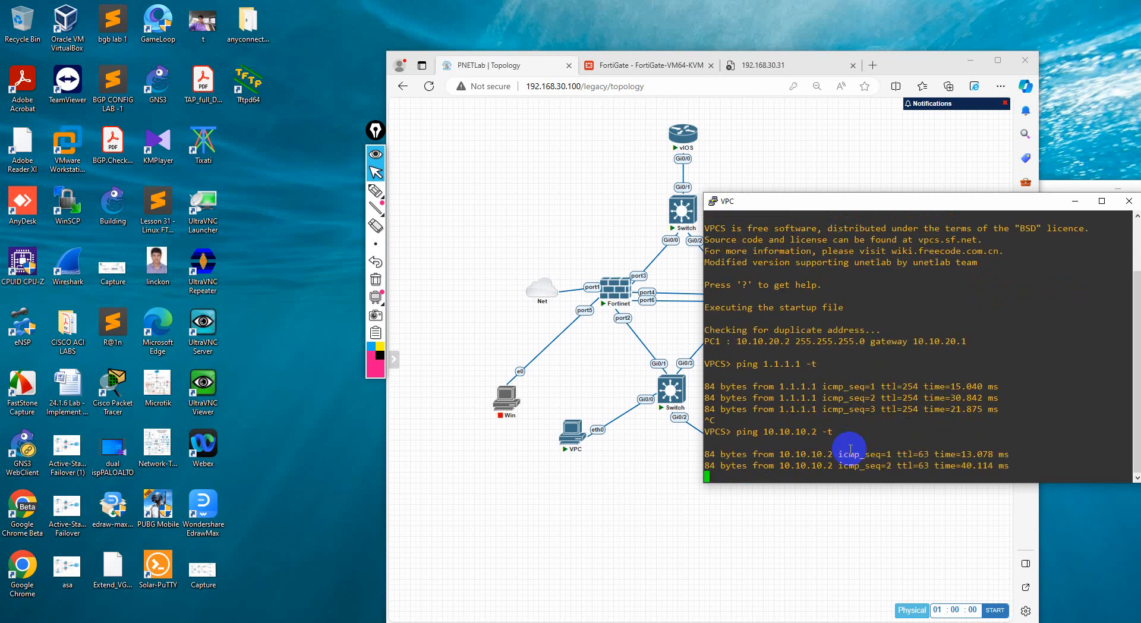
key("ctrl+c")
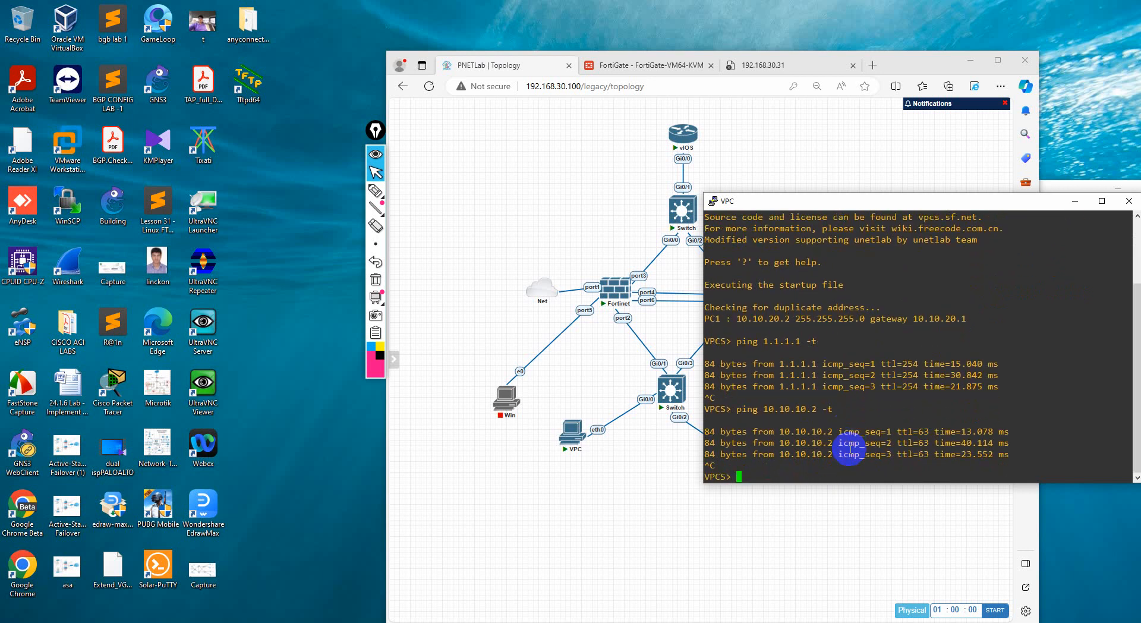
Reload the FortiGate's firewall policy list and check the NAT, security profile, log and byte-count columns for each policy
left_click(568, 232)
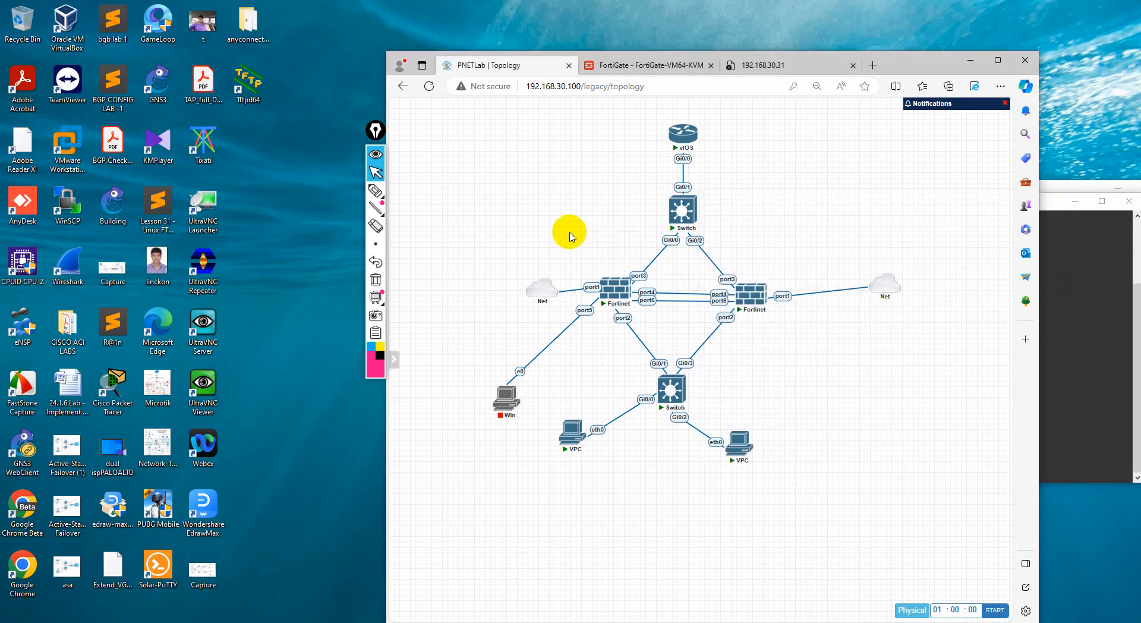
left_click(647, 74)
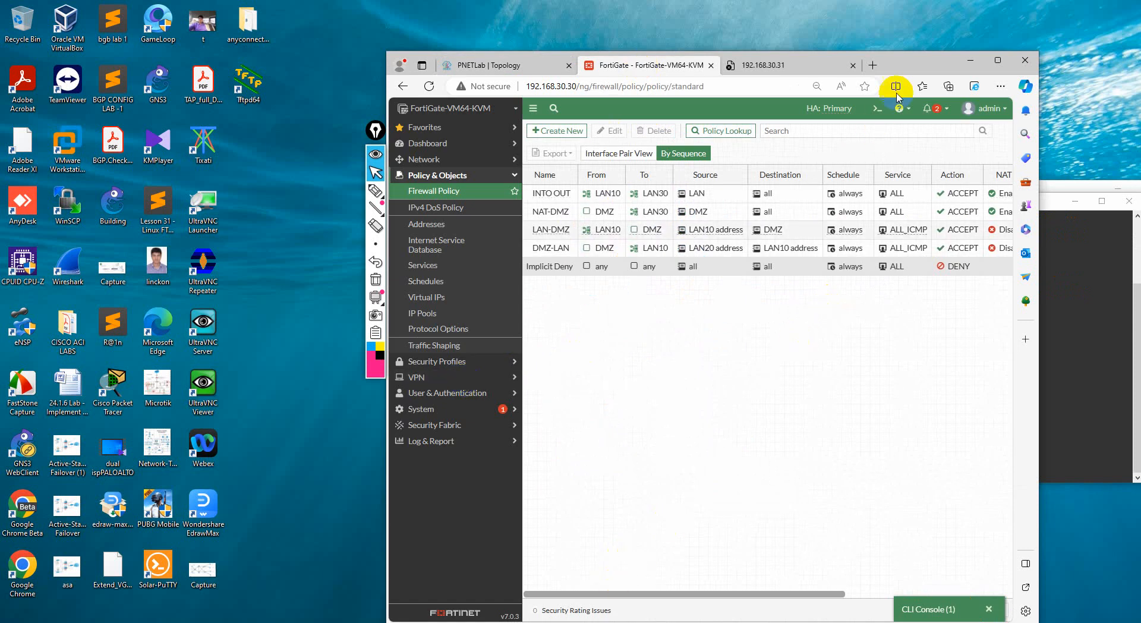
left_click_drag(625, 593, 854, 580)
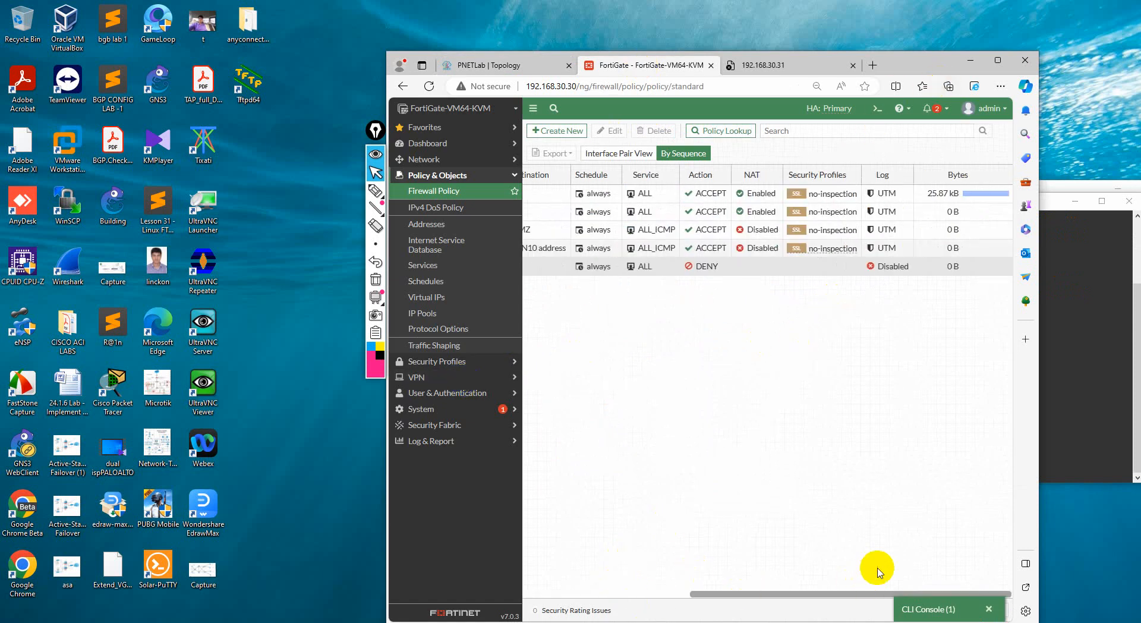
left_click(428, 88)
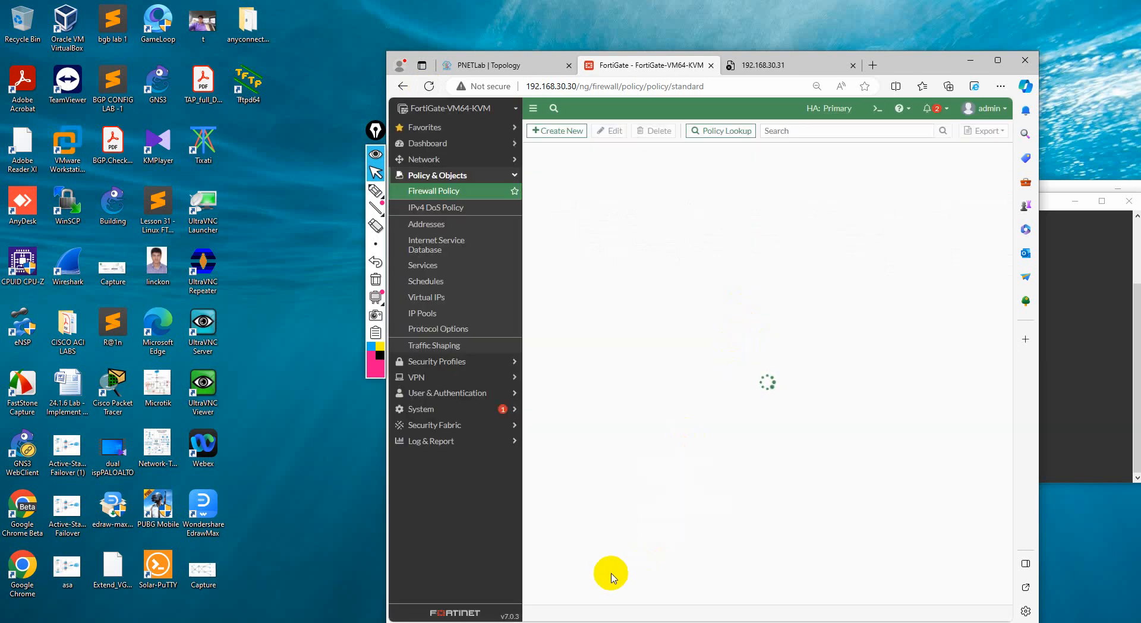
left_click_drag(580, 595, 753, 592)
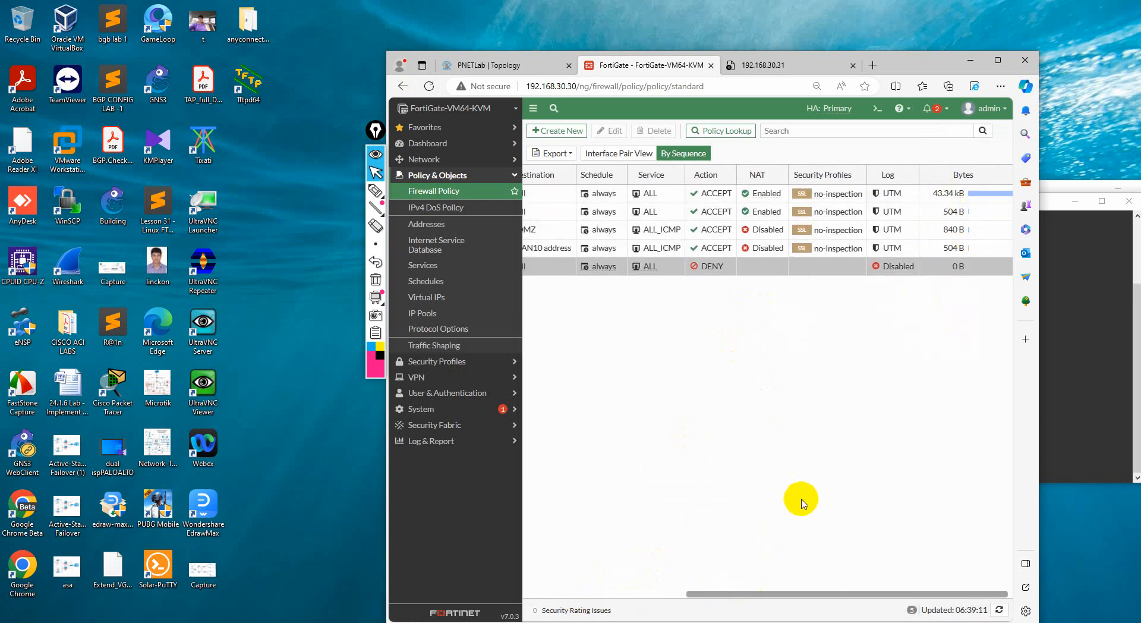
left_click_drag(782, 593, 613, 595)
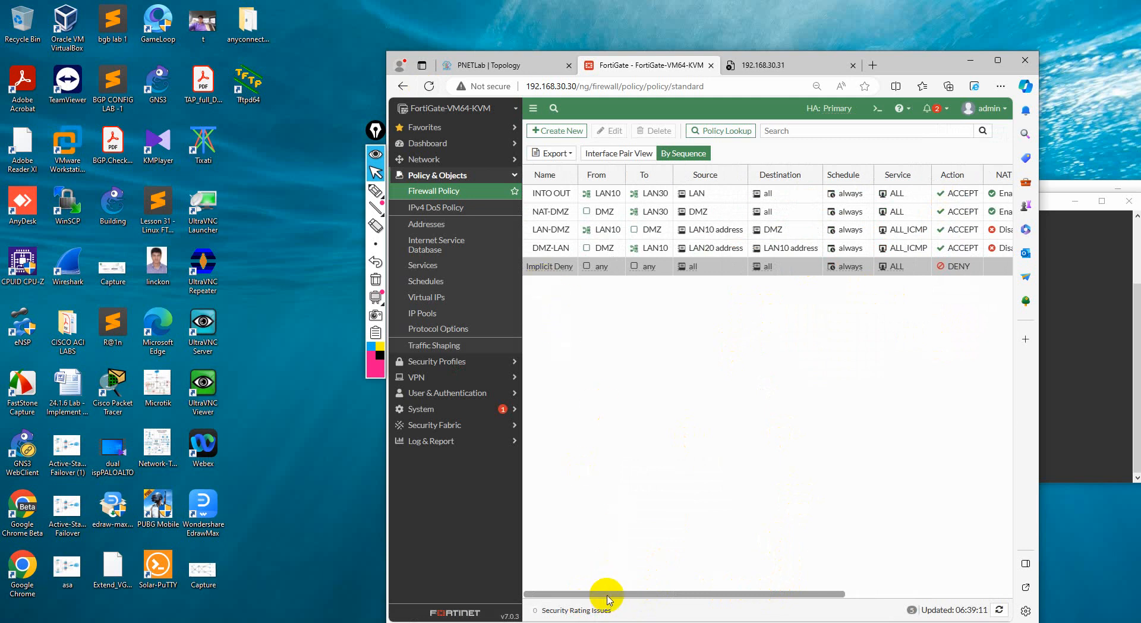
mouse_move(607, 594)
left_mouse_down()
mouse_move(769, 594)
mouse_move(627, 590)
left_mouse_up()
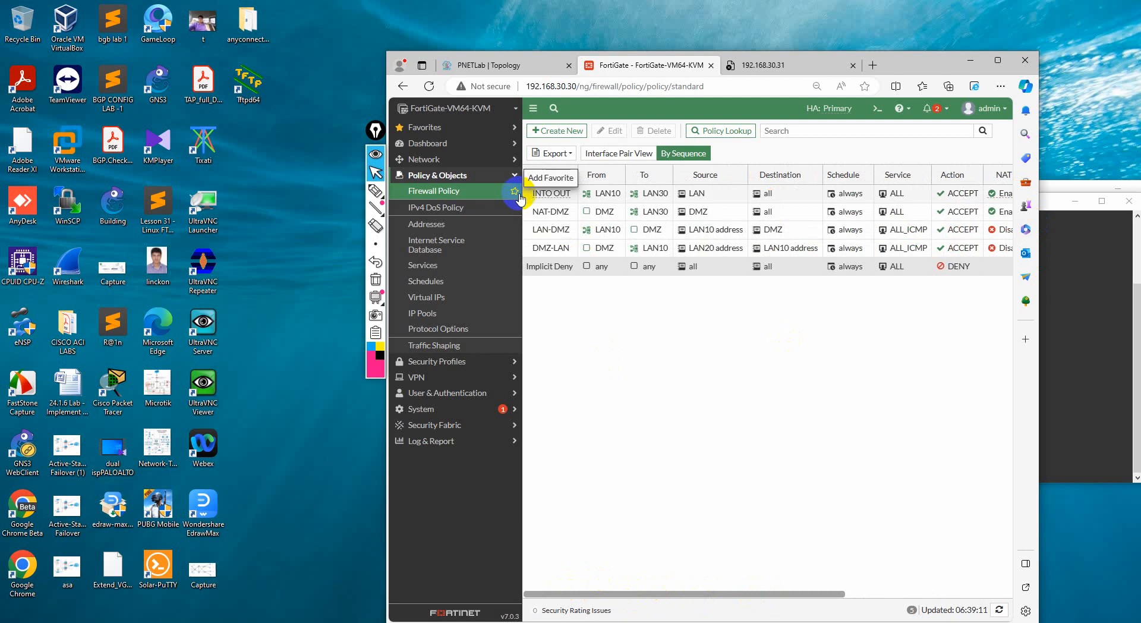
Compare the INTO OUT and other firewall policies with the path from the VPCs through the Fortinet firewall to vIOS in the PNETLab topology
mouse_move(597, 196)
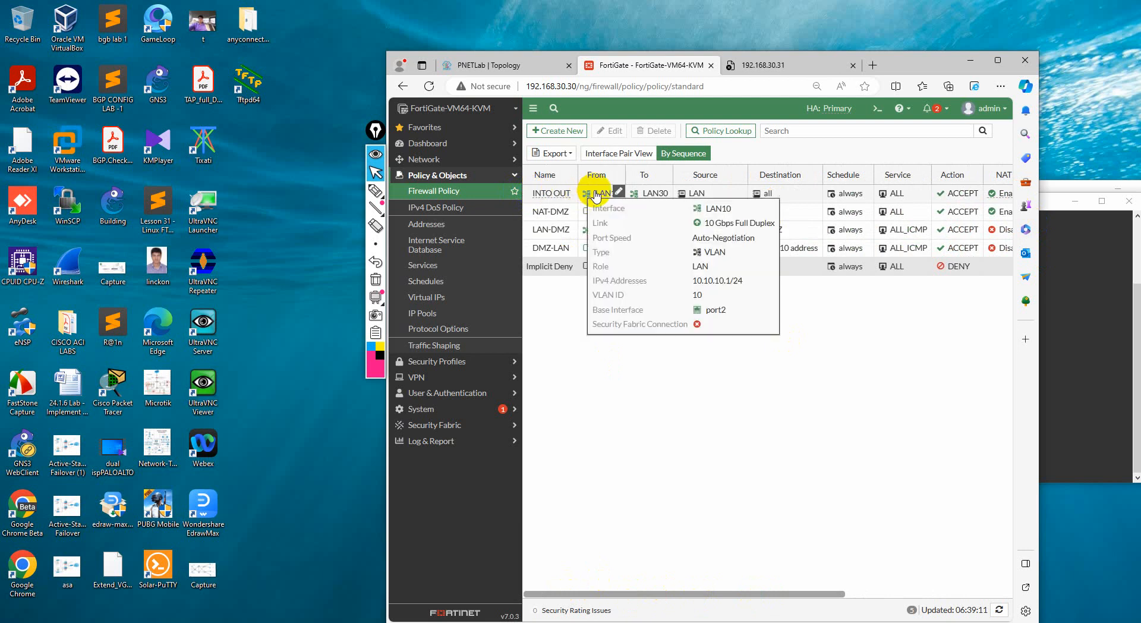
left_click(493, 65)
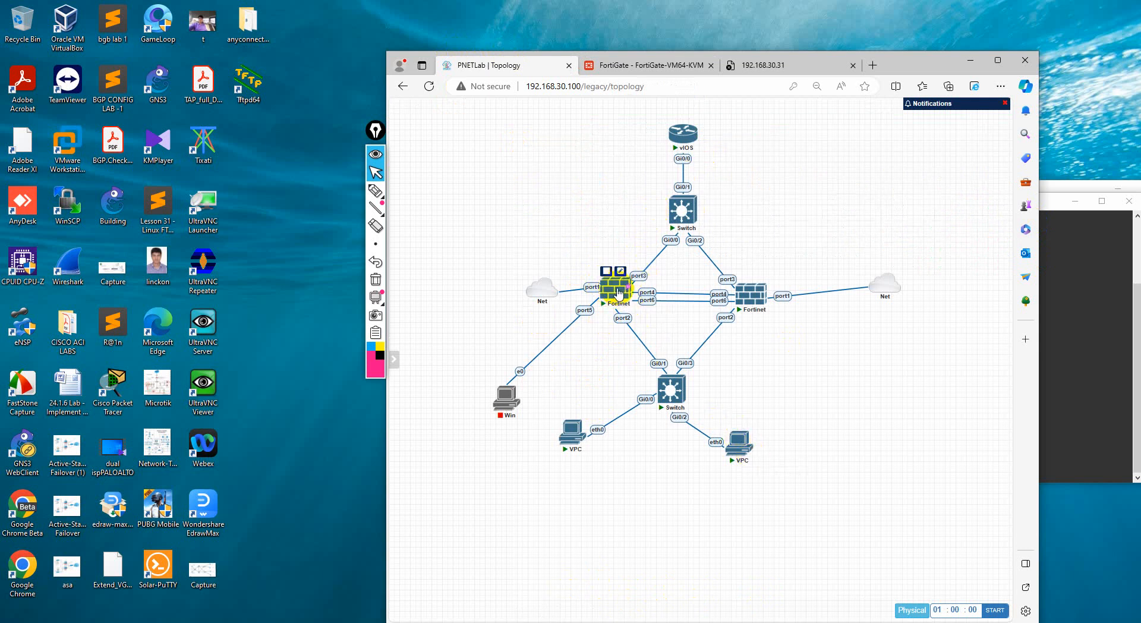
left_click(651, 63)
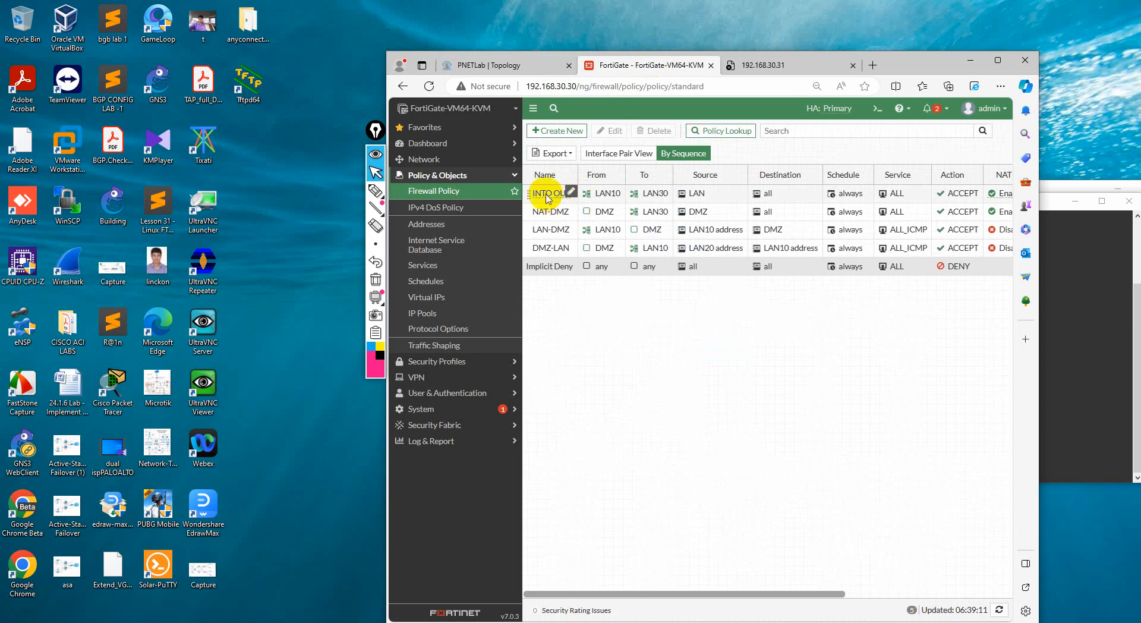
left_click(515, 71)
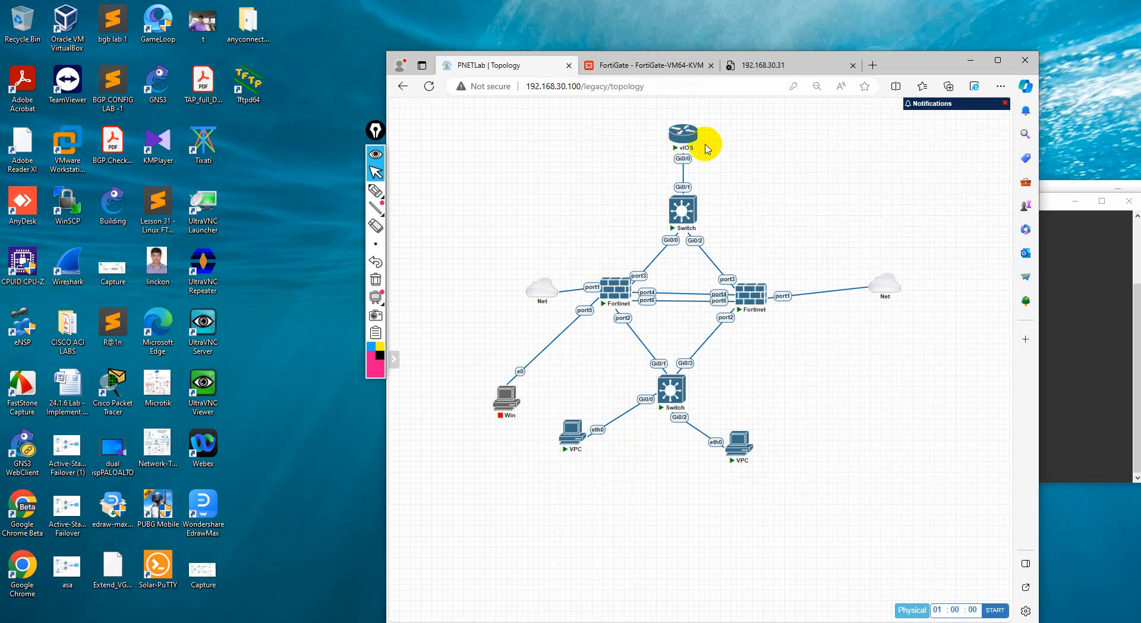
mouse_move(682, 133)
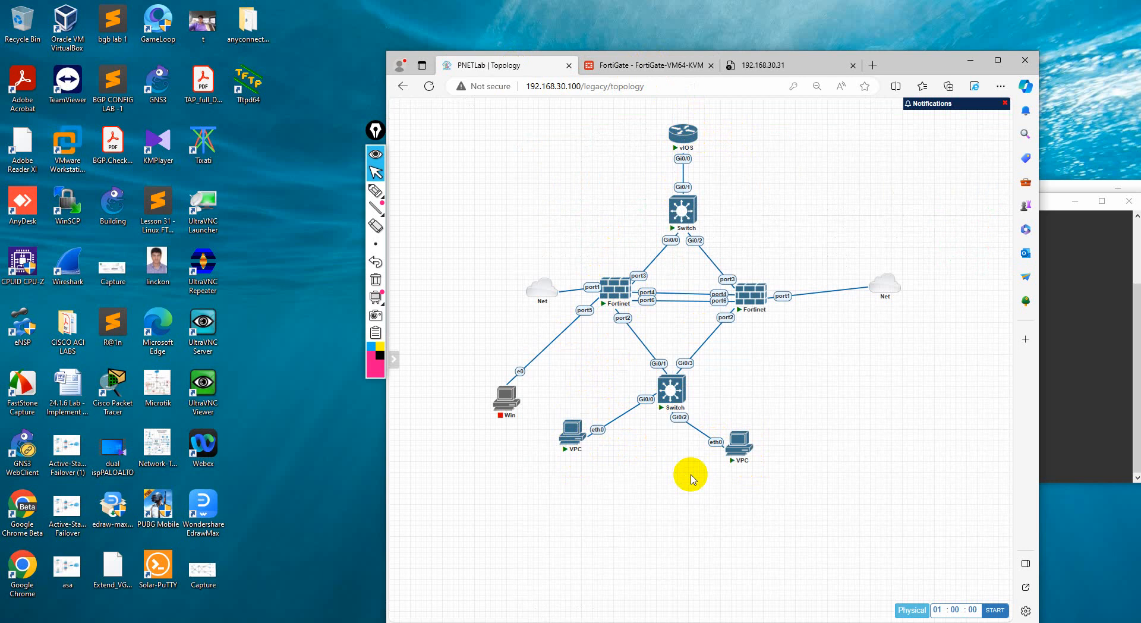
mouse_move(741, 463)
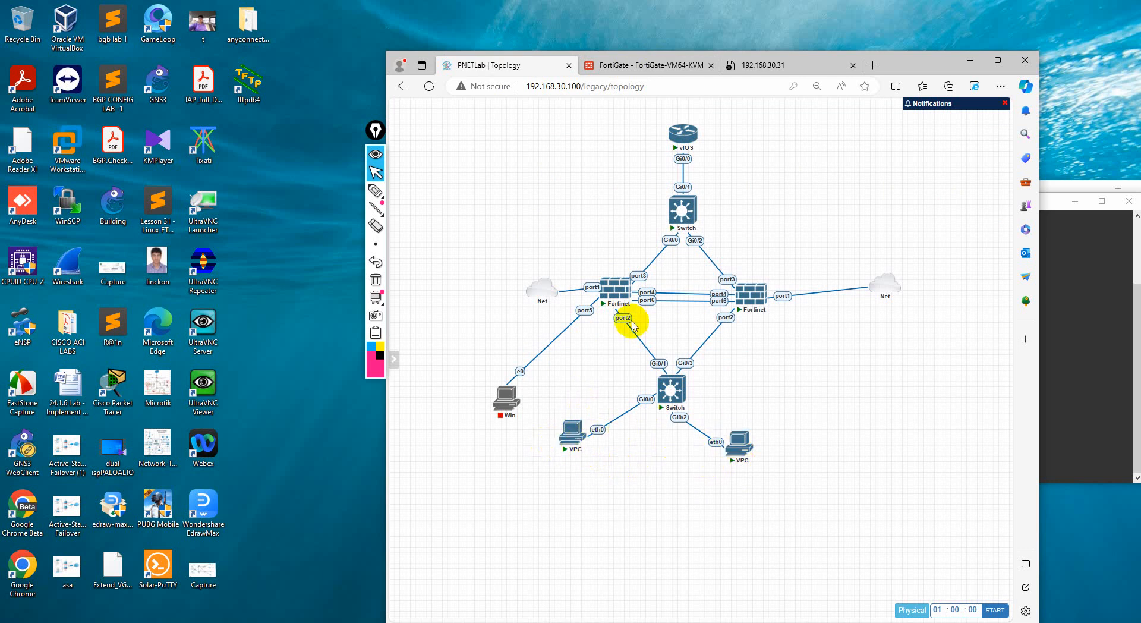
mouse_move(620, 302)
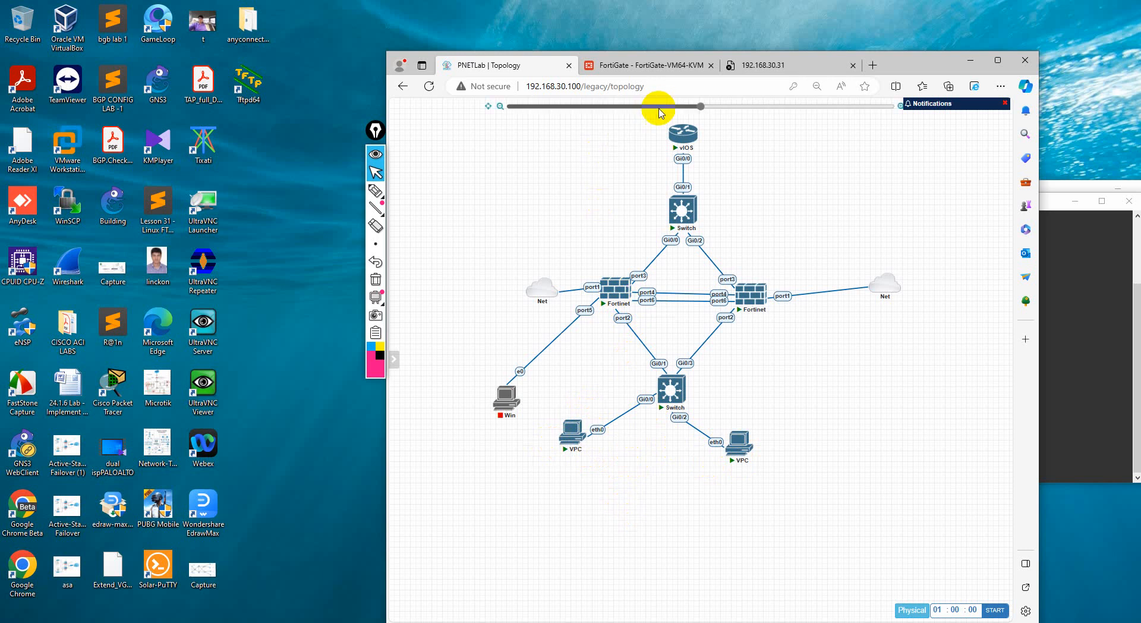
left_click(669, 63)
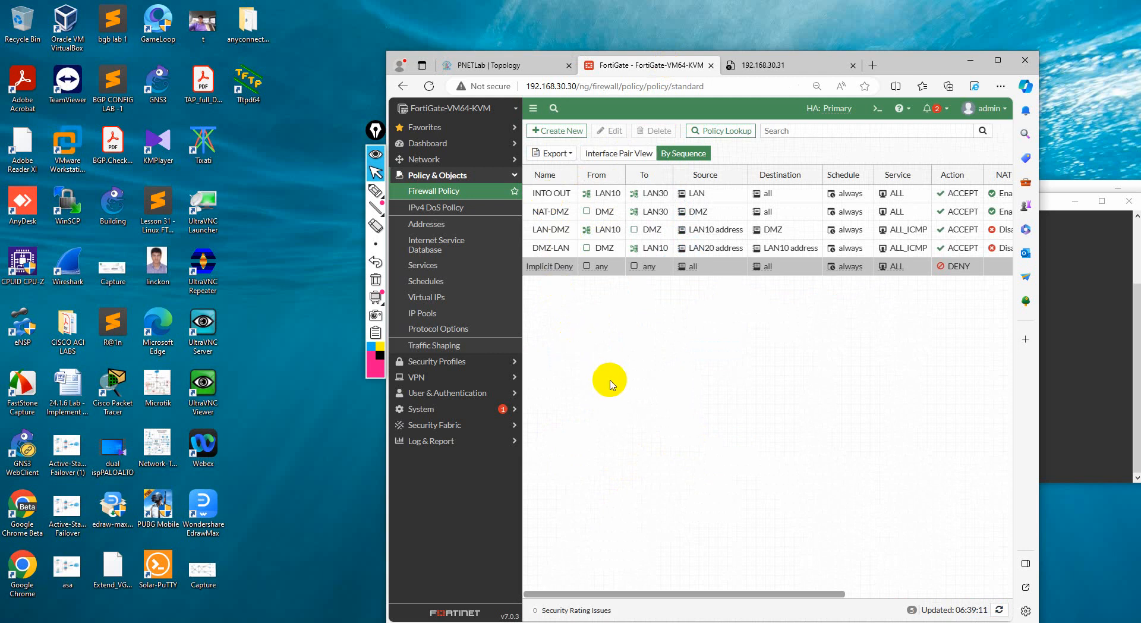
Minimize the browser and close both VPC console sessions and the Switch console session
left_click(971, 62)
left_click_drag(584, 290, 448, 315)
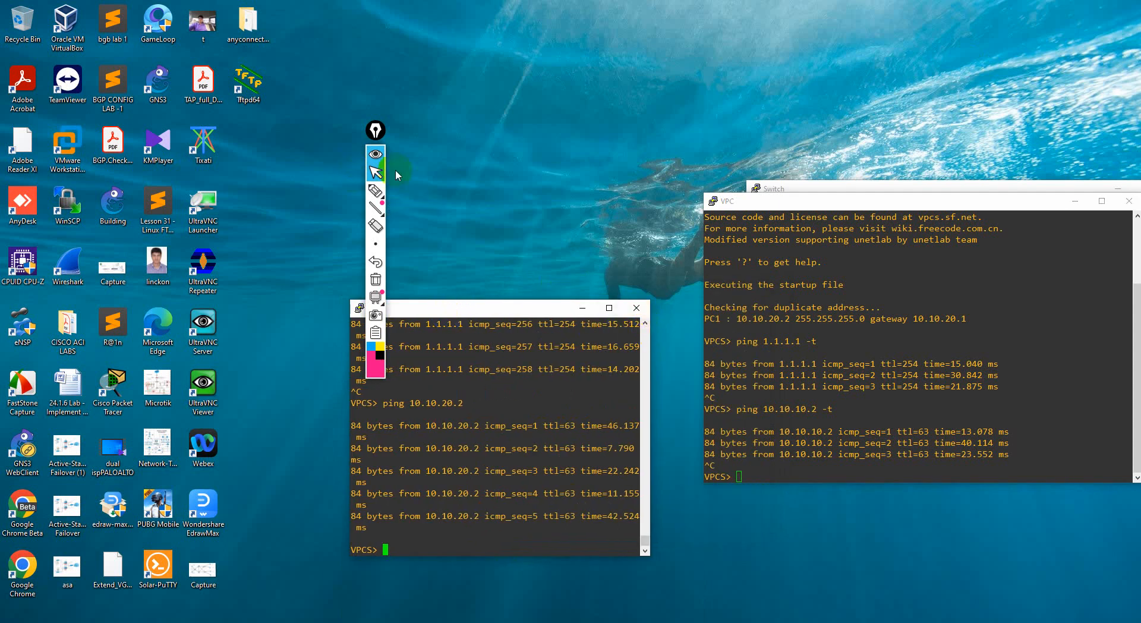
left_click(639, 313)
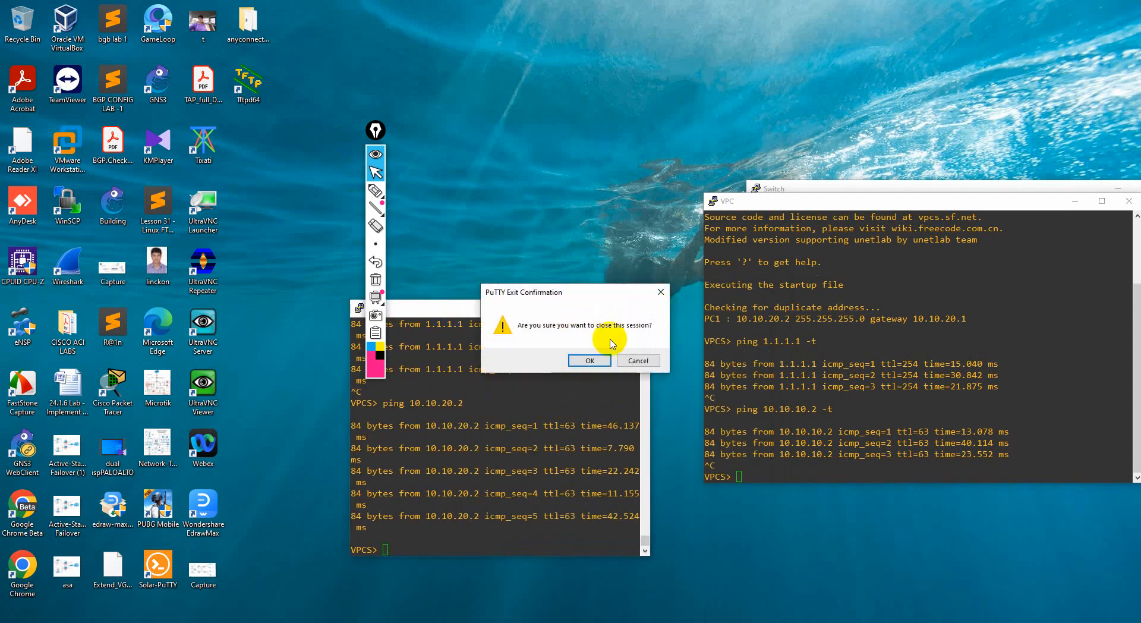
left_click(591, 359)
left_click_drag(851, 209, 538, 249)
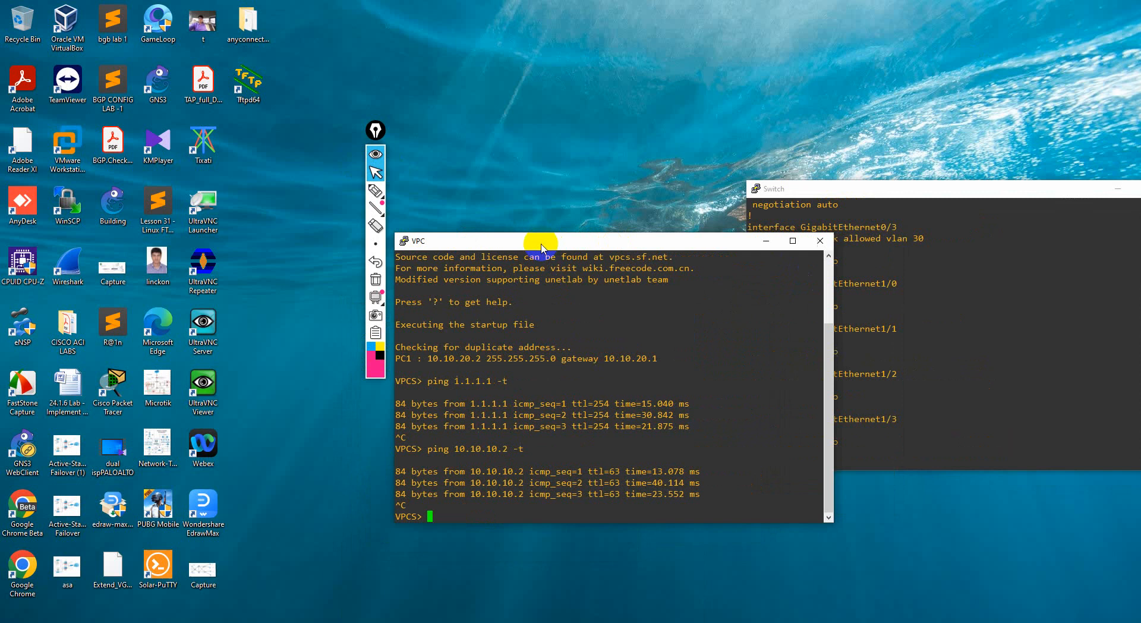
left_click(818, 245)
left_click(591, 357)
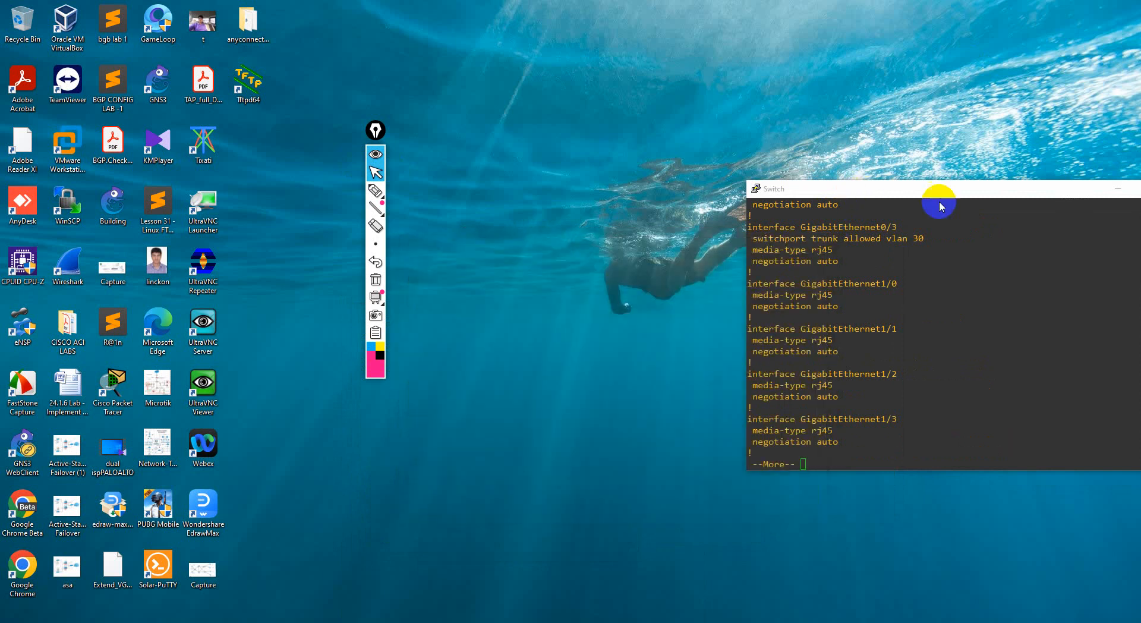
left_click_drag(848, 184, 562, 179)
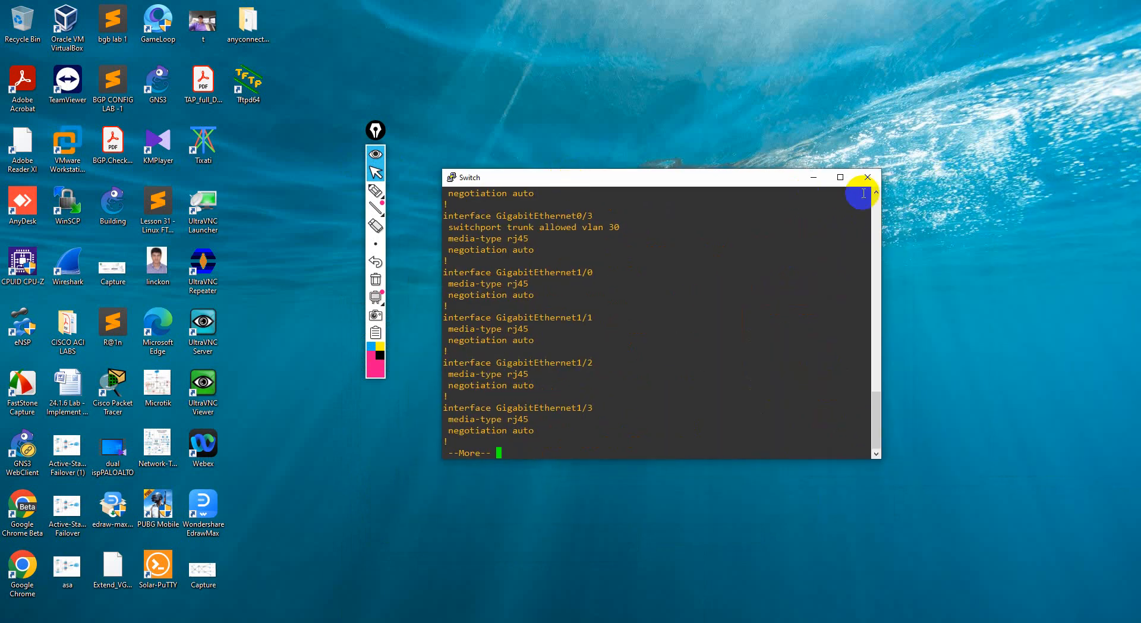
left_click(865, 179)
left_click(589, 359)
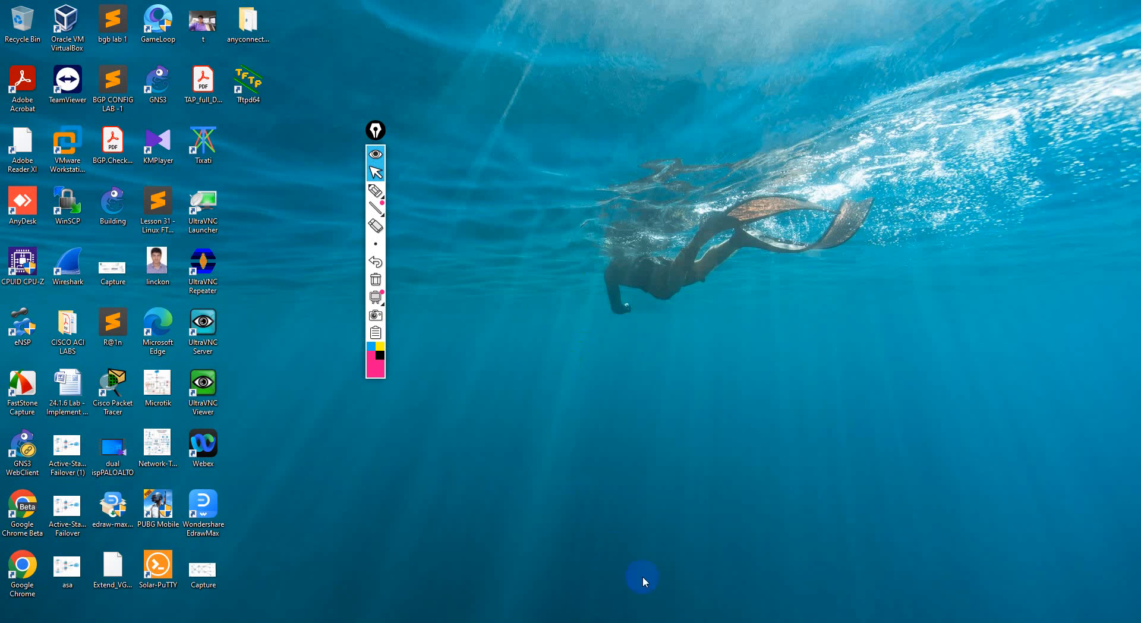
Switch to the "Fortinate basic firwewall configuration" document in Microsoft Word and review the Internet router's Loopback1 and GigabitEthernet0/0.30 configuration
left_click(684, 622)
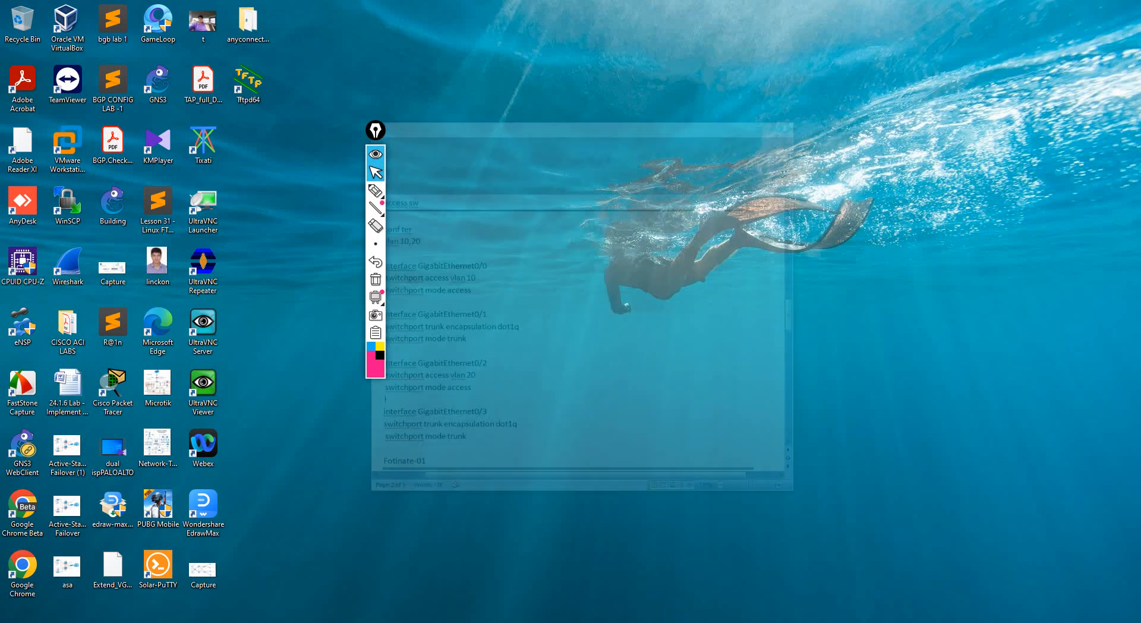
left_click_drag(658, 10, 846, 46)
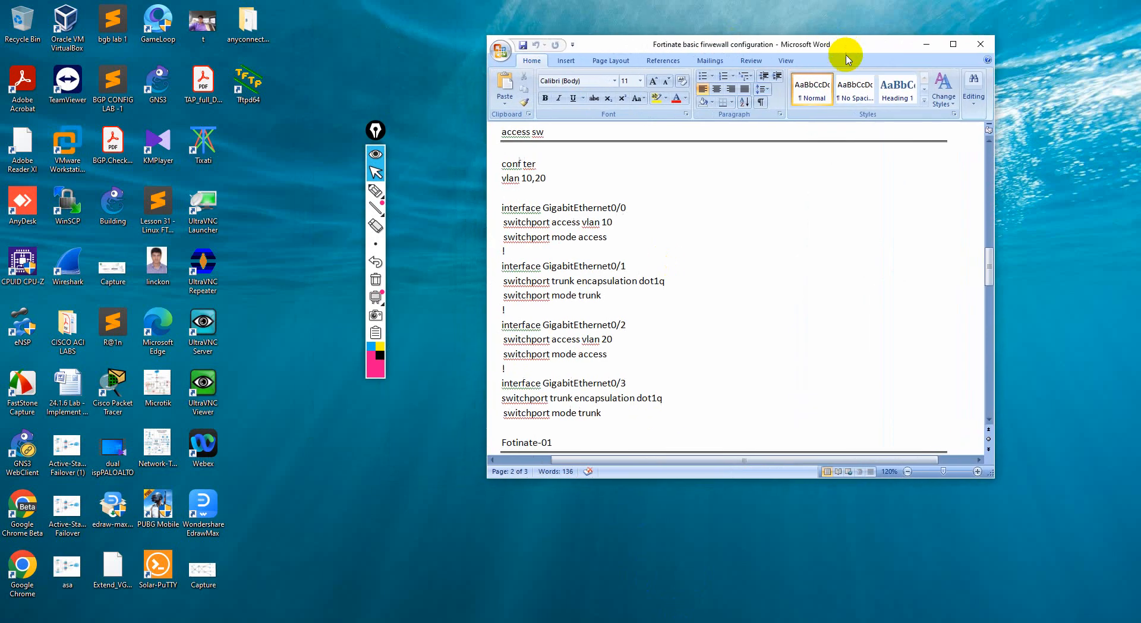
scroll(648, 327, "up", 12)
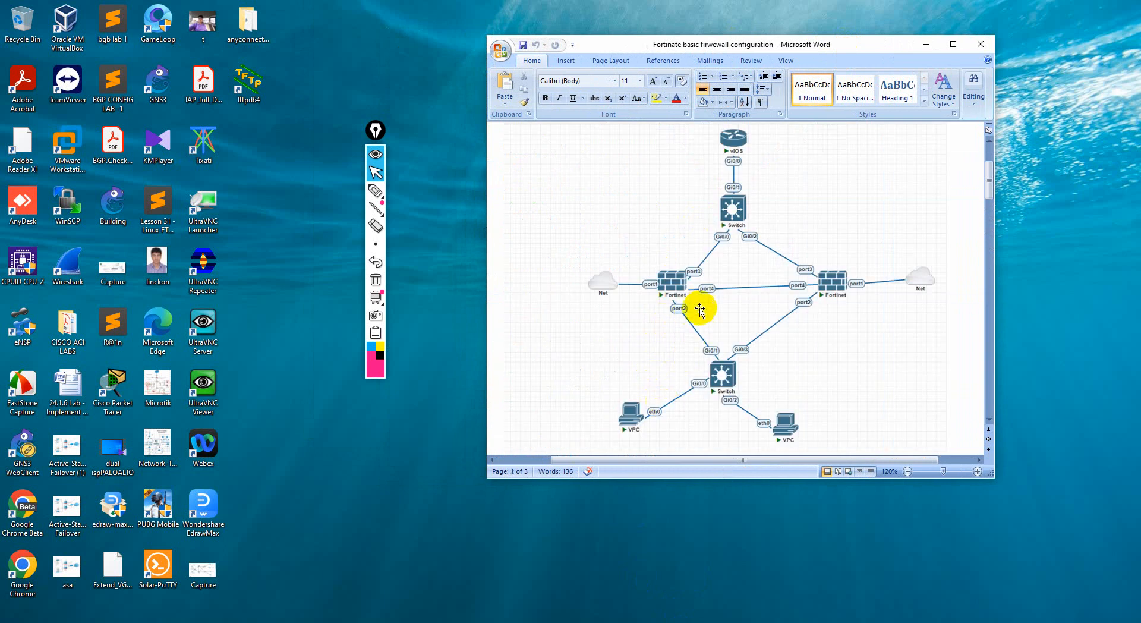
scroll(678, 339, "down", 5)
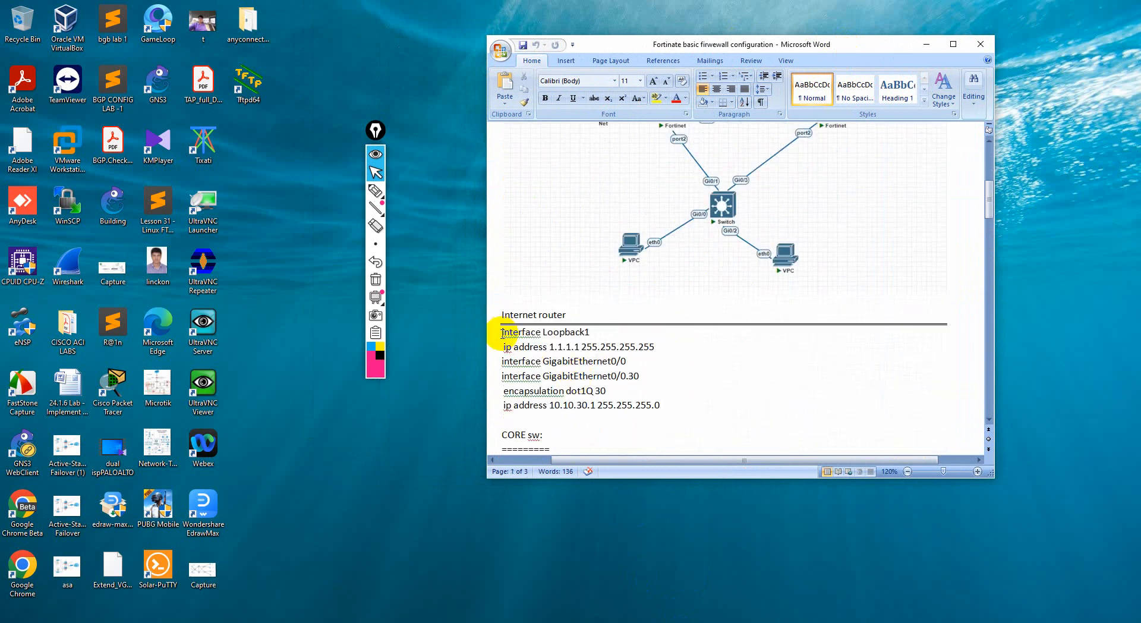
left_click_drag(502, 334, 660, 411)
left_click(663, 412)
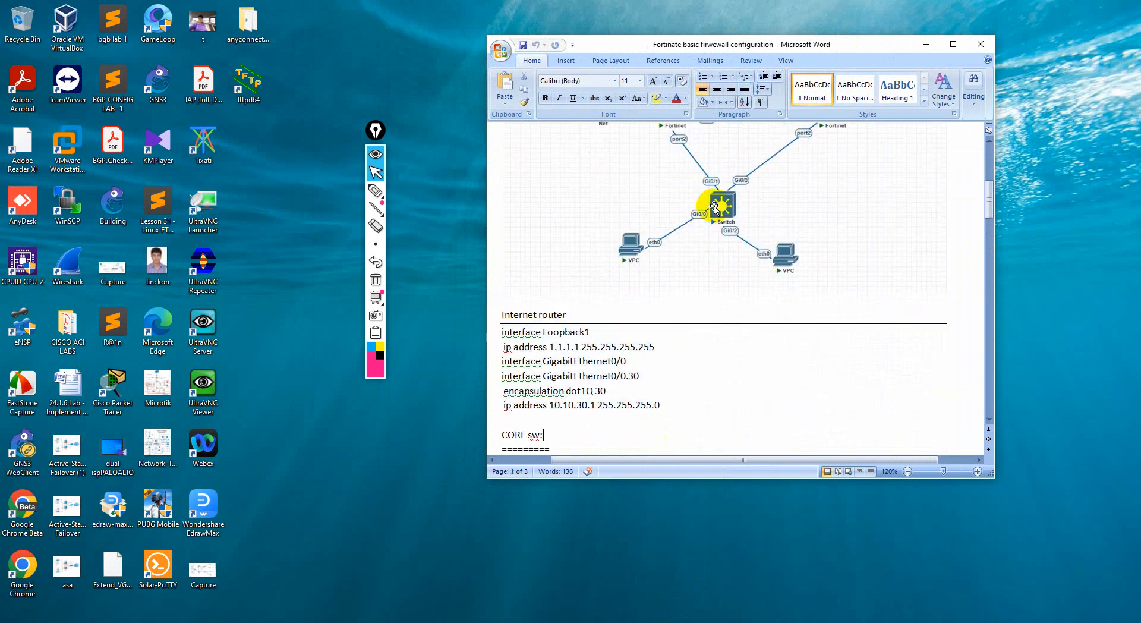
Review the document's network diagram from the access switch up to the vIOS router
scroll(684, 226, "up", 2)
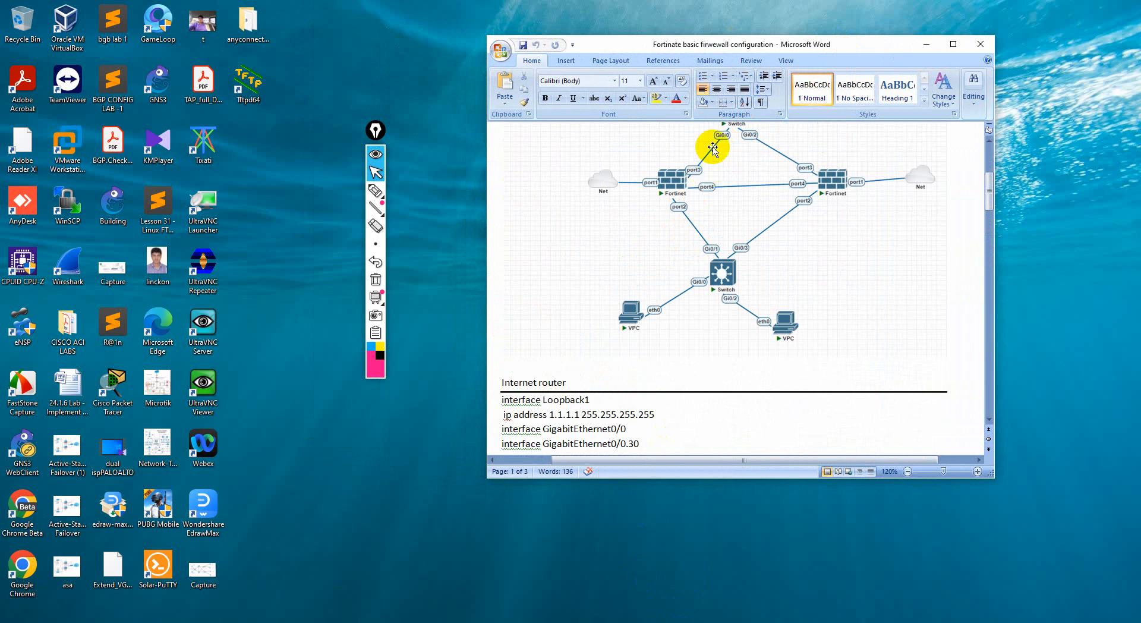
scroll(719, 226, "up", 2)
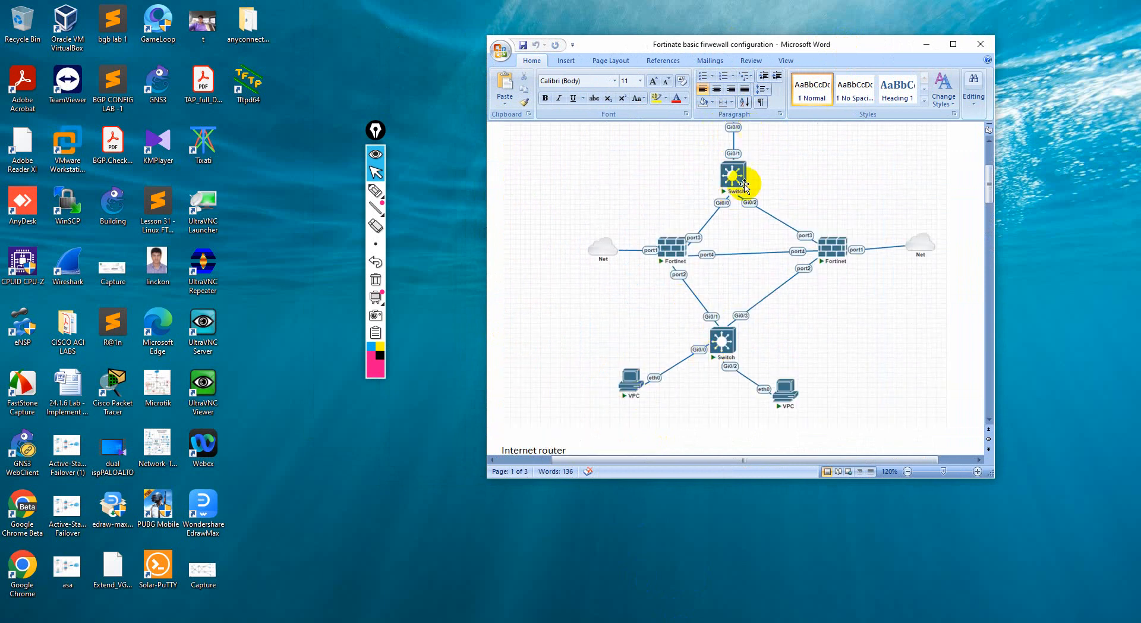
scroll(752, 220, "up", 3)
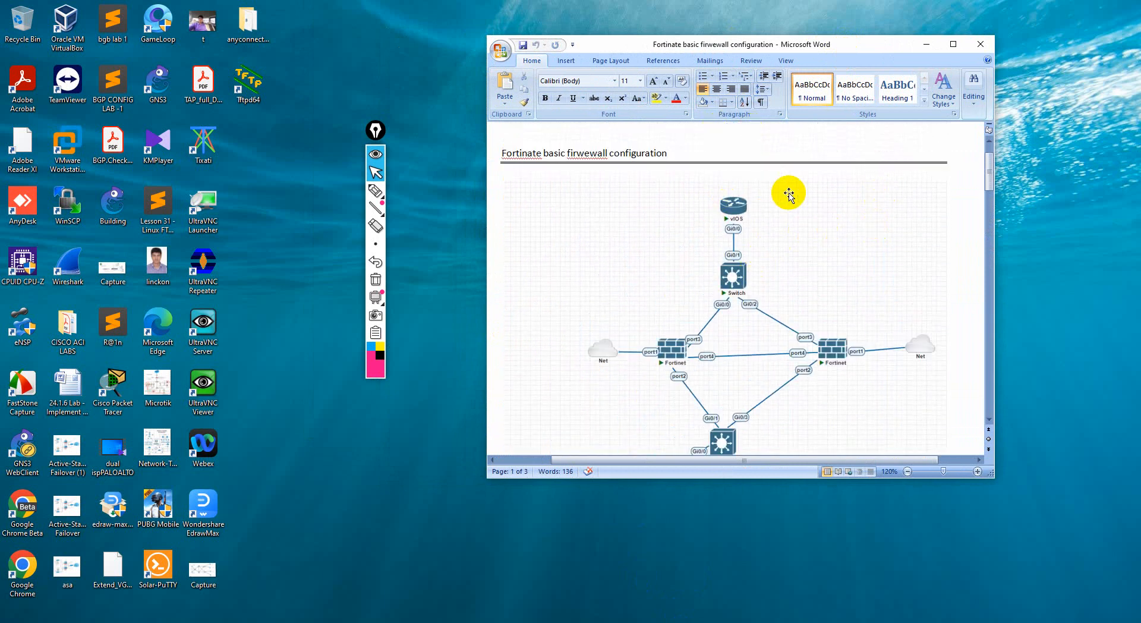
scroll(737, 267, "down", 1)
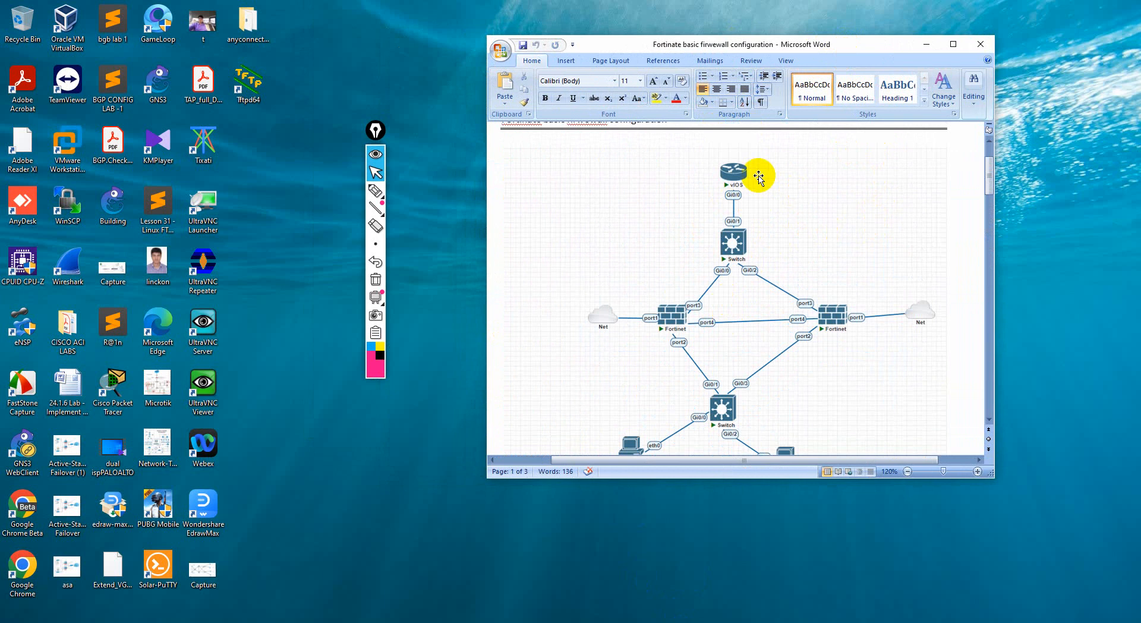
Review the CORE sw VLAN 30 trunk commands and the access sw VLAN 10,20 interface commands, highlighting parts of both sections
scroll(746, 151, "down", 10)
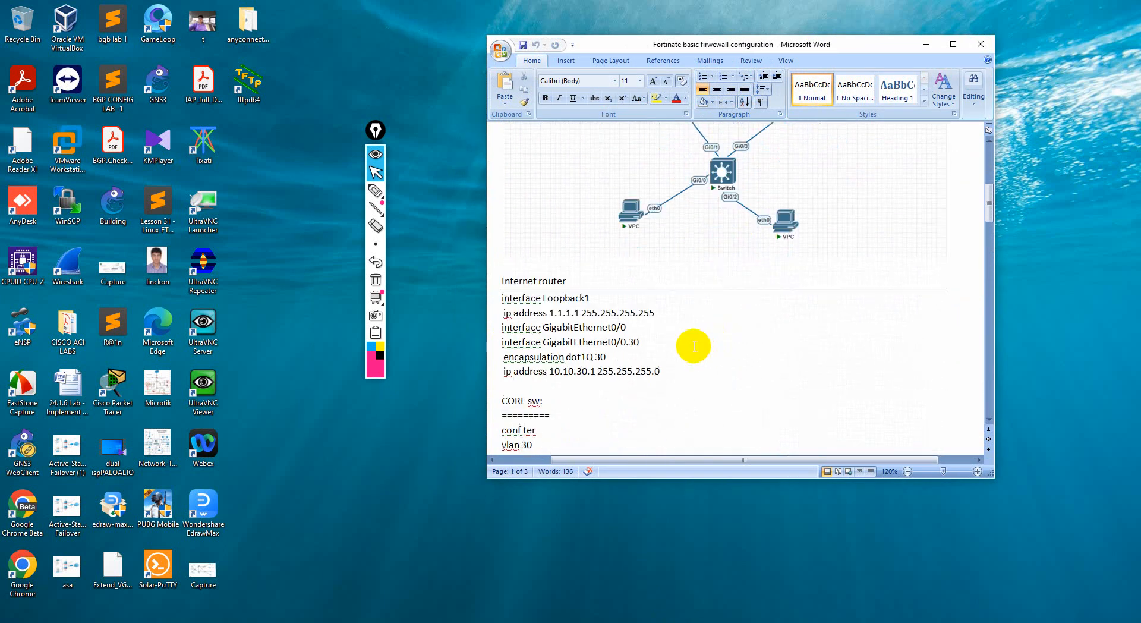
left_click_drag(502, 294, 694, 338)
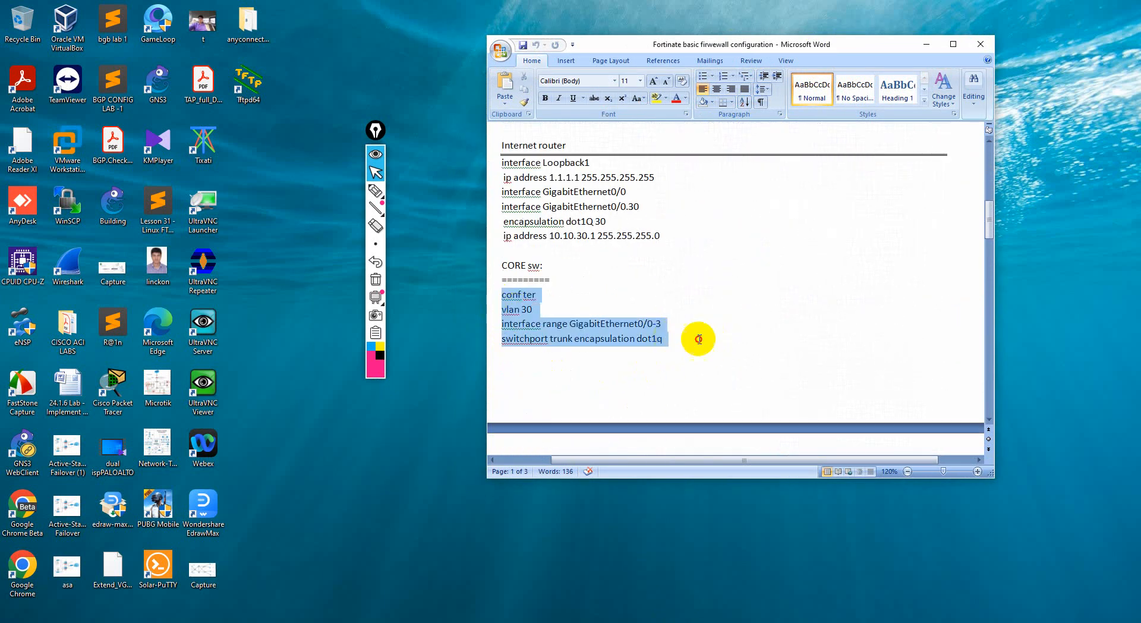
scroll(675, 374, "down", 8)
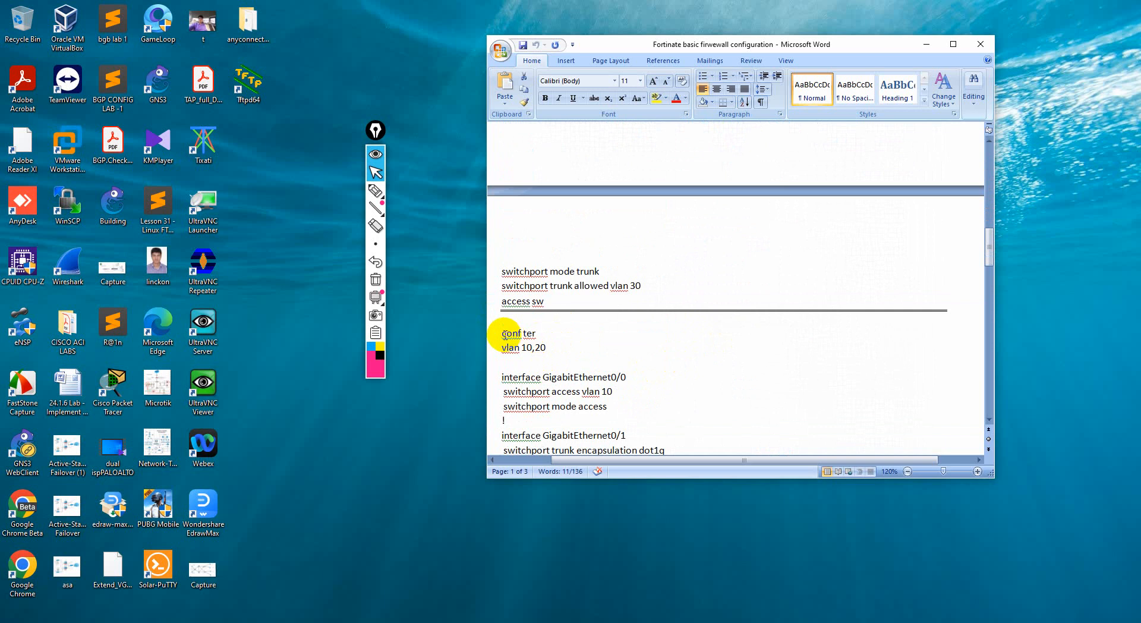
left_click_drag(502, 335, 622, 263)
scroll(599, 400, "down", 3)
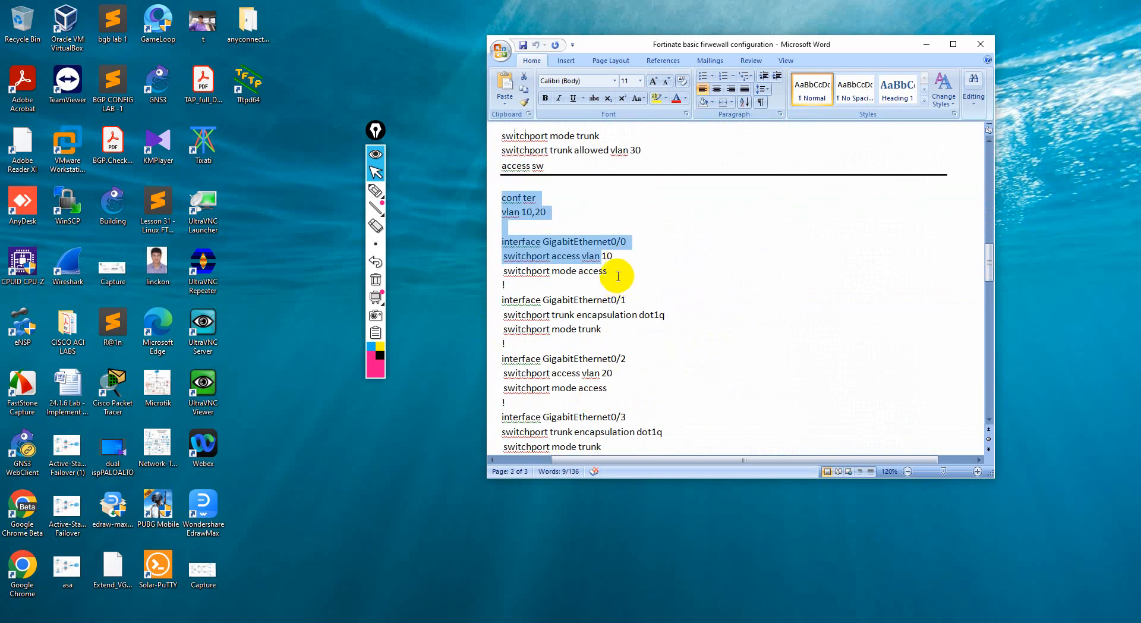
left_click(618, 275)
scroll(639, 389, "down", 2)
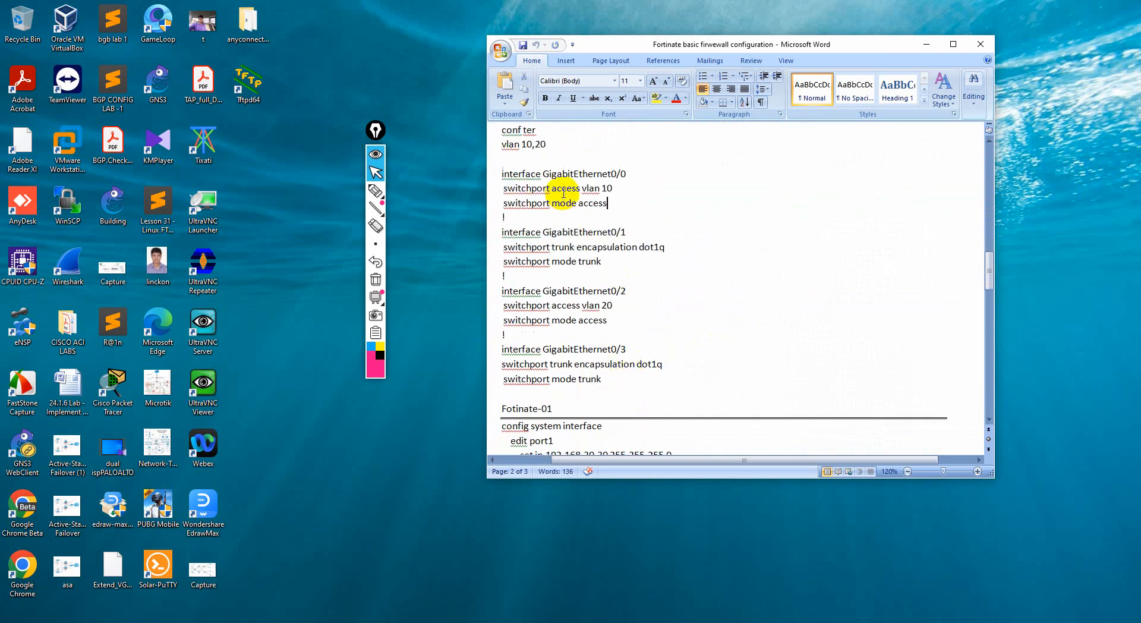
Highlight the access switch's GigabitEthernet0/3 trunk commands and the Fotinate-01 port1 interface commands while reviewing both sections
left_click_drag(622, 387, 627, 341)
scroll(629, 354, "down", 5)
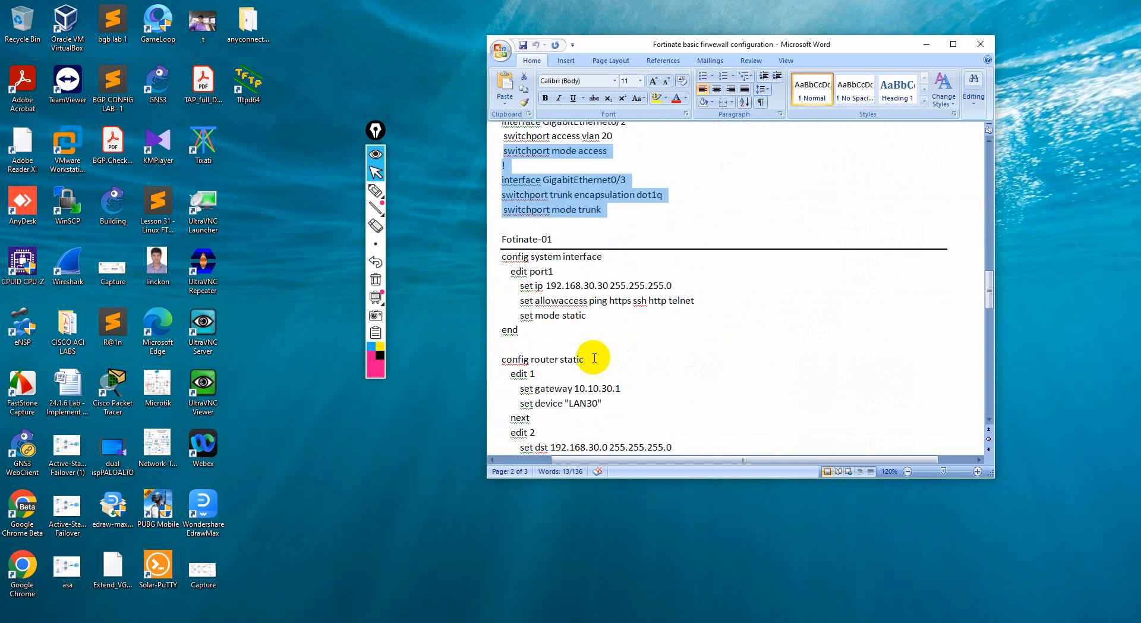
scroll(517, 270, "down", 1)
left_click_drag(502, 223, 663, 434)
left_click(644, 285)
left_click_drag(594, 283, 534, 223)
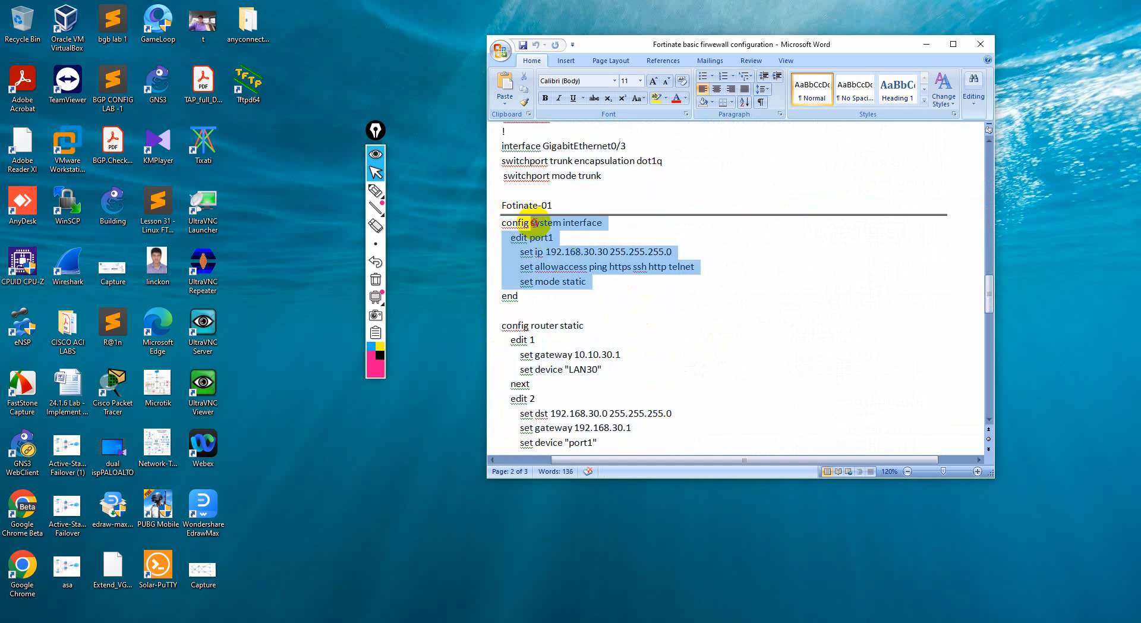
left_click(589, 288)
Review the Fotinate-01 static route commands for the LAN30 and port1 devices, highlighting the config router static block
left_click_drag(502, 325, 654, 433)
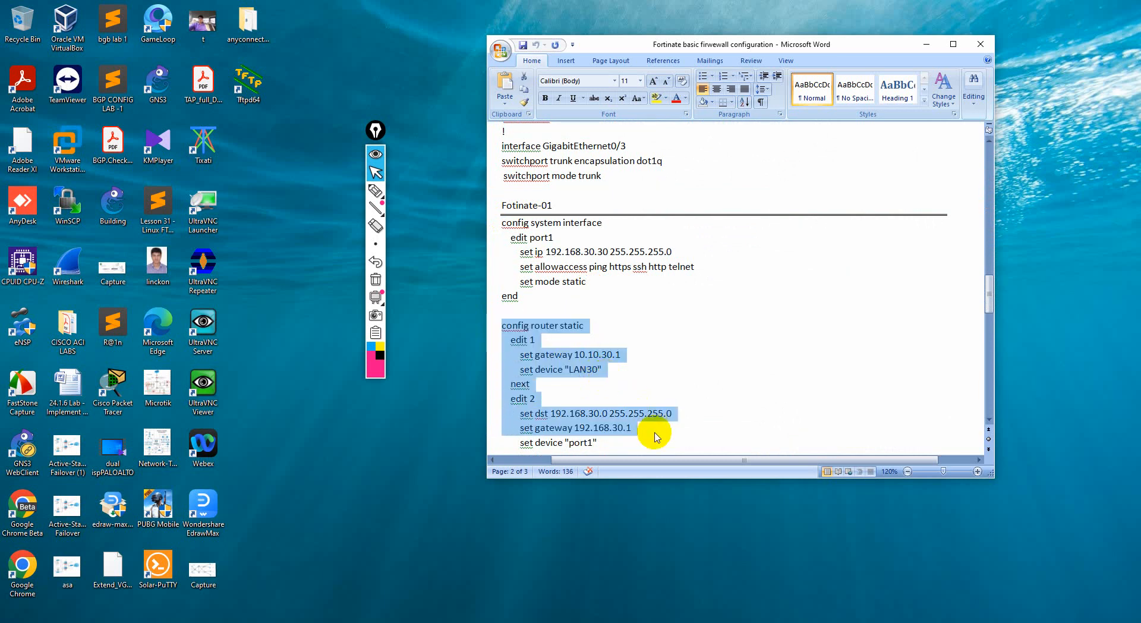
scroll(671, 416, "down", 2)
left_click(583, 393)
left_click_drag(533, 283, 507, 225)
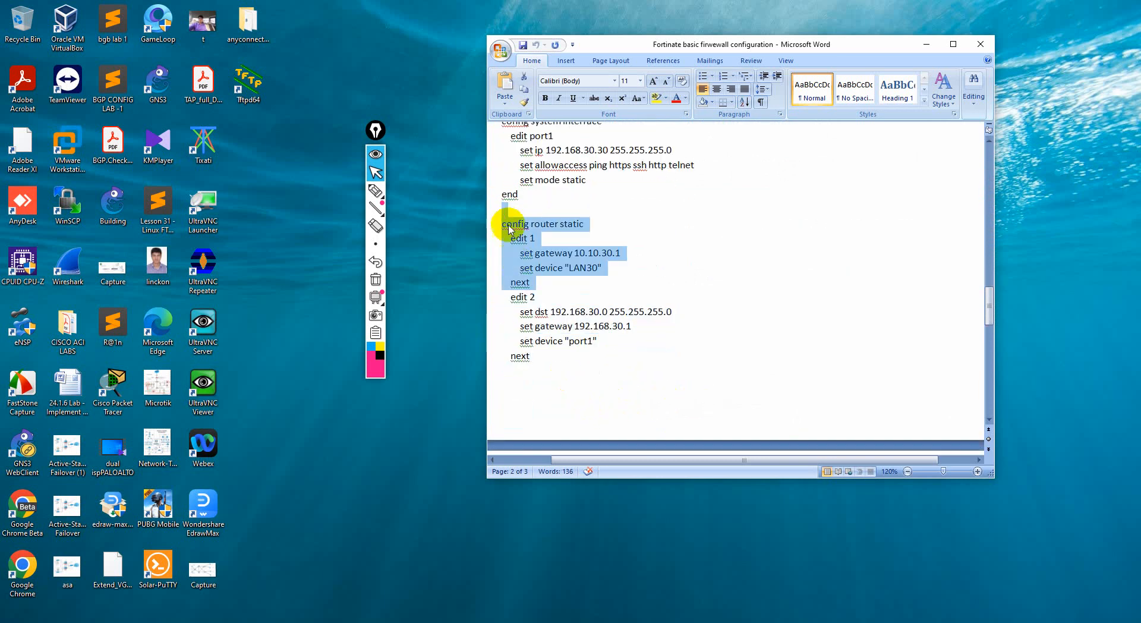
left_click(619, 390)
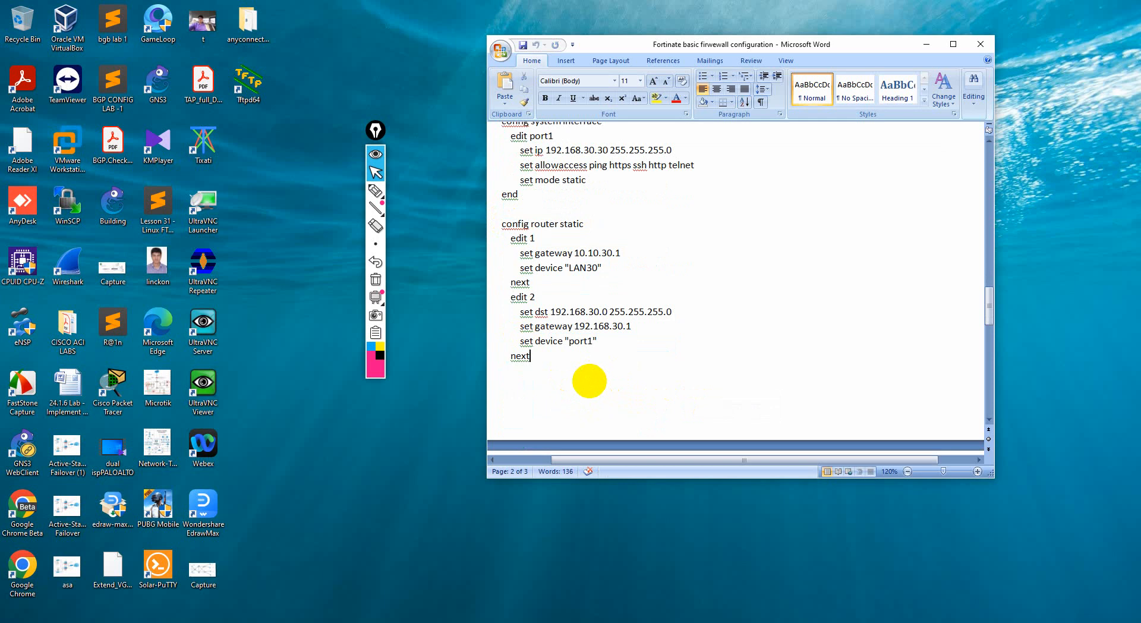
scroll(590, 380, "down", 8)
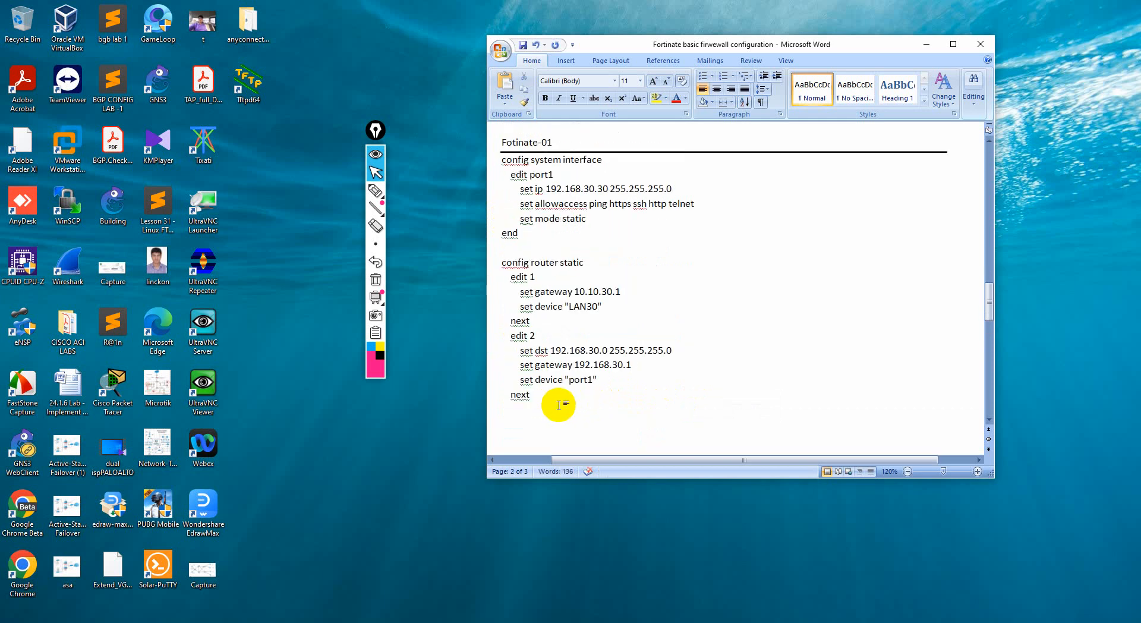